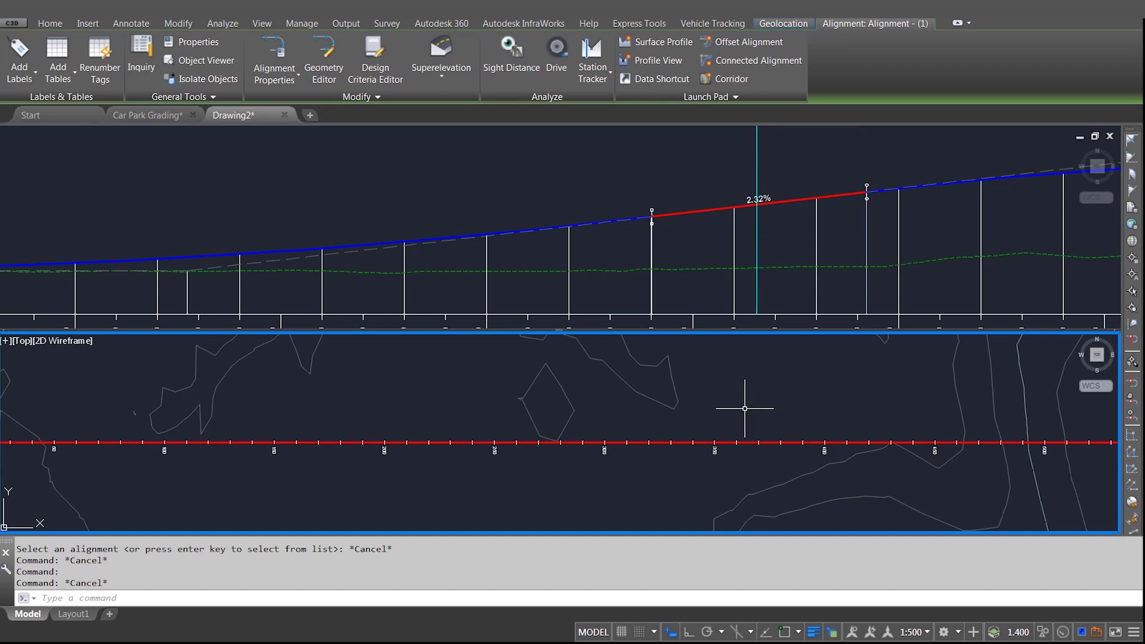
- Create one offset alignment 3.650 m on each side of Alignment - (1), with offset profiles at -2.500% superimposed onto its Longsection view
left_click(704, 443)
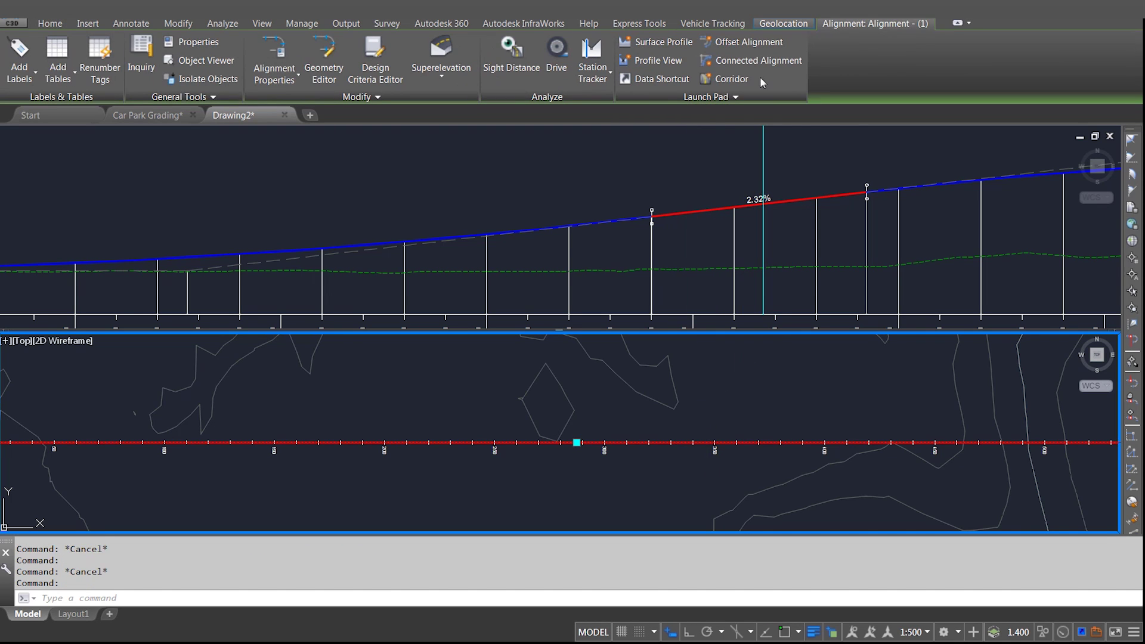
left_click(744, 42)
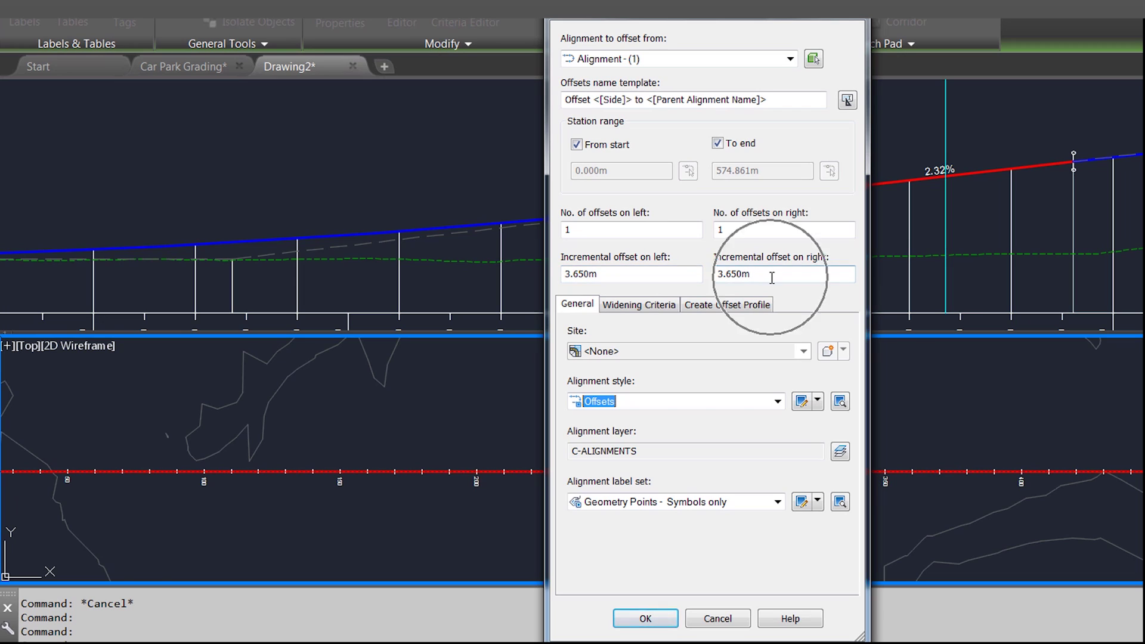
left_click(728, 304)
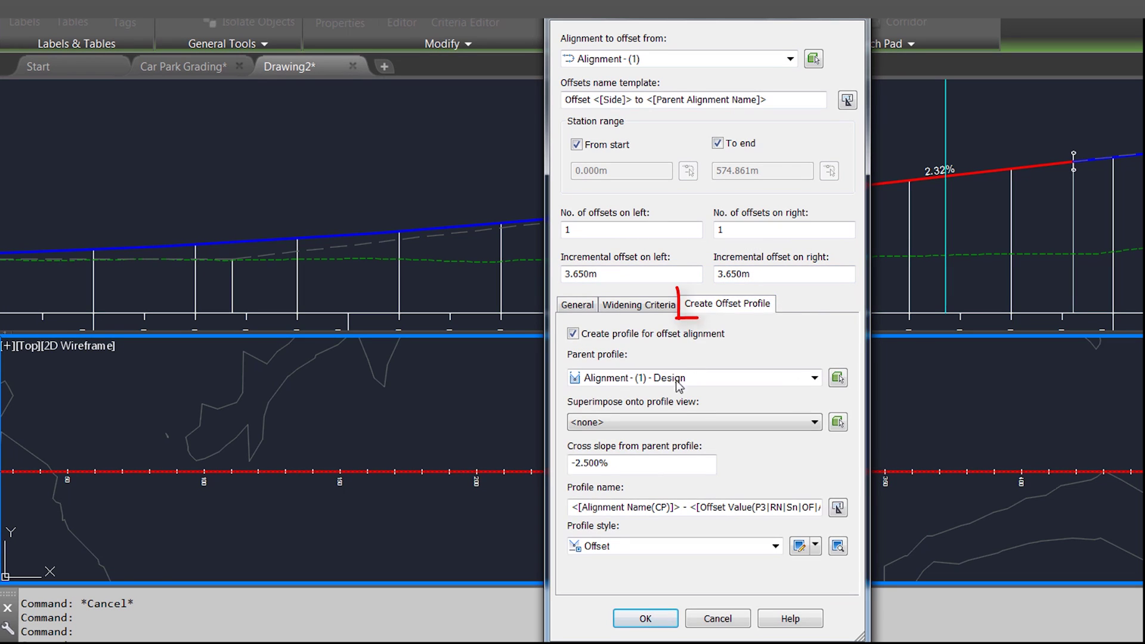
left_click(667, 430)
left_click(653, 449)
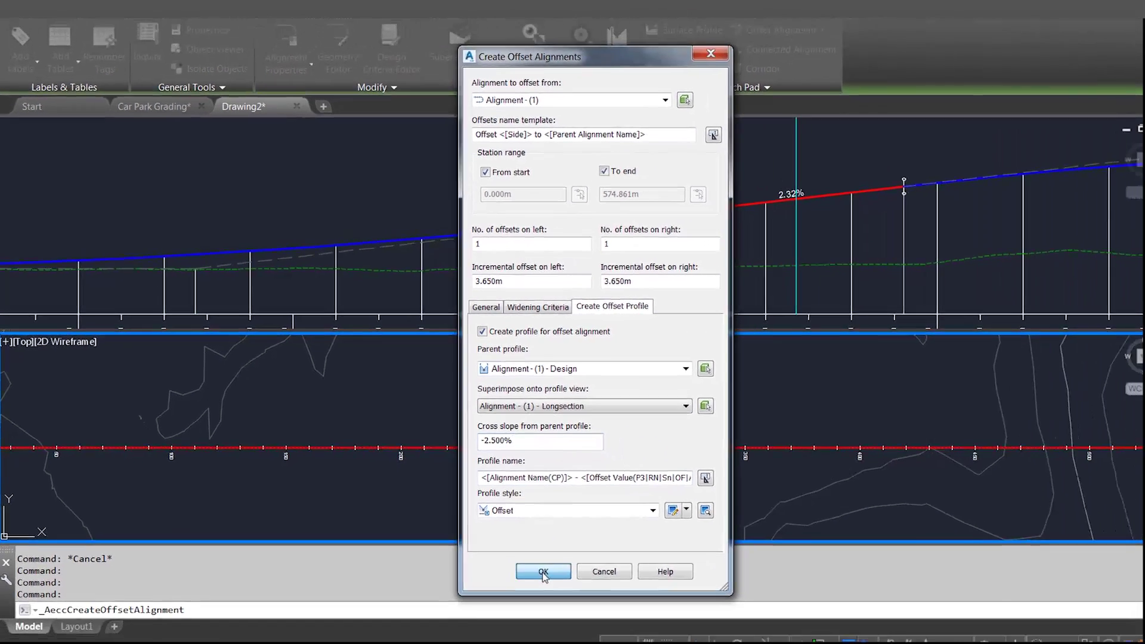
left_click(544, 571)
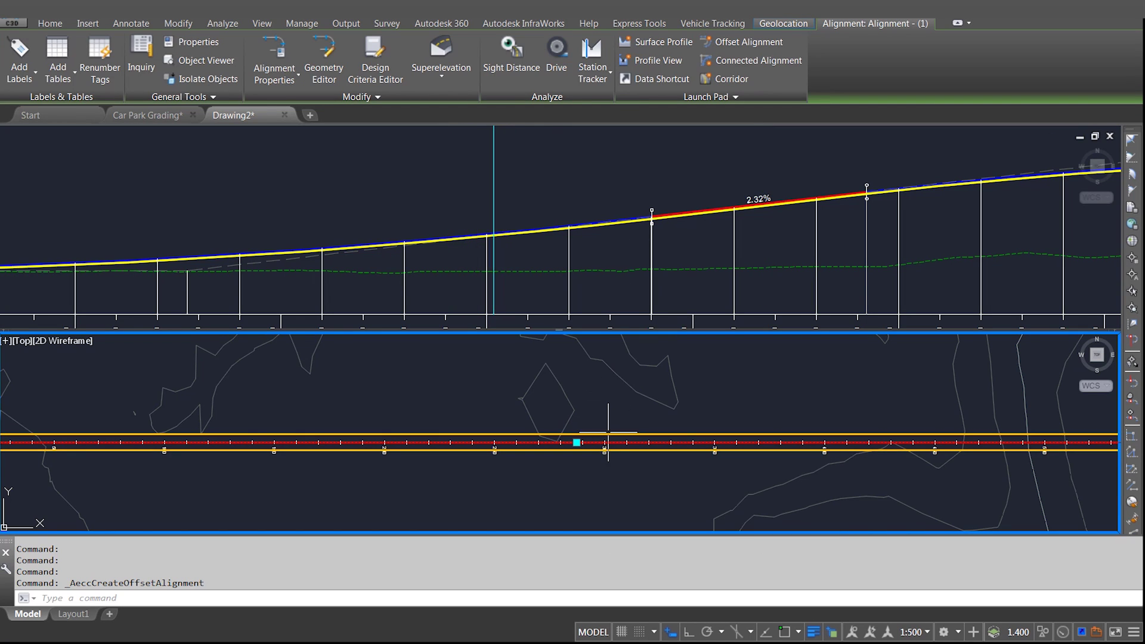
- Add a widening region to the left offset alignment and move its start back to an earlier station
left_click(564, 434)
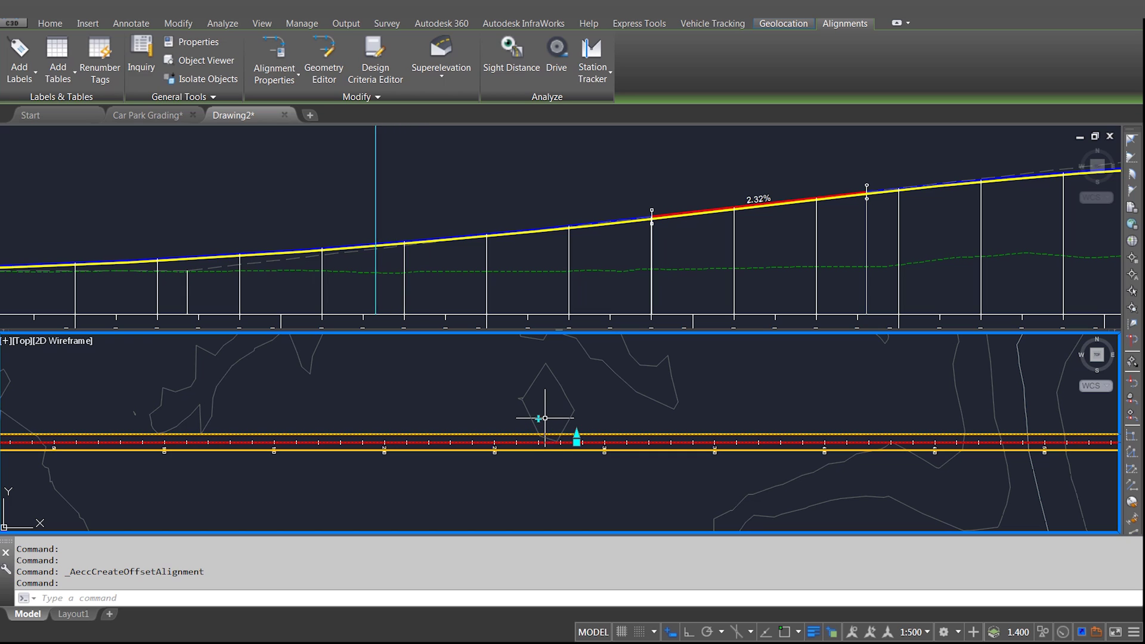
left_click(577, 433)
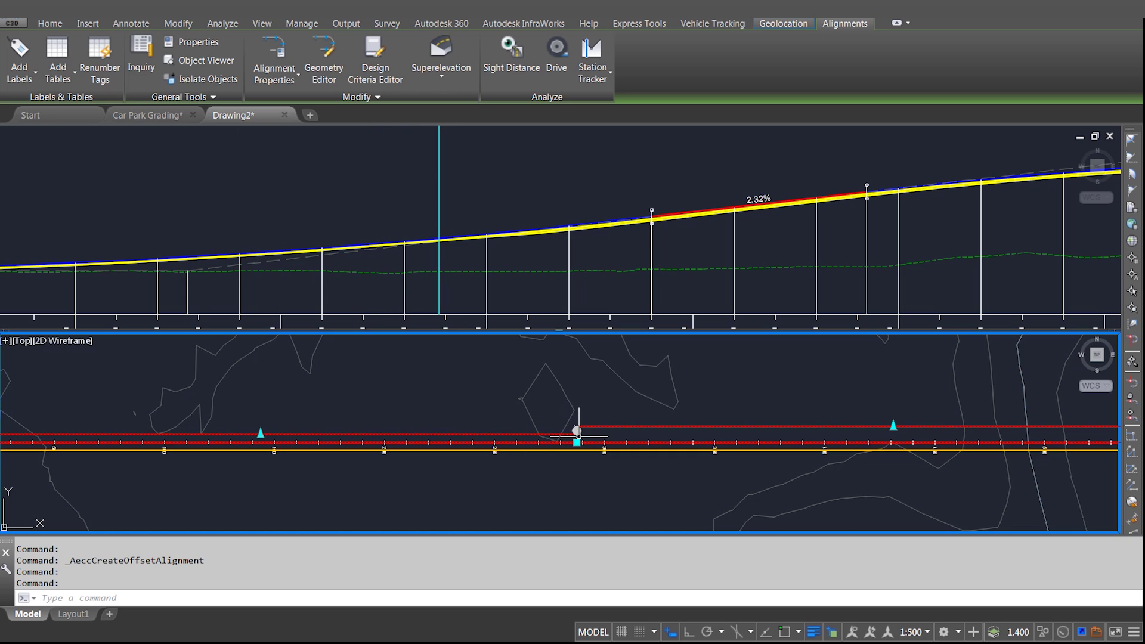
left_click(578, 432)
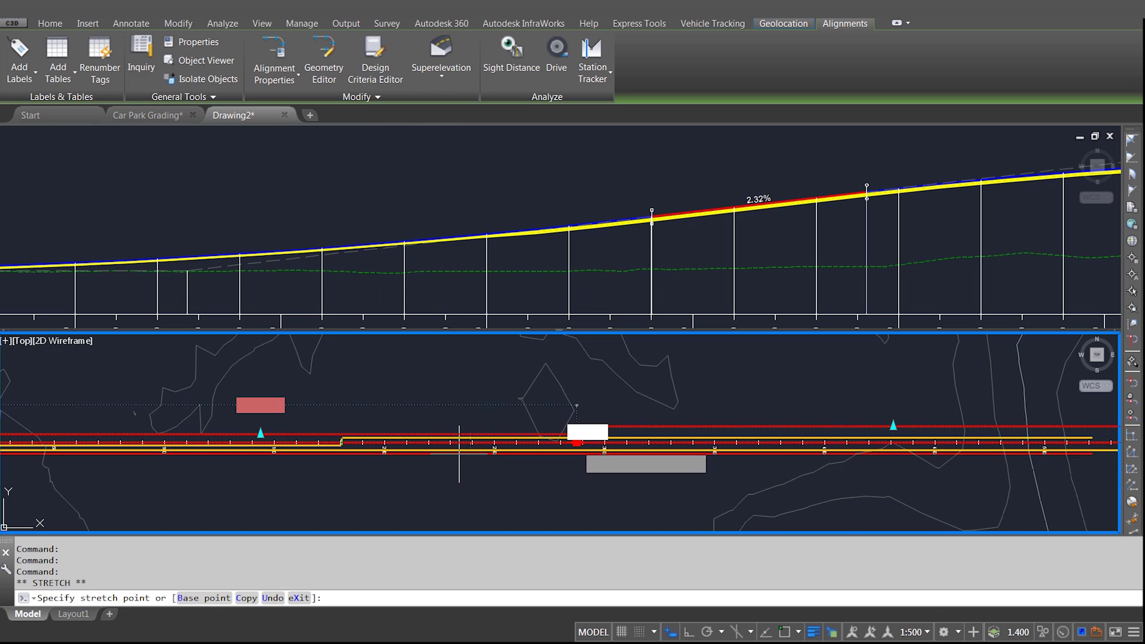
left_click(426, 452)
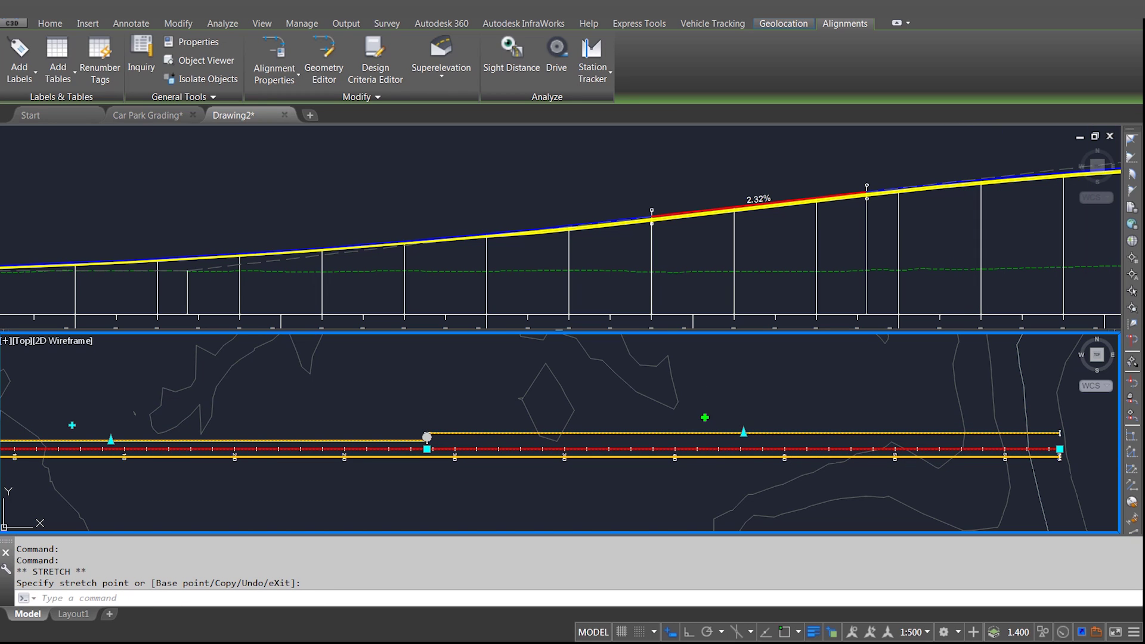
- Add another region near the end of the left offset alignment and set its offset to -3.65 to return to lane width
left_click(744, 432)
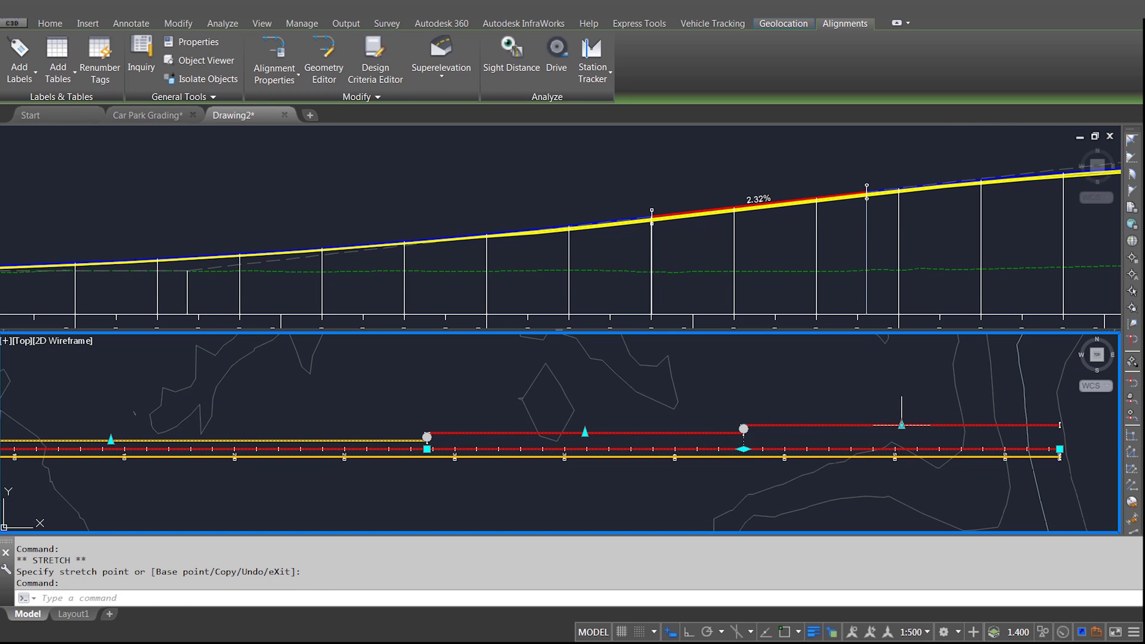
left_click(902, 425)
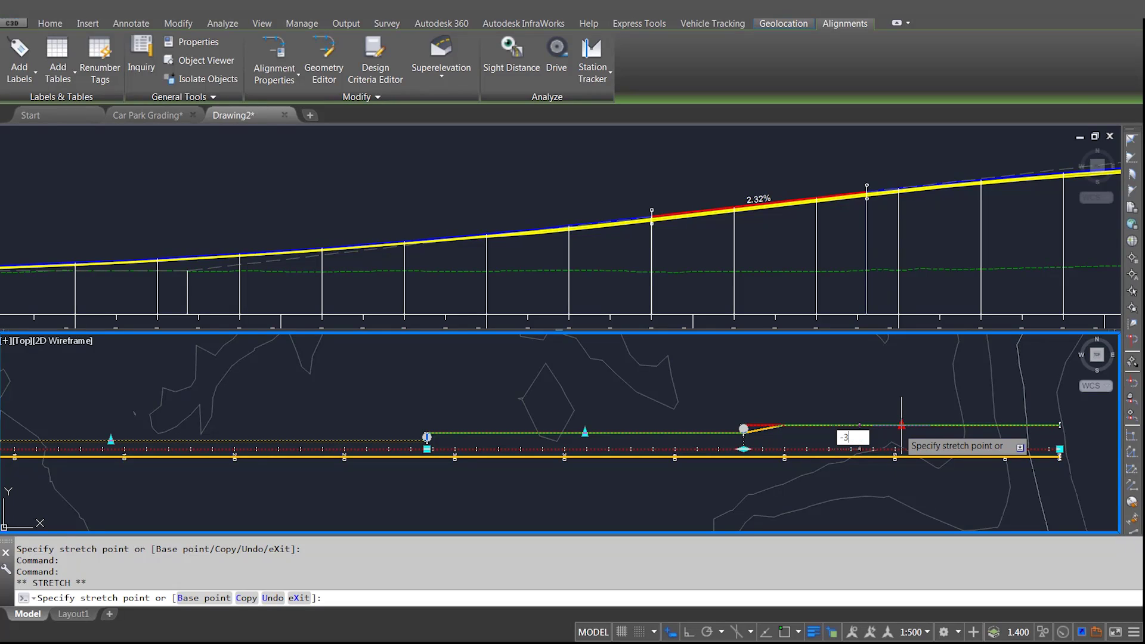
type("-3.65")
key("Return")
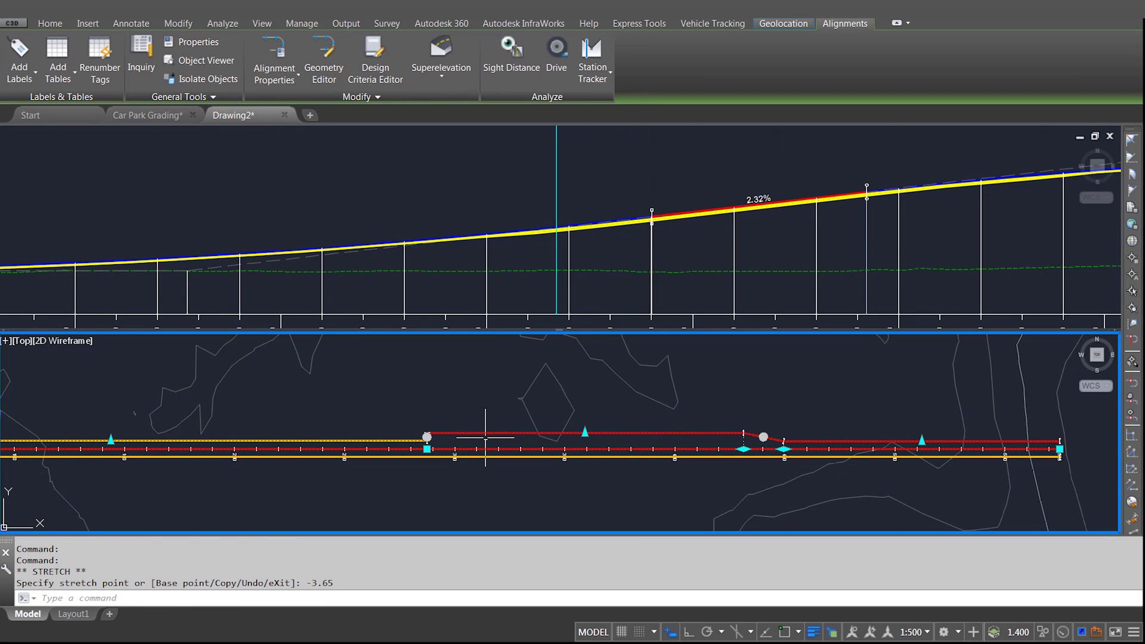
- Add a tapered entry transition at the start of the widening on the left offset alignment
left_click(427, 437)
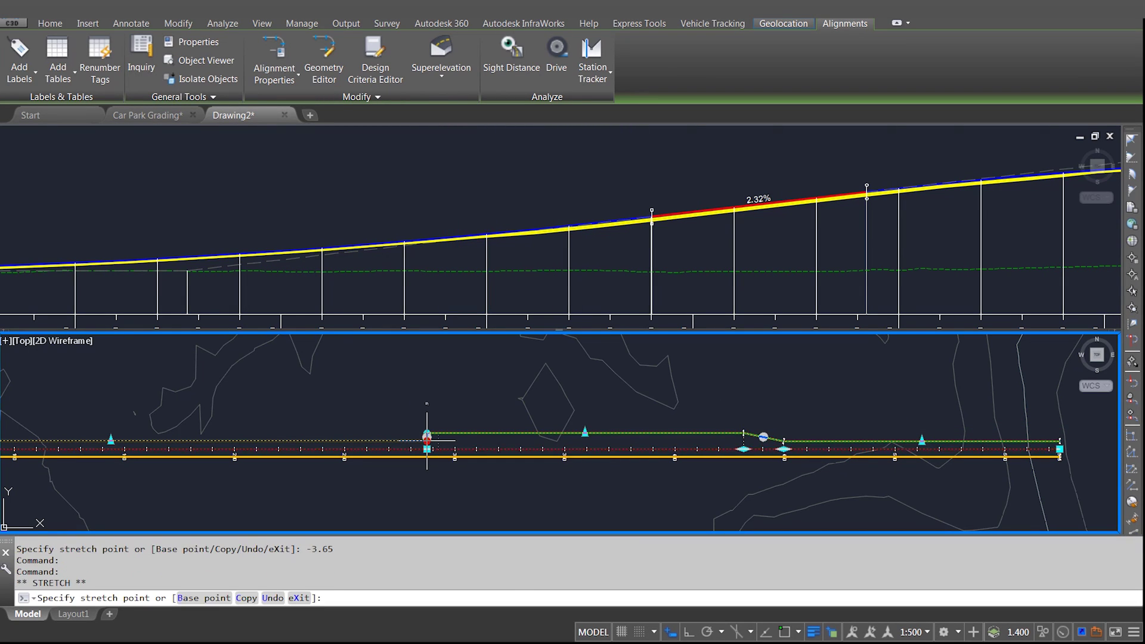
left_click(380, 445)
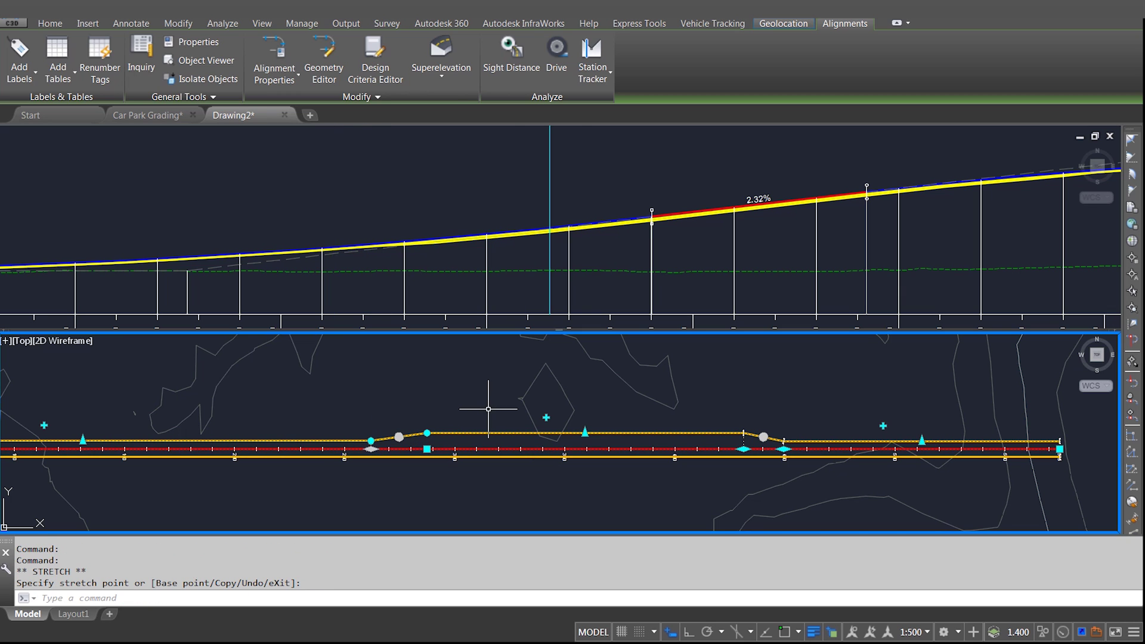
key("Escape")
key("Escape")
- Stretch the widened section of the left offset alignment further outward from the centreline and compare the offset profiles in the profile view
left_click(523, 286)
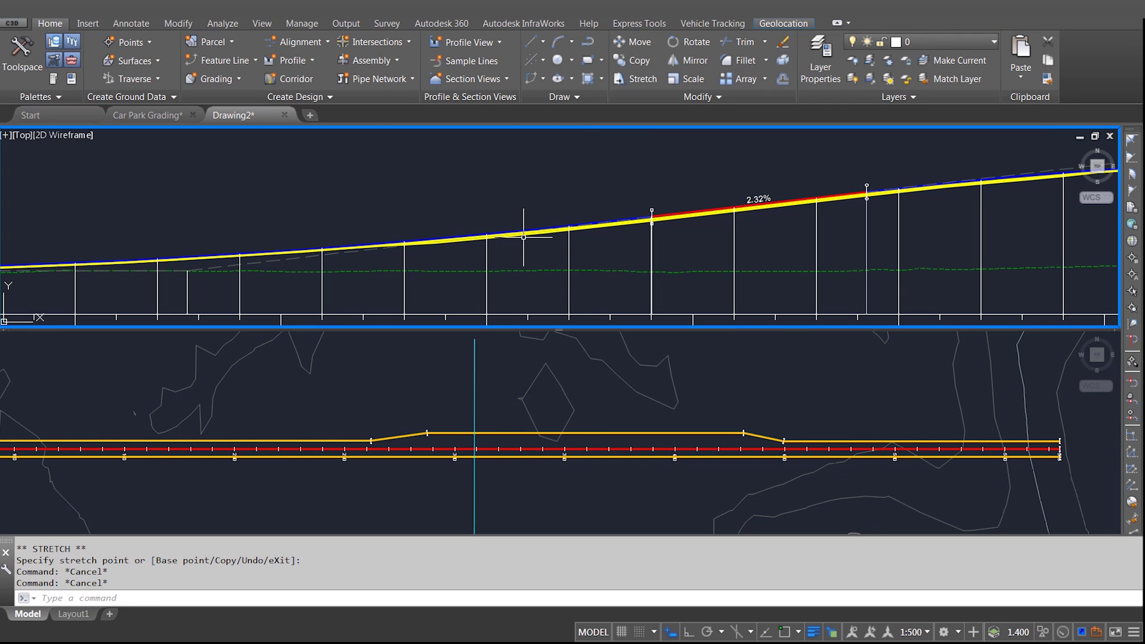
scroll(523, 237, "up", 2)
scroll(523, 237, "up", 2)
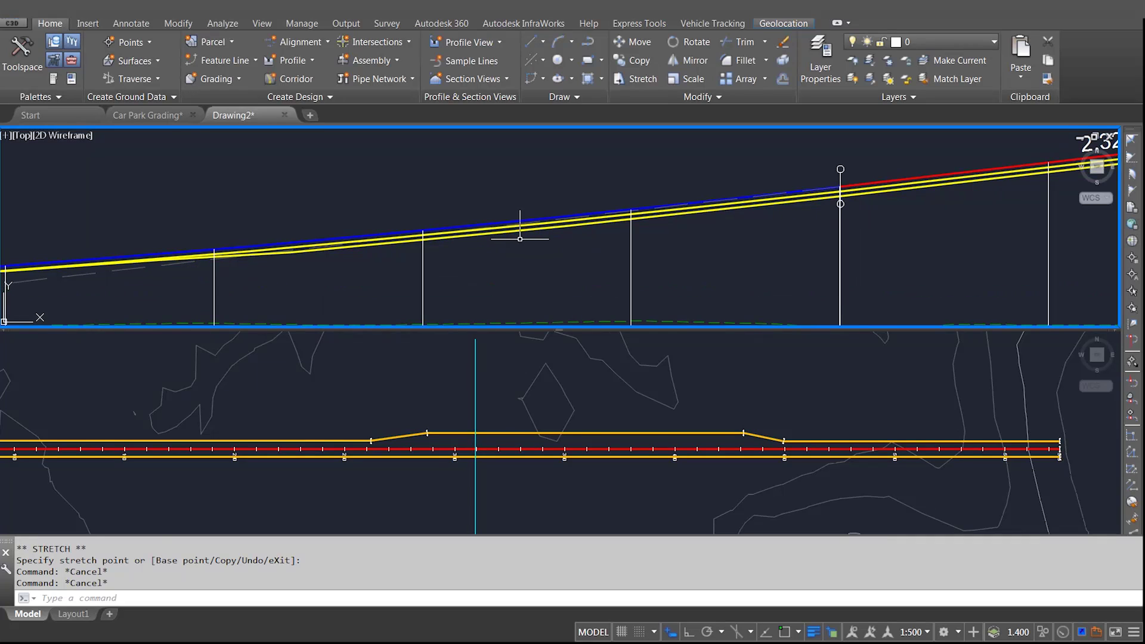
left_click(618, 421)
left_click(586, 433)
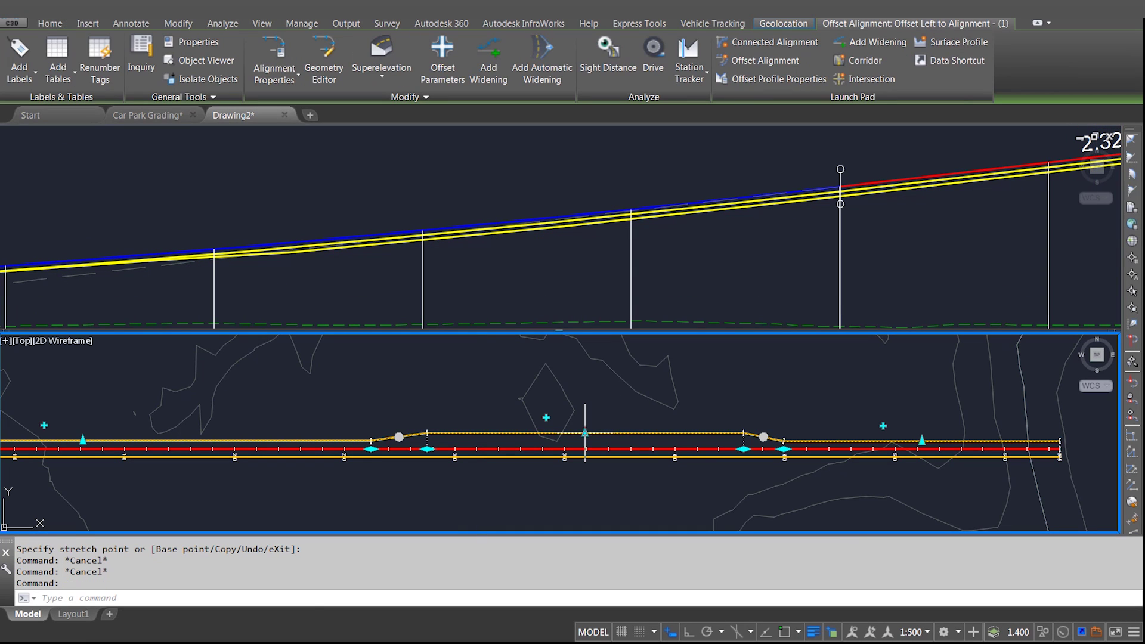
left_click(585, 433)
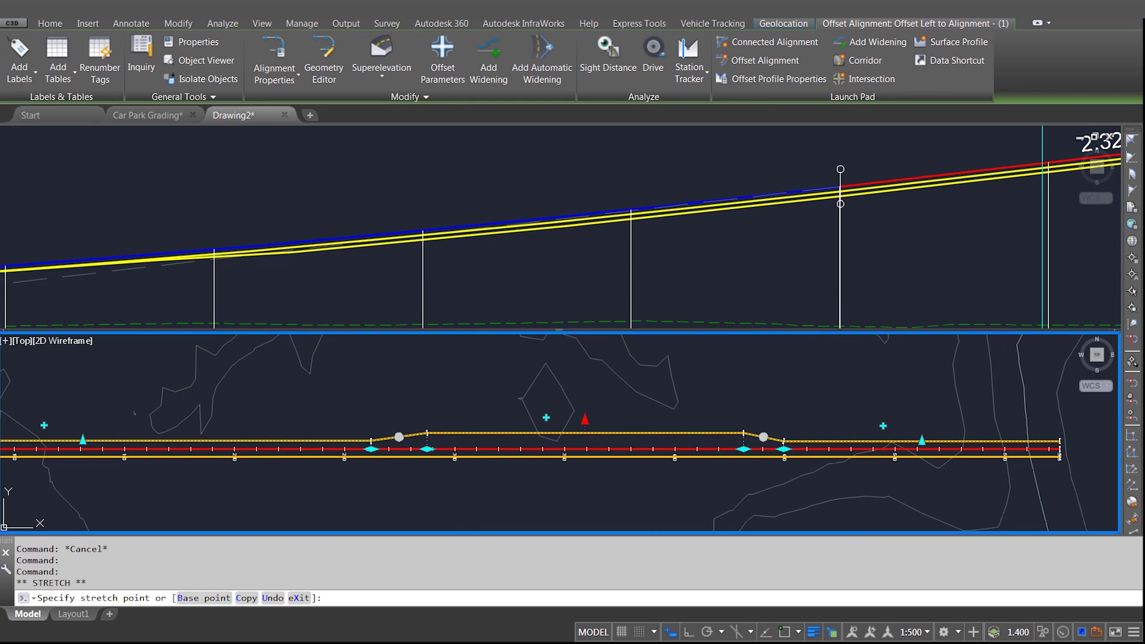
left_click(586, 421)
middle_click_drag(735, 298, 478, 287)
scroll(490, 281, "down", 2)
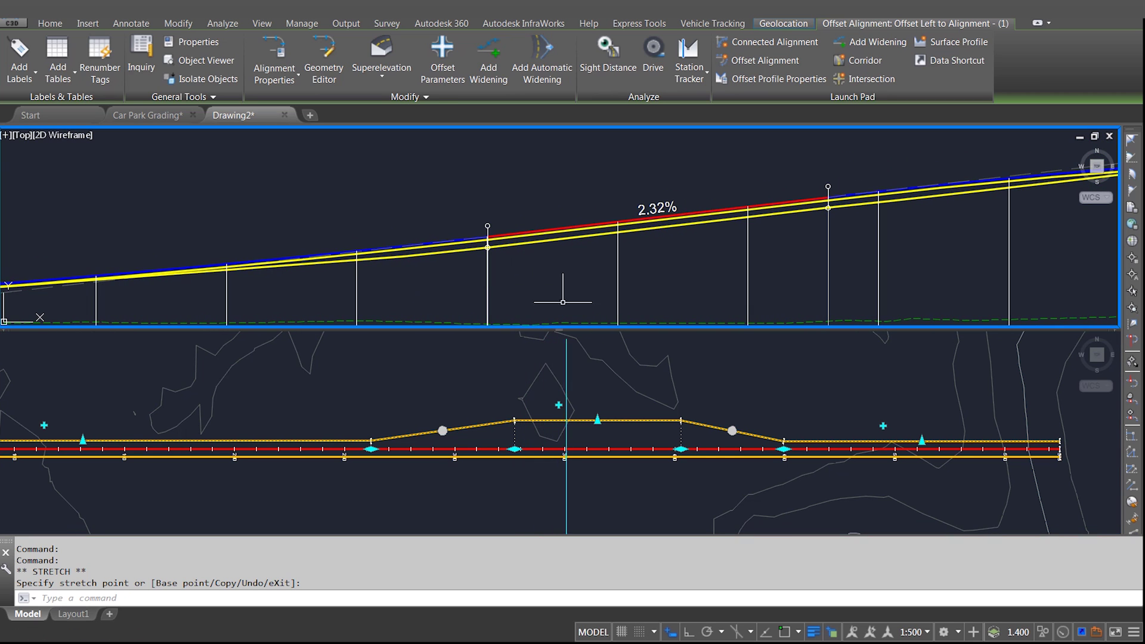
left_click(616, 407)
key("Escape")
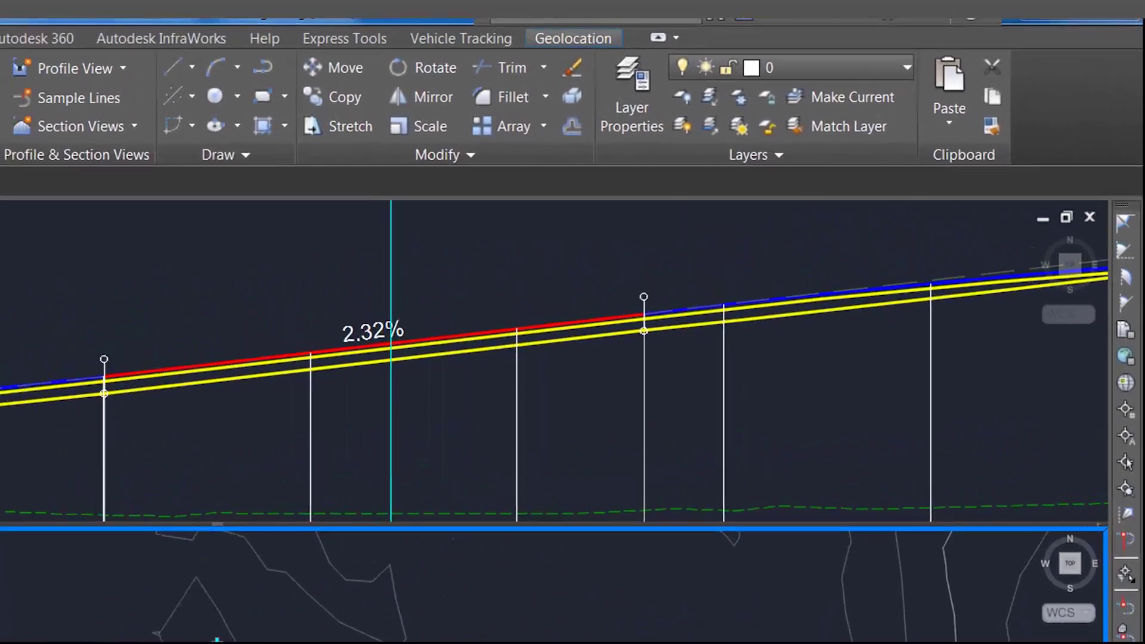
- In the left offset profile's offset parameters, add a cross slope region of -2.5% starting at about station 210 m, before the widening
left_click(716, 356)
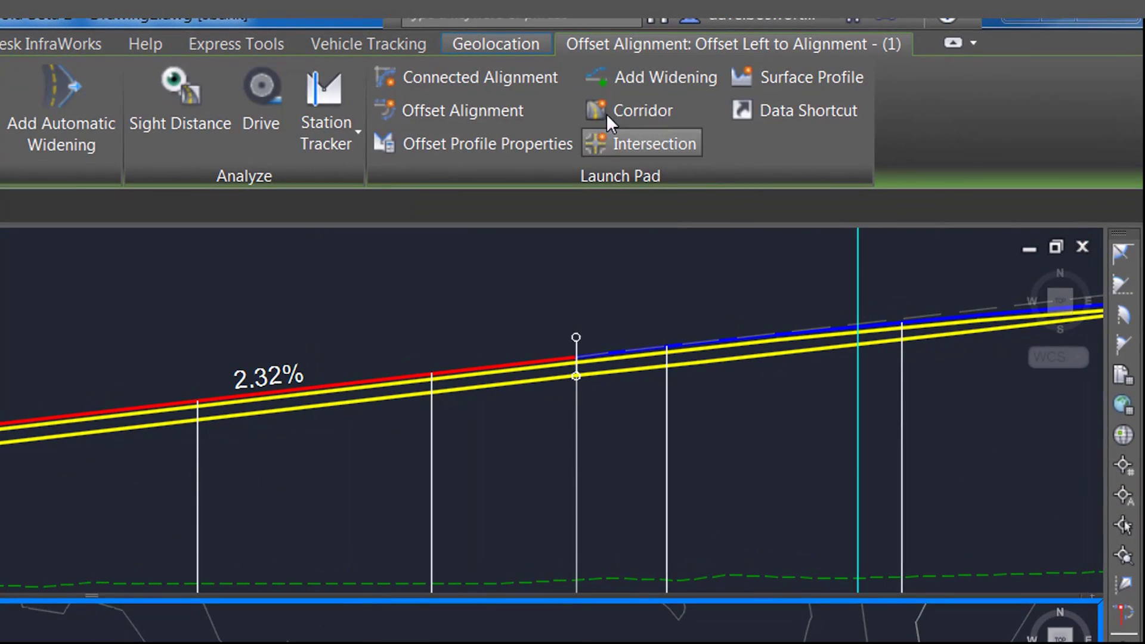
left_click(581, 141)
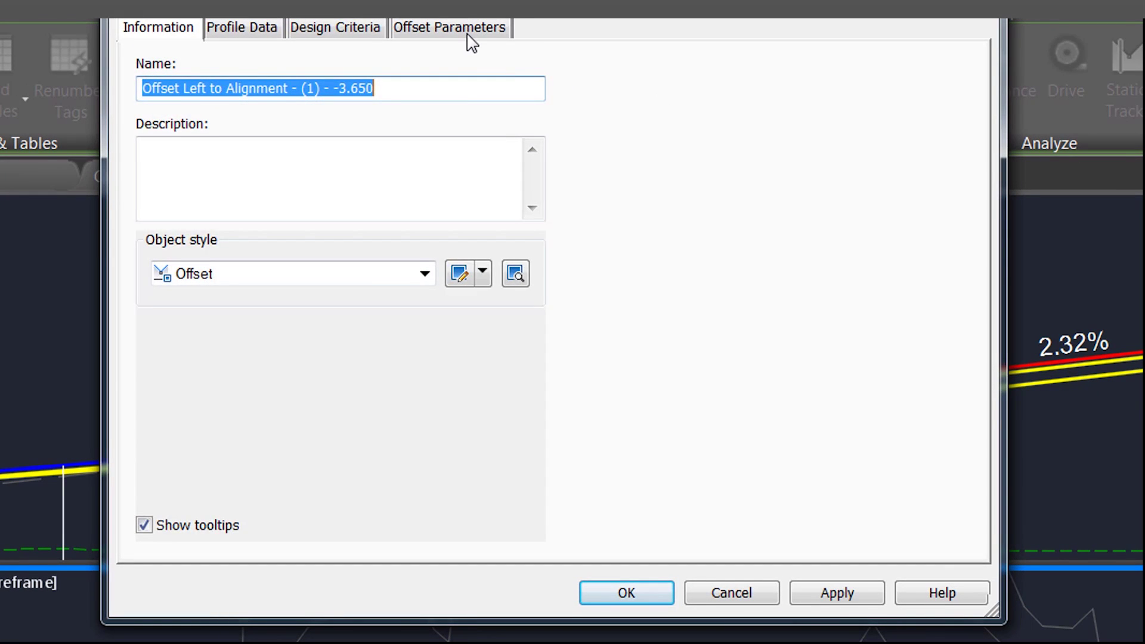
left_click(467, 35)
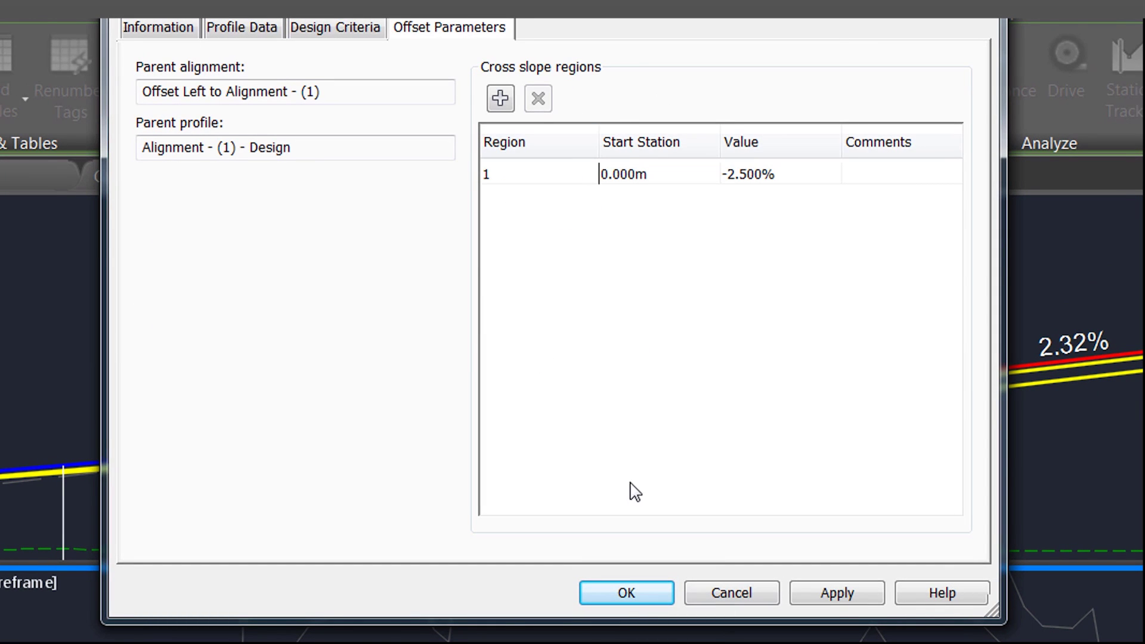
left_click(501, 99)
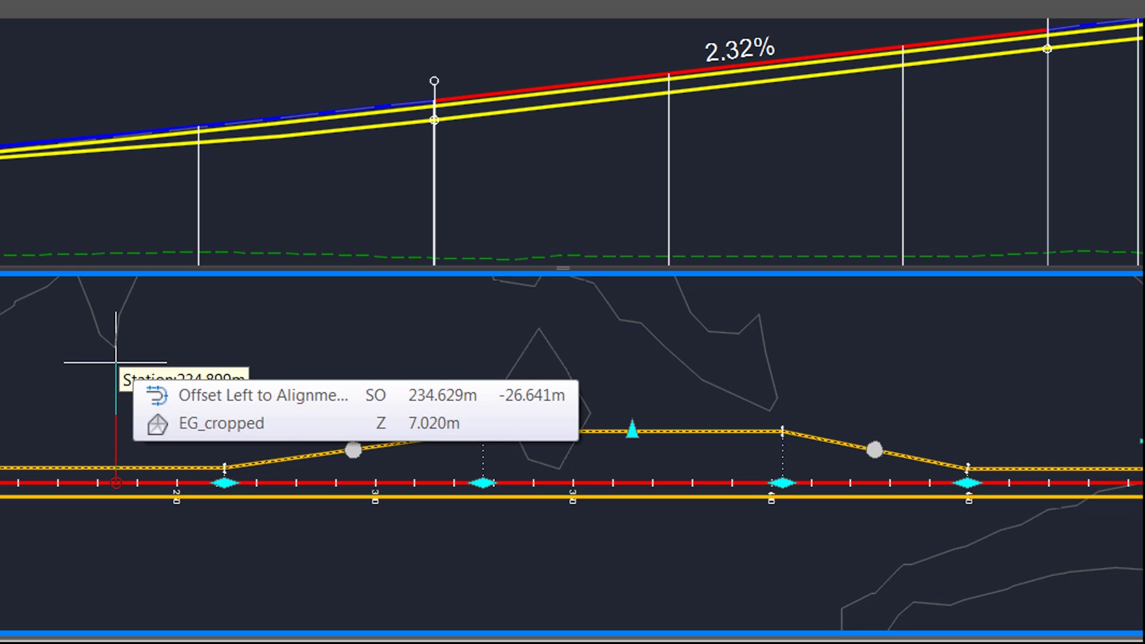
left_click(20, 366)
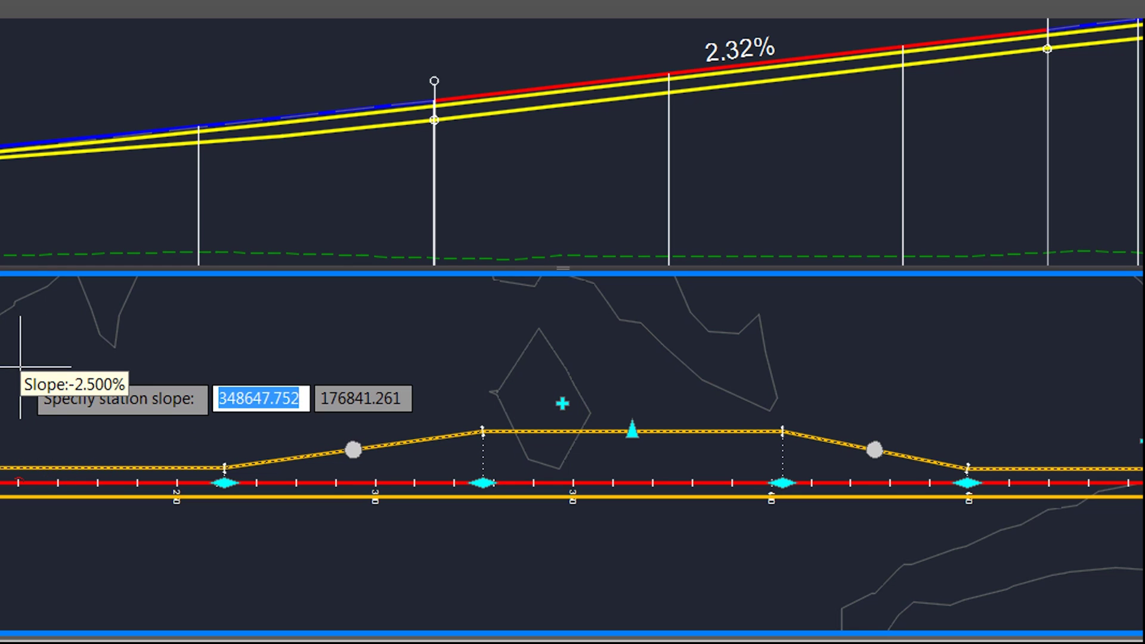
type("-2.")
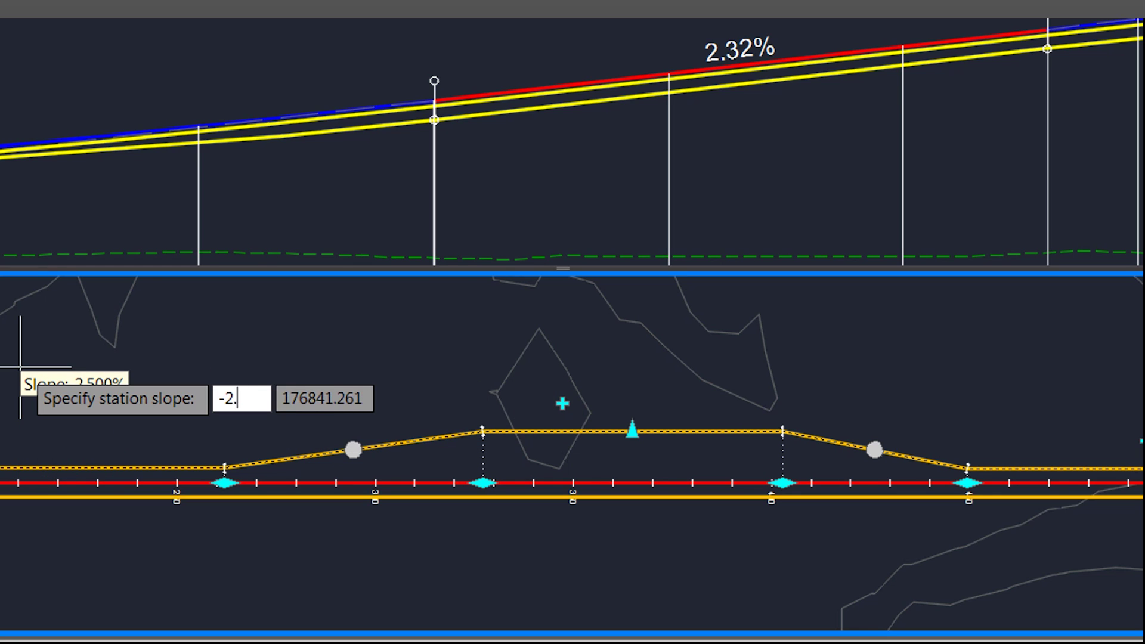
type("5")
key("Return")
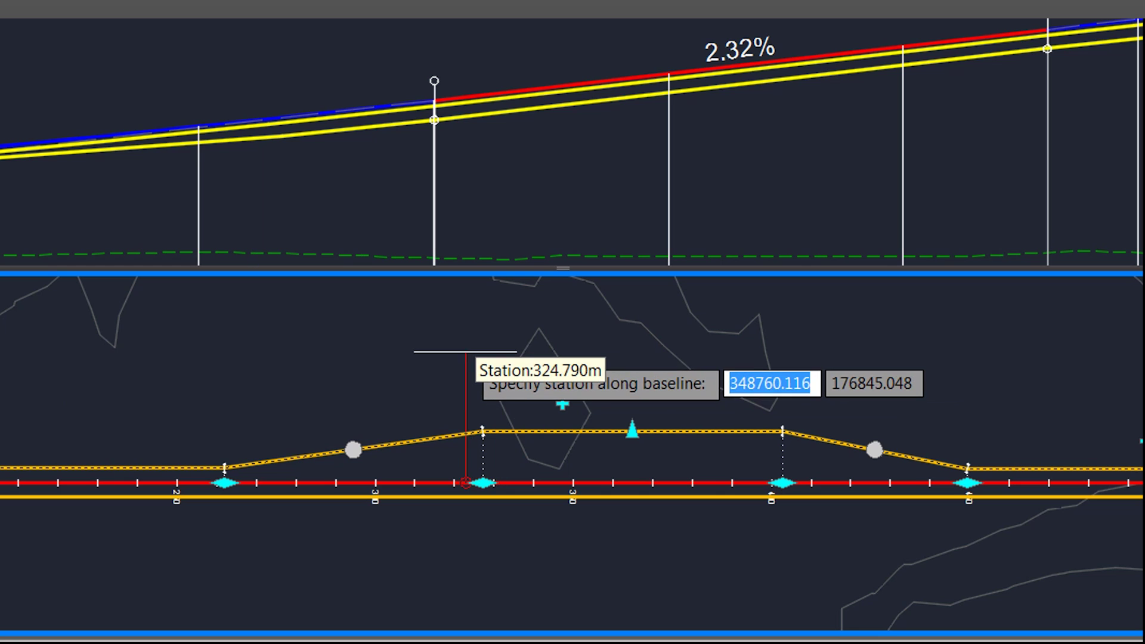
- Add two 2.5% cross slope regions, starting at about stations 323 m and 411 m
left_click(466, 352)
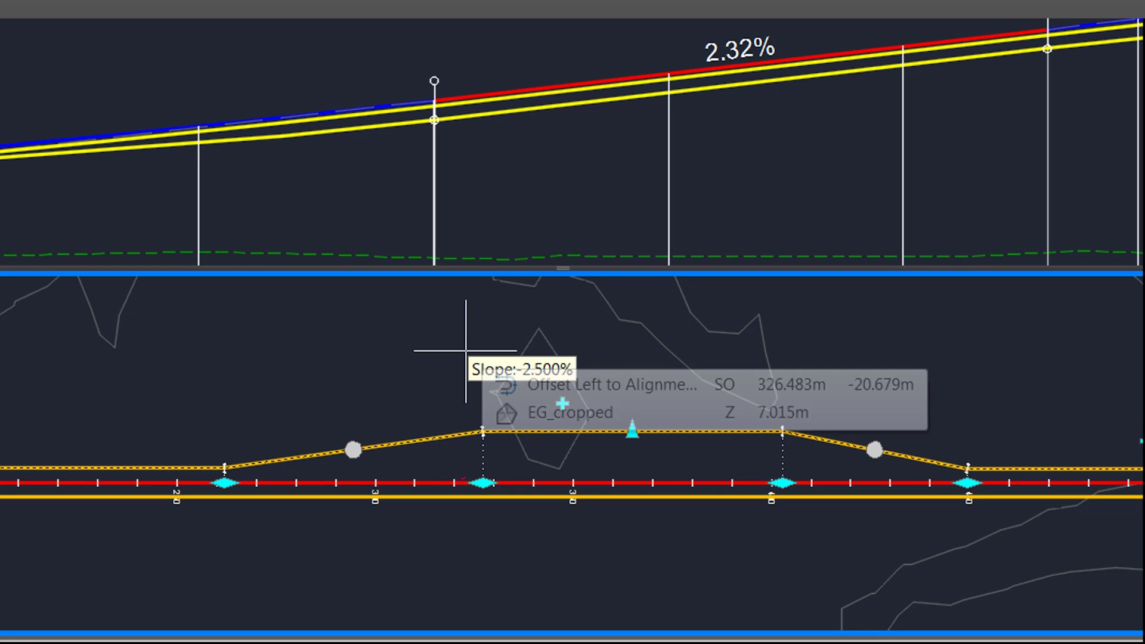
type("2.5")
key("Return")
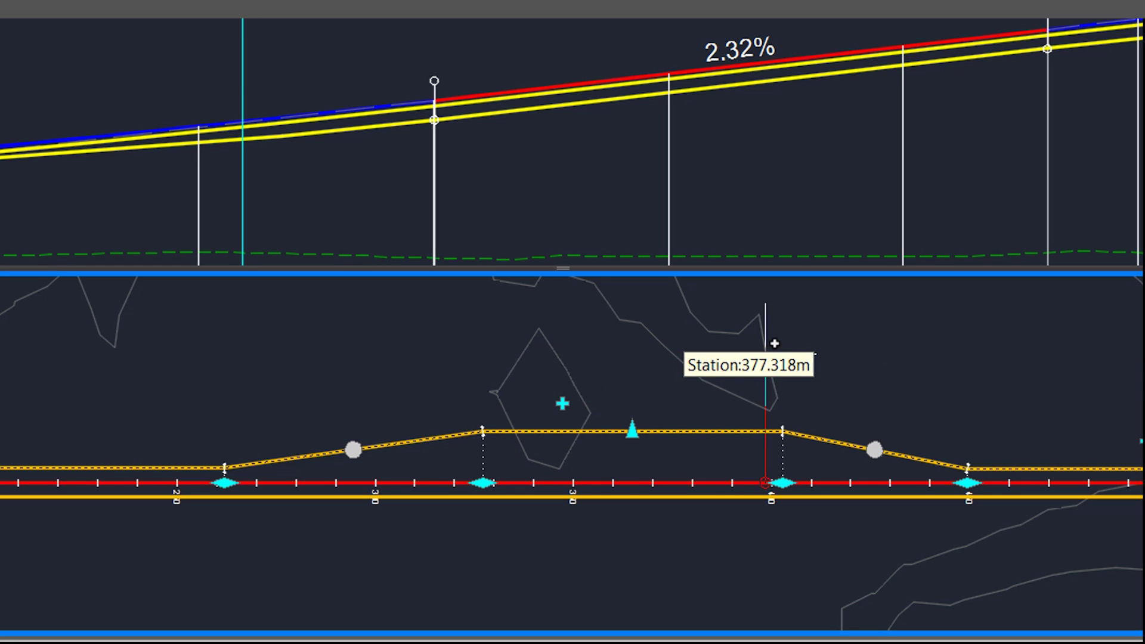
left_click(815, 344)
type("2.5")
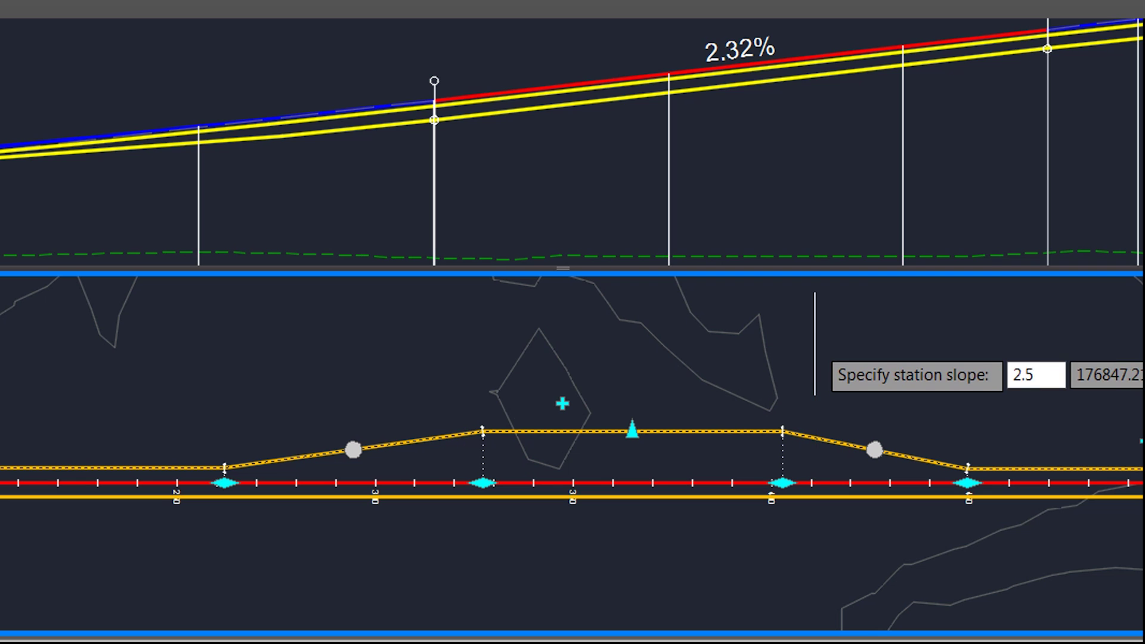
key("Return")
- Add a -2.5% cross slope region at about station 465 m, finish picking regions, and apply them to the left offset profile
left_click(1029, 355)
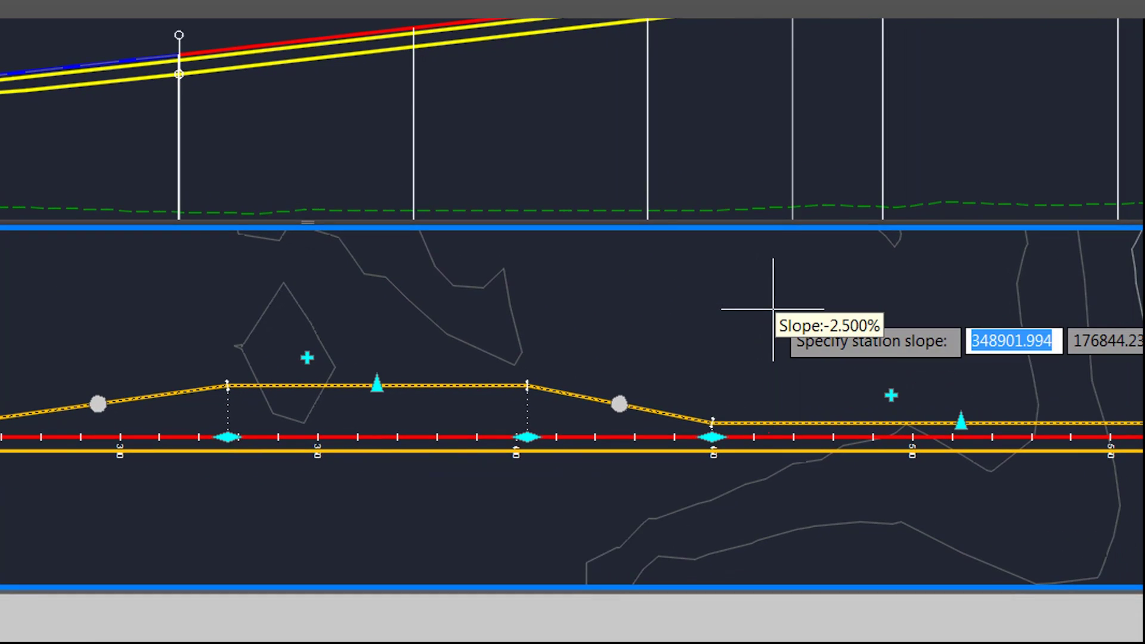
type("-2.5")
key("Return")
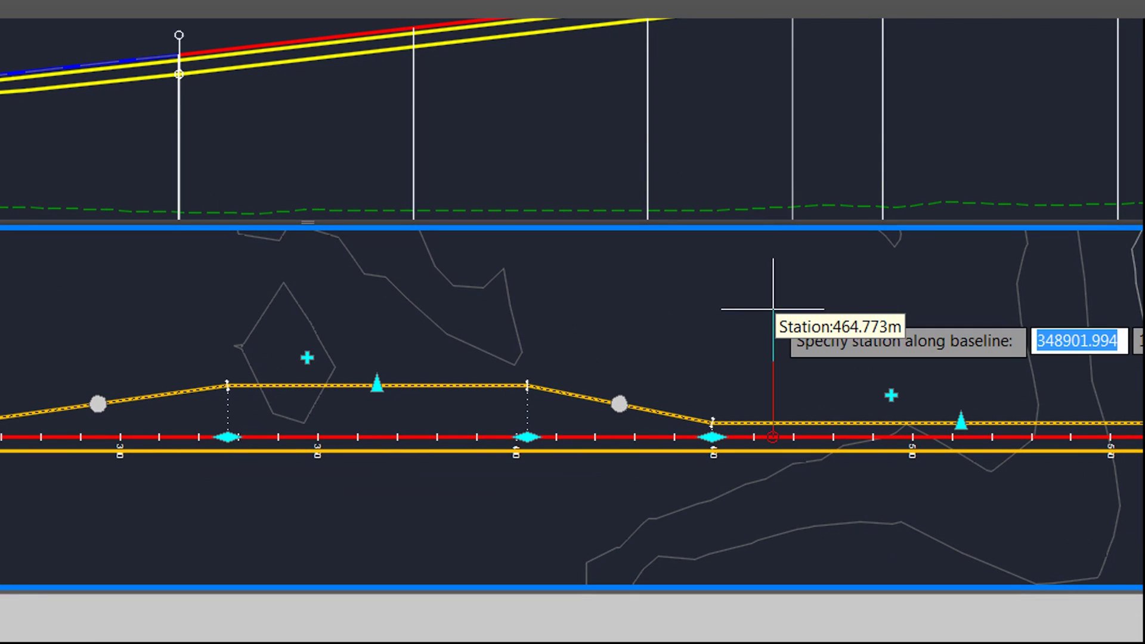
key("Return")
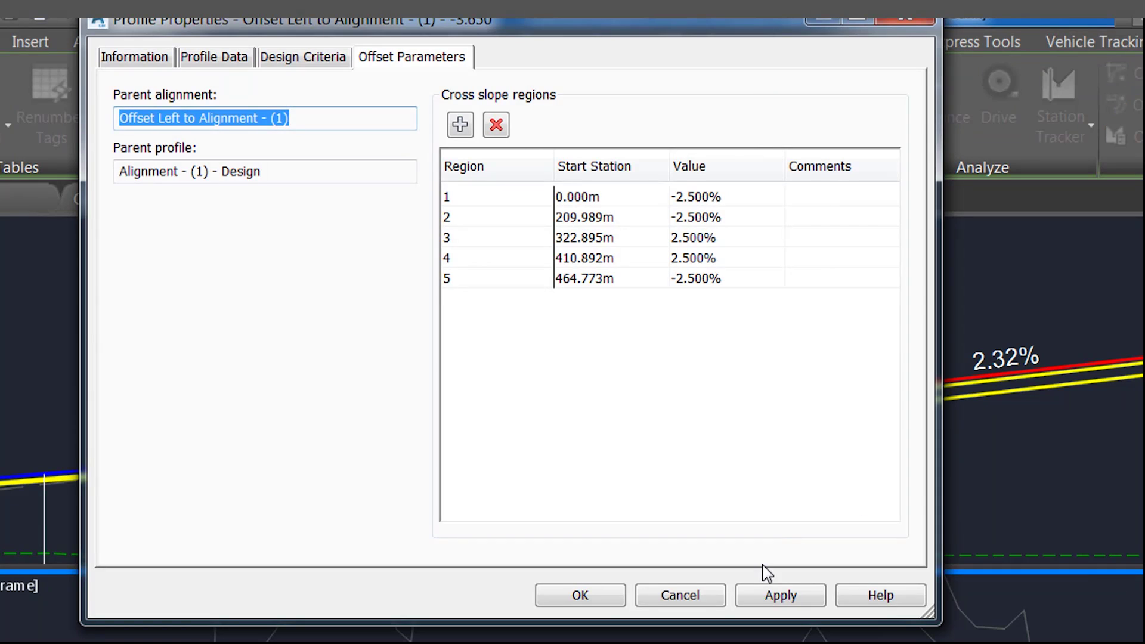
left_click(770, 598)
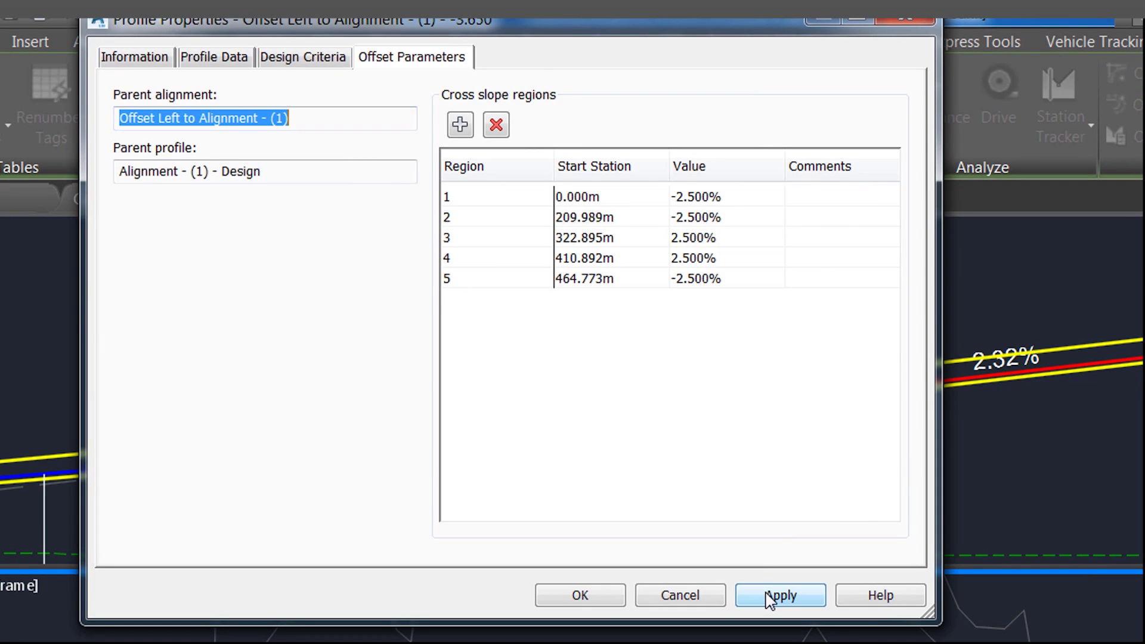
left_click(614, 596)
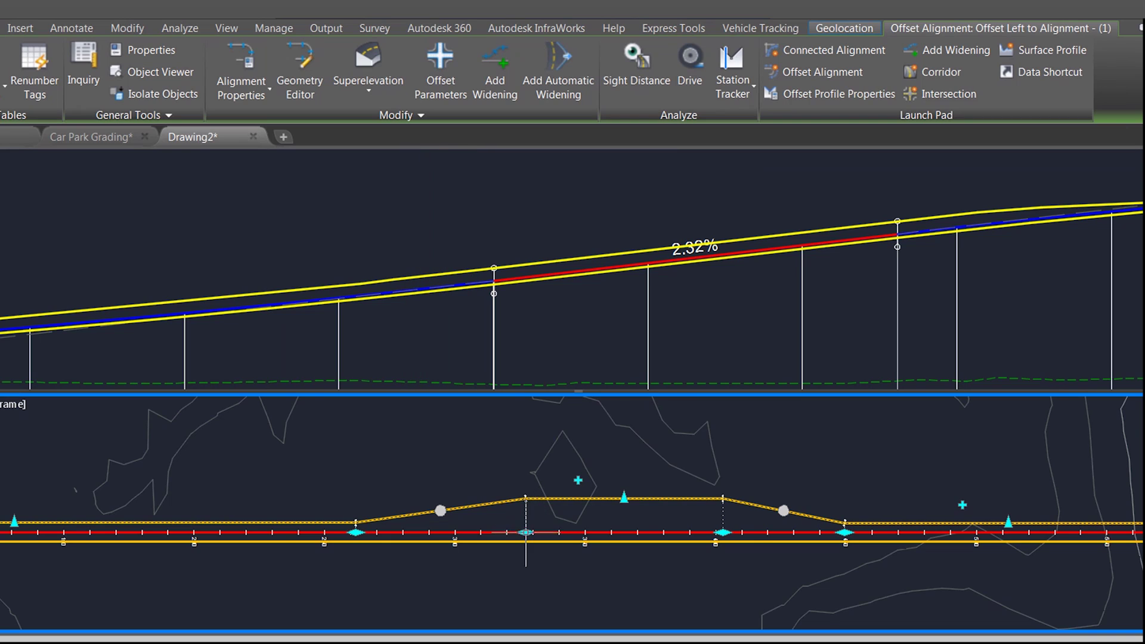
- Shift the start and end of the left offset's widening back along the alignment and review the updated profiles in the longsection
left_click(526, 533)
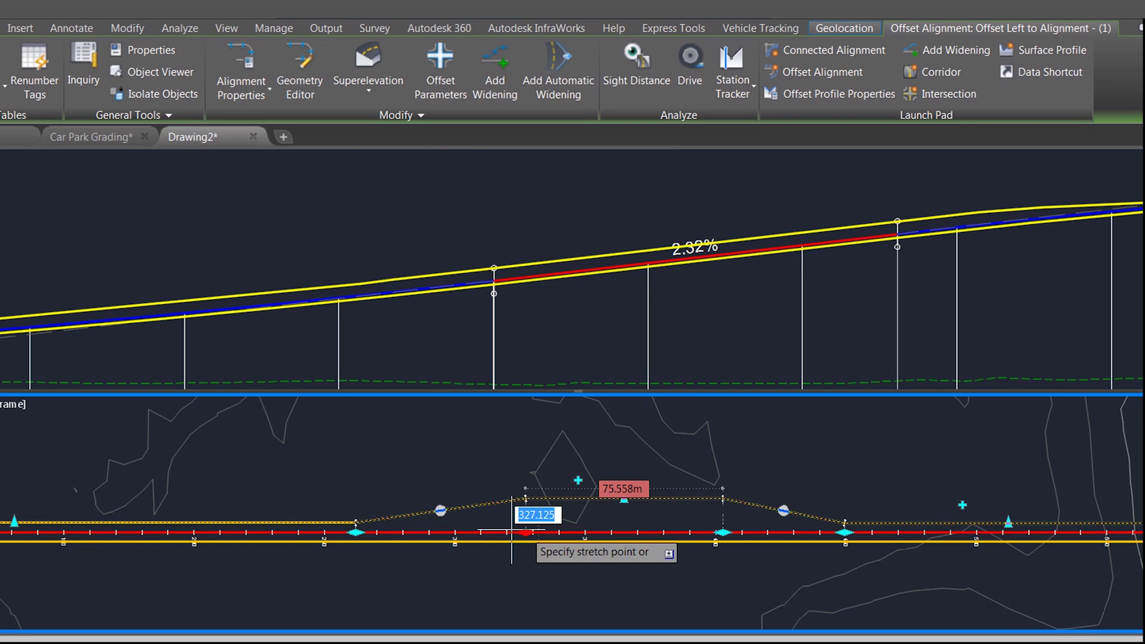
left_click(453, 532)
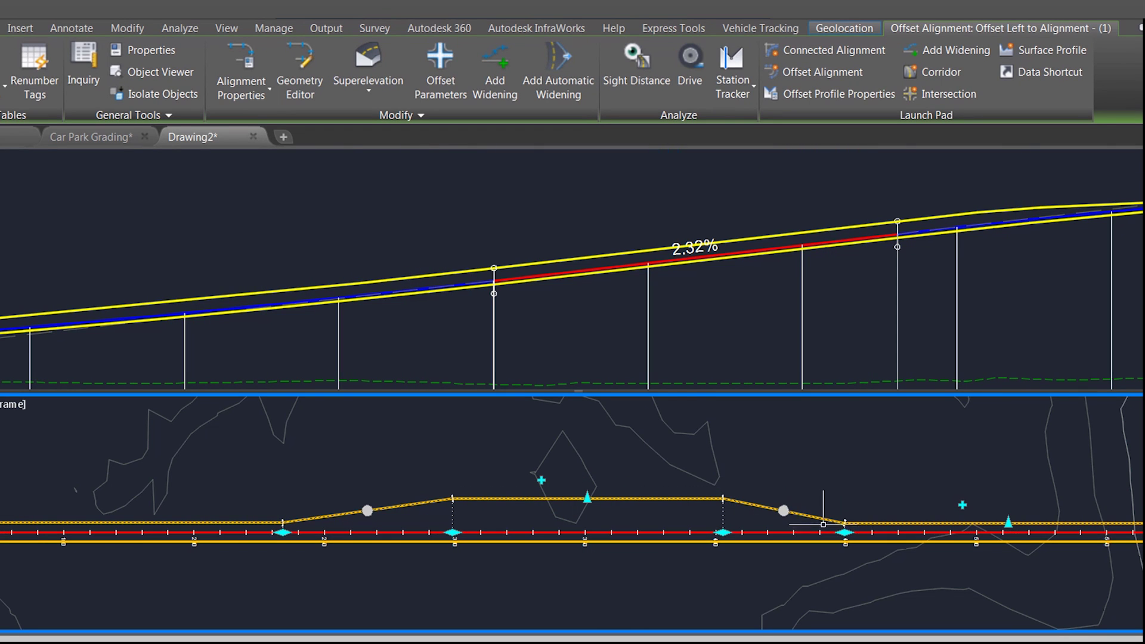
left_click(847, 525)
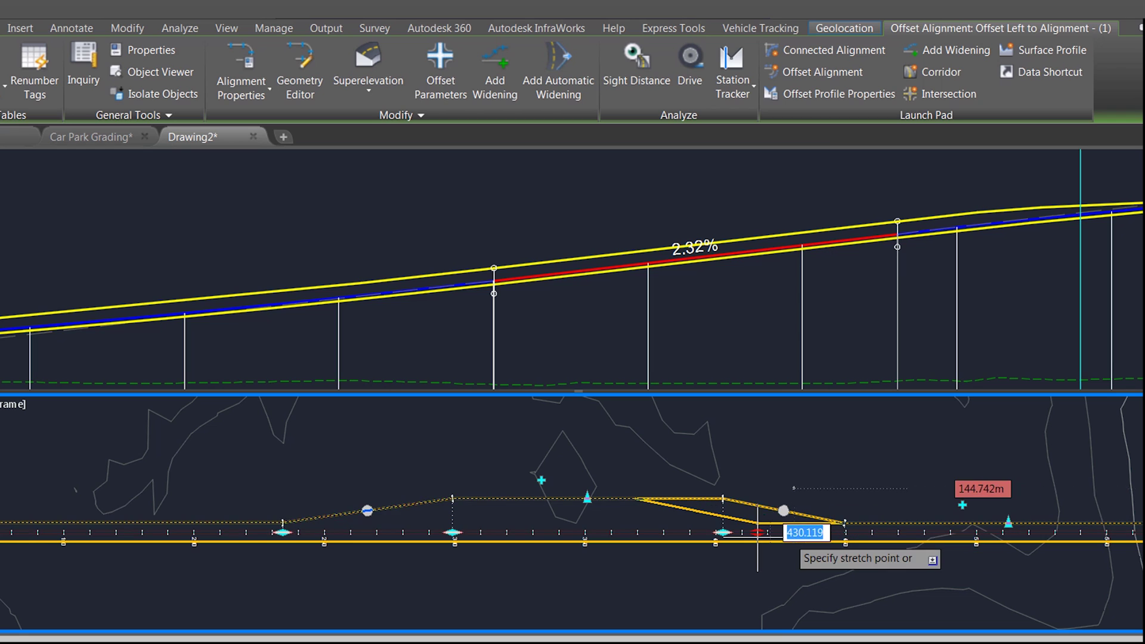
left_click(749, 532)
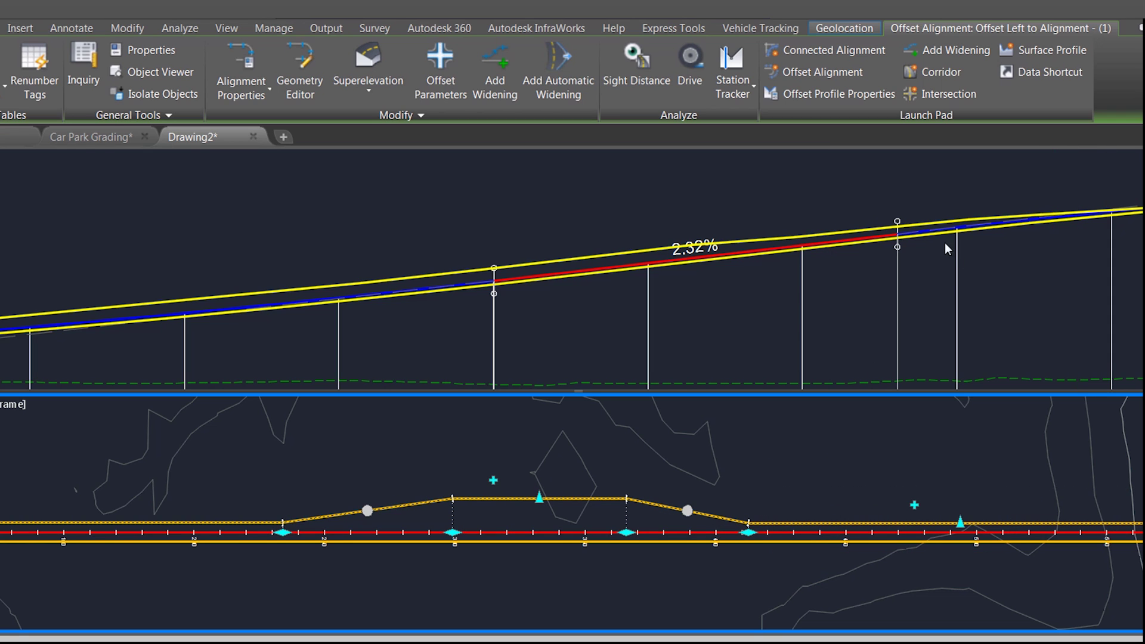
key("Escape")
scroll(881, 481, "down", 2)
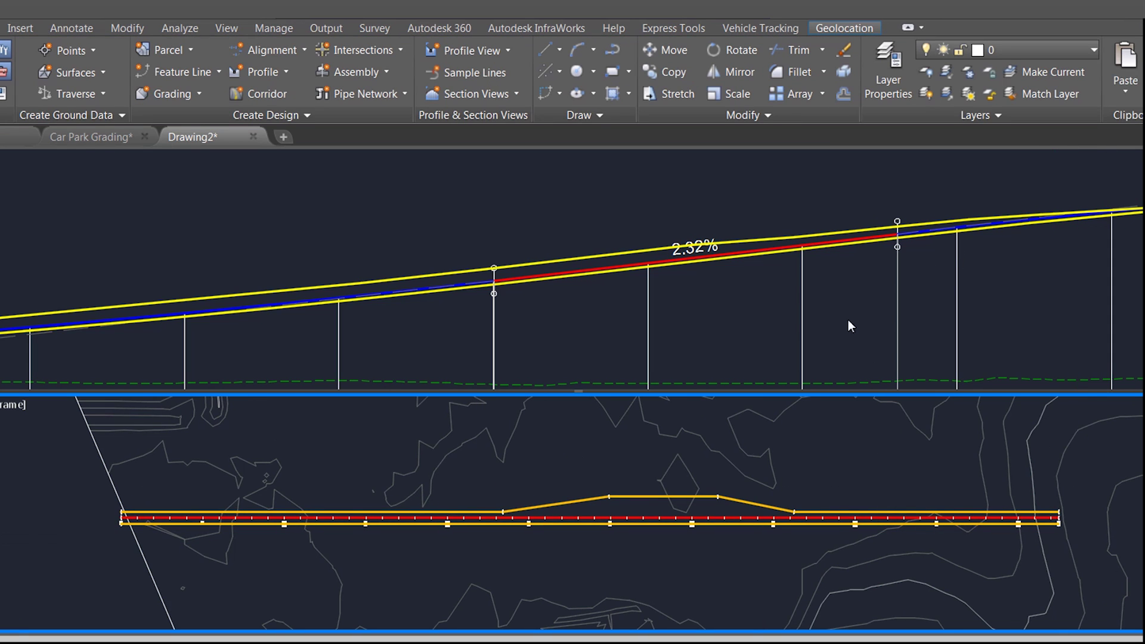
left_click(866, 301)
scroll(866, 302, "down", 4)
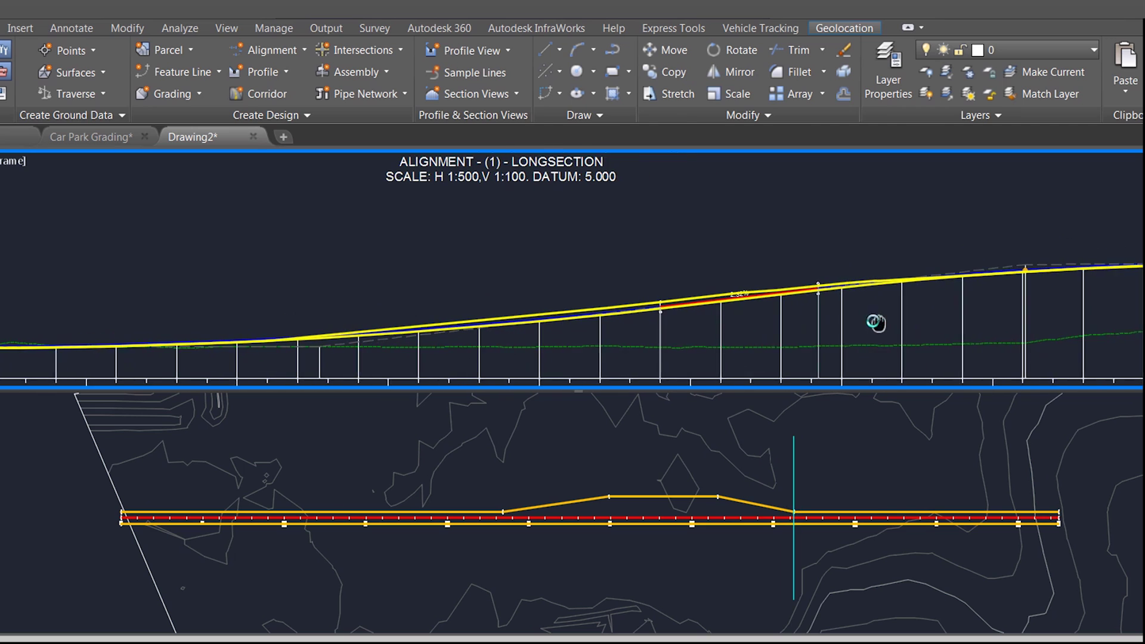
middle_click_drag(874, 325, 864, 307)
- Swing the far end of the Alignment - (1) centreline to one side of its original line, and back across to the other side
left_click(939, 454)
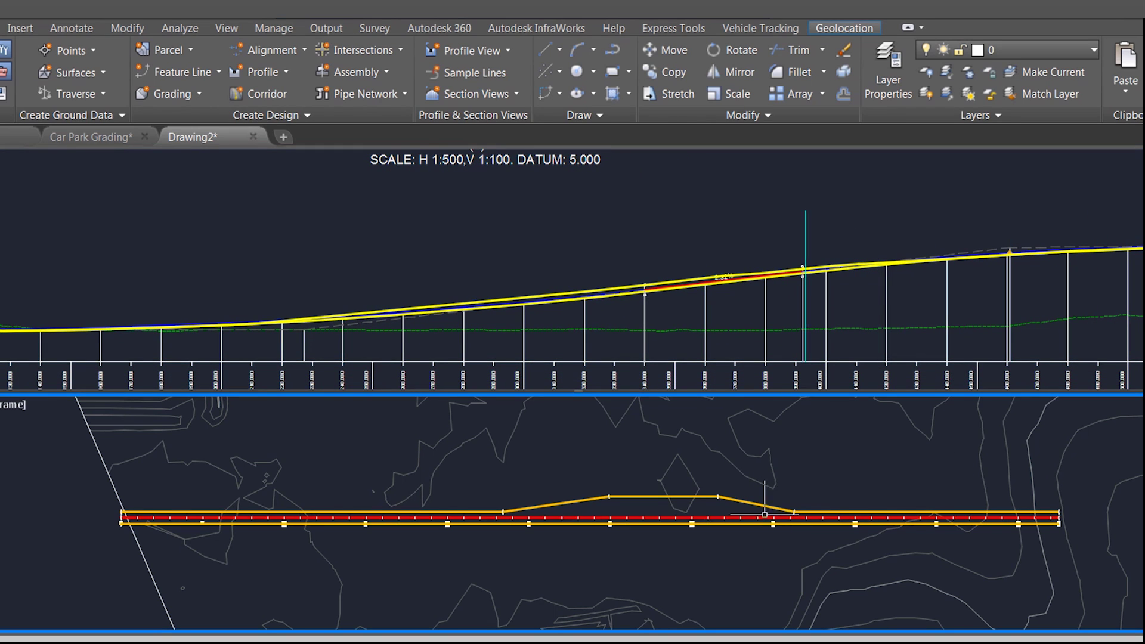
left_click(784, 516)
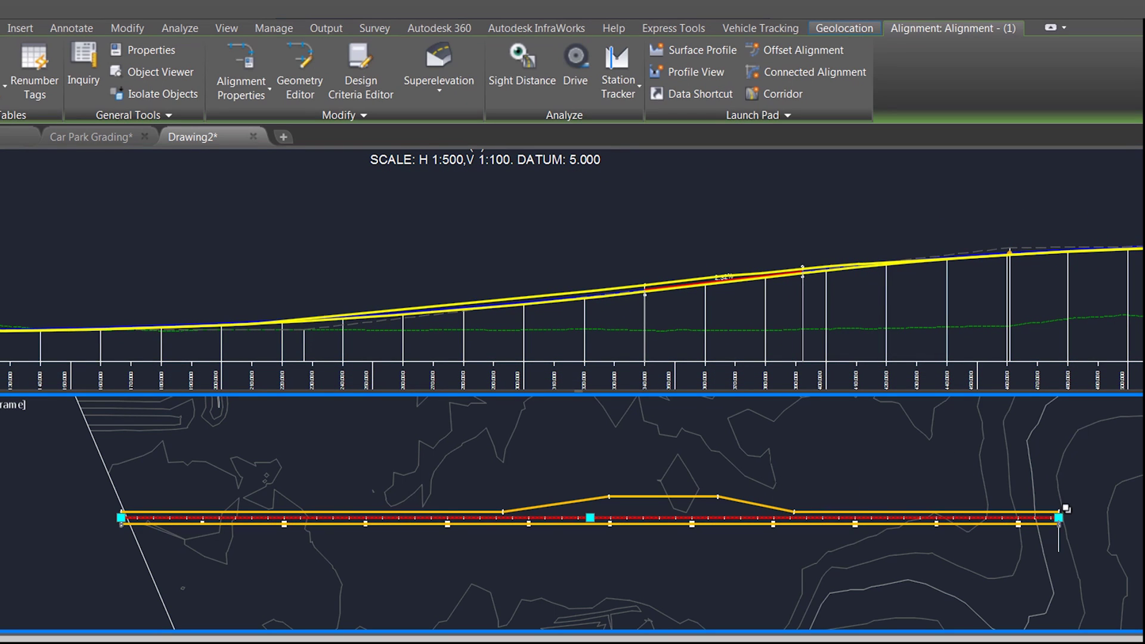
left_click(1059, 518)
left_click(1026, 461)
left_click(1026, 461)
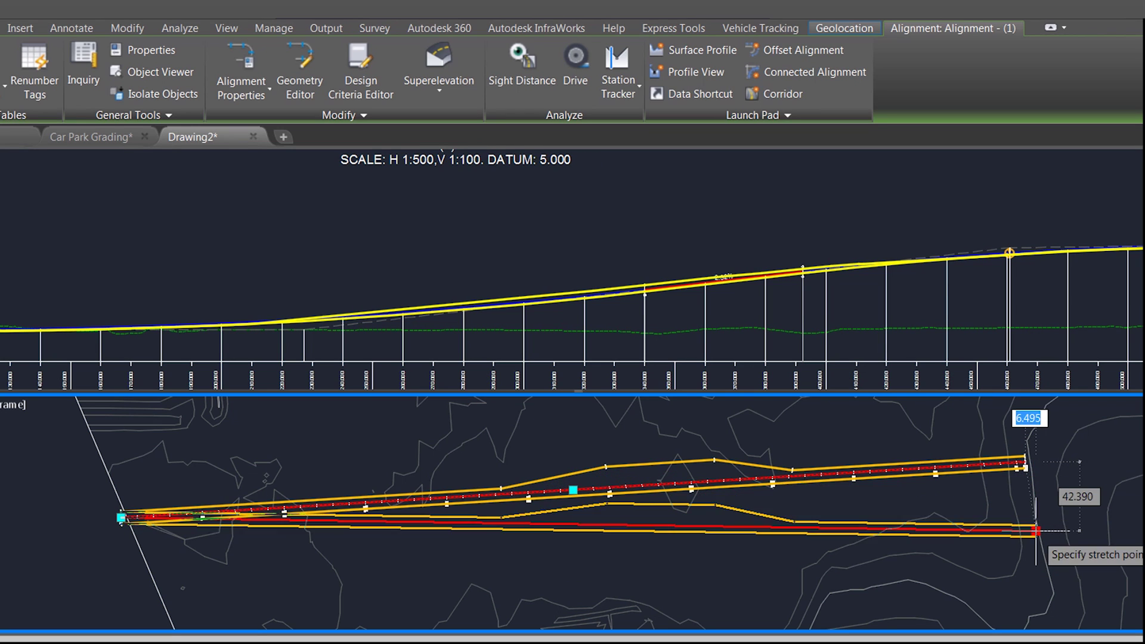
left_click(1038, 560)
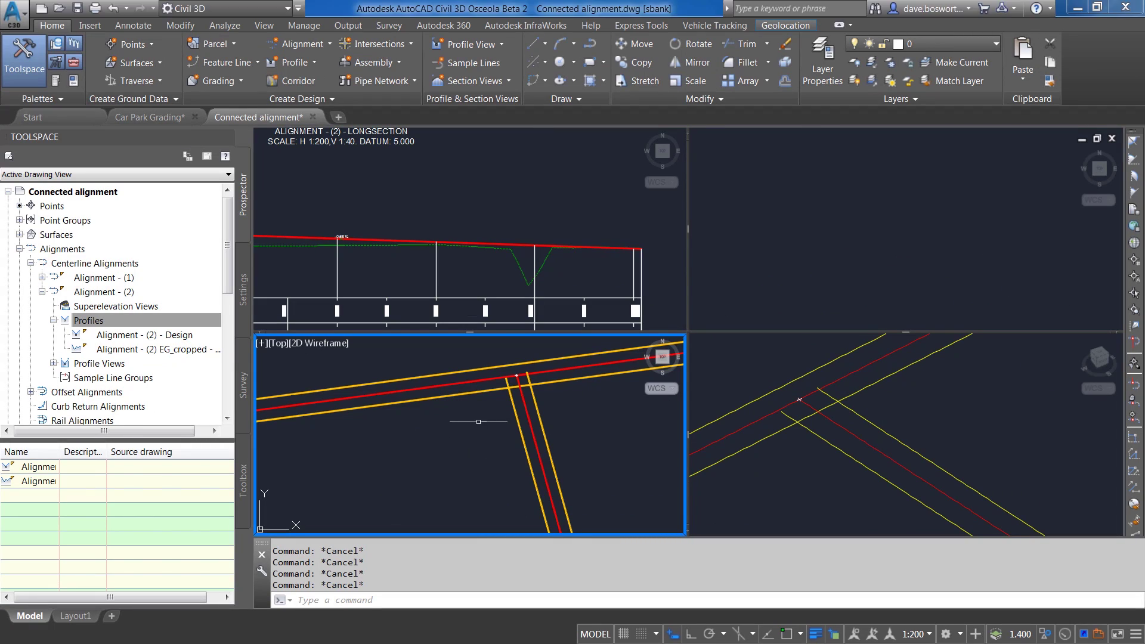
- Start a connected alignment from Offset Right to Alignment - (1) to Offset Right to Alignment - (2), locating it in the corner between them
left_click(444, 397)
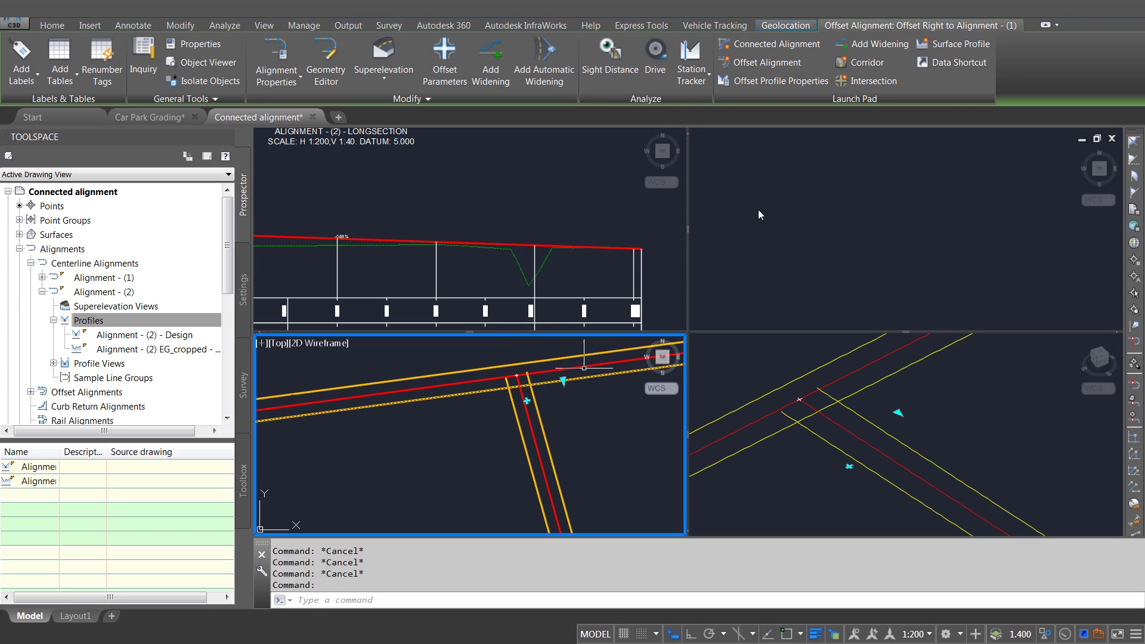
left_click(800, 46)
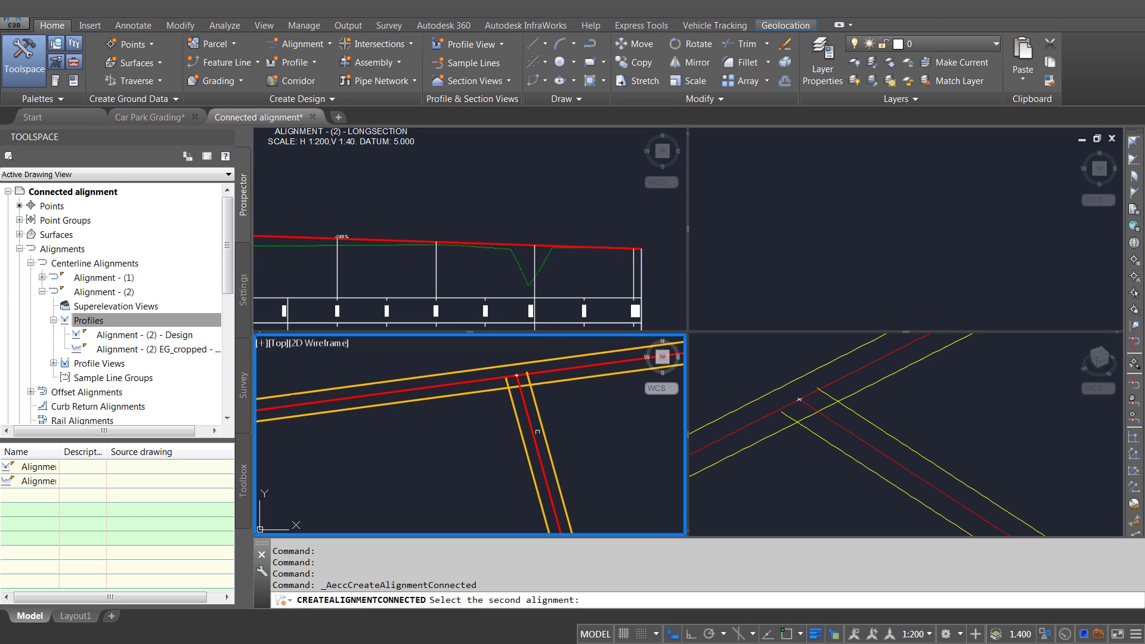
left_click(528, 448)
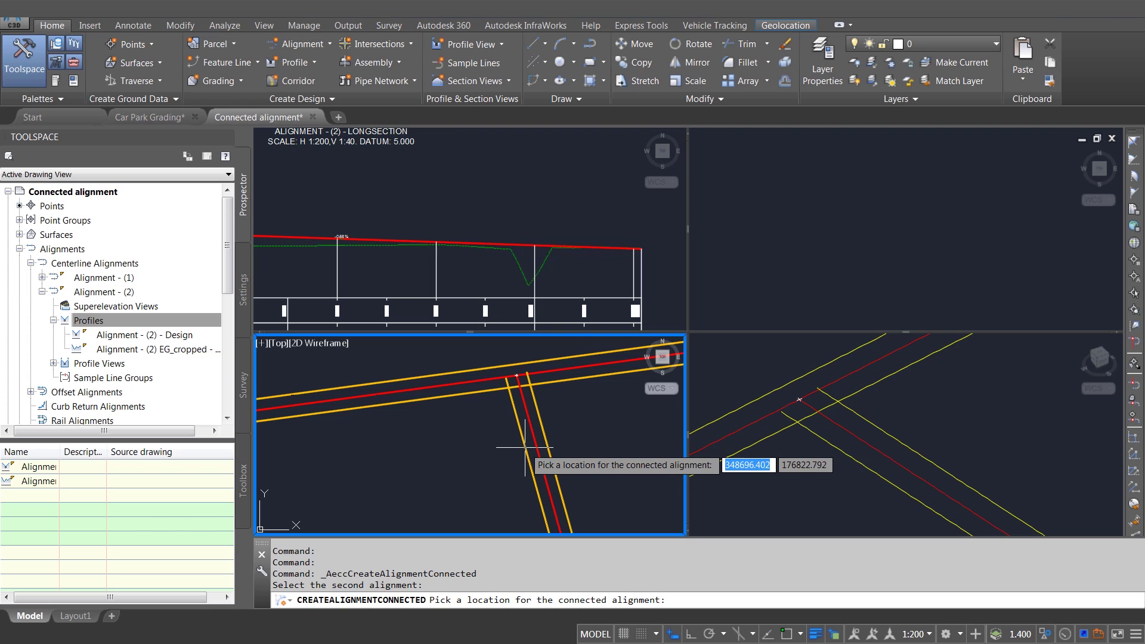
left_click(483, 442)
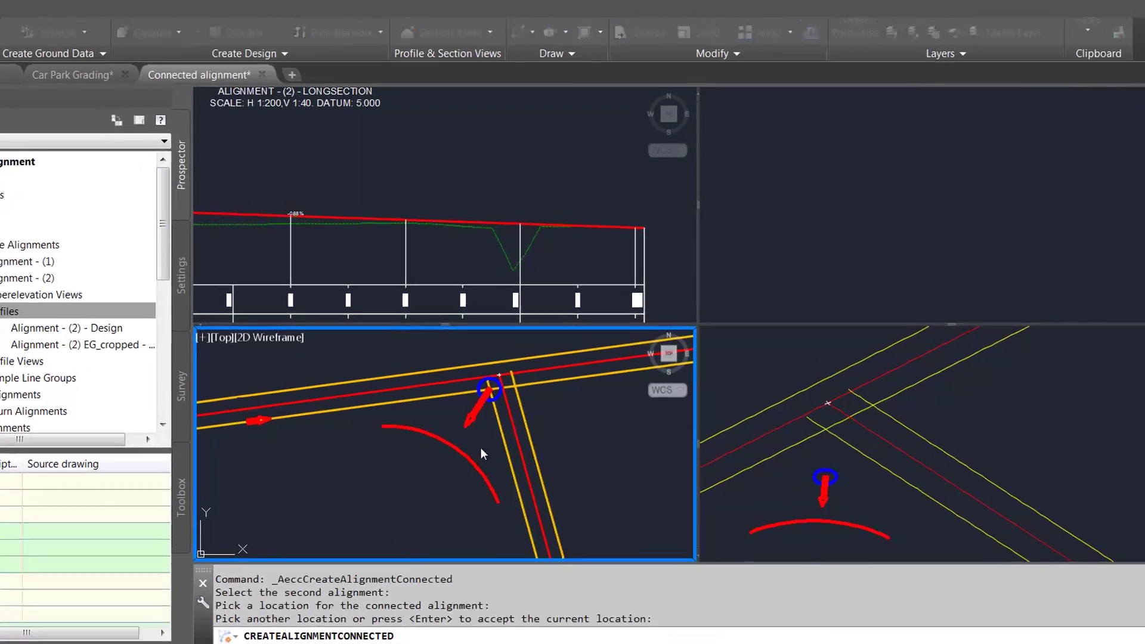
key("Return")
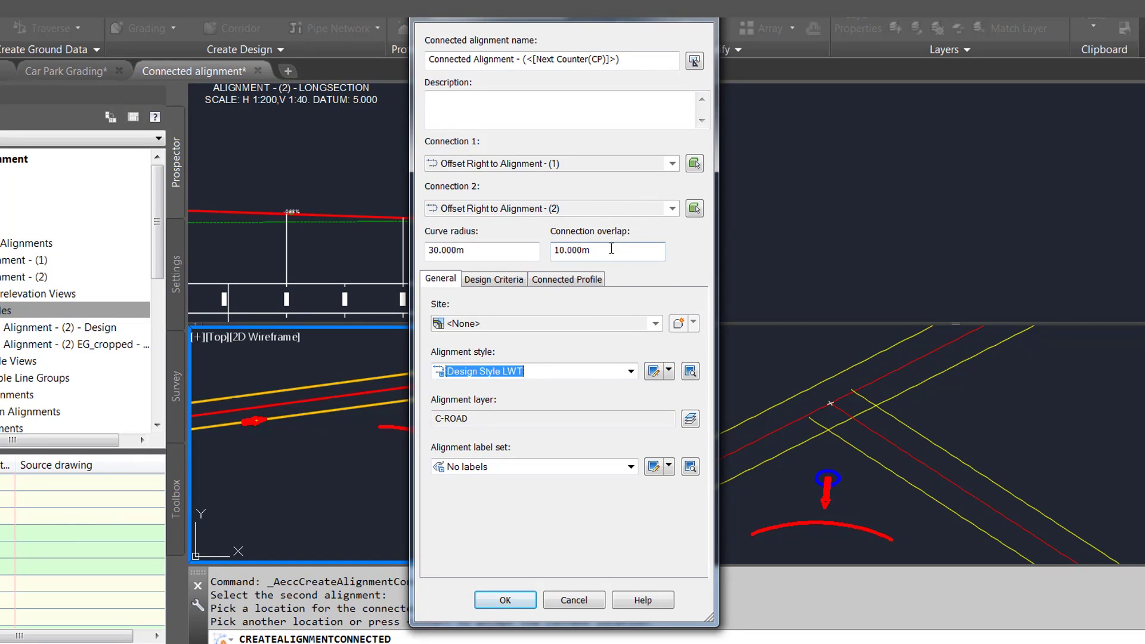
- Give the connected profile the Offset style and a 5 m parabola length, and create the connected alignment
left_click(568, 279)
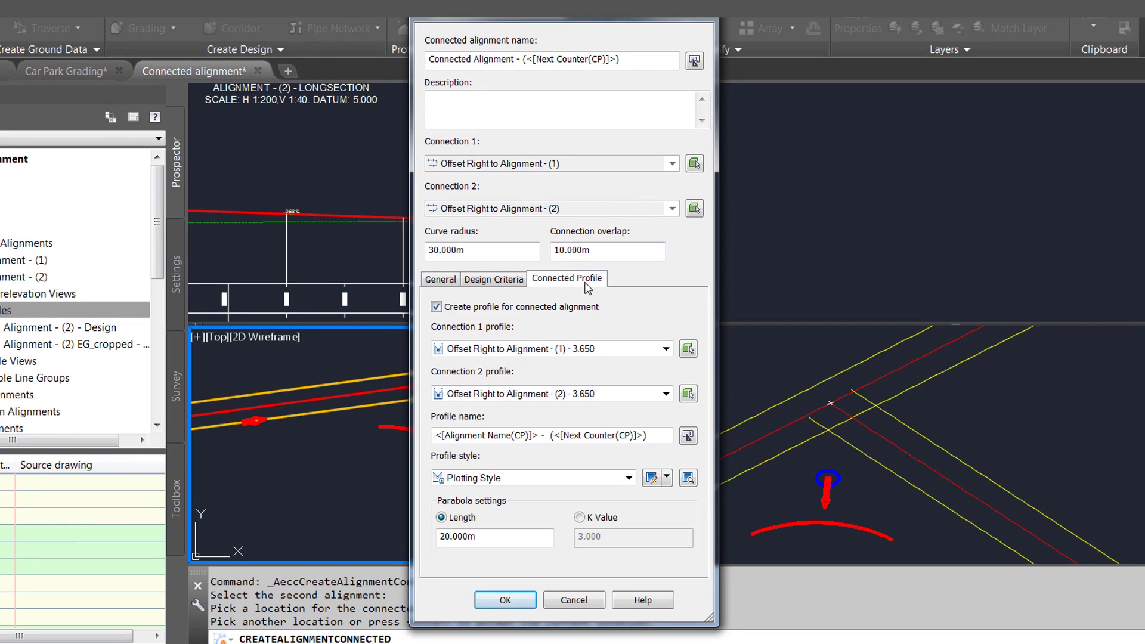
left_click(520, 483)
left_click(489, 598)
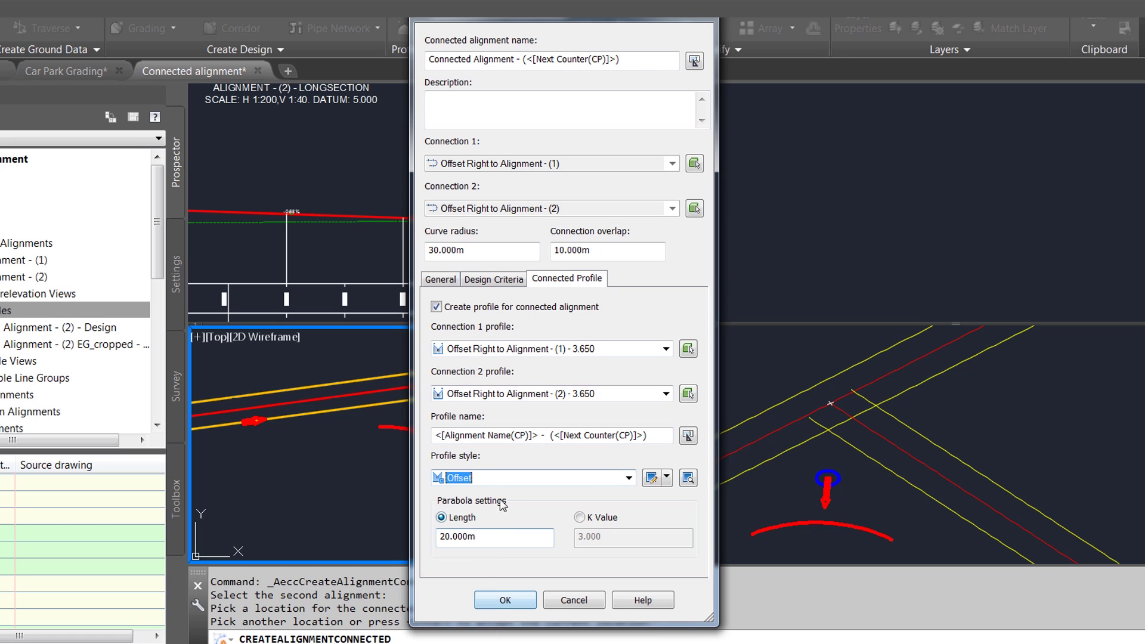
left_click_drag(484, 539, 421, 542)
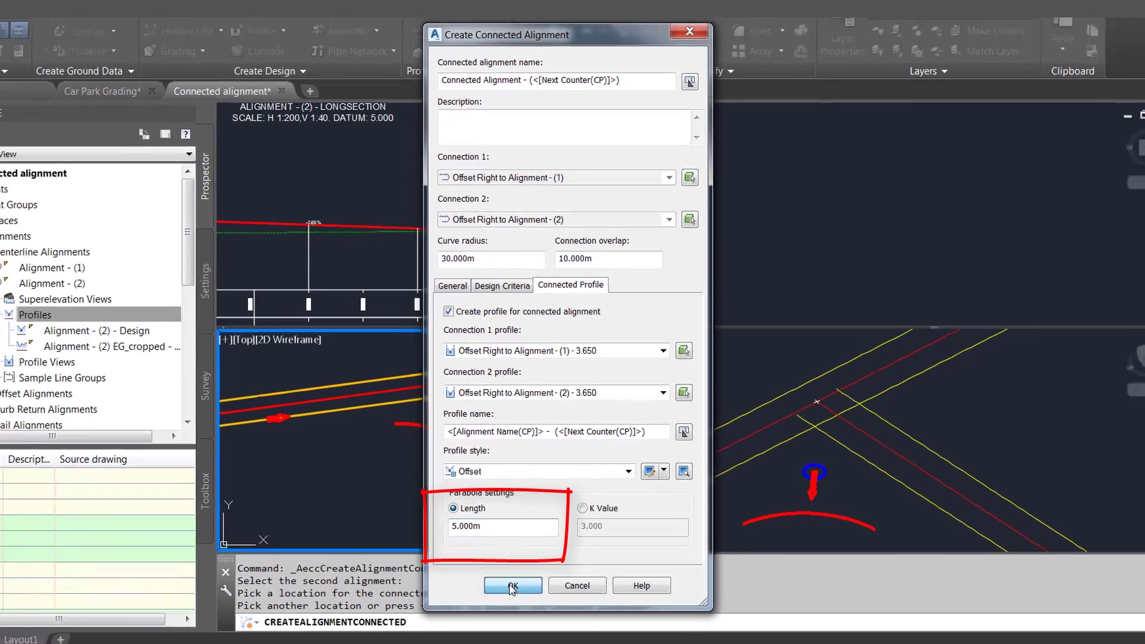
left_click(506, 599)
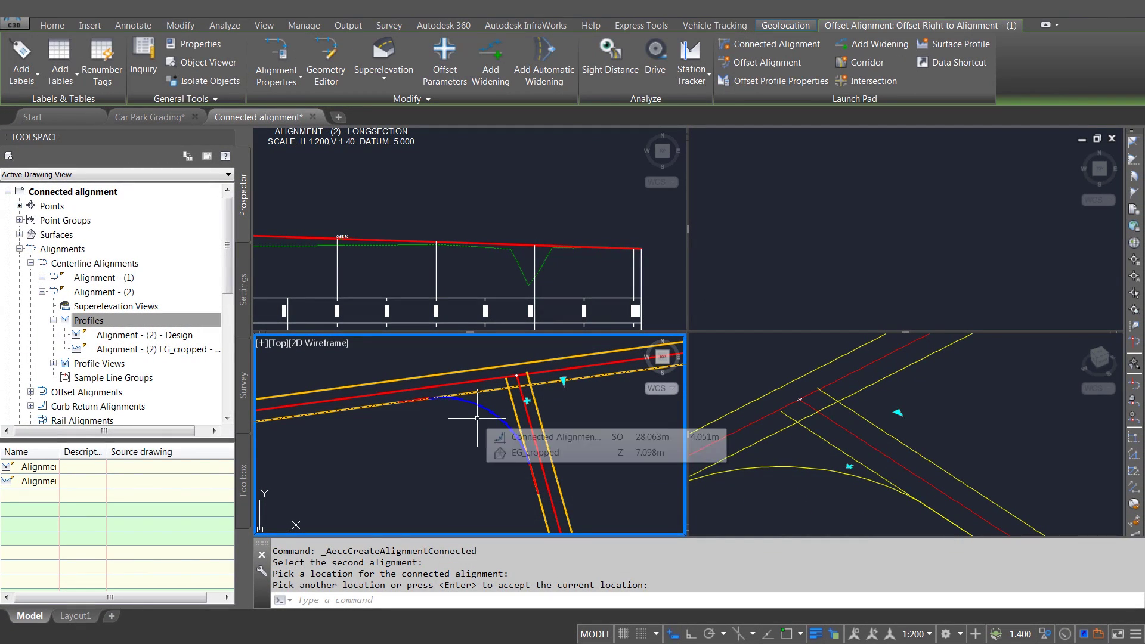
key("Escape")
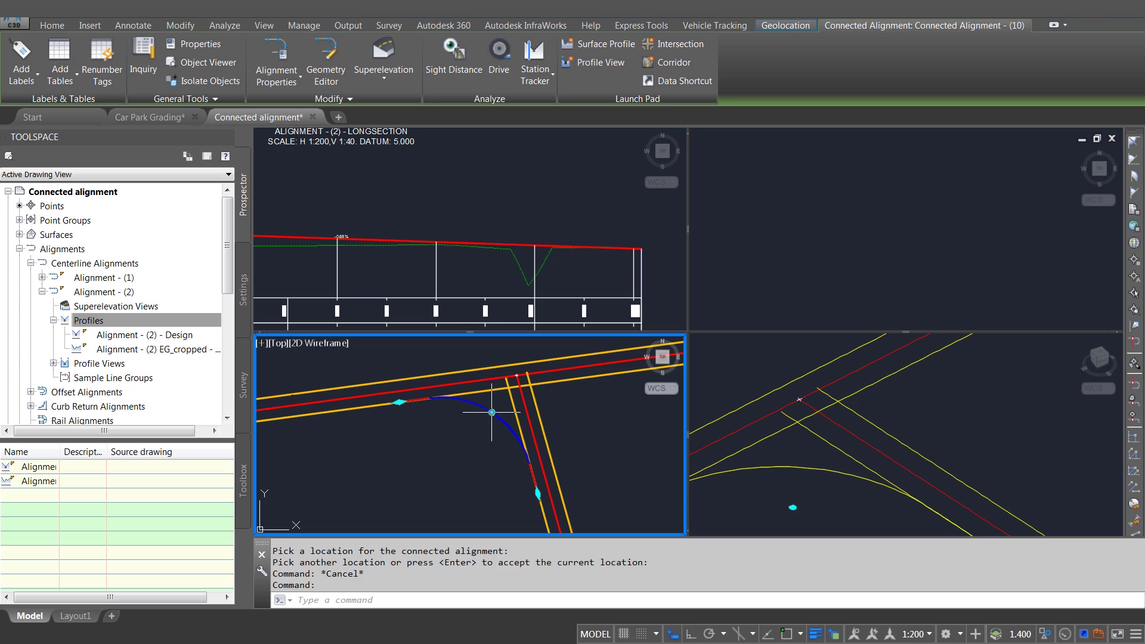
- Change the connected alignment's curve radius to 50 m and set it back to 30 m
left_click(491, 412)
key("Return")
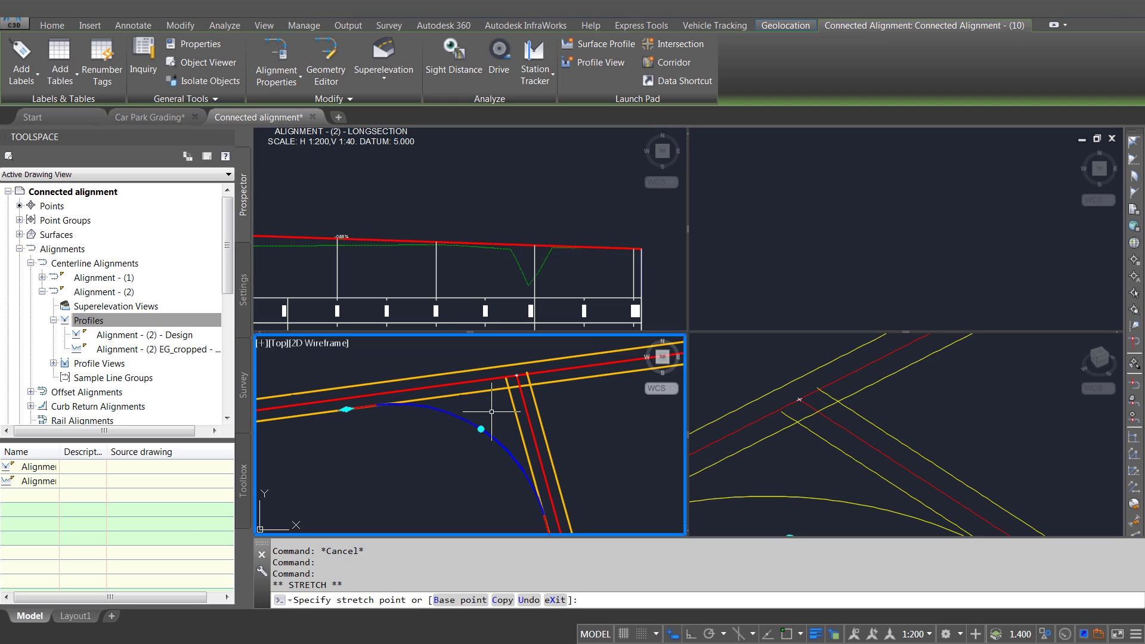
left_click(481, 429)
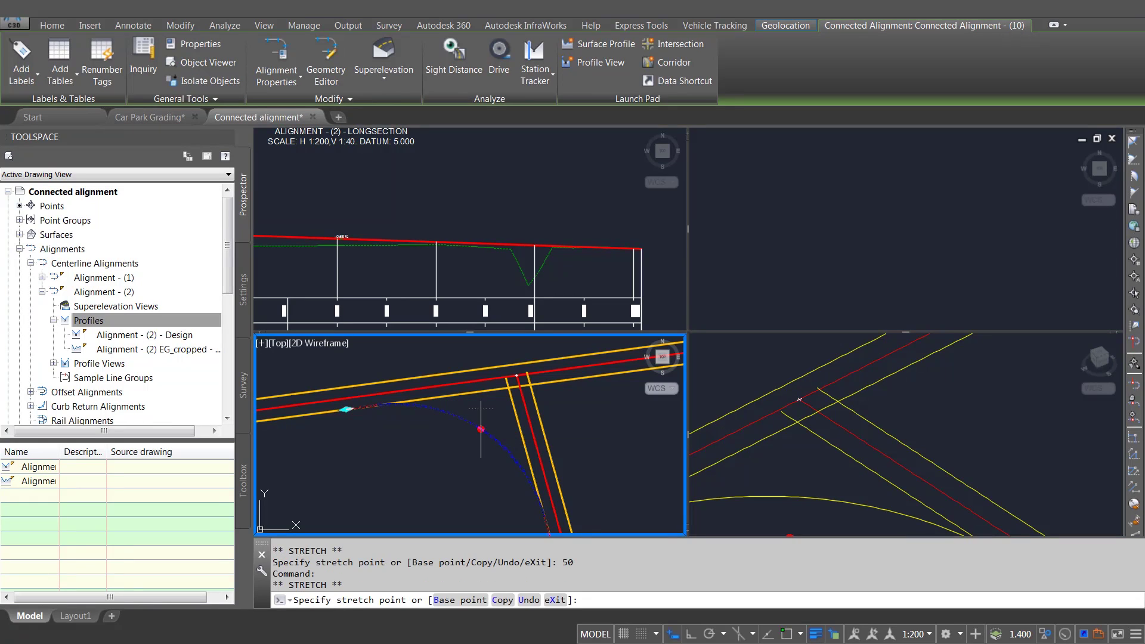
key("Return")
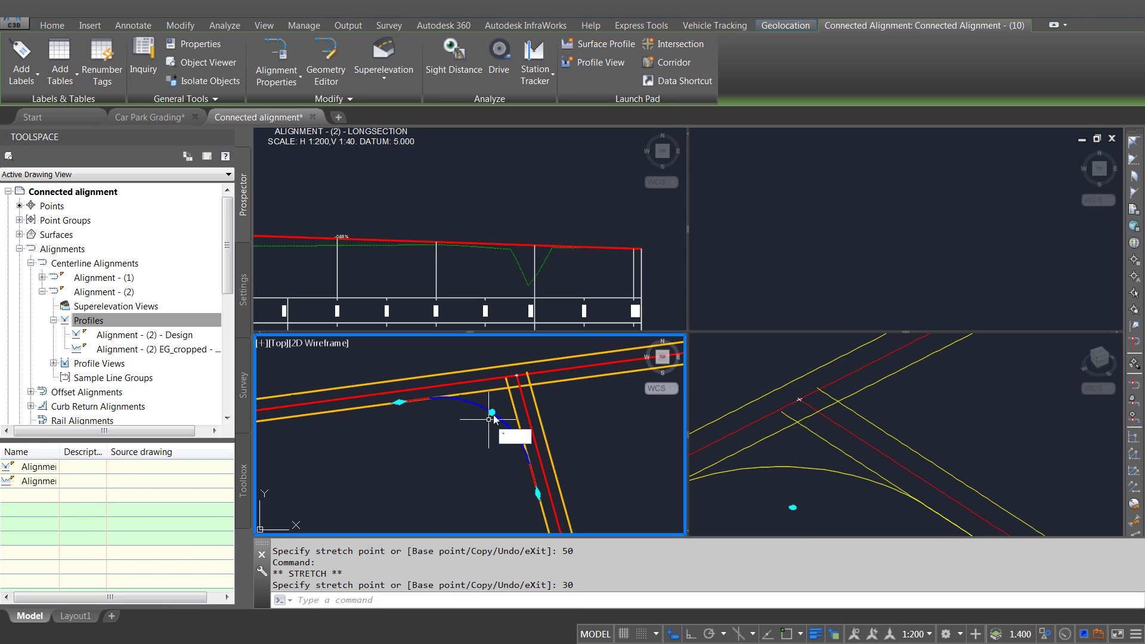
key("Escape")
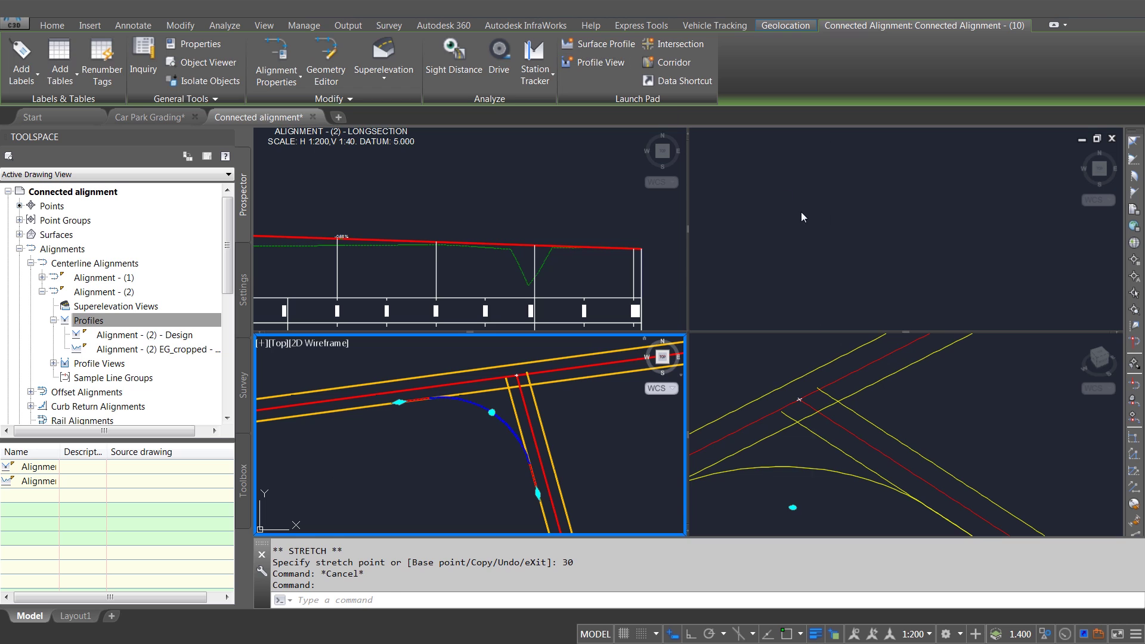
- Create a profile view for the connected alignment, placing it in the empty viewport
left_click(651, 493)
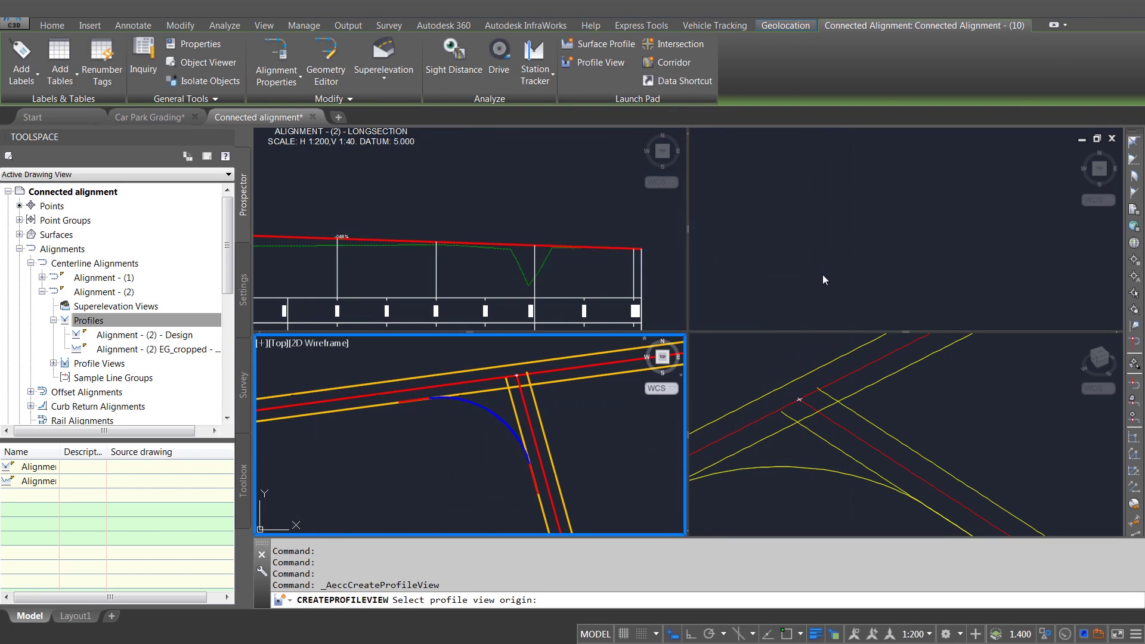
left_click(822, 274)
left_click(784, 273)
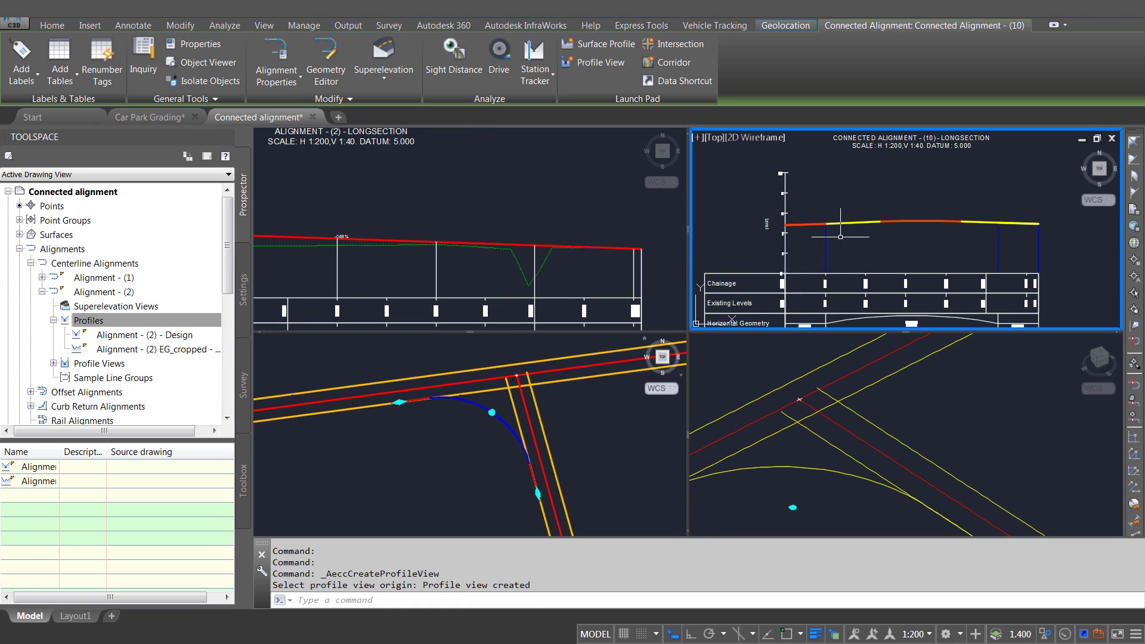
key("Escape")
key("Escape")
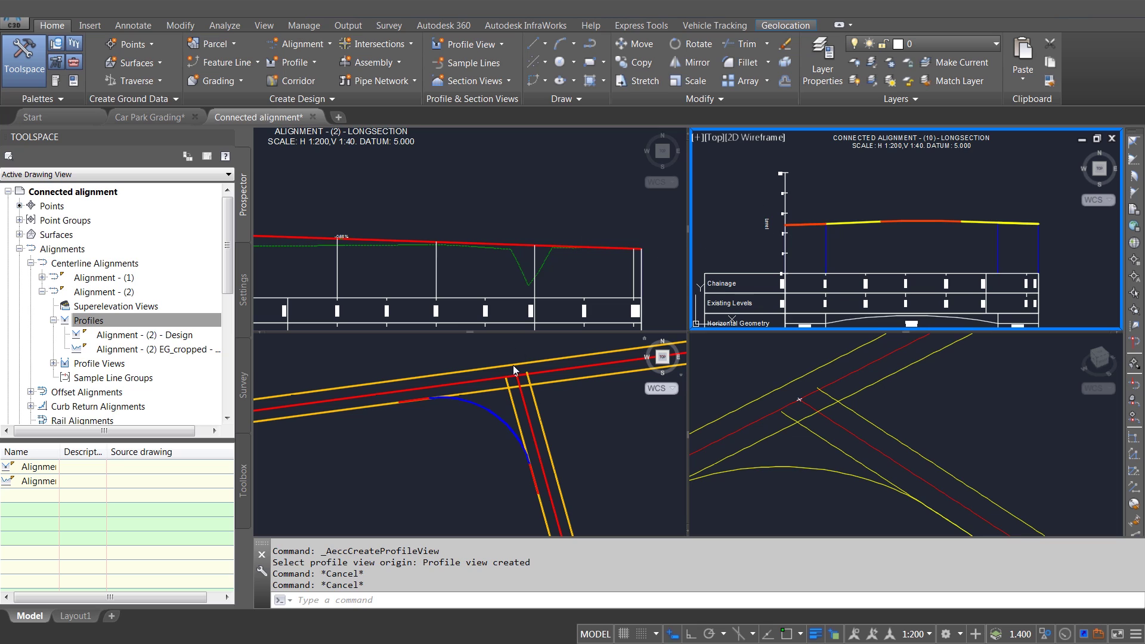
- Try a 60 m curve radius on the connected alignment and restore it to 30 m
left_click(495, 408)
left_click(491, 412)
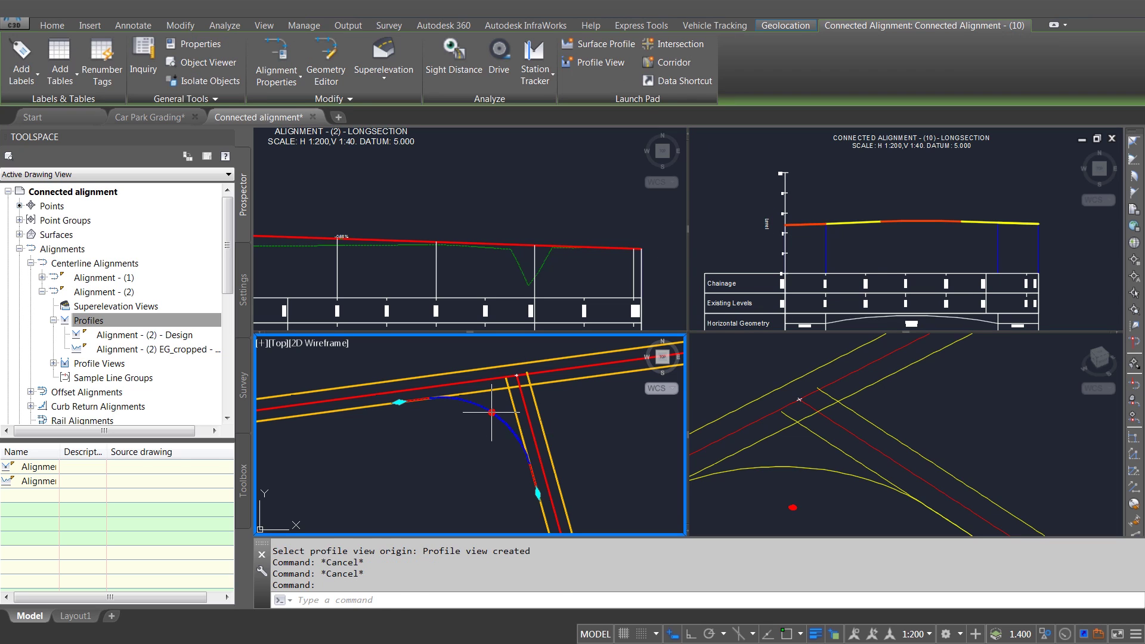
left_click(492, 412)
type("60")
key("Return")
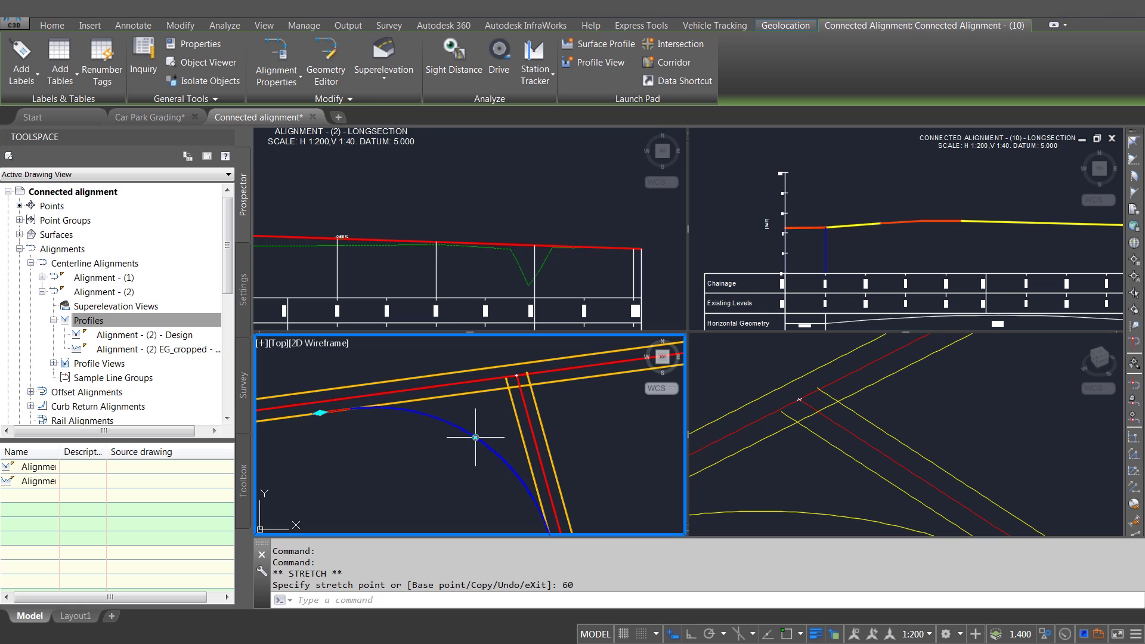
left_click(475, 437)
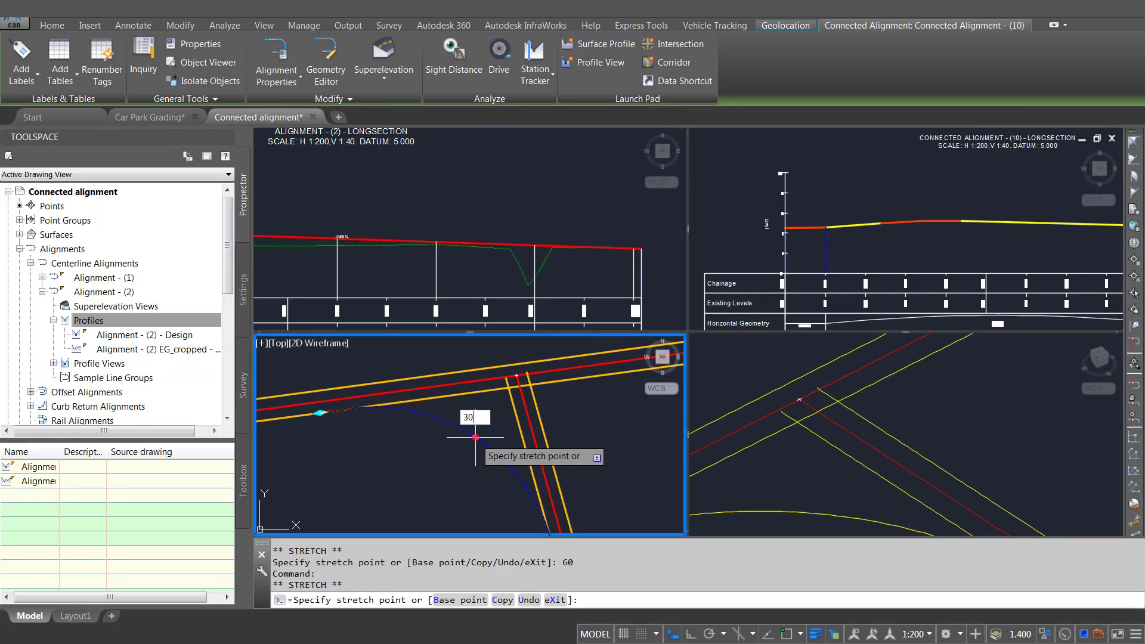
type("30")
key("Return")
- Stretch the end of the Alignment - (2) design profile upward and move it back down to about its original level
left_click(518, 244)
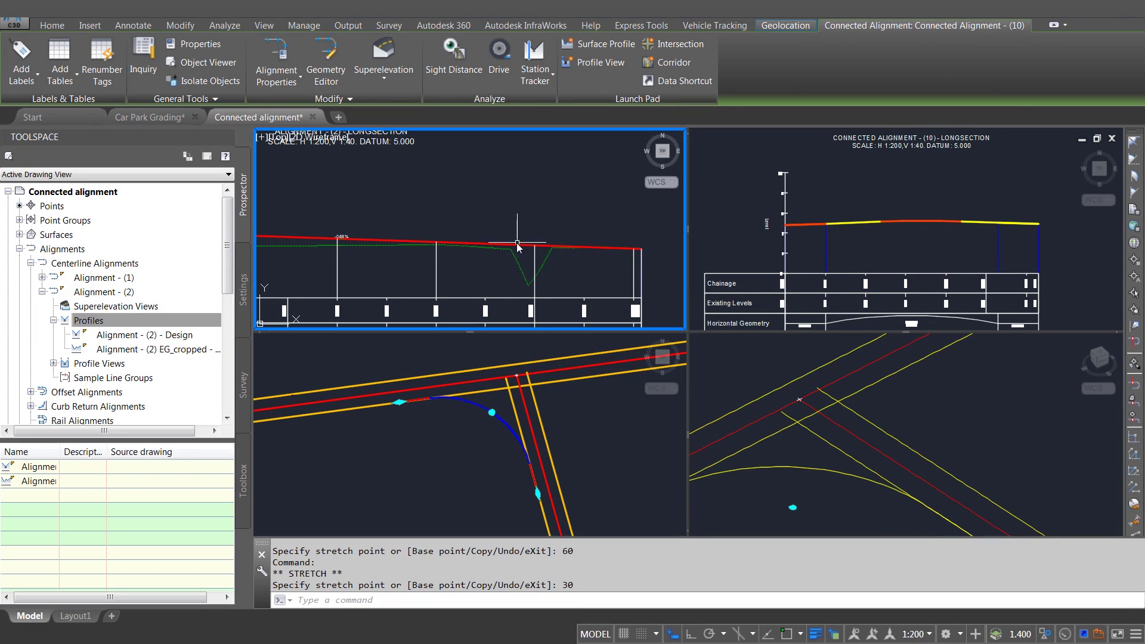
key("Escape")
left_click(640, 249)
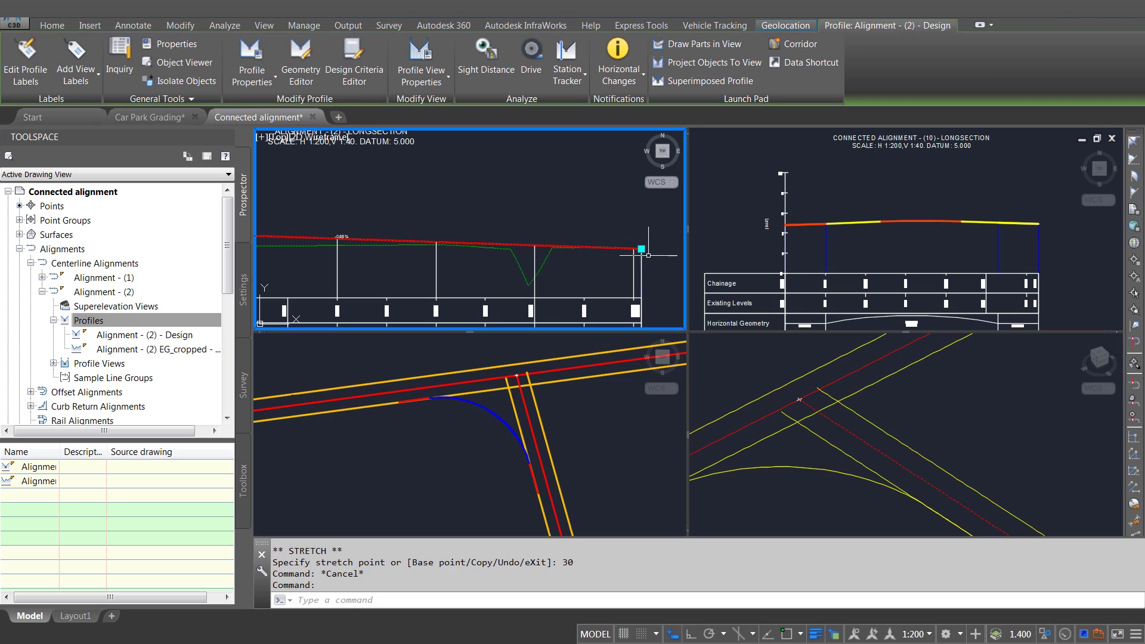
left_click(641, 249)
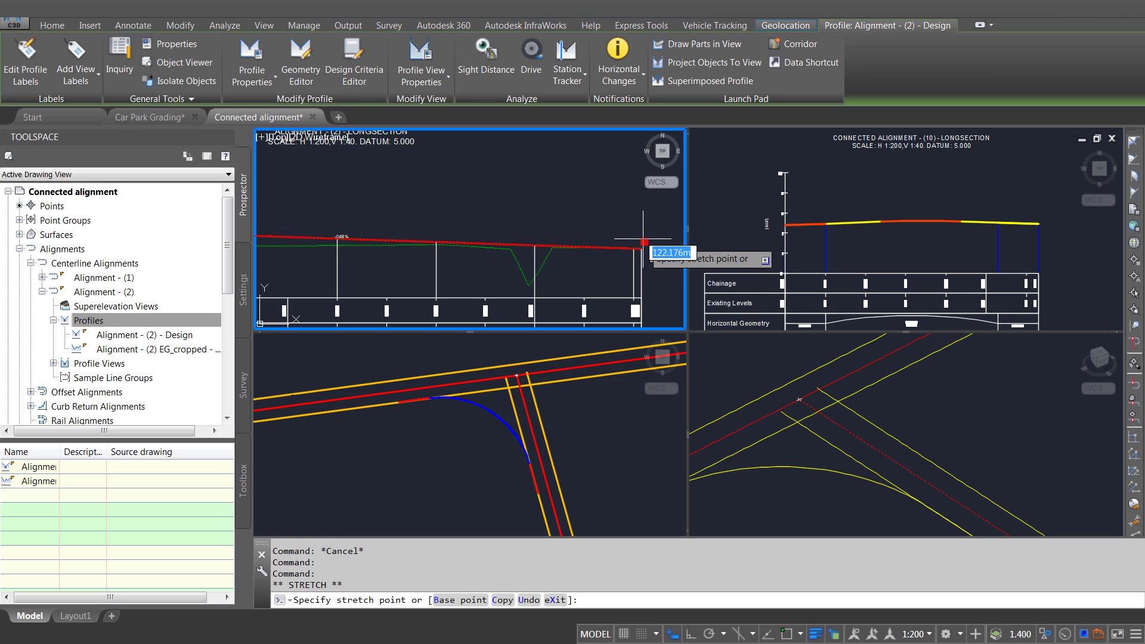
left_click(640, 196)
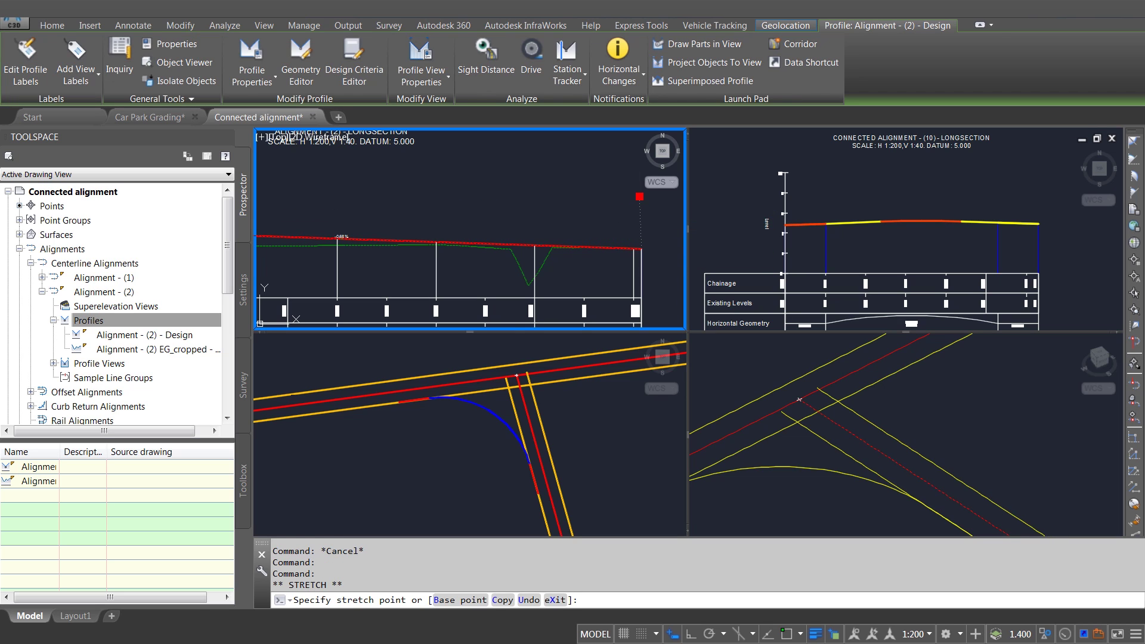
left_click(640, 196)
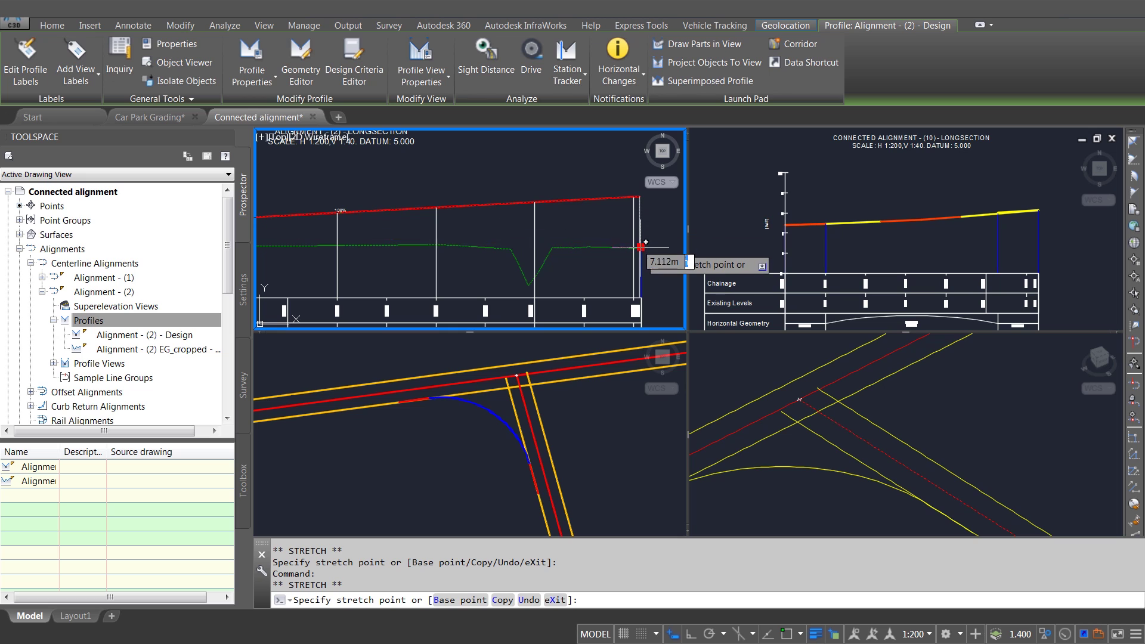
left_click(642, 250)
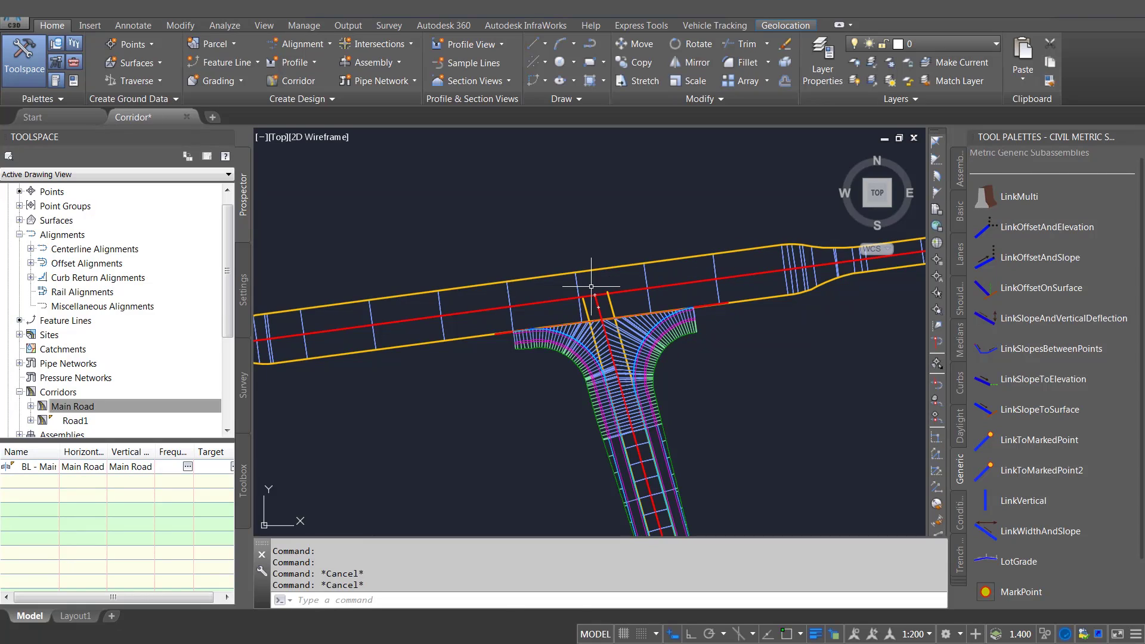
- Add a baseline to the Main Road corridor from the Offset Left to Main Road alignment and its -3.650 offset profile
scroll(414, 318, "up", 2)
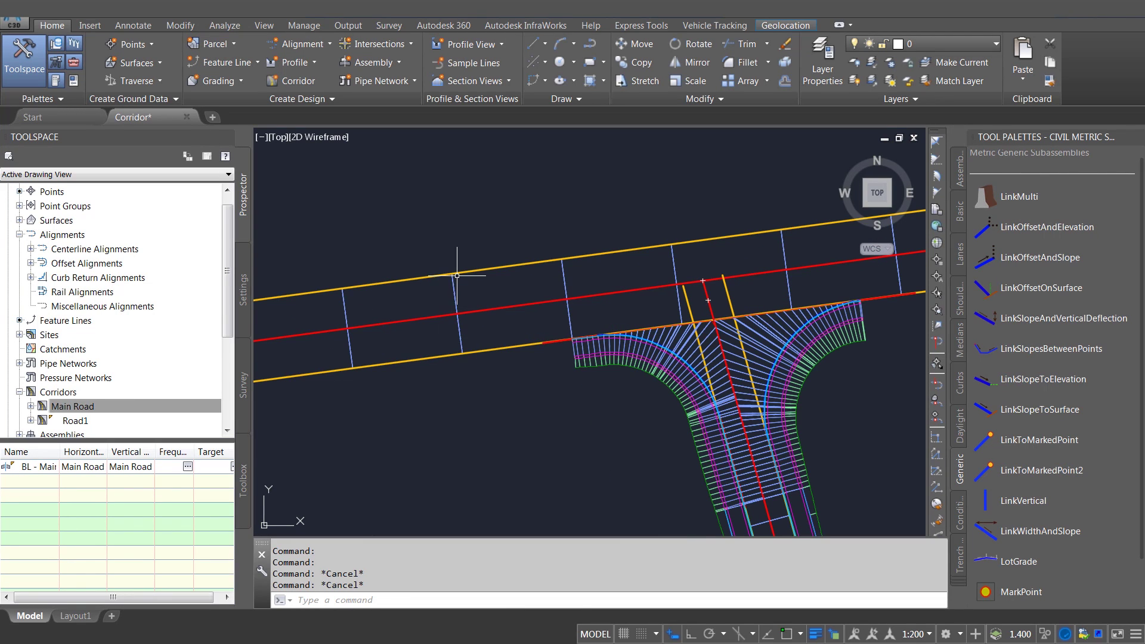
scroll(469, 344, "down", 5)
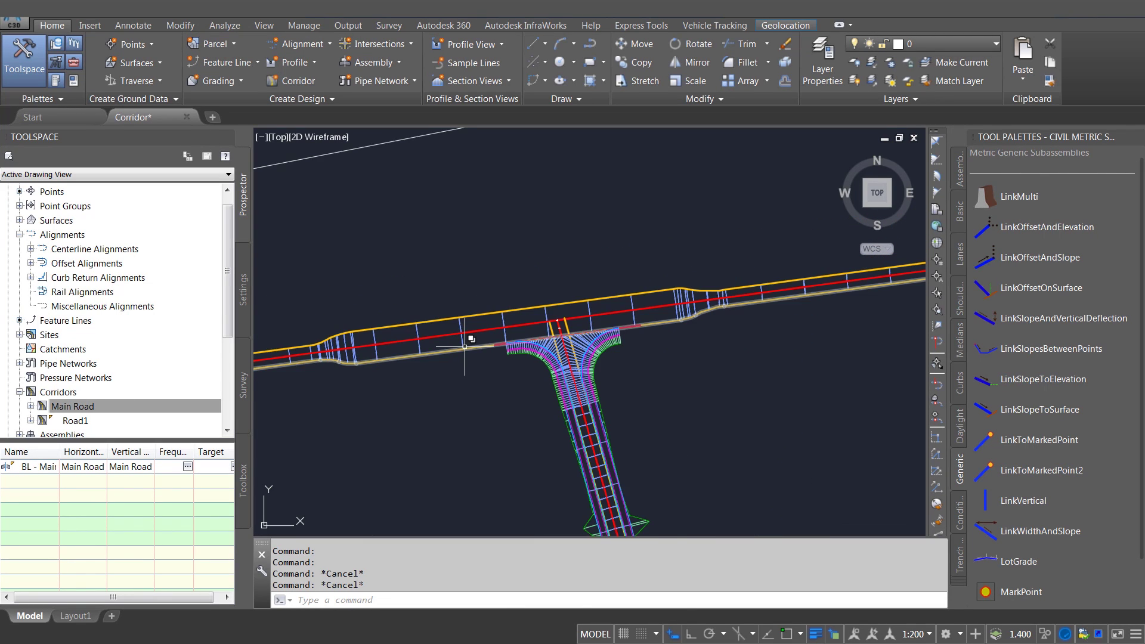
scroll(469, 345, "up", 5)
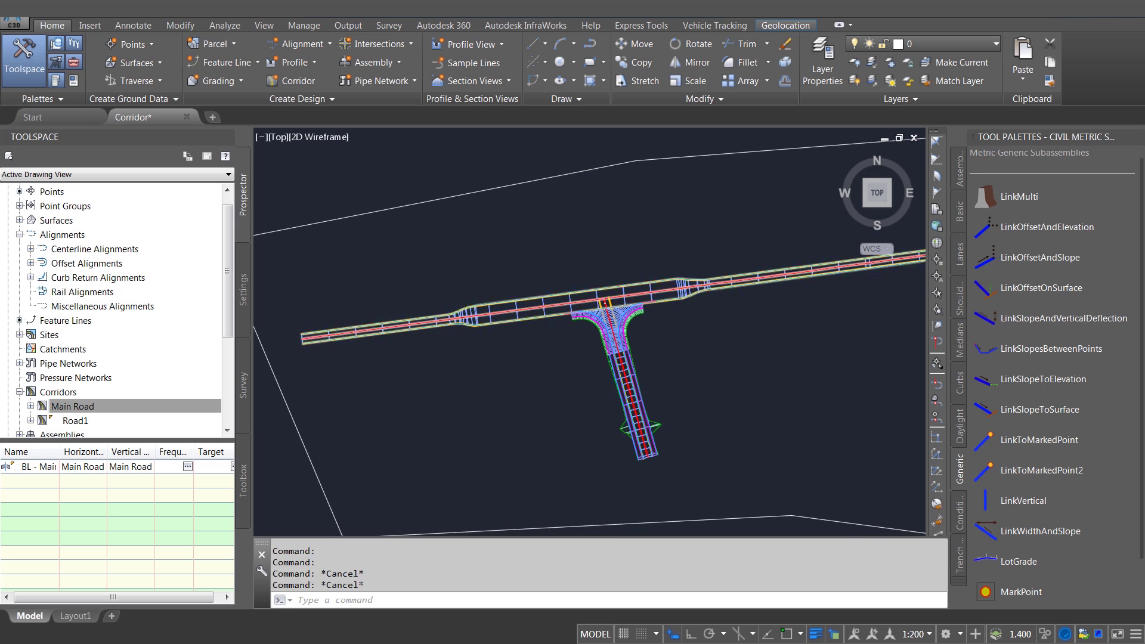
left_click(476, 319)
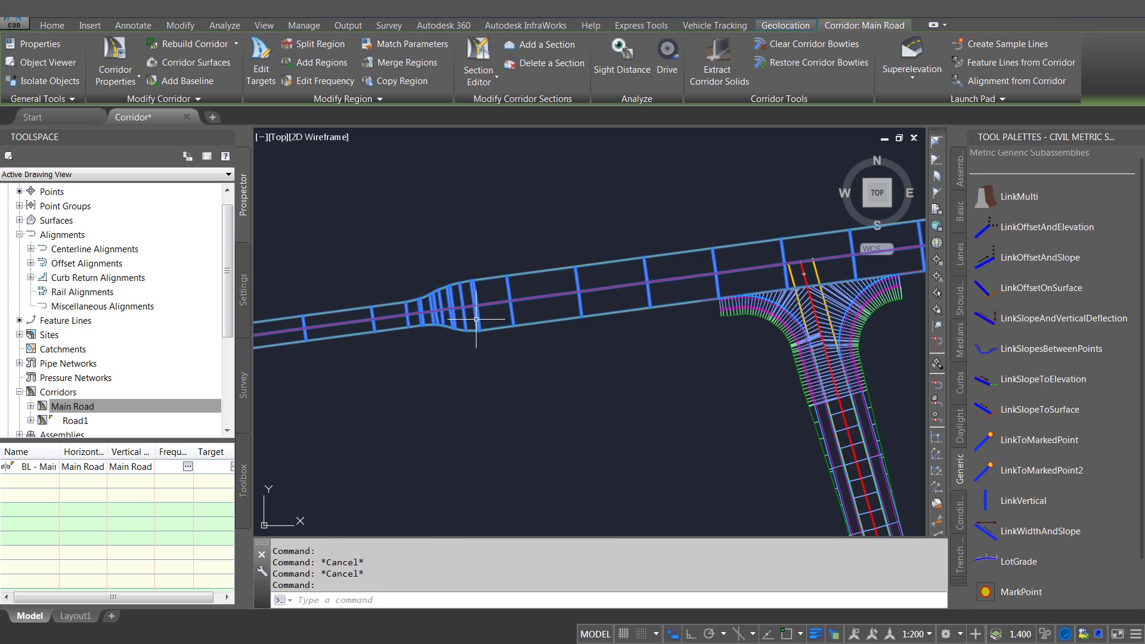
left_click(175, 78)
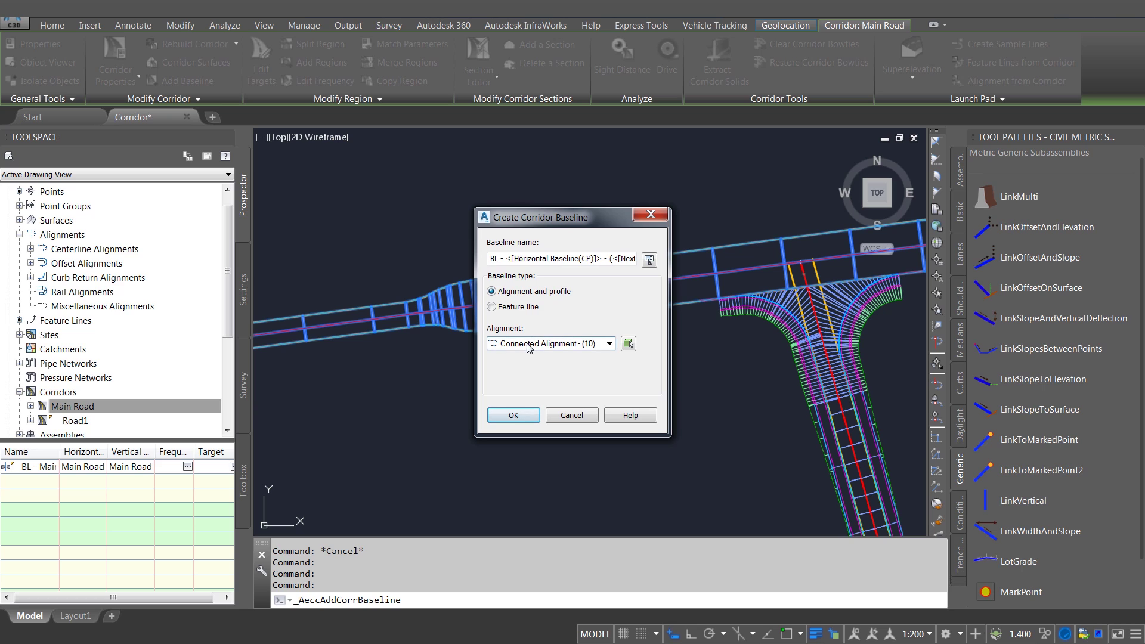
left_click(527, 345)
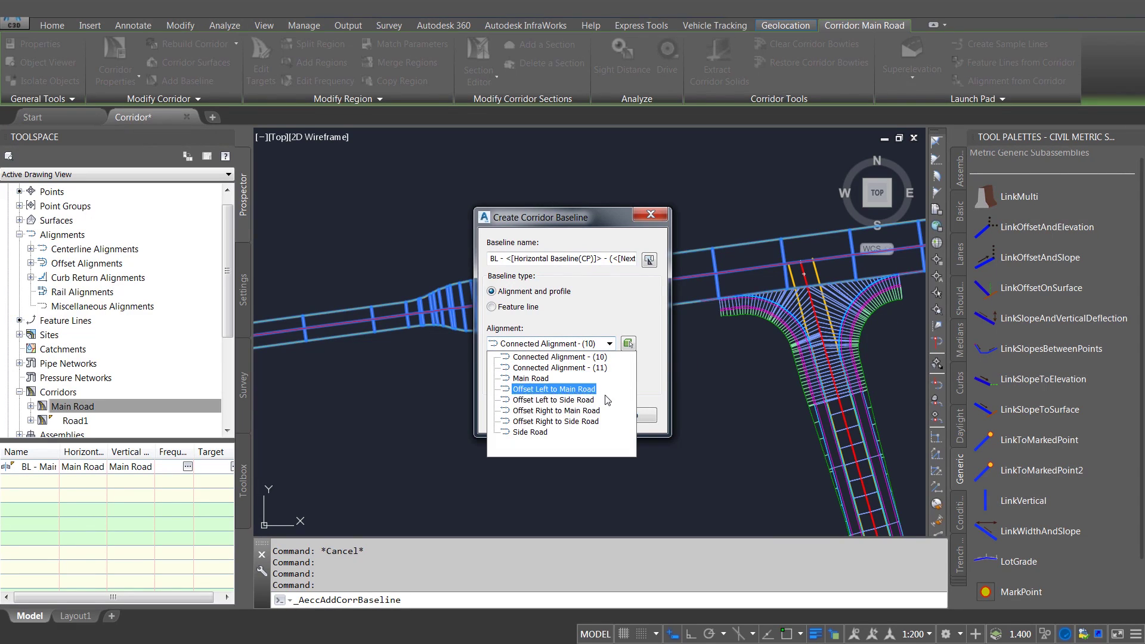
left_click(560, 389)
key("Return")
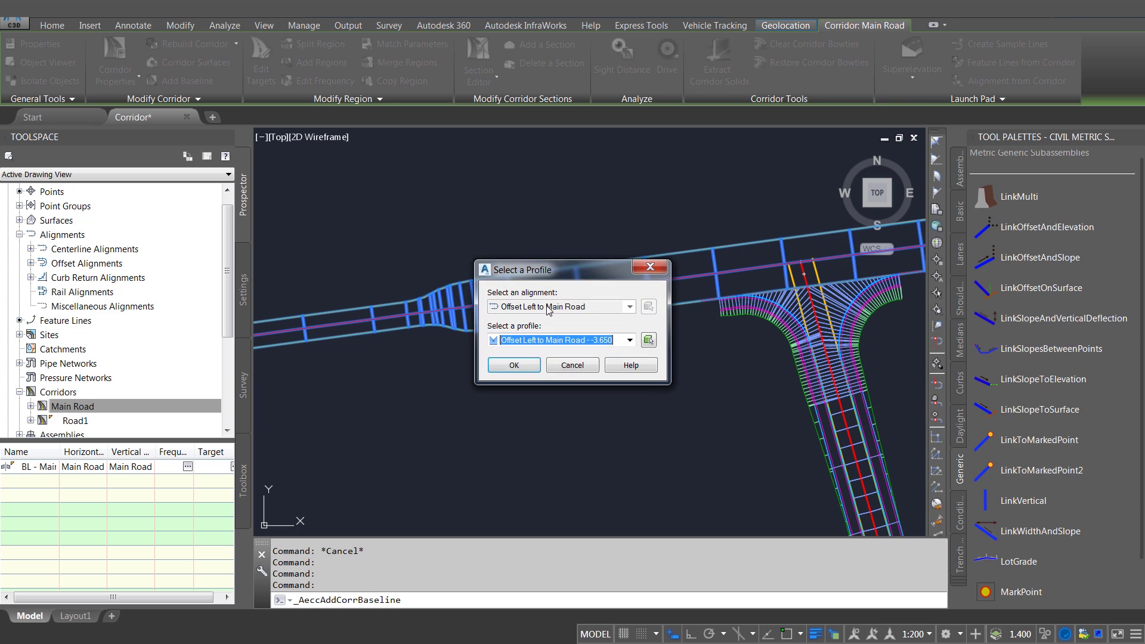
left_click(516, 362)
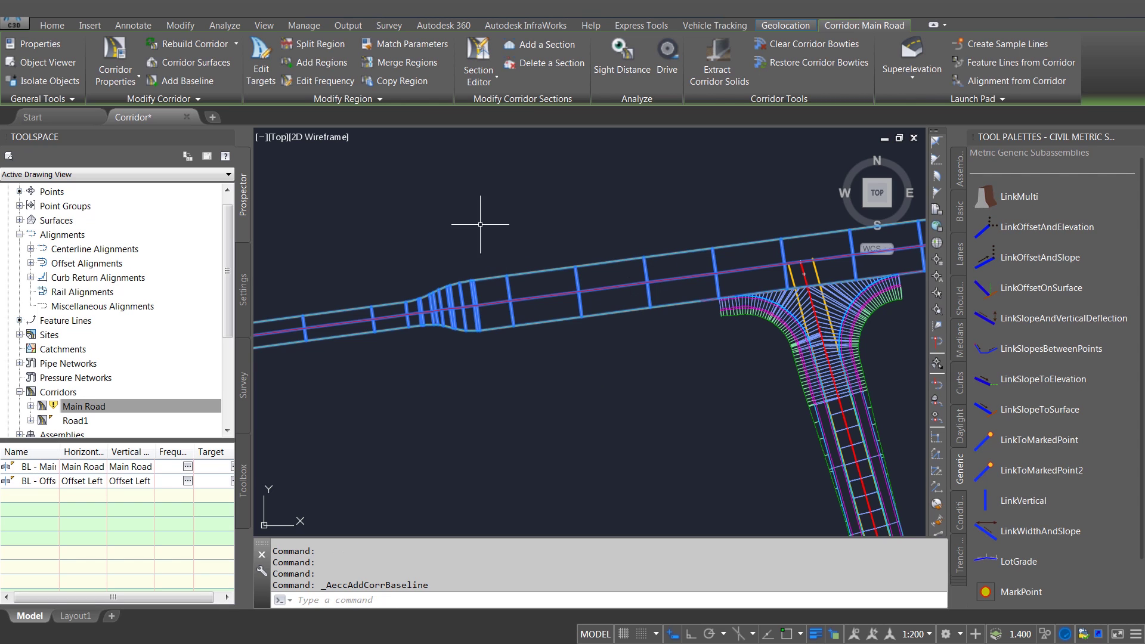
- Fill the whole Offset Left to Main Road baseline with a region using the KerbFPLeft assembly, accepting the default targets
left_click(331, 63)
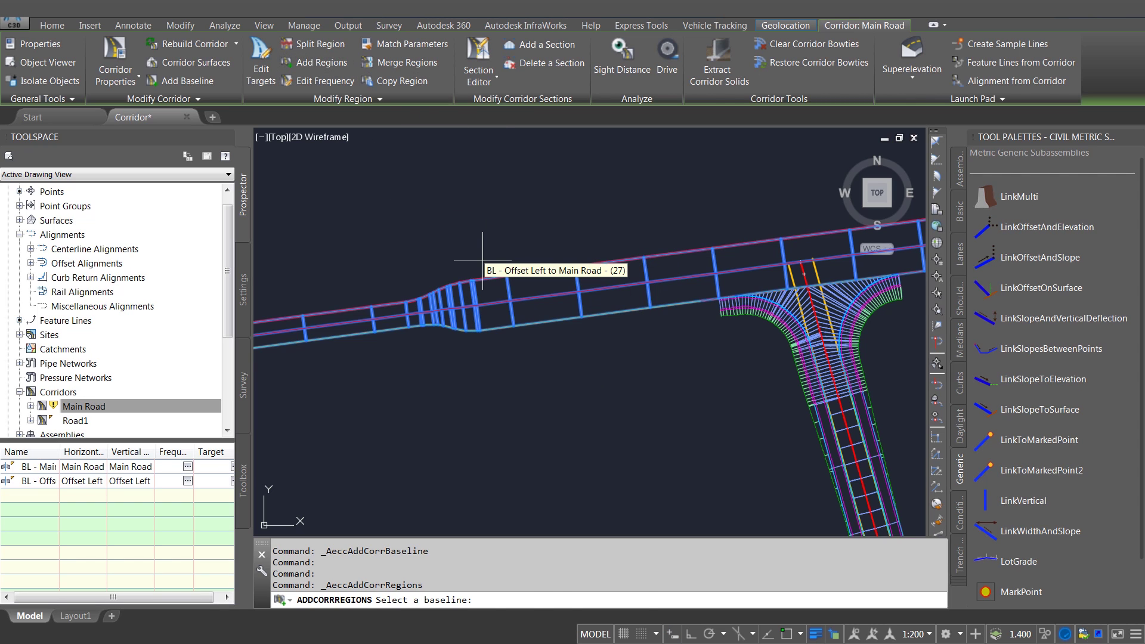
left_click(481, 279)
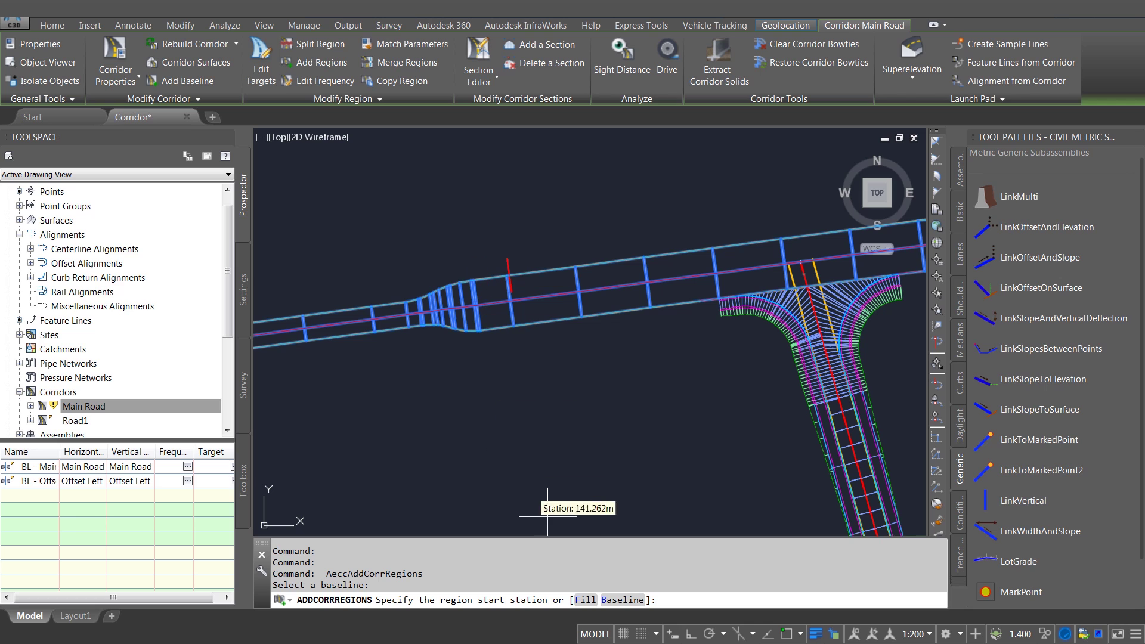
left_click(586, 601)
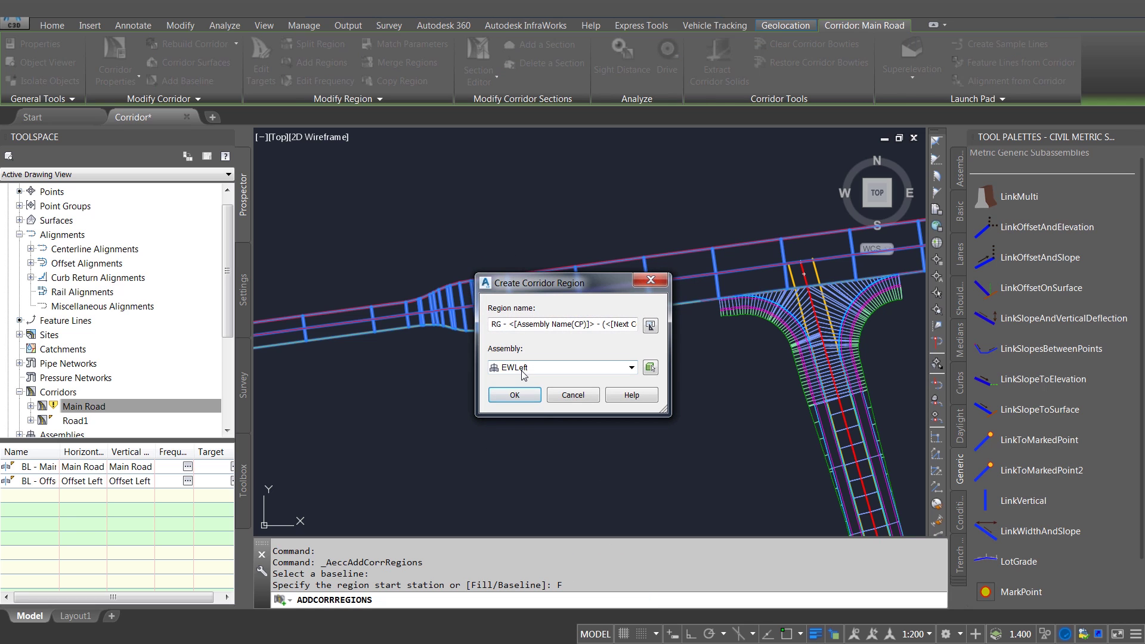
left_click(525, 368)
left_click(546, 435)
left_click(527, 397)
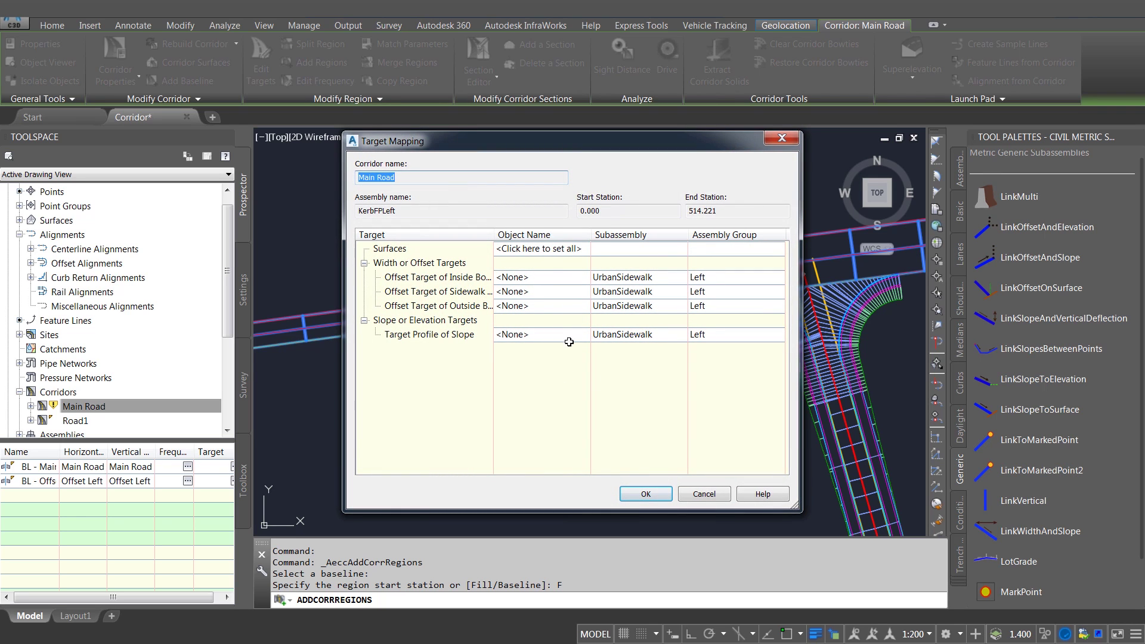
left_click(635, 492)
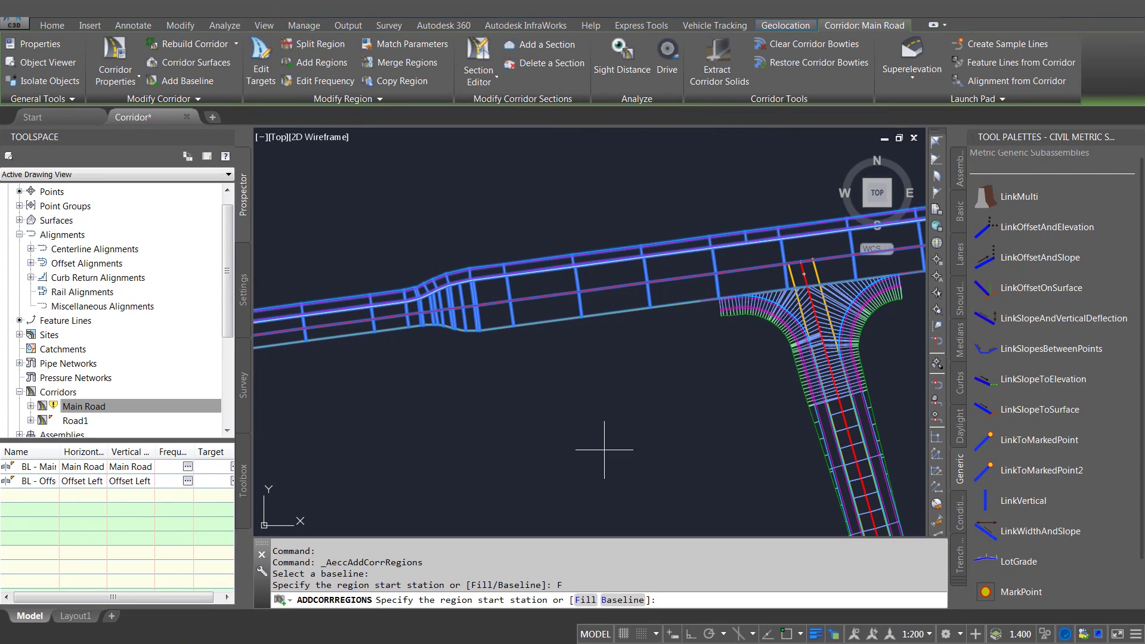
key("Escape")
key("Escape")
key("Escape")
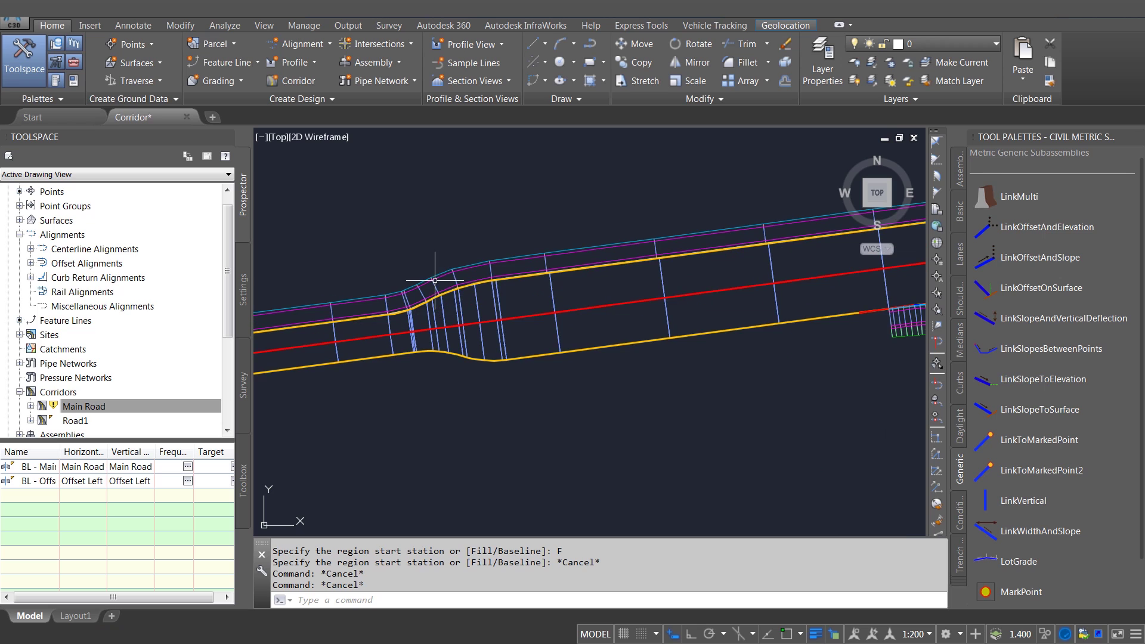
- Add a second offset baseline to the Main Road corridor from the Offset Right to Main Road alignment and its 3.650 offset profile
scroll(461, 293, "up", 3)
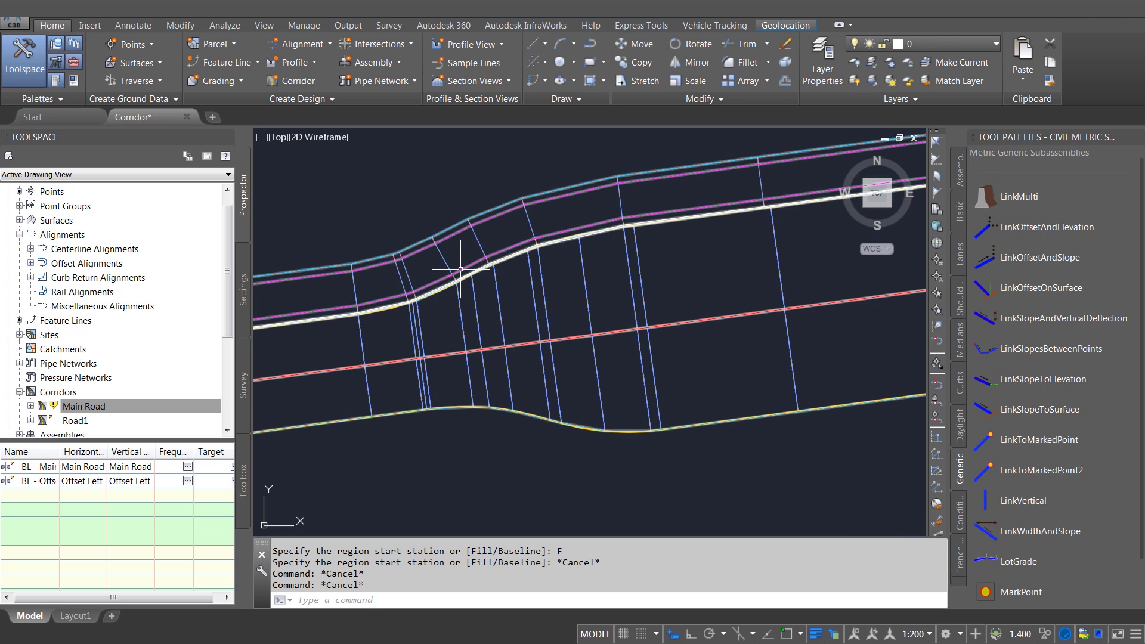
key("Escape")
key("Escape")
scroll(452, 244, "down", 5)
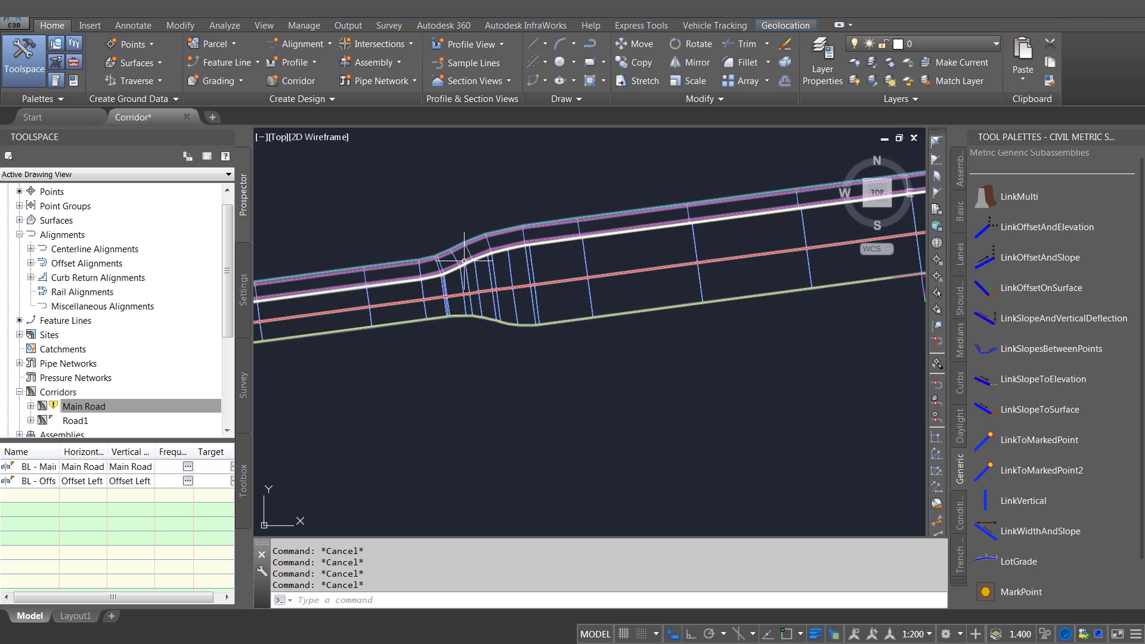
middle_click_drag(483, 275, 487, 244)
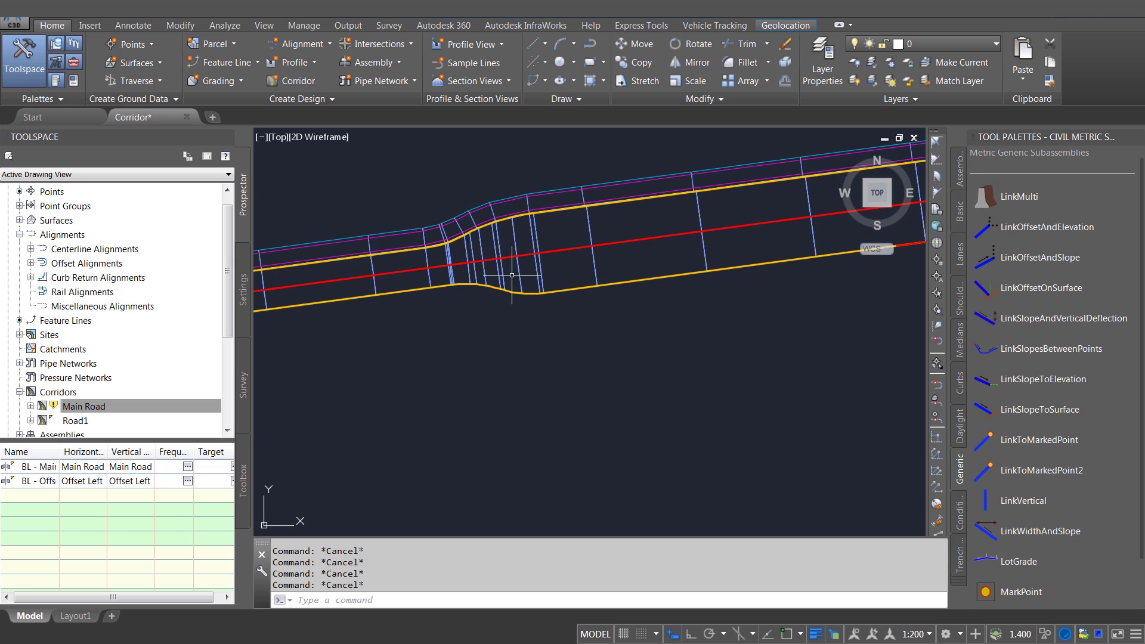
left_click(472, 248)
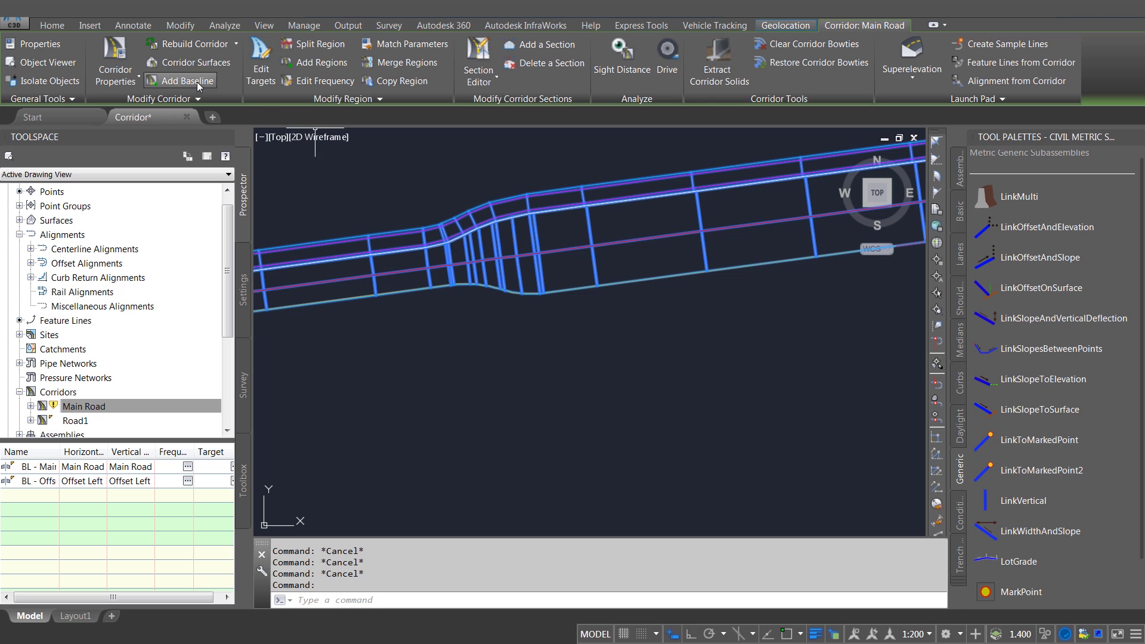
left_click(187, 80)
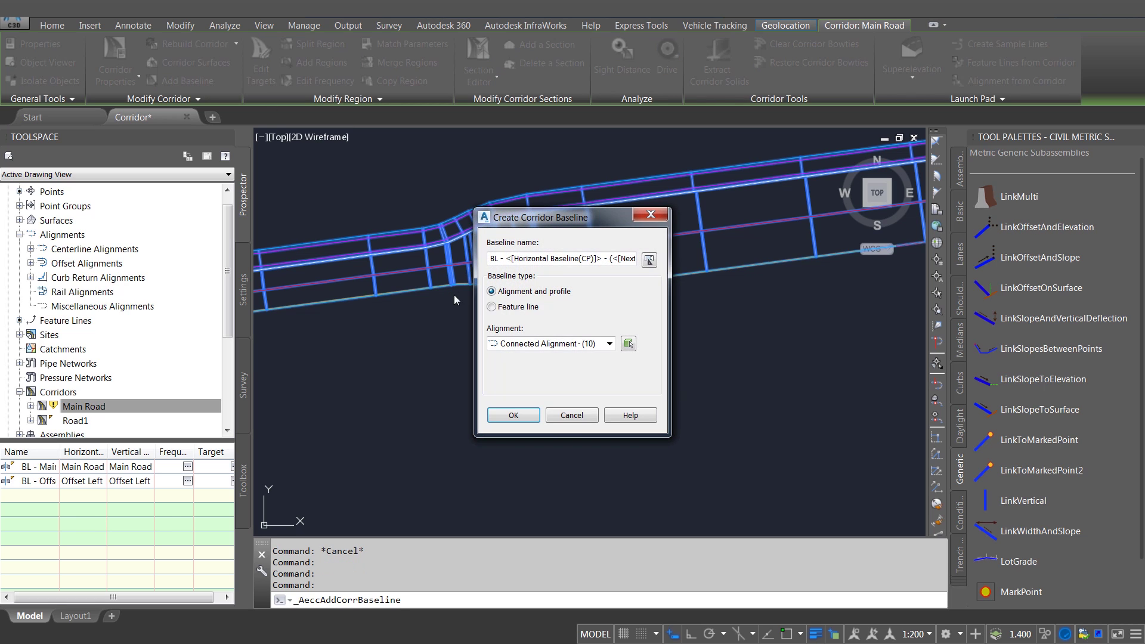
left_click(524, 346)
left_click(525, 411)
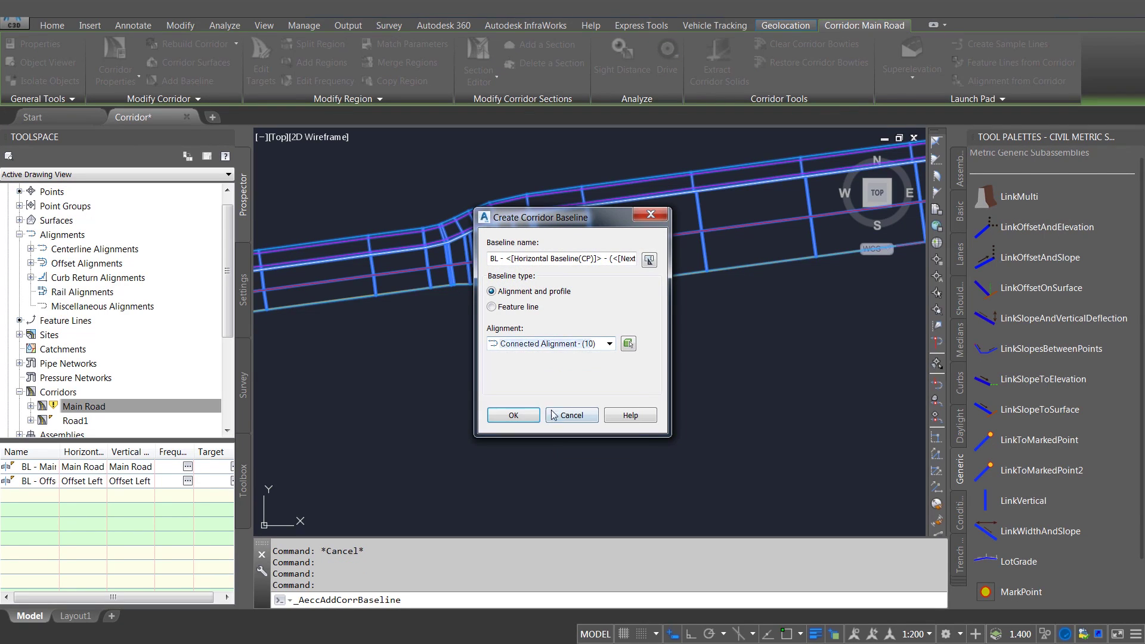
left_click(526, 414)
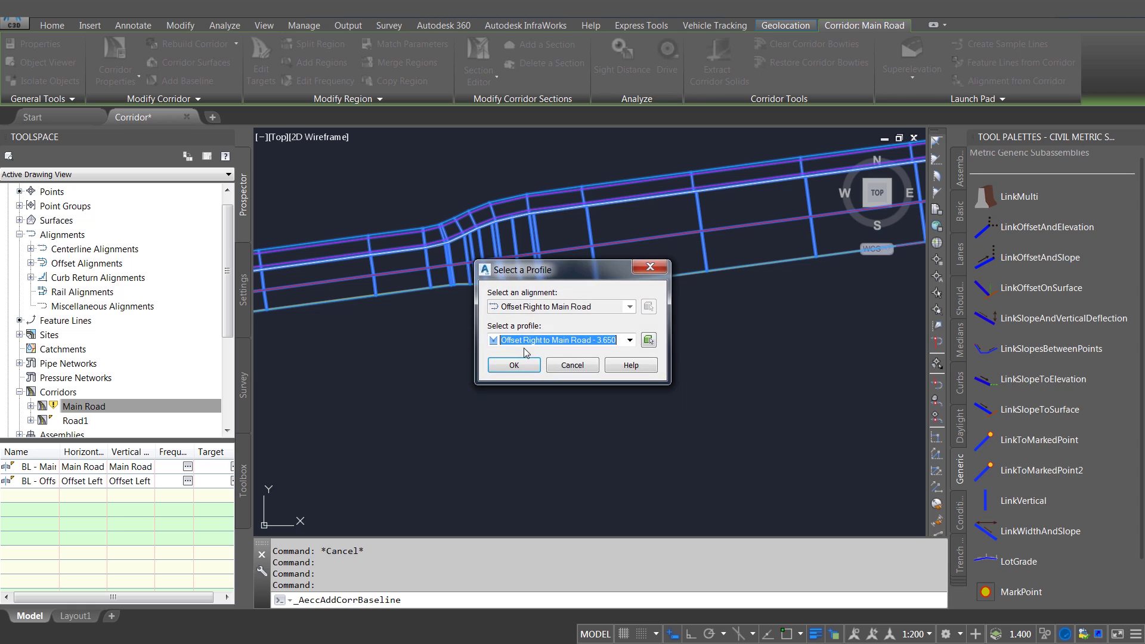
left_click(514, 366)
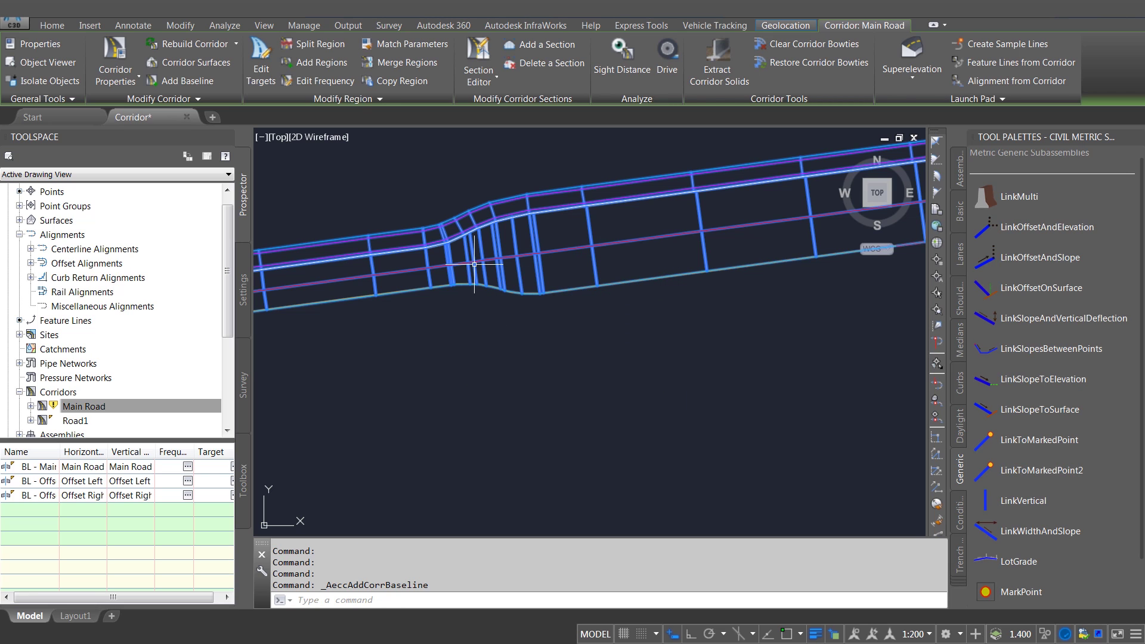
- Fill the whole Offset Right to Main Road baseline with a region using the KerbFPRight assembly, accepting the default targets
left_click(317, 63)
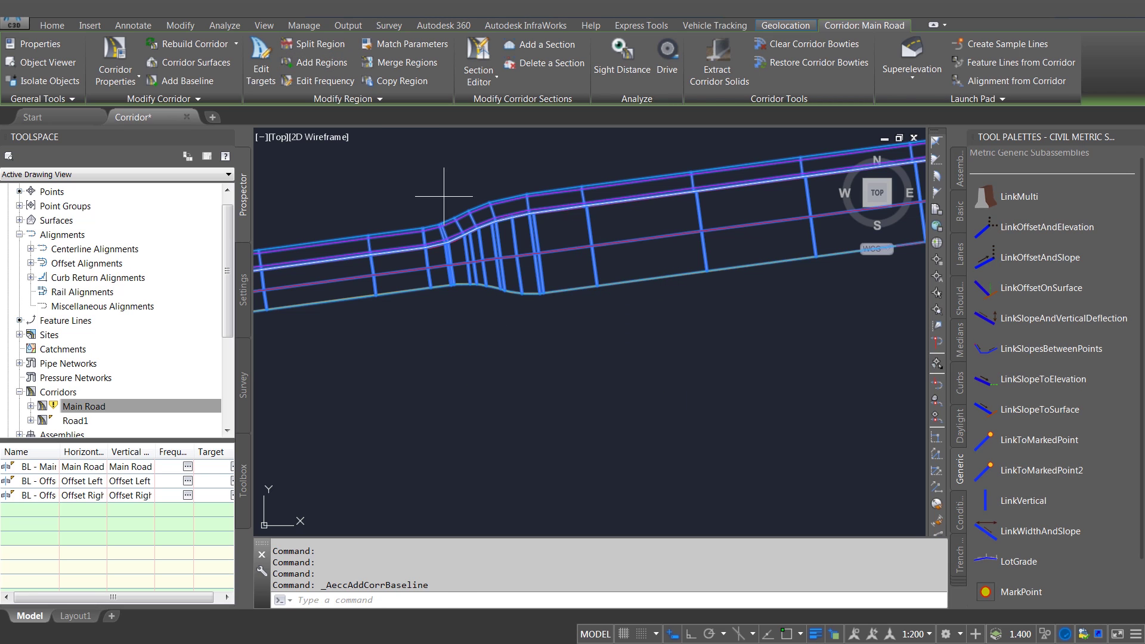
left_click(487, 285)
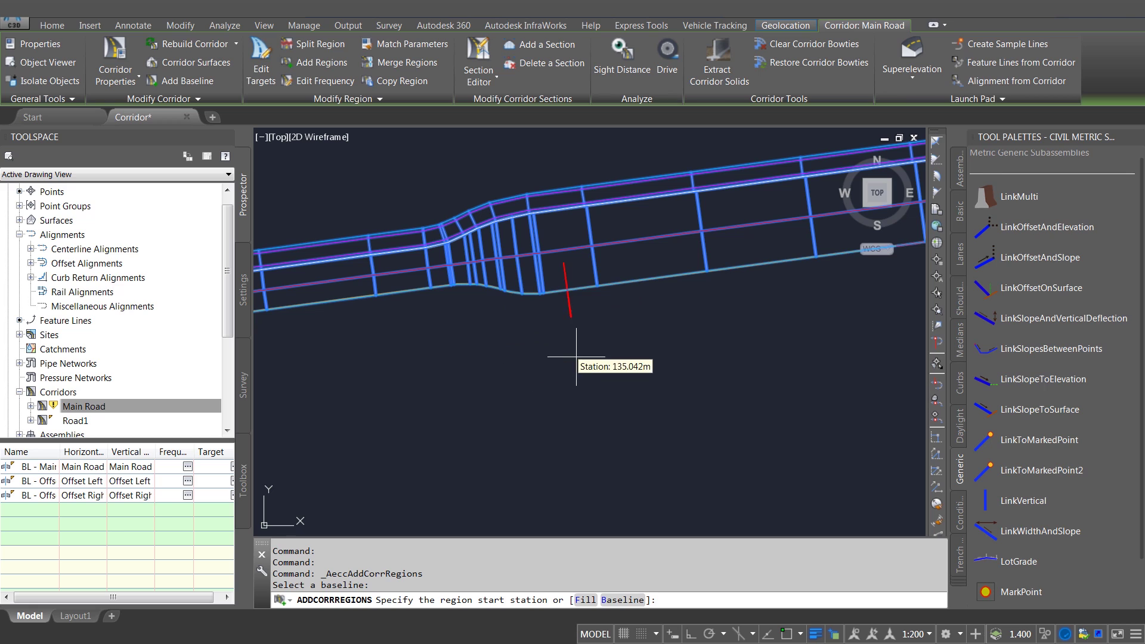
left_click(582, 604)
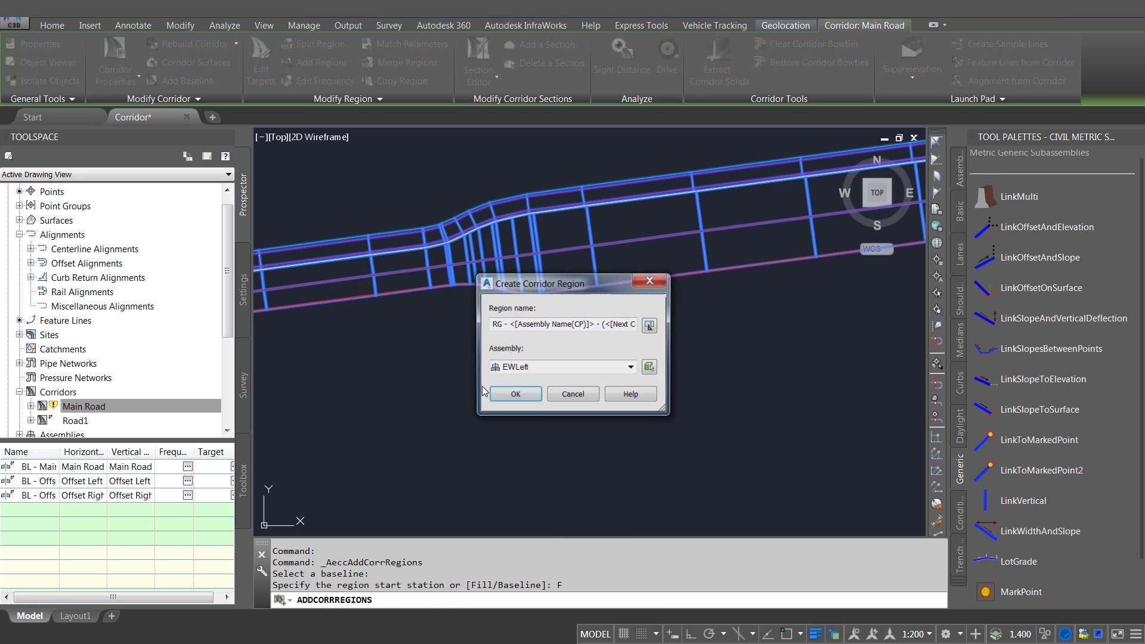
left_click(515, 369)
left_click(525, 446)
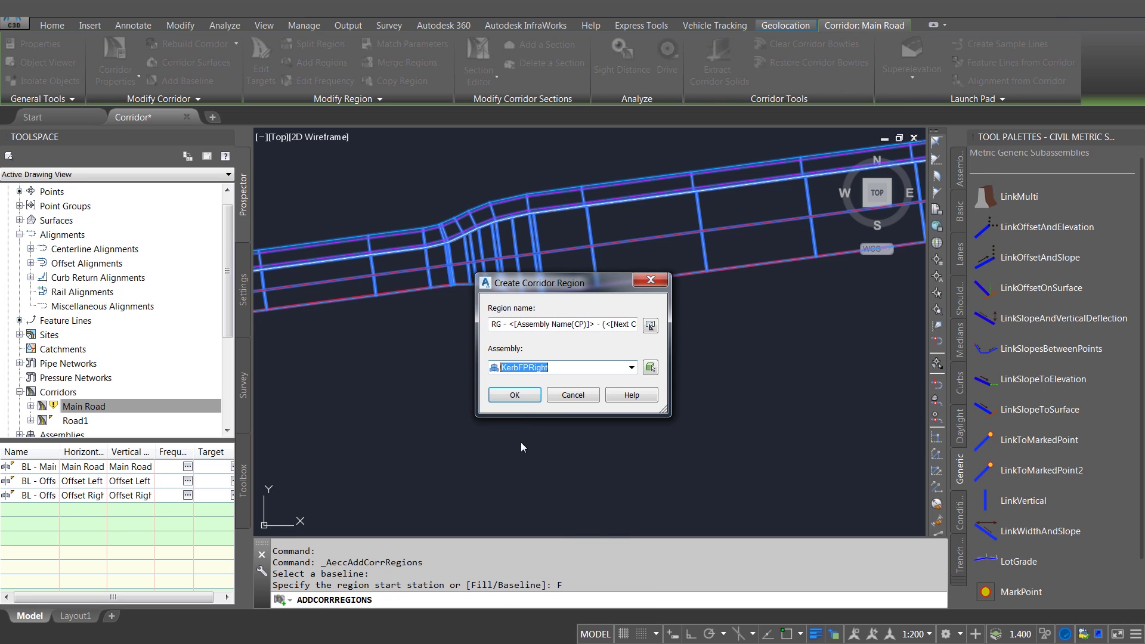
left_click(514, 398)
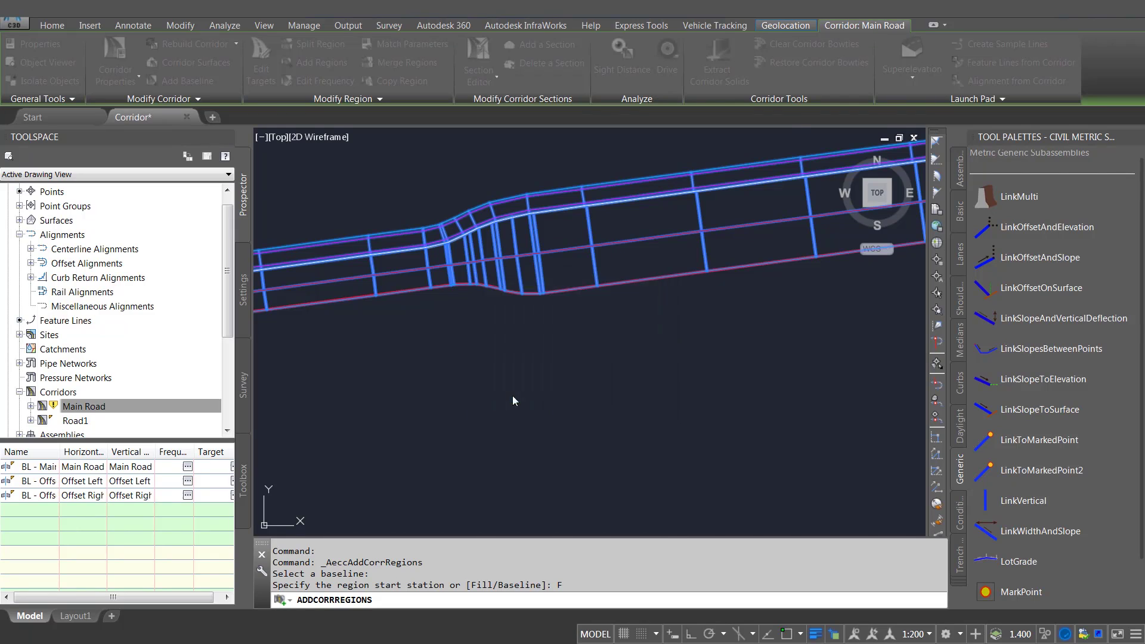
left_click(646, 494)
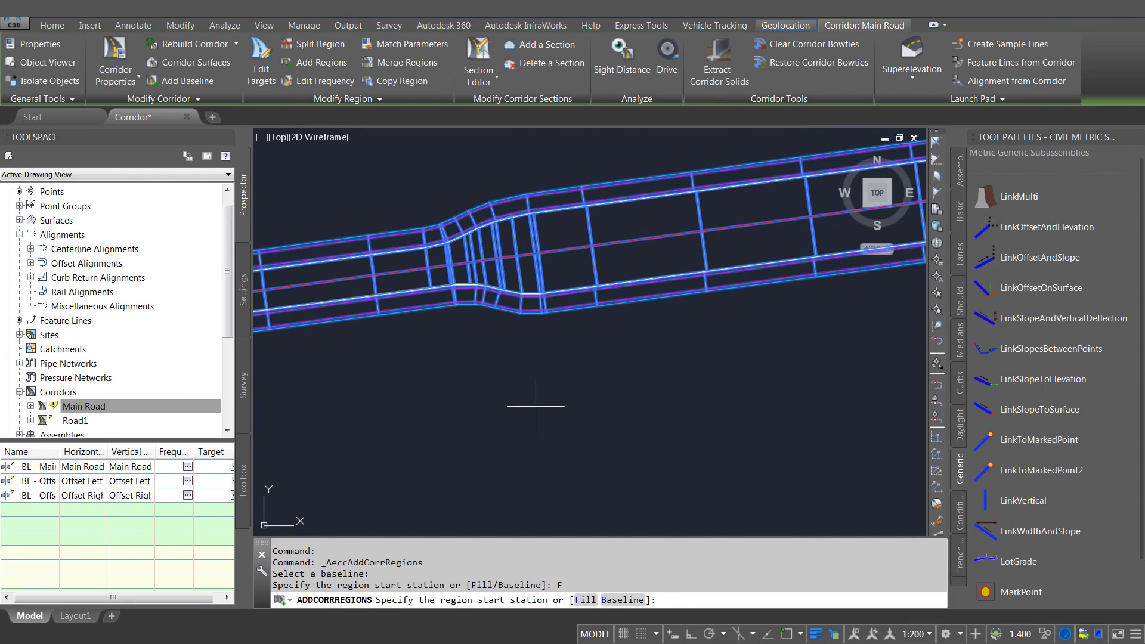
key("Escape")
key("Escape")
scroll(495, 373, "down", 2)
scroll(397, 350, "up", 5)
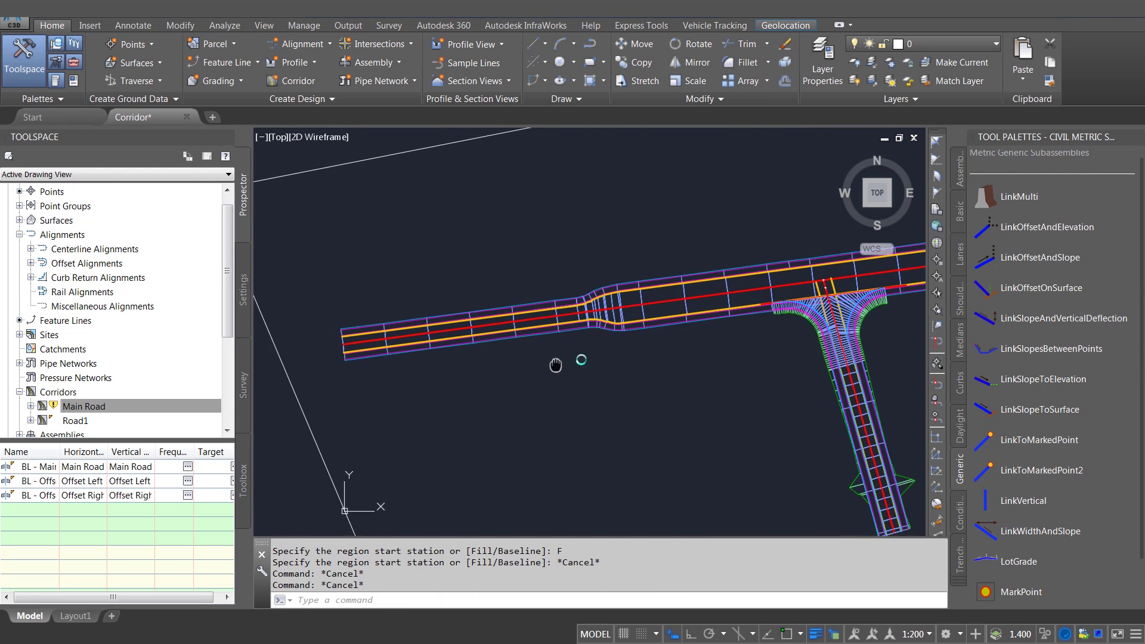
- Move the start of the Main Road corridor's right-hand kerb and footpath region forward to about station 22.8 m
left_click(367, 358)
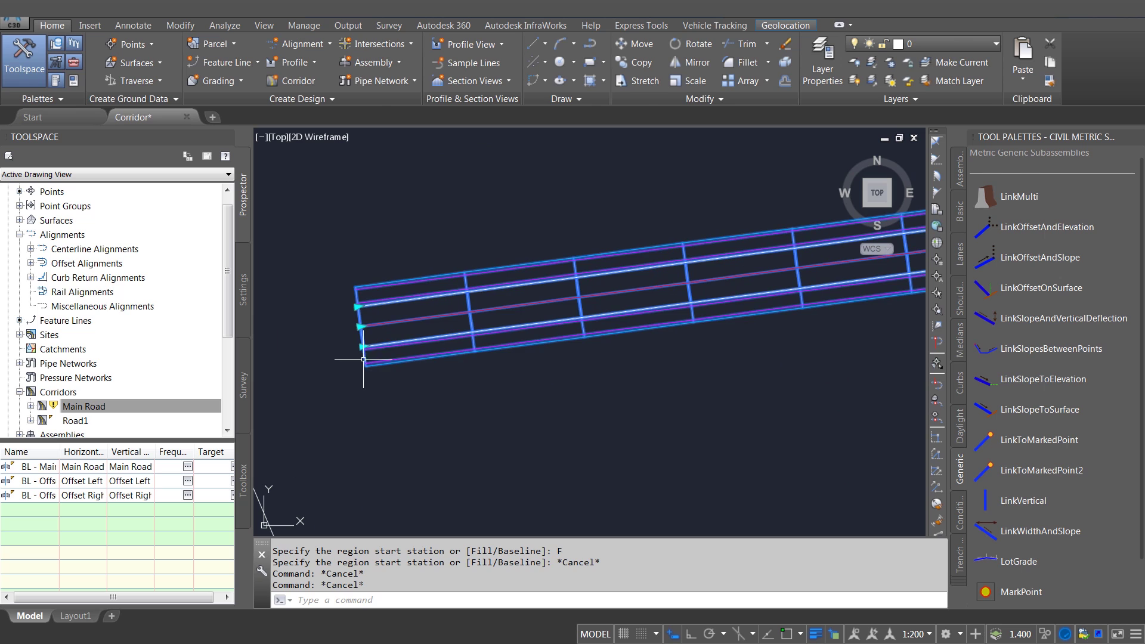
left_click(368, 358)
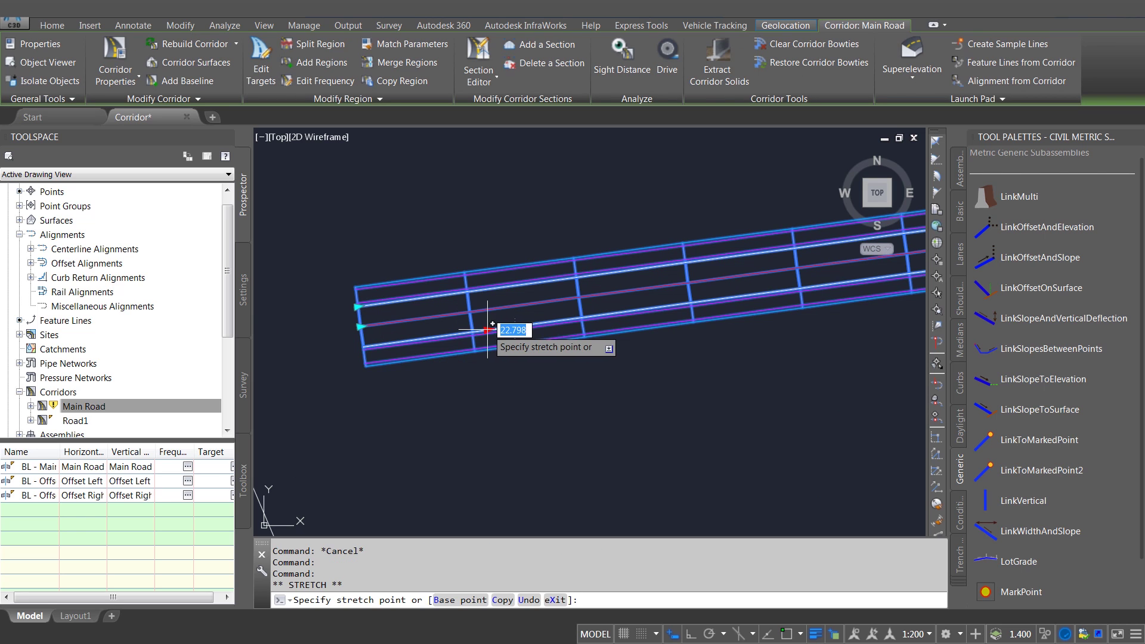
key("Escape")
key("Escape")
scroll(568, 320, "down", 2)
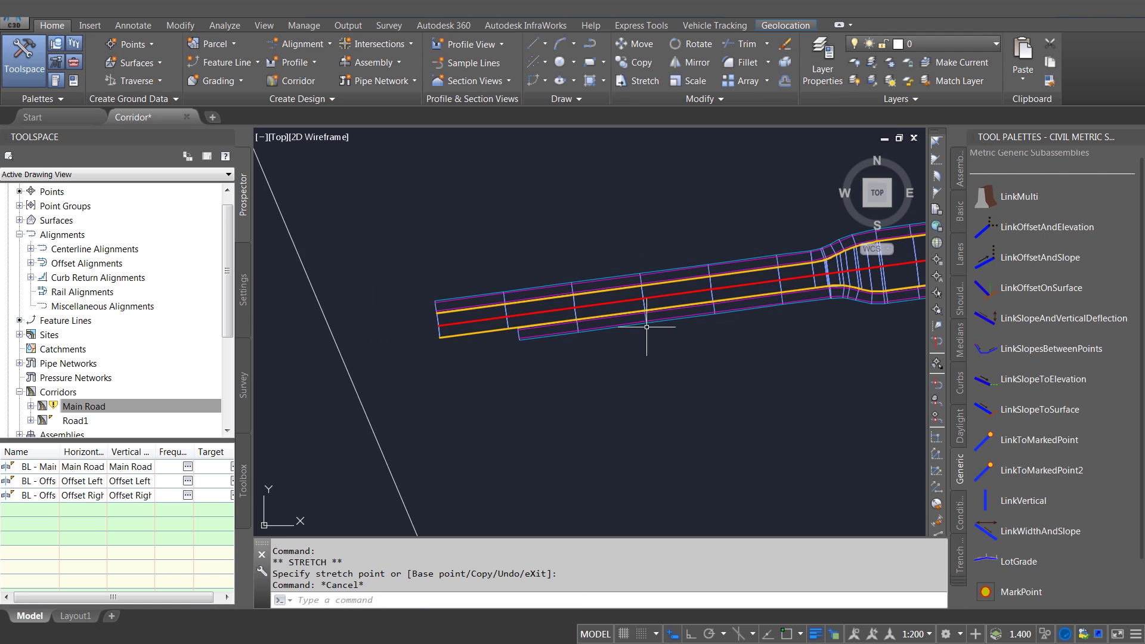
- Set the right-hand kerb and footpath region's assembly frequency along tangents to 15 m
middle_click_drag(593, 323, 463, 343)
scroll(471, 340, "up", 1)
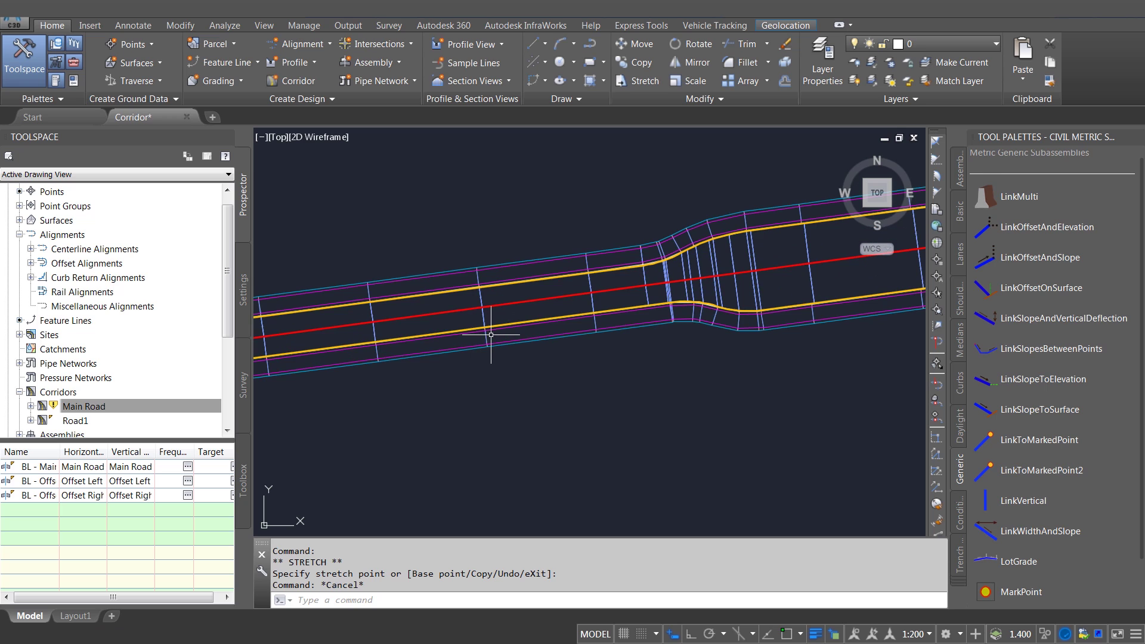
left_click(488, 336)
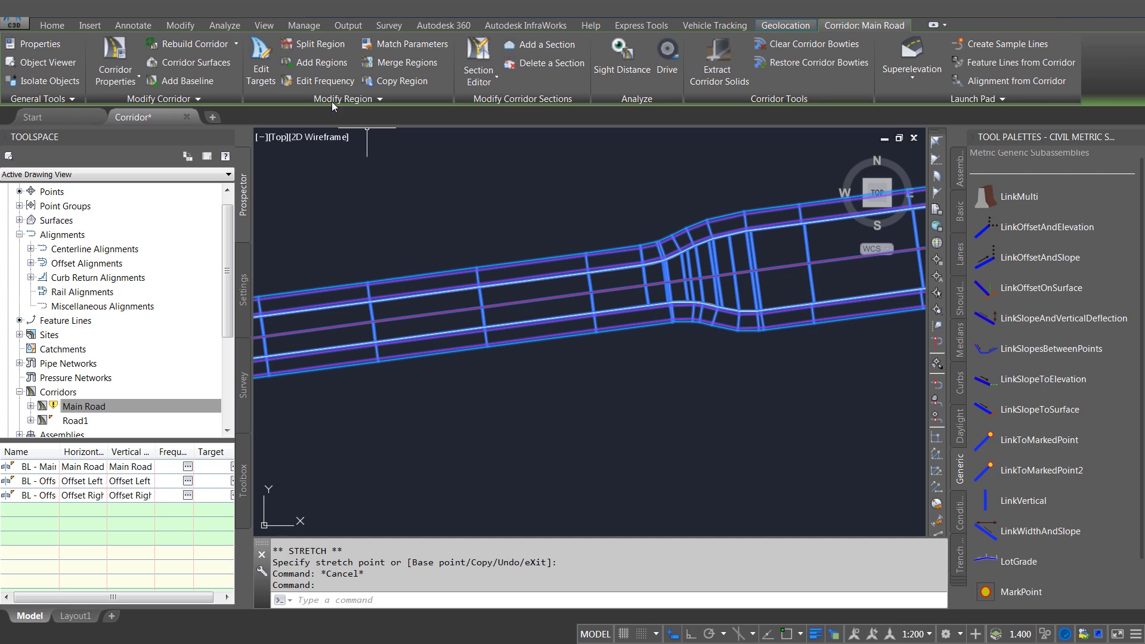
left_click(320, 81)
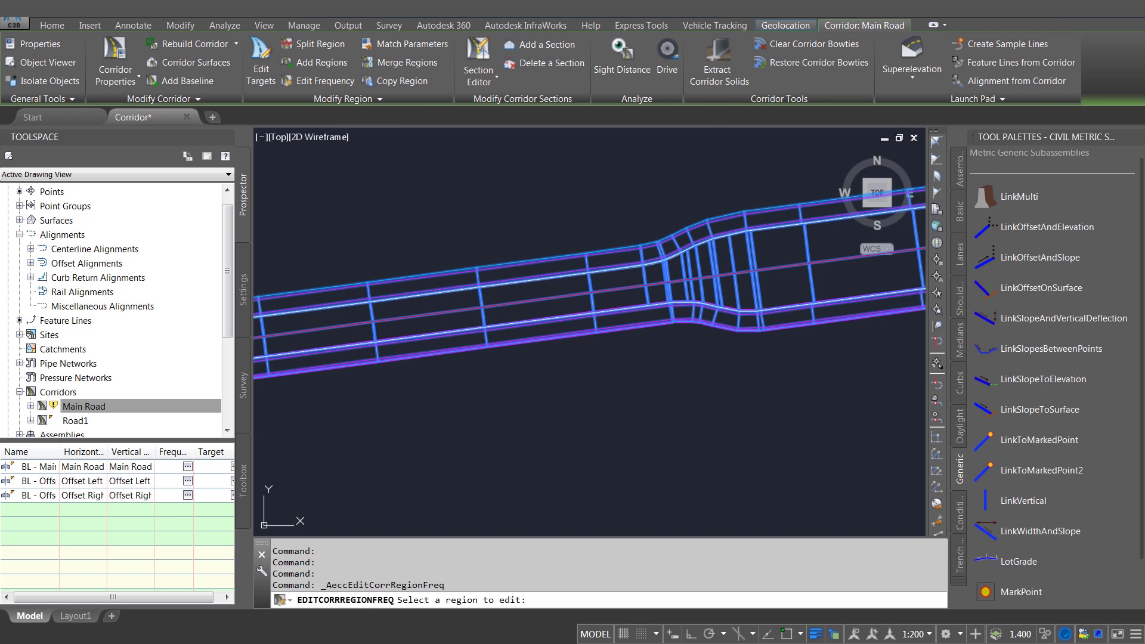
left_click(522, 334)
left_click(618, 172)
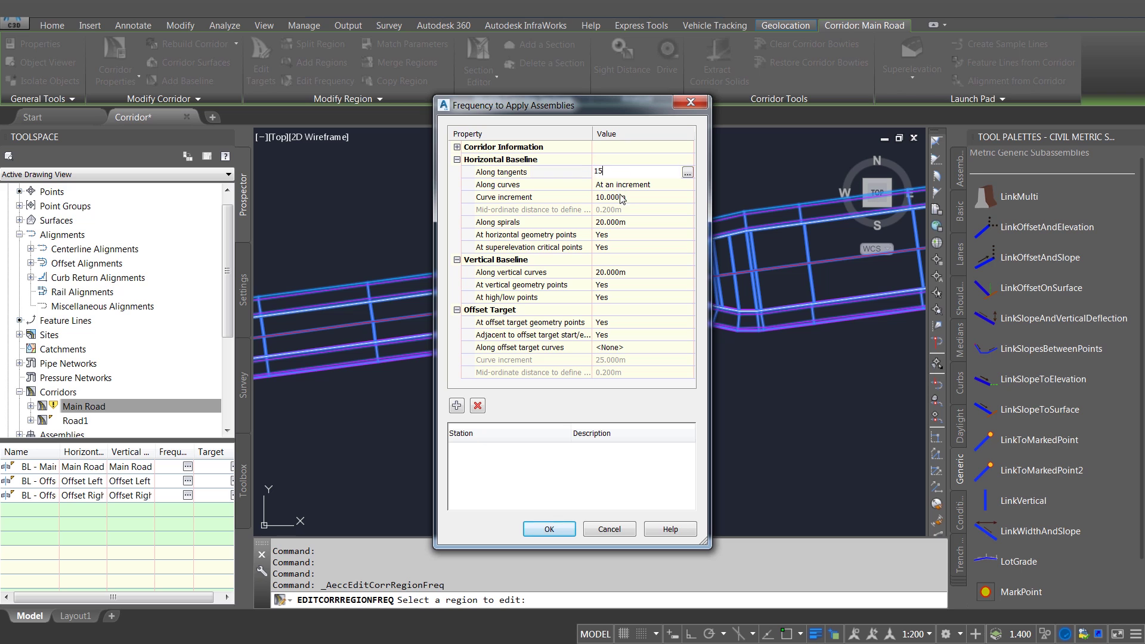
key("Return")
left_click(547, 529)
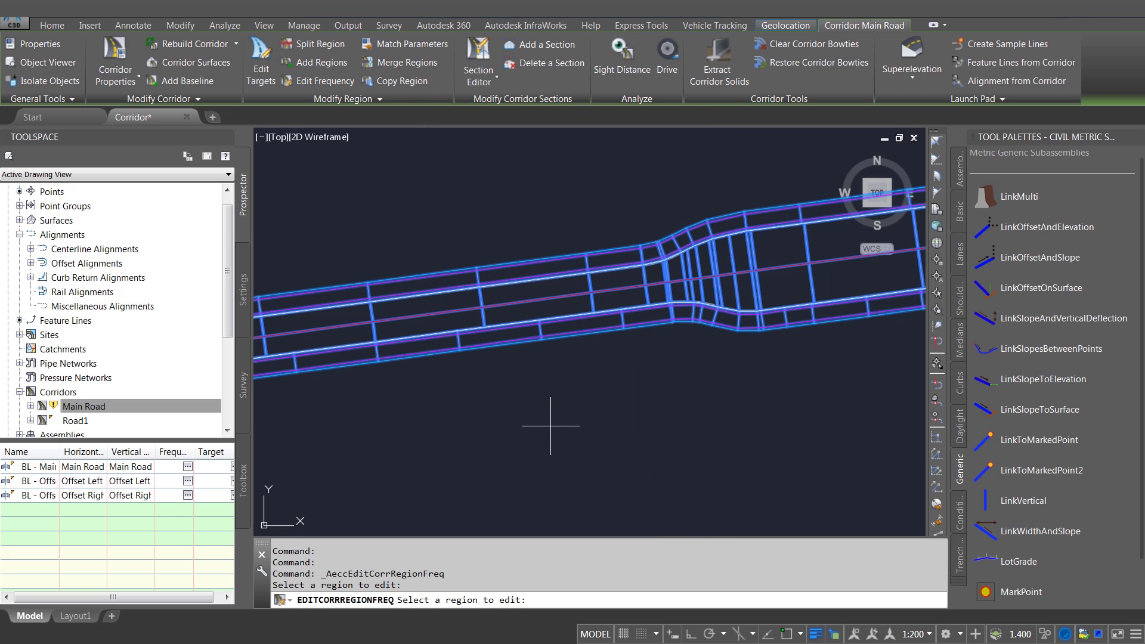
key("Escape")
- Choose the outer footpath-edge feature lines on both sides of the Main Road corridor for extraction
scroll(600, 384, "down", 3)
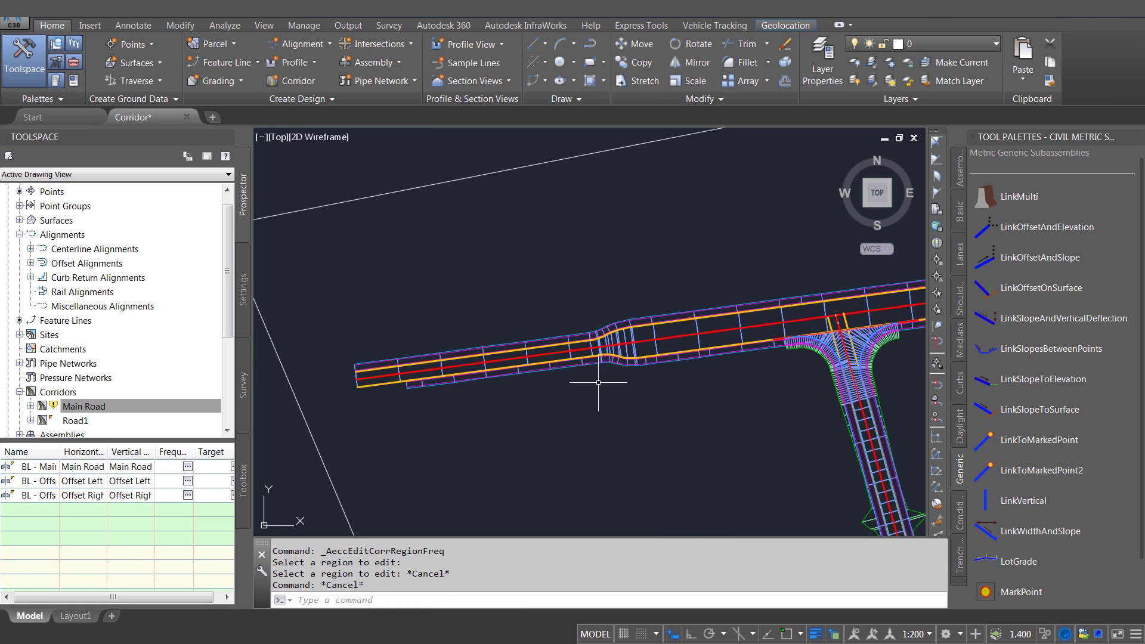
scroll(558, 379, "up", 1)
scroll(550, 356, "up", 2)
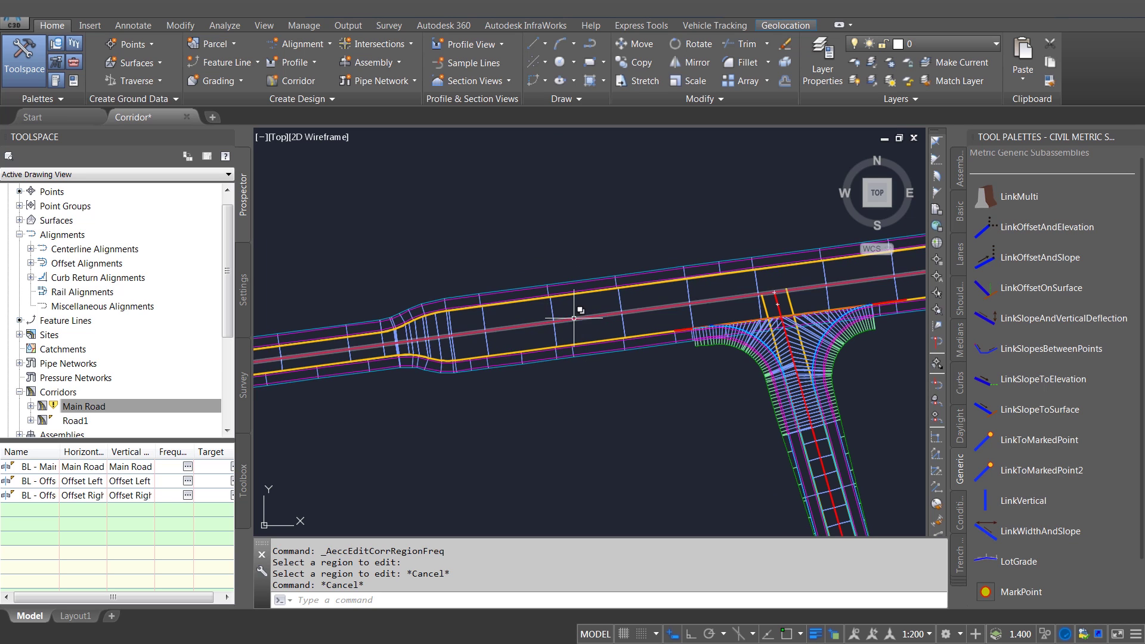
left_click(556, 331)
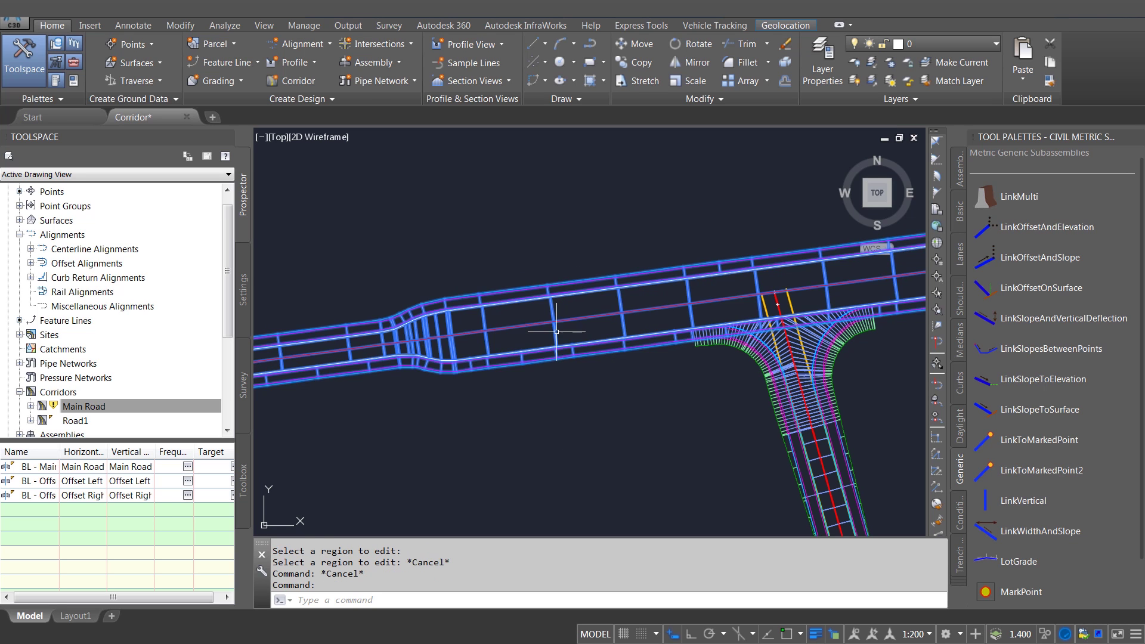
scroll(565, 317, "up", 2)
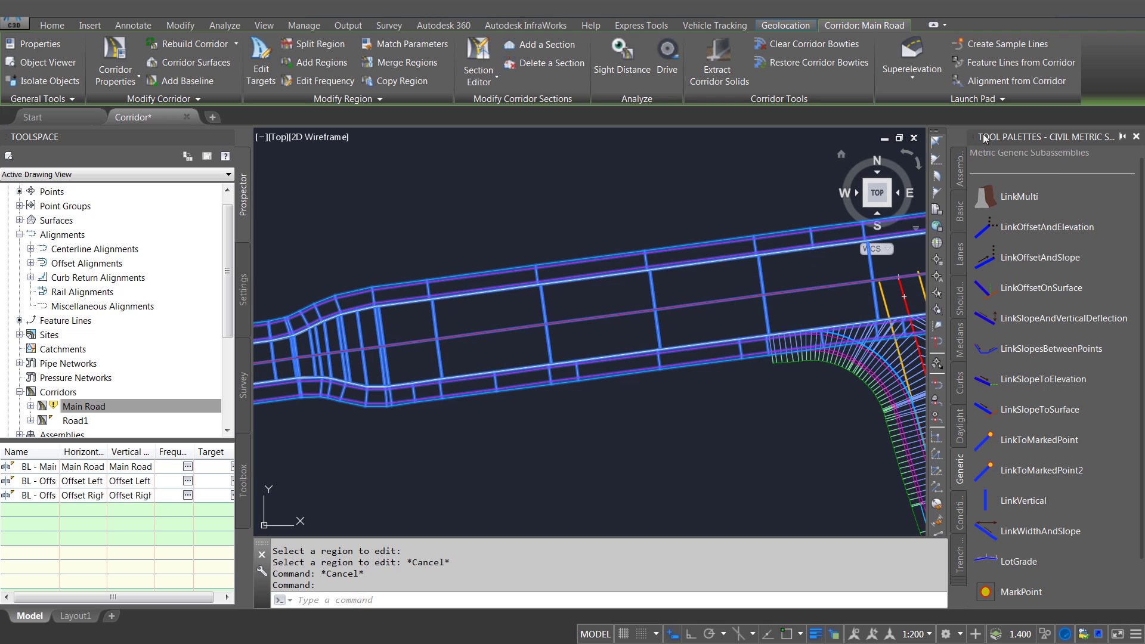
left_click(1022, 62)
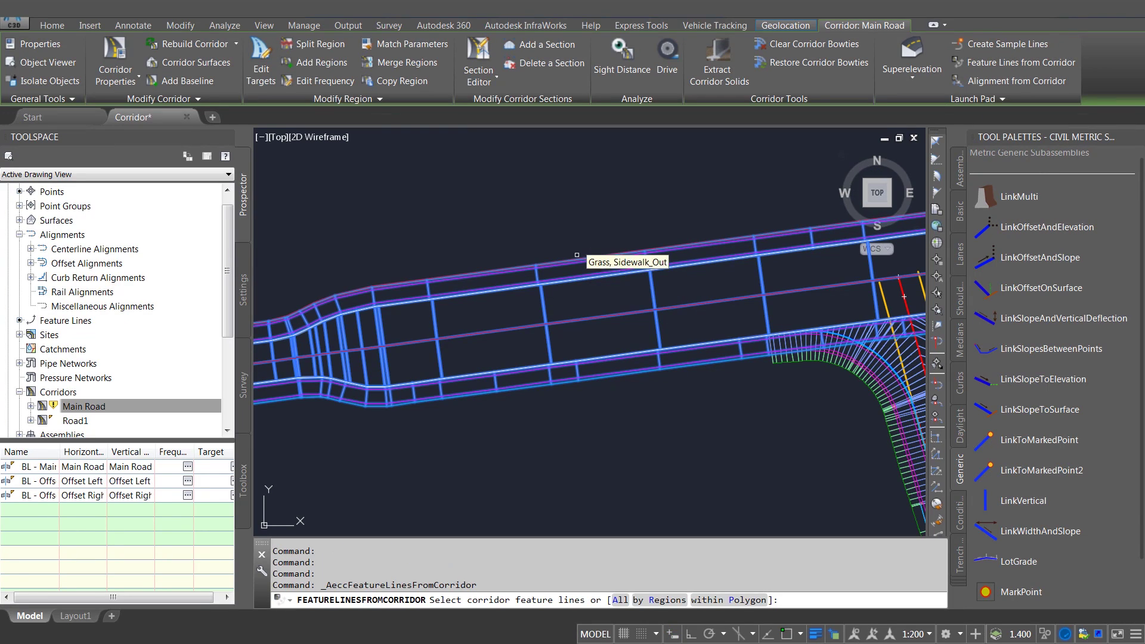
scroll(577, 257, "up", 1)
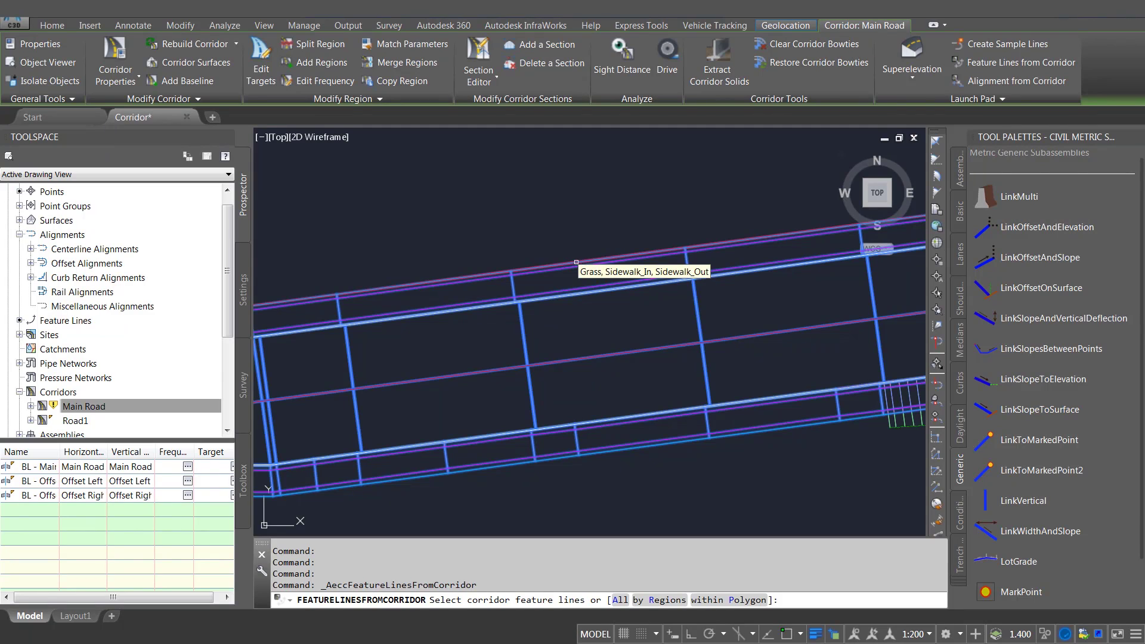
left_click(576, 263)
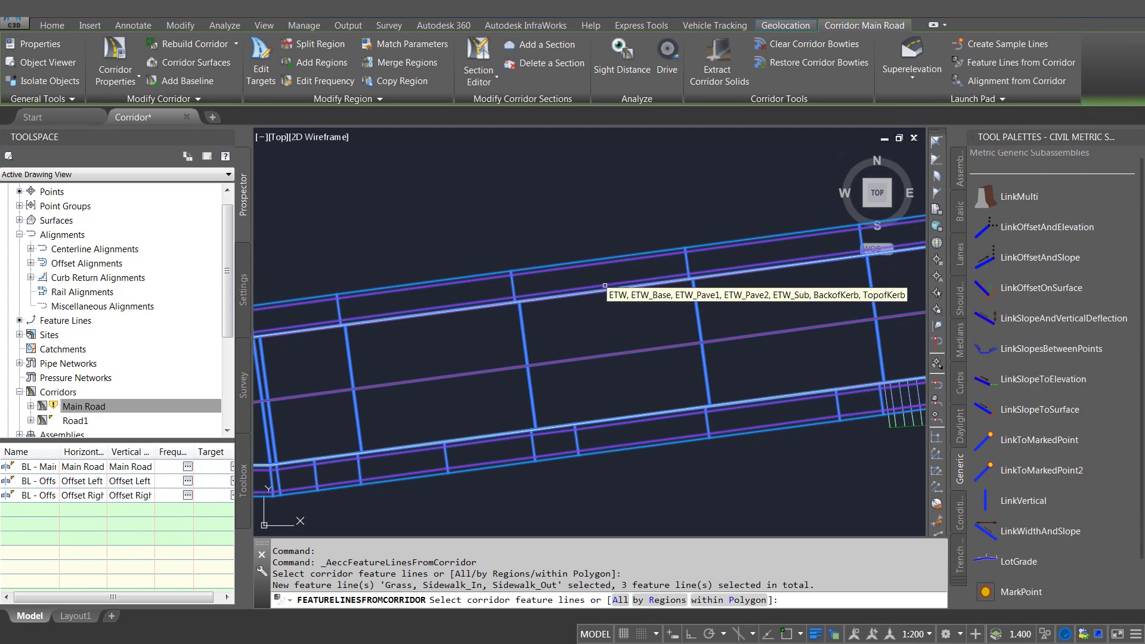
double_click(611, 452)
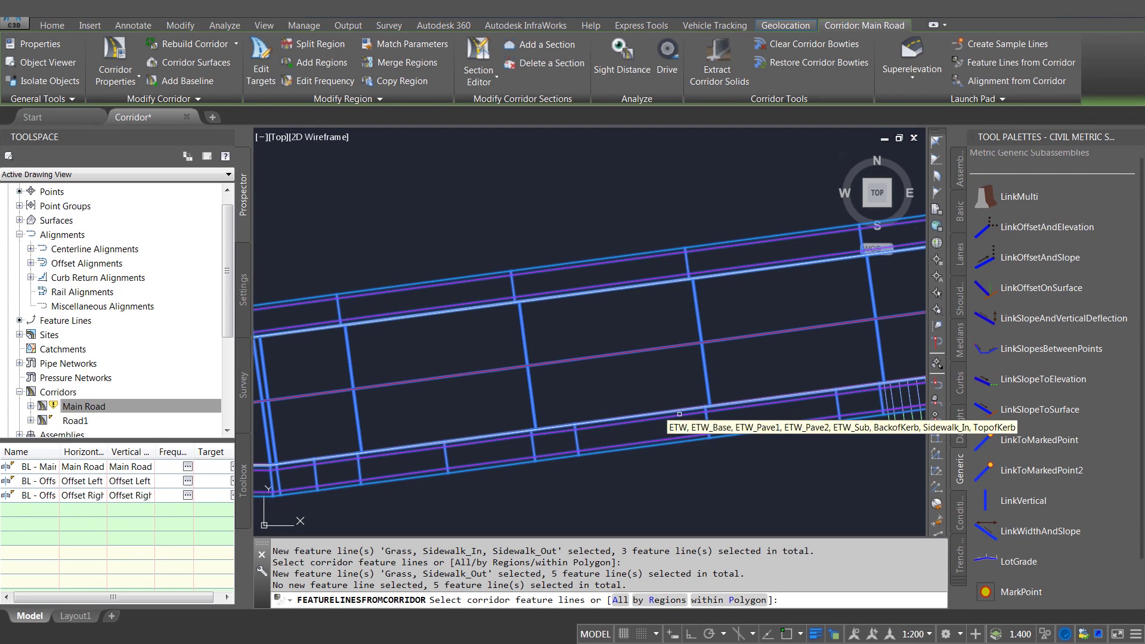
key("Return")
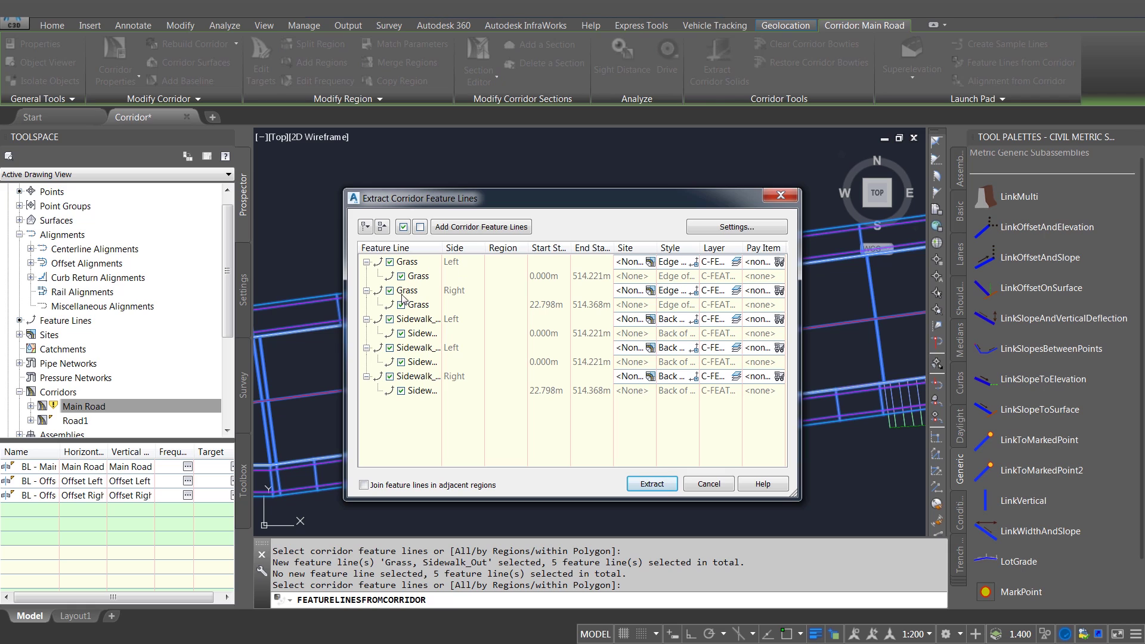
- Exclude all the Sidewalk feature lines and extract only the left and right Grass feature lines
left_click(390, 348)
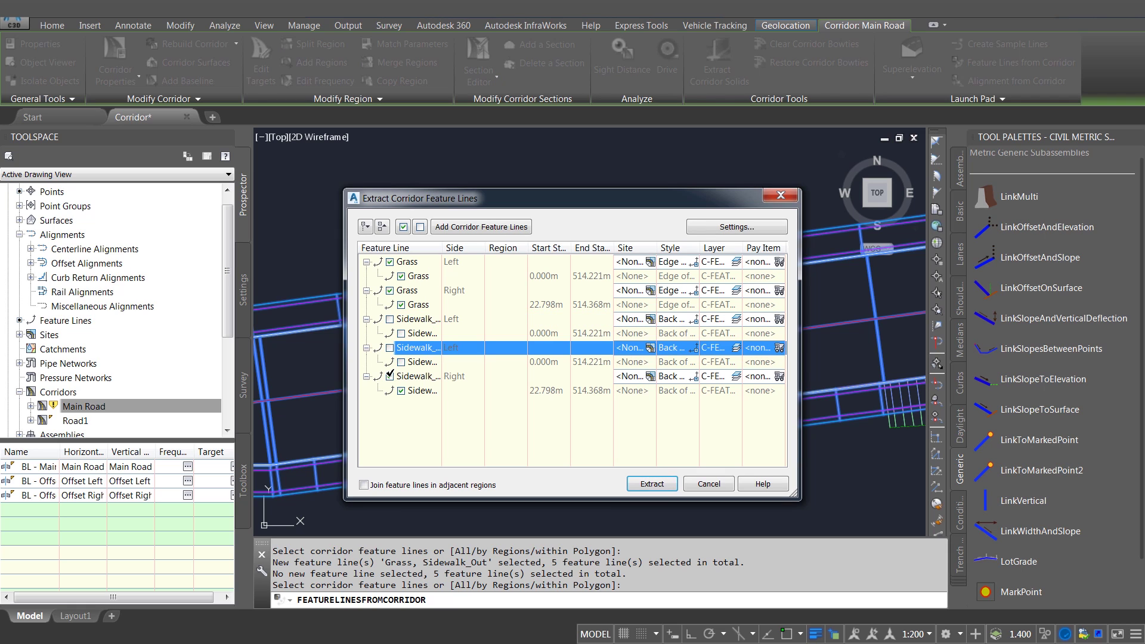
left_click(390, 377)
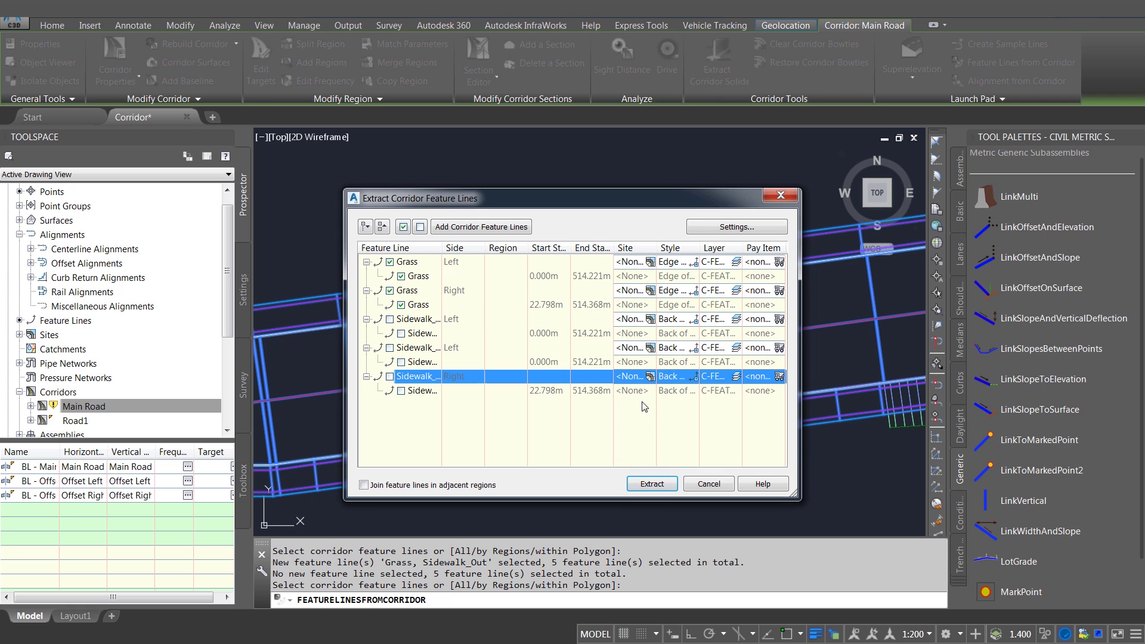
left_click(651, 484)
key("Escape")
key("Escape")
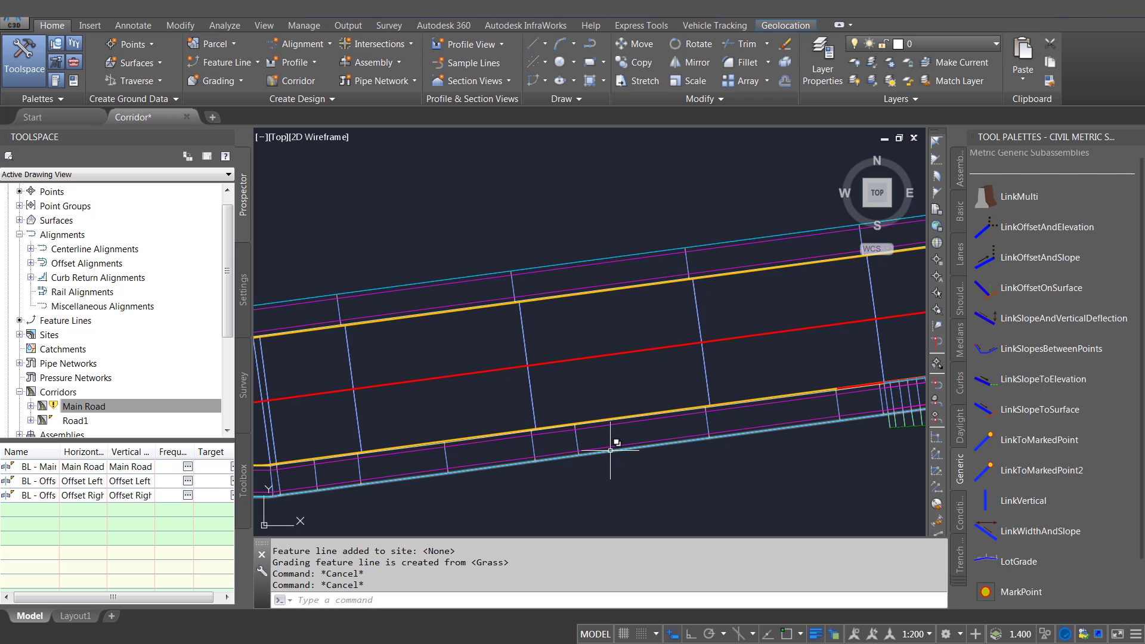
- Add a feature line baseline to the Main Road corridor using the GrassLeft4 feature line with no site
left_click(513, 287)
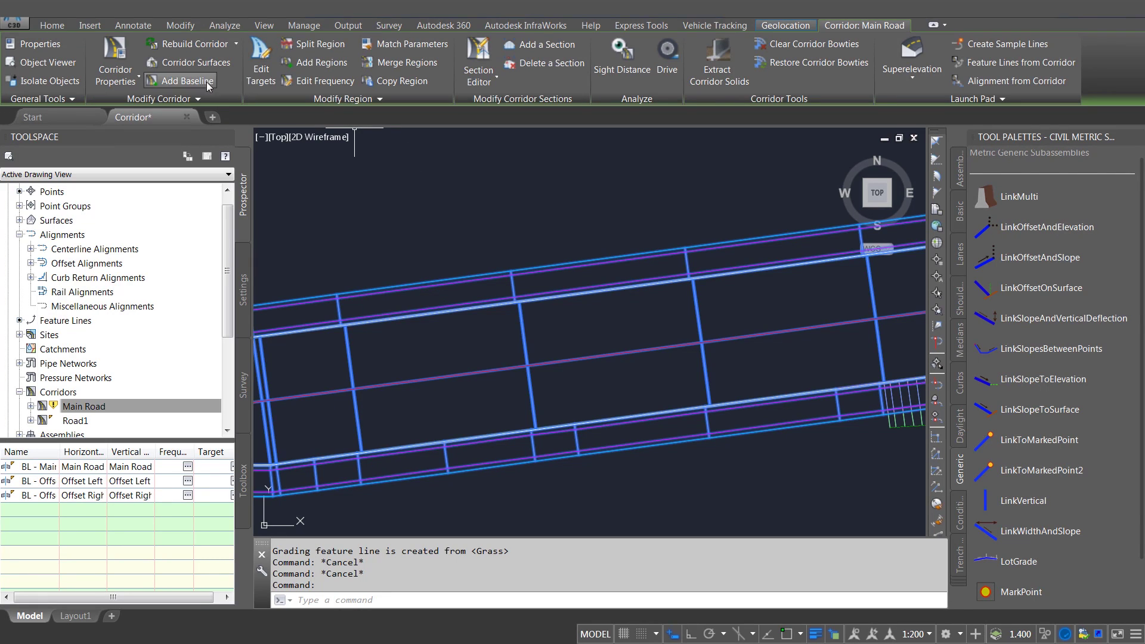
left_click(179, 80)
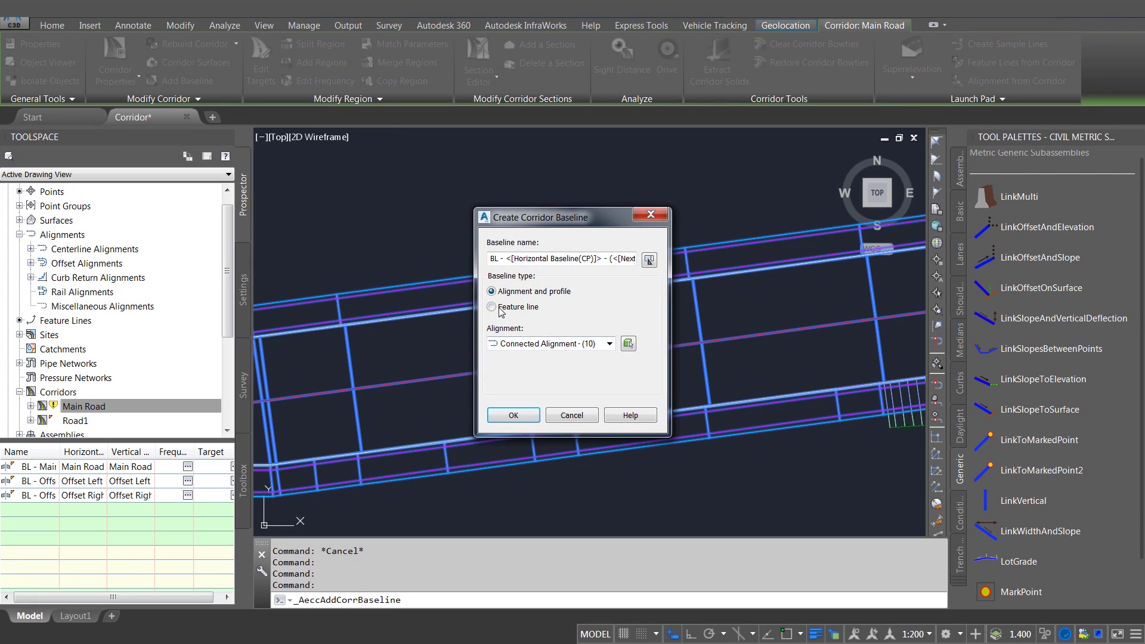
left_click(493, 308)
left_click(520, 380)
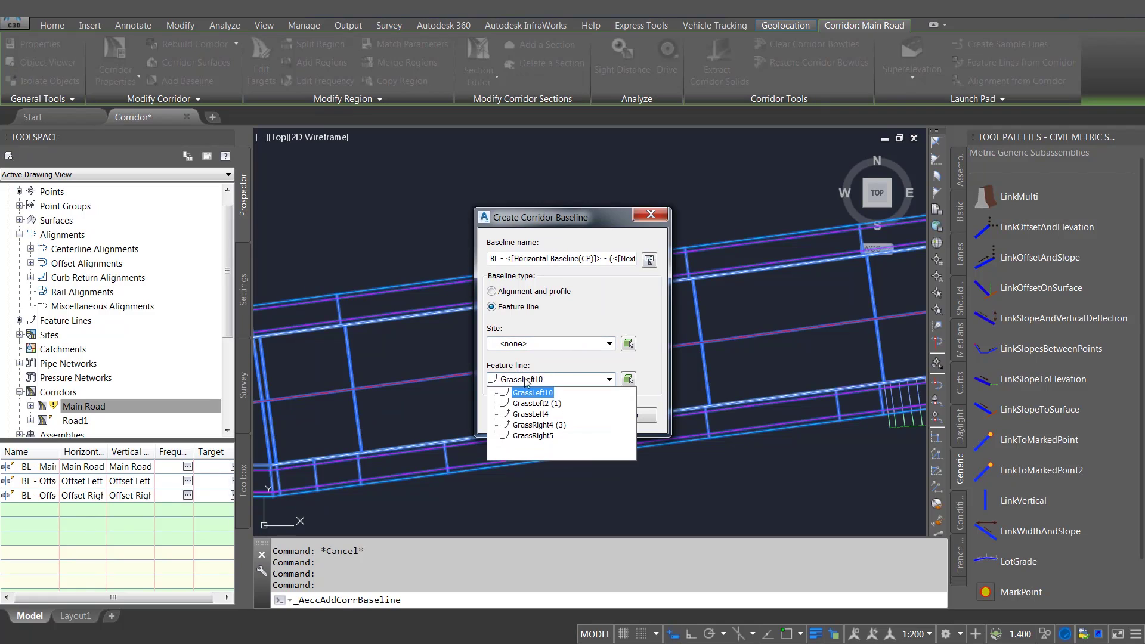
left_click(525, 401)
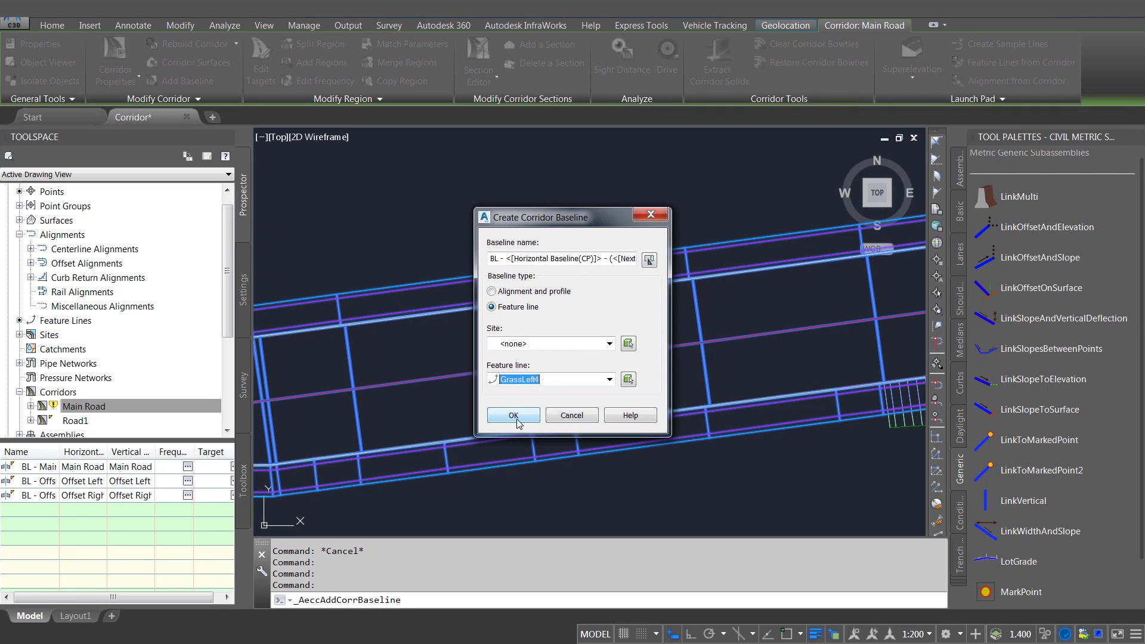
left_click(514, 416)
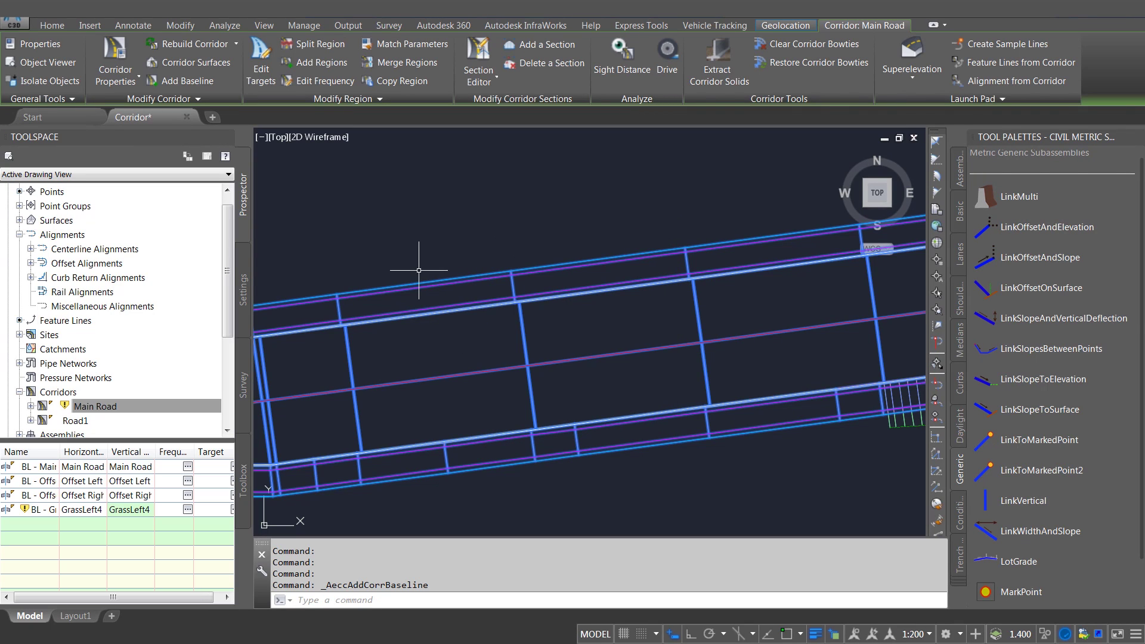
- Fill the whole GrassLeft4 baseline with a region using the EWLeft assembly, targeting all surfaces to EG_cropped
left_click(321, 64)
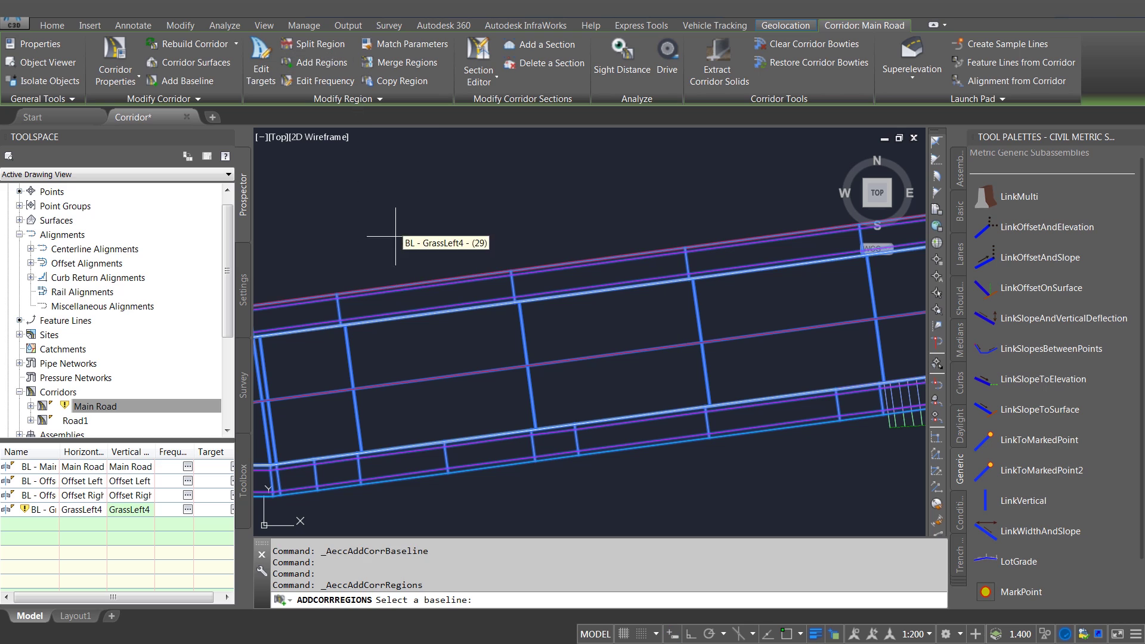
left_click(381, 281)
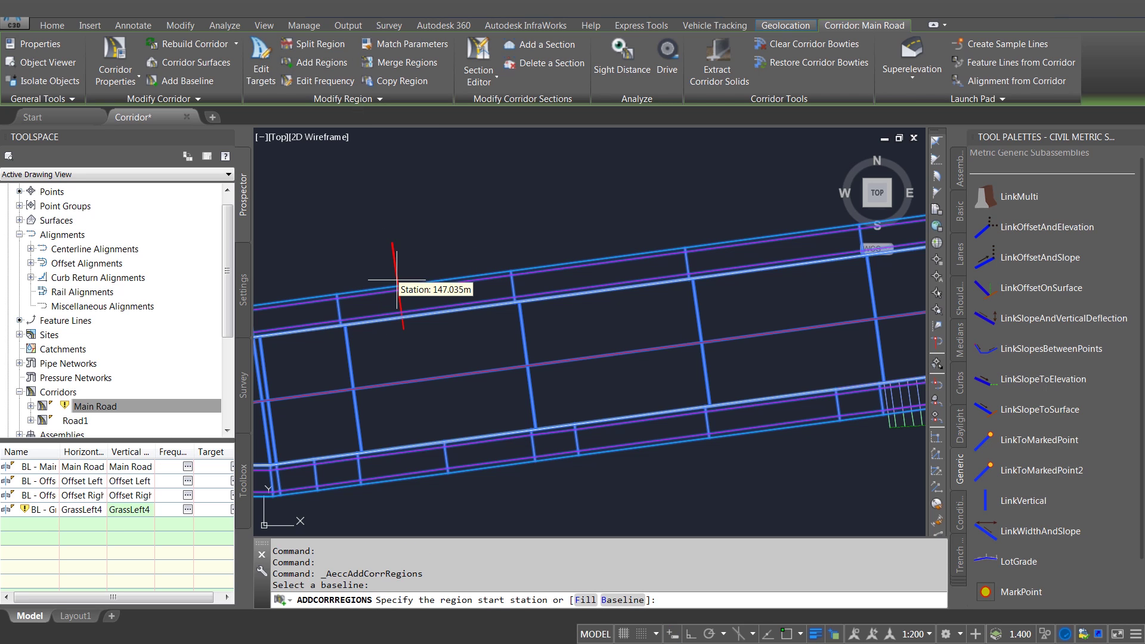
left_click(586, 600)
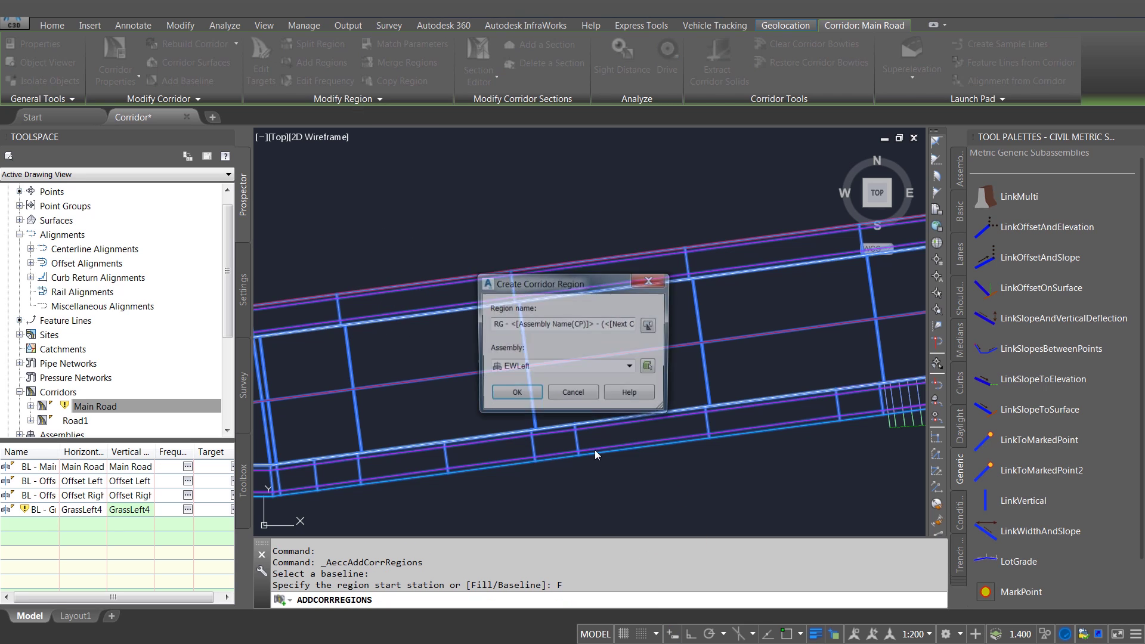
left_click(515, 395)
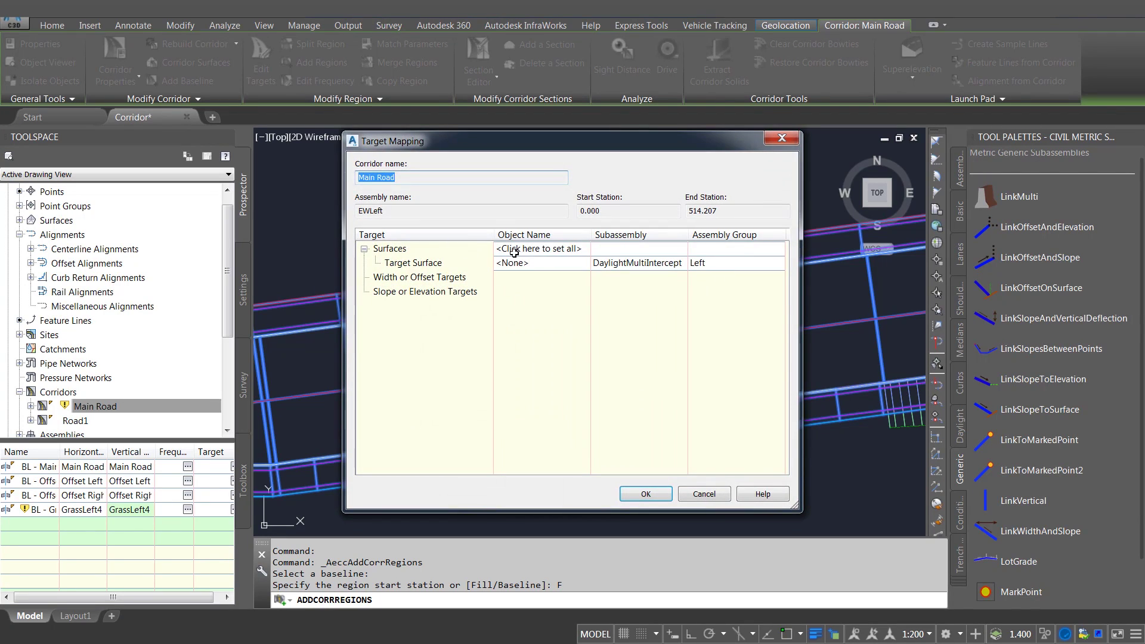
left_click(514, 250)
left_click(452, 313)
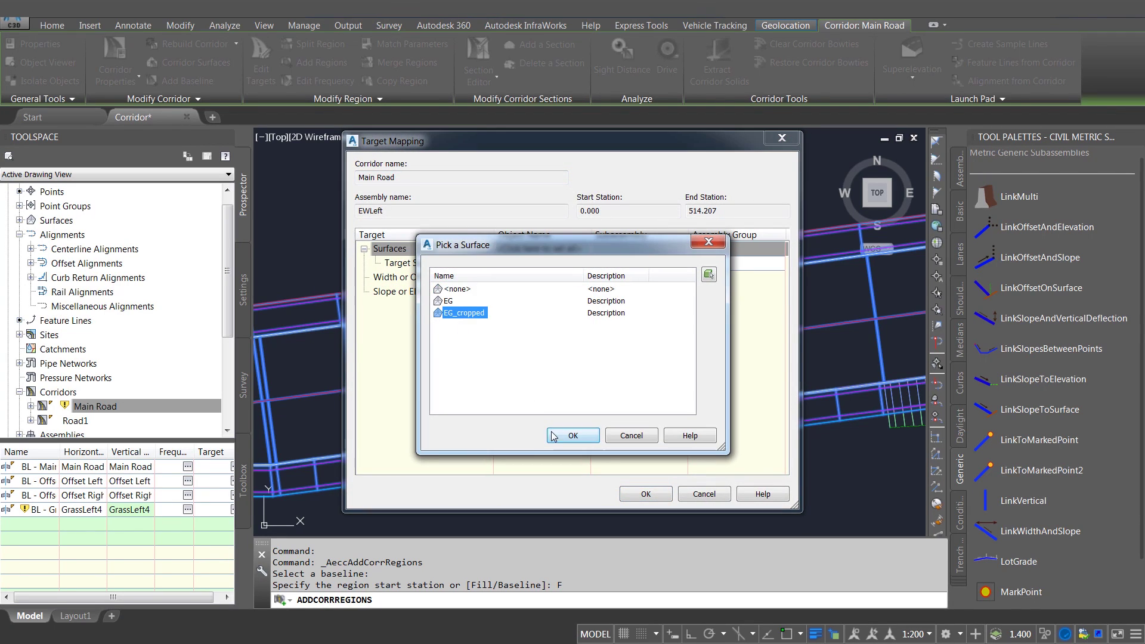
left_click(572, 436)
left_click(645, 494)
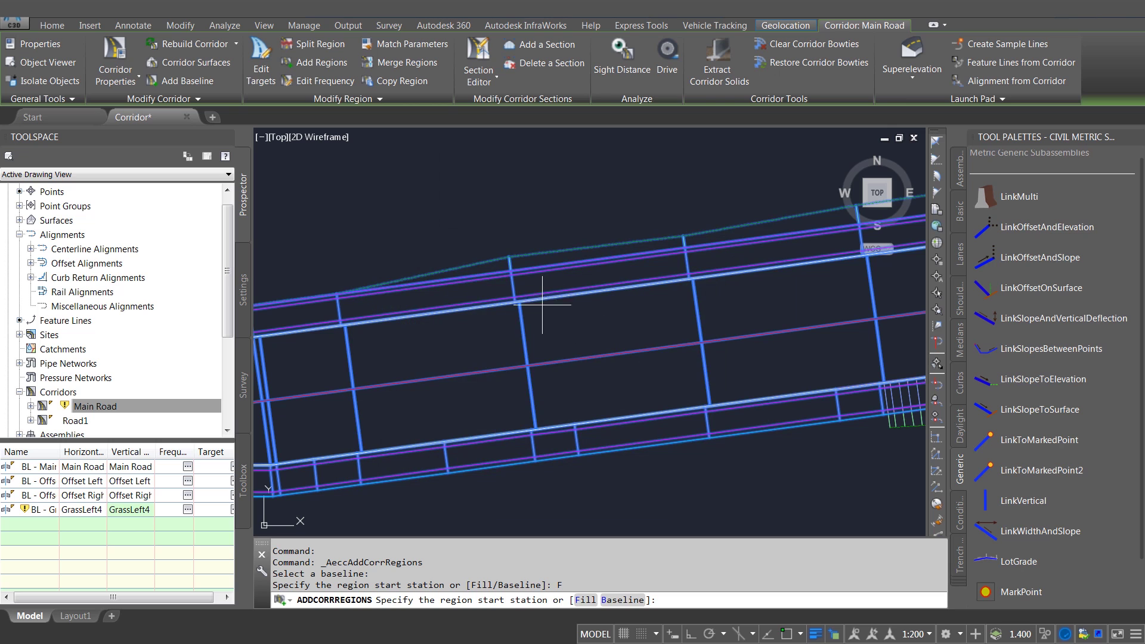
key("Escape")
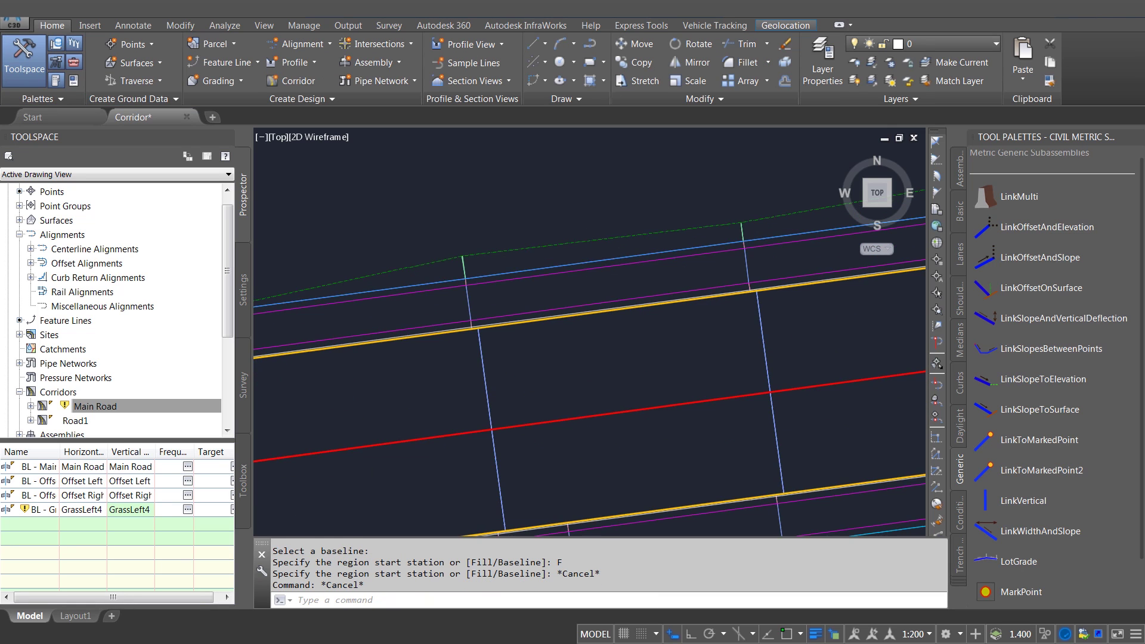
- Add a feature line baseline to the Main Road corridor using the GrassRight5 feature line with no site
scroll(555, 256, "down", 3)
middle_click_drag(555, 256, 525, 223)
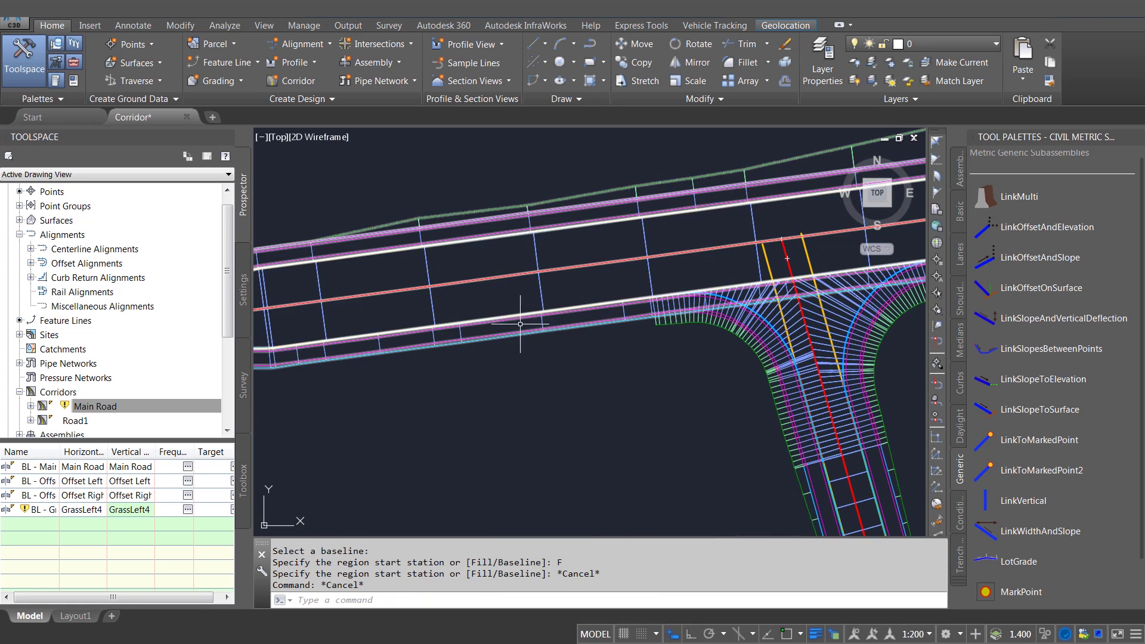
left_click(432, 229)
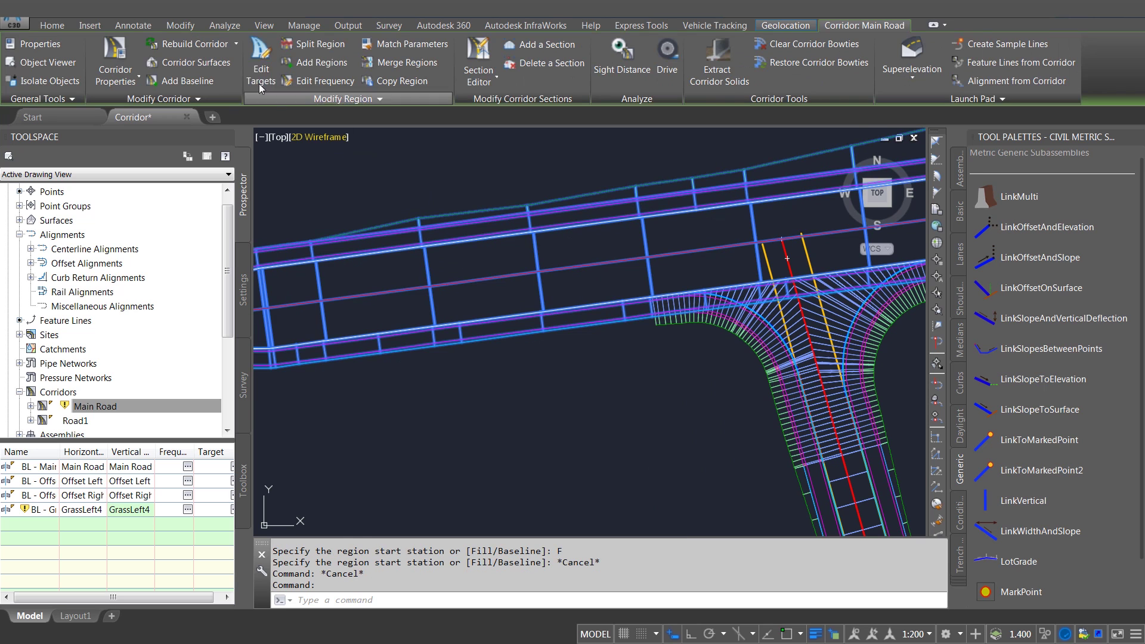
left_click(182, 80)
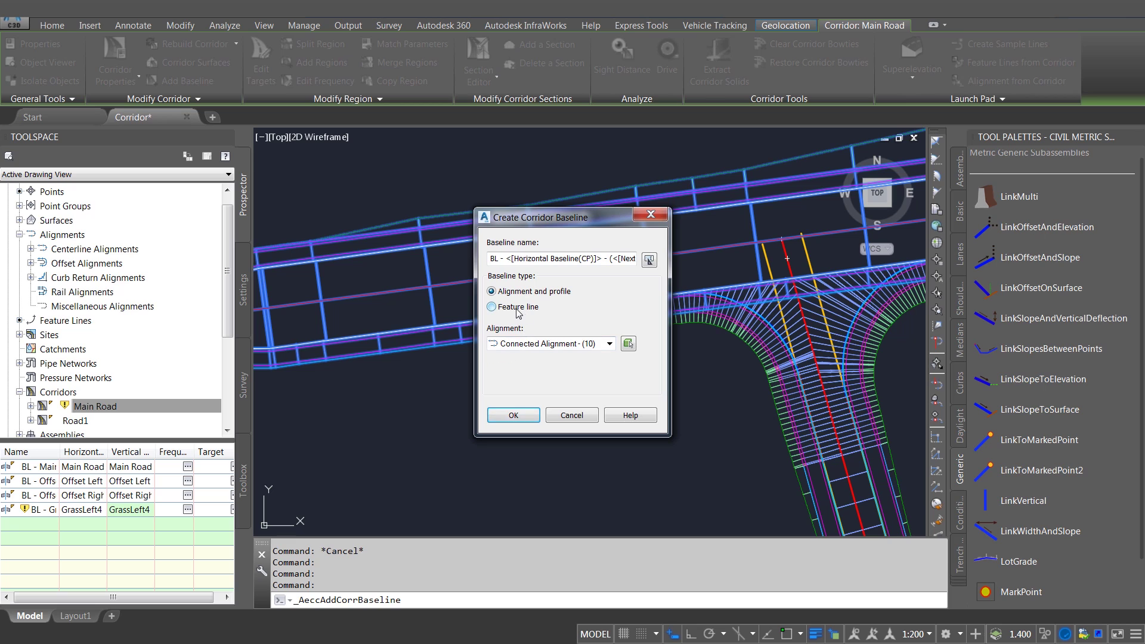
left_click(492, 307)
left_click(529, 378)
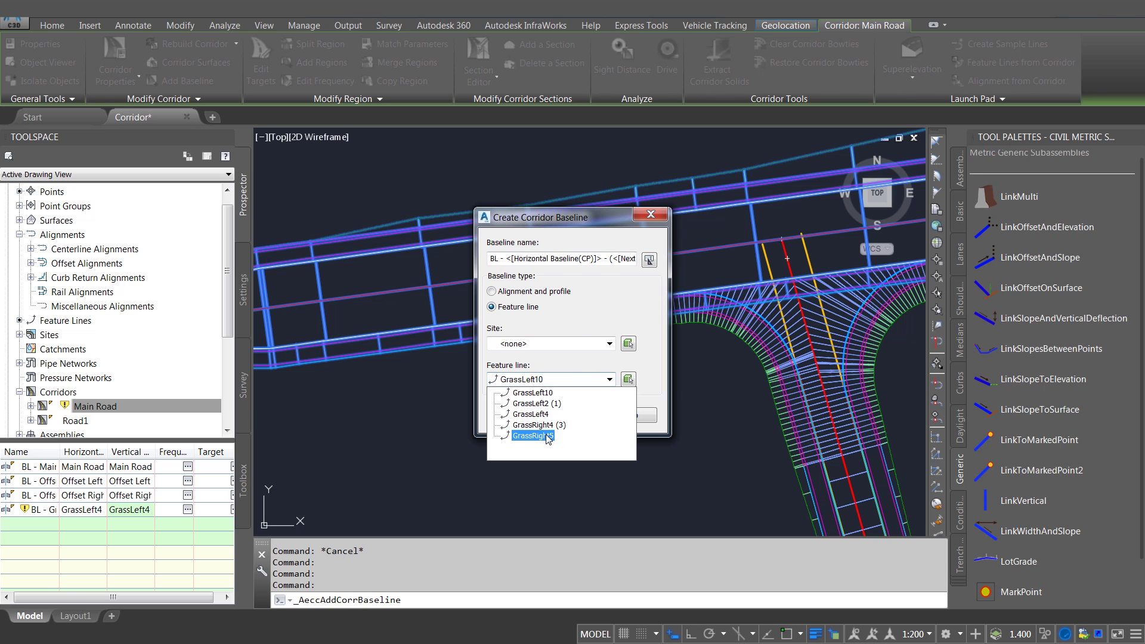
left_click(533, 436)
left_click(533, 418)
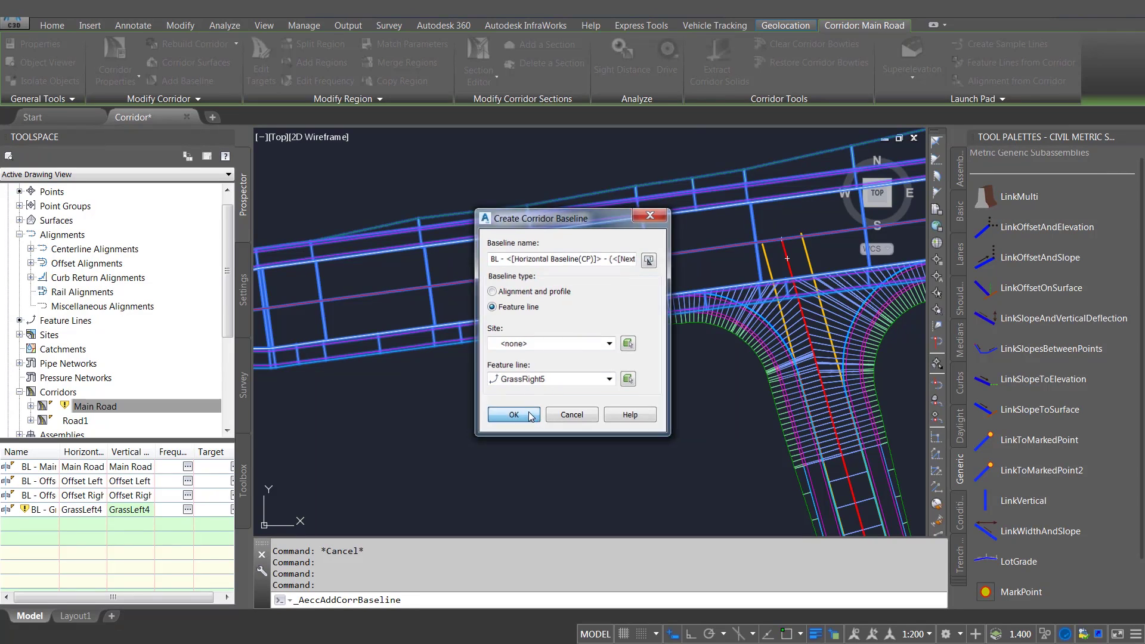
- Fill the whole GrassRight5 baseline with a corridor region using the EWRight assembly
scroll(506, 392, "down", 2)
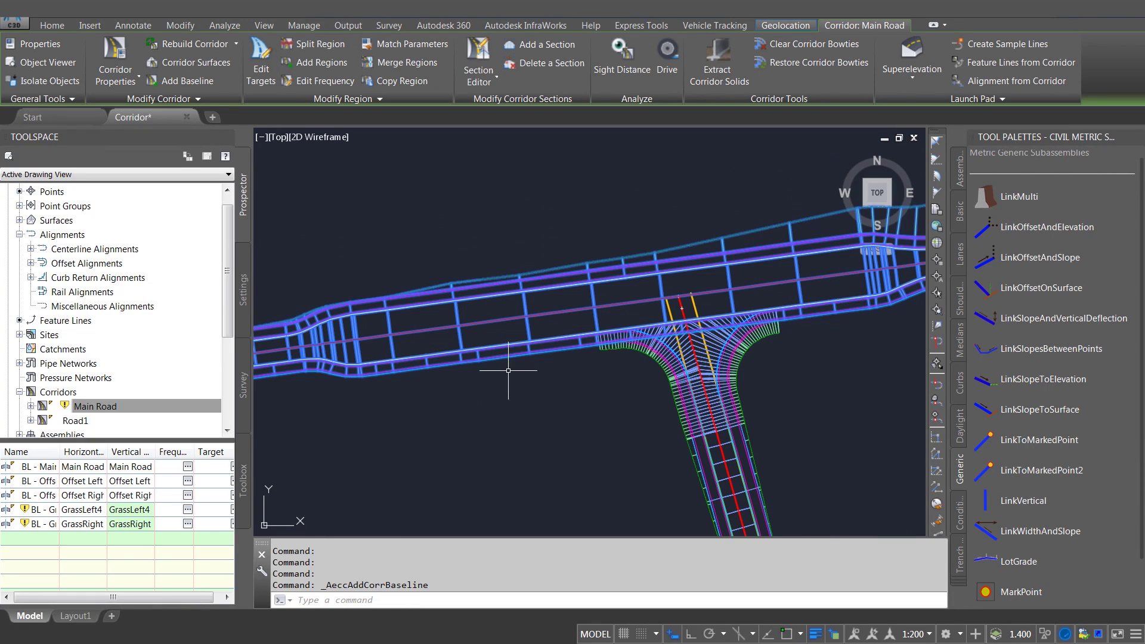
left_click(317, 62)
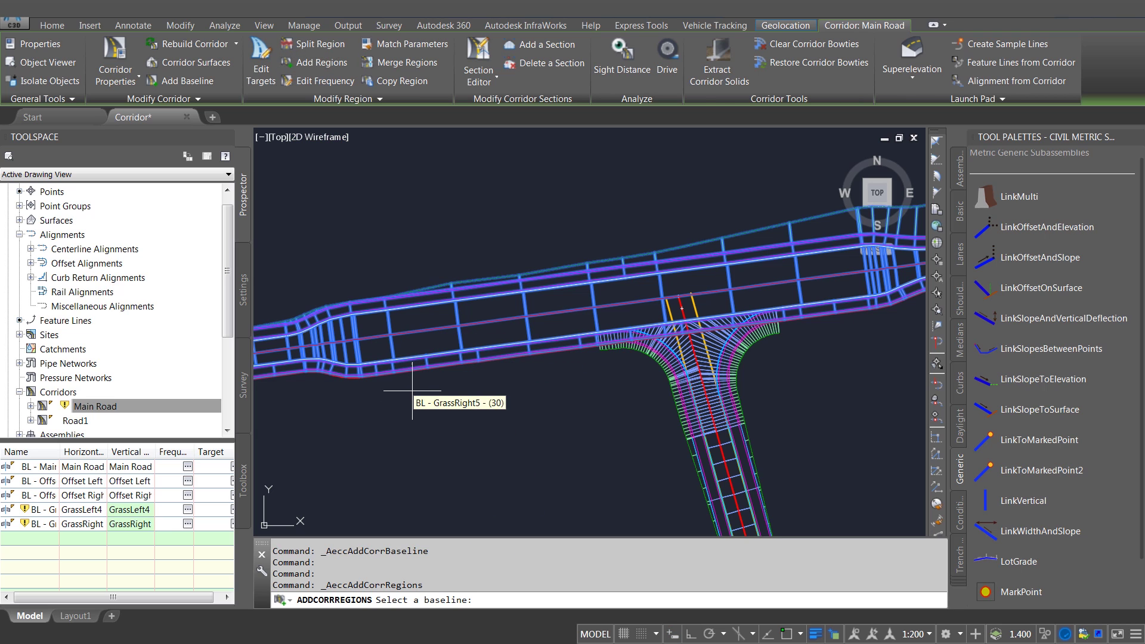
left_click(425, 460)
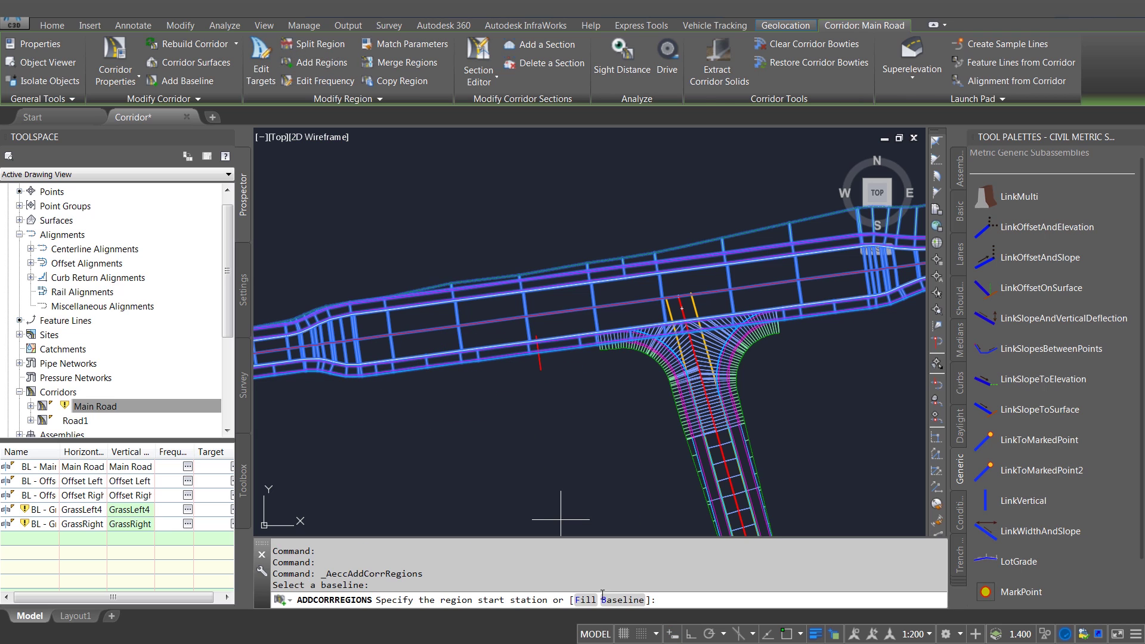
left_click(585, 600)
left_click(513, 368)
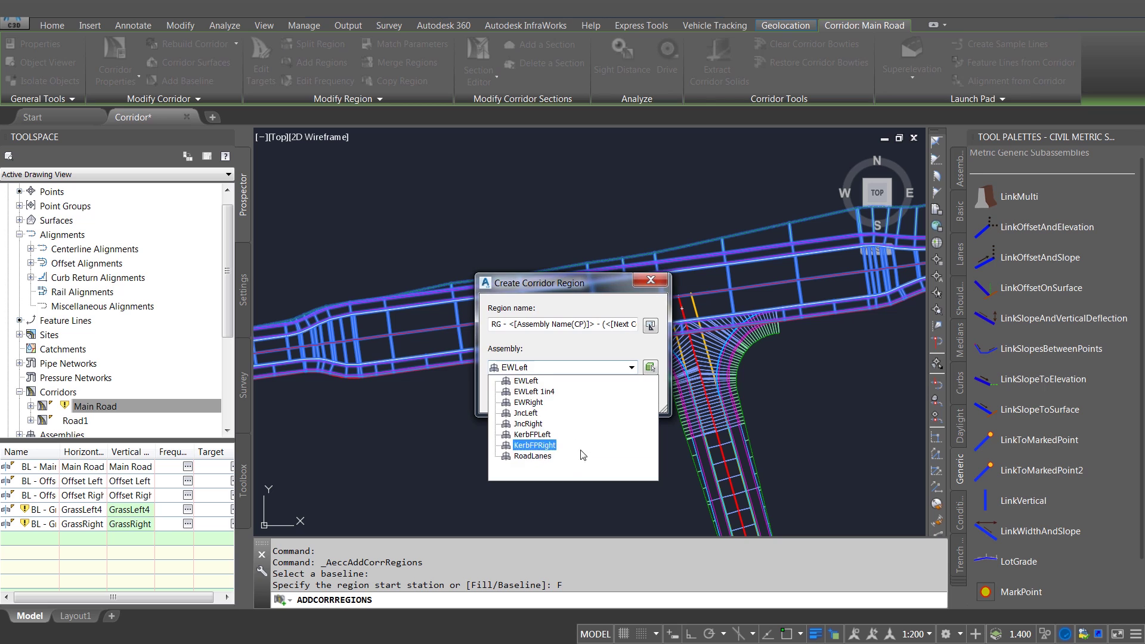
left_click(528, 402)
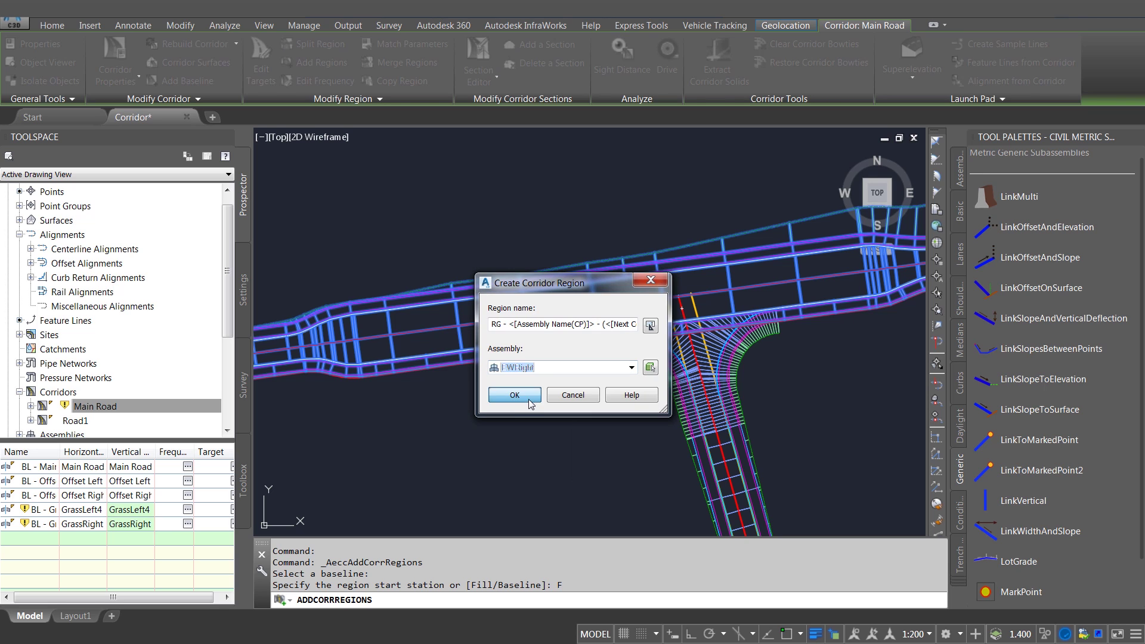
left_click(519, 398)
- Target all surfaces of the EWRight region to EG and finish adding regions
left_click(523, 250)
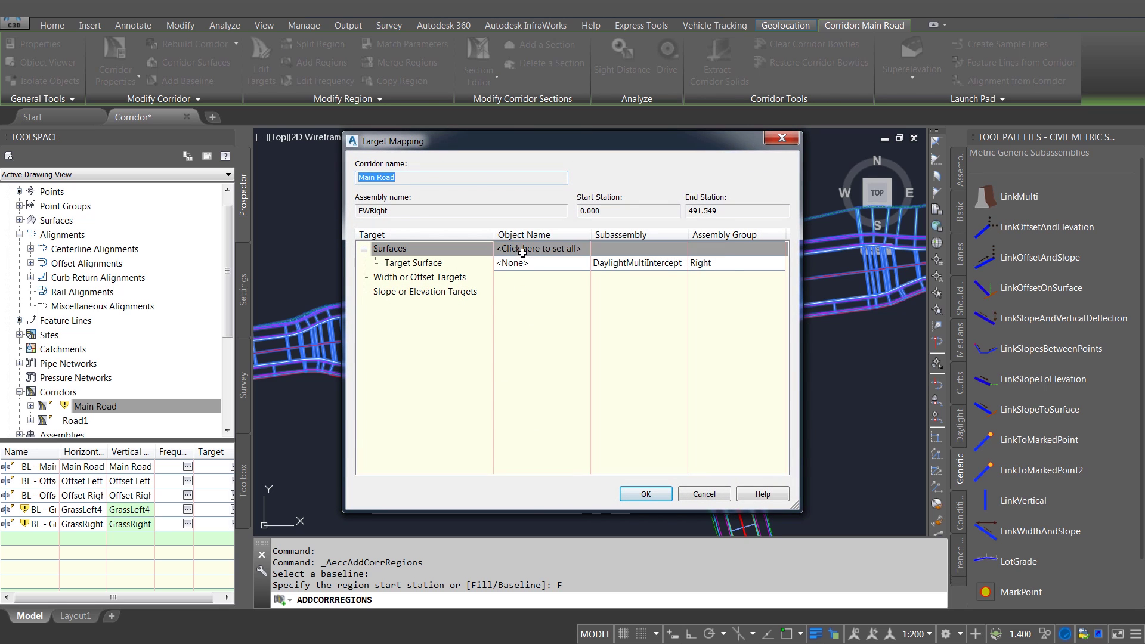
left_click(449, 302)
left_click(571, 435)
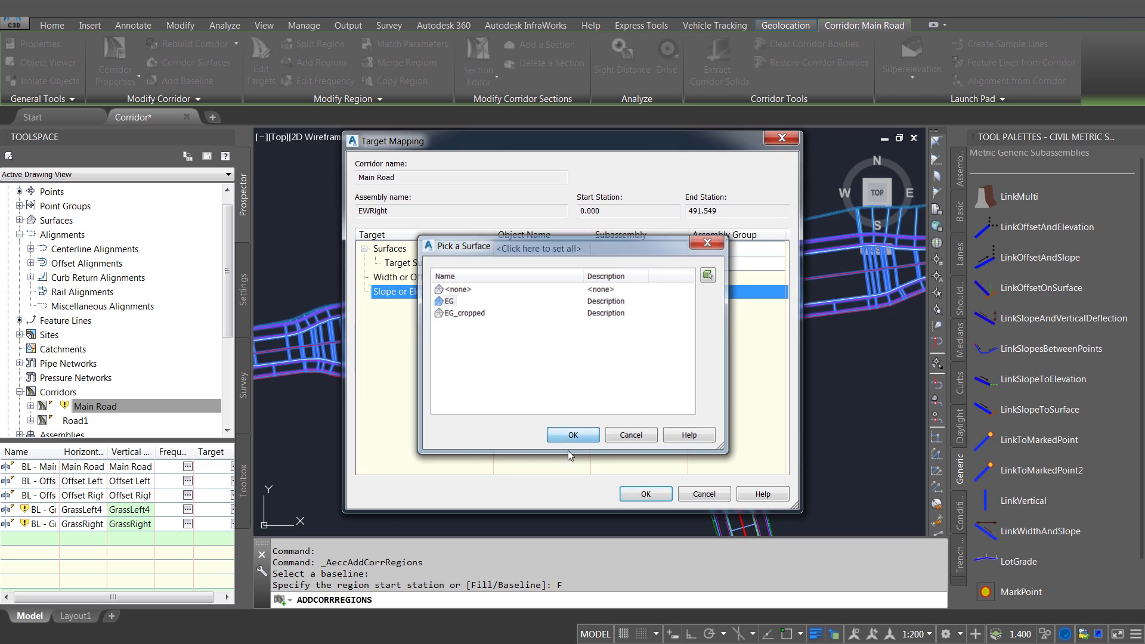
left_click(643, 494)
scroll(602, 376, "down", 3)
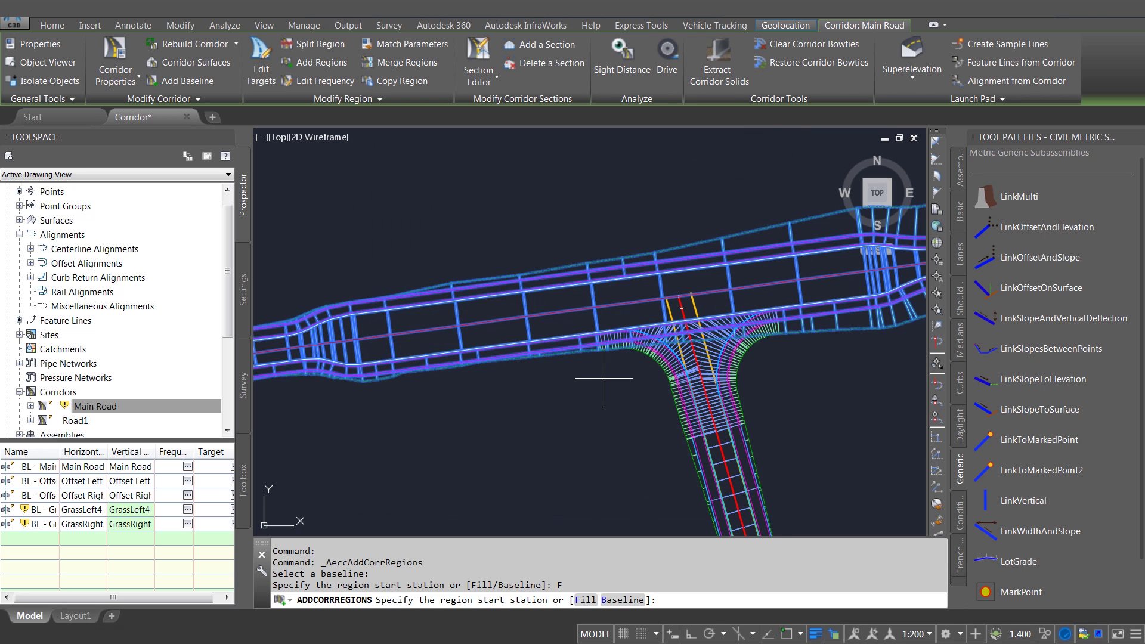
key("Escape")
key("Escape")
key("Escape")
- Split the Main Road corridor's EWRight region at station 177.200 m, where the side road junction's western kerb return begins
scroll(813, 345, "up", 2)
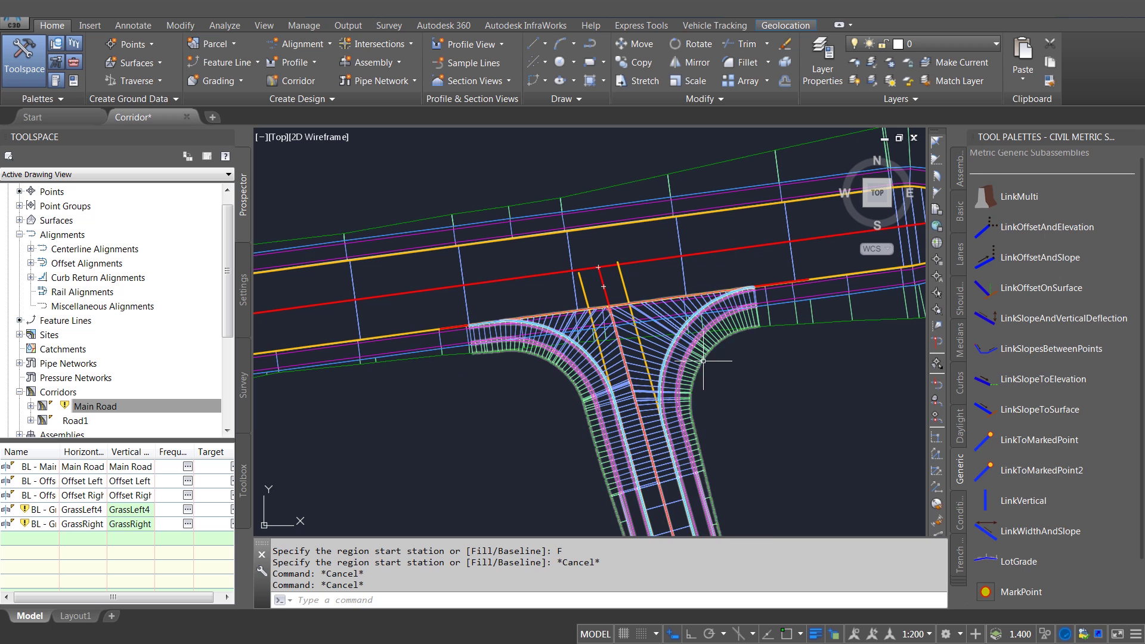
mouse_move(722, 358)
middle_mouse_down()
mouse_move(615, 372)
mouse_move(677, 361)
mouse_move(642, 363)
middle_mouse_up()
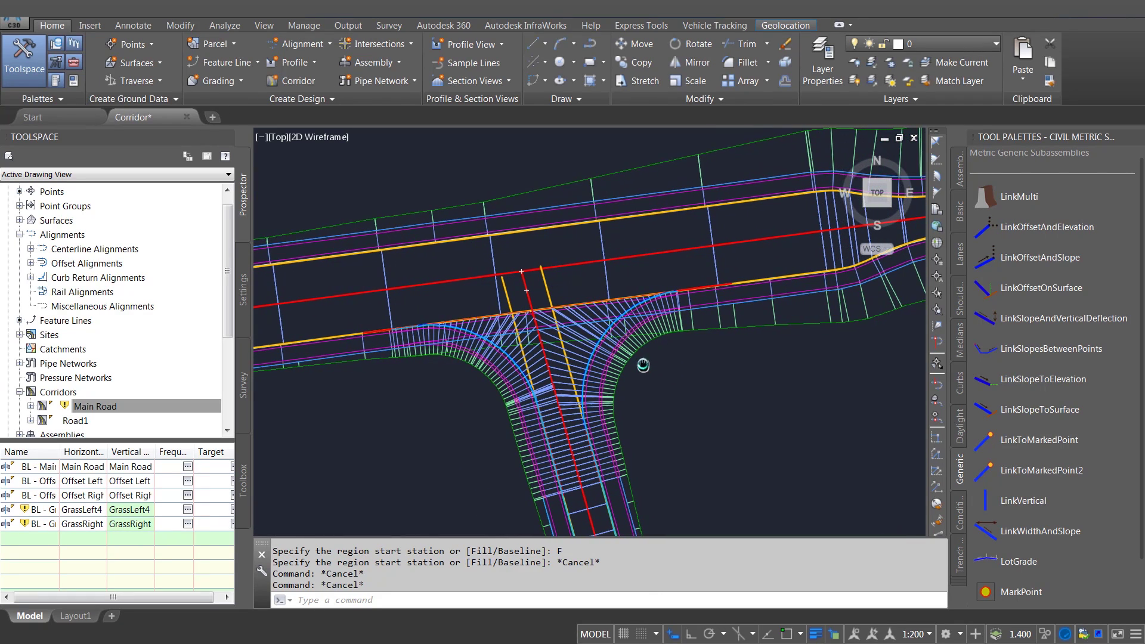
left_click(723, 324)
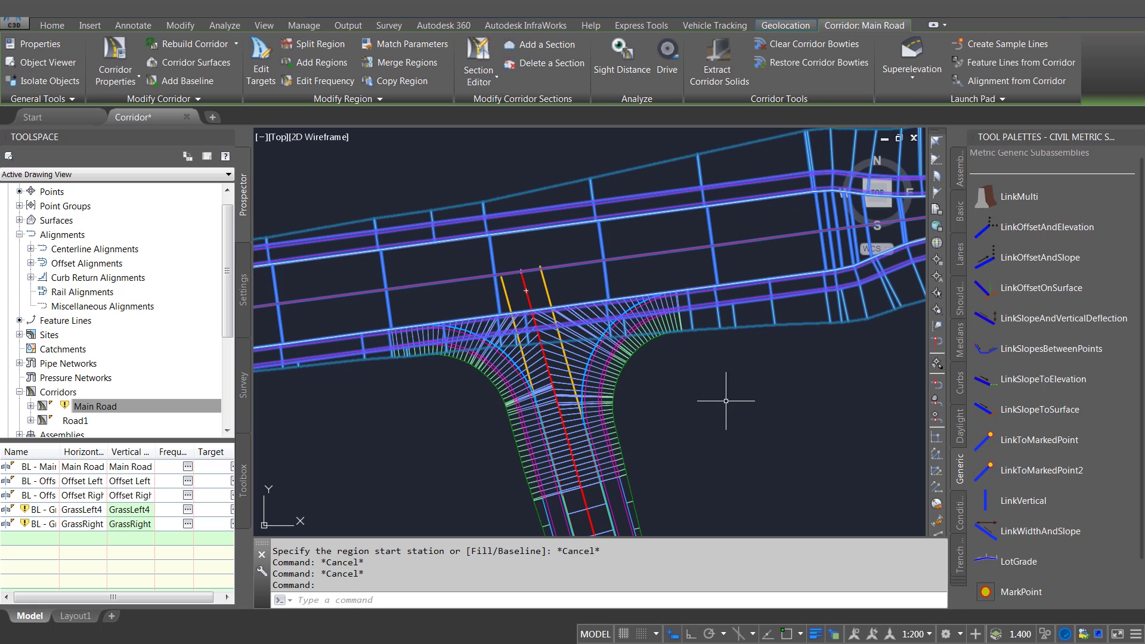
left_click(321, 43)
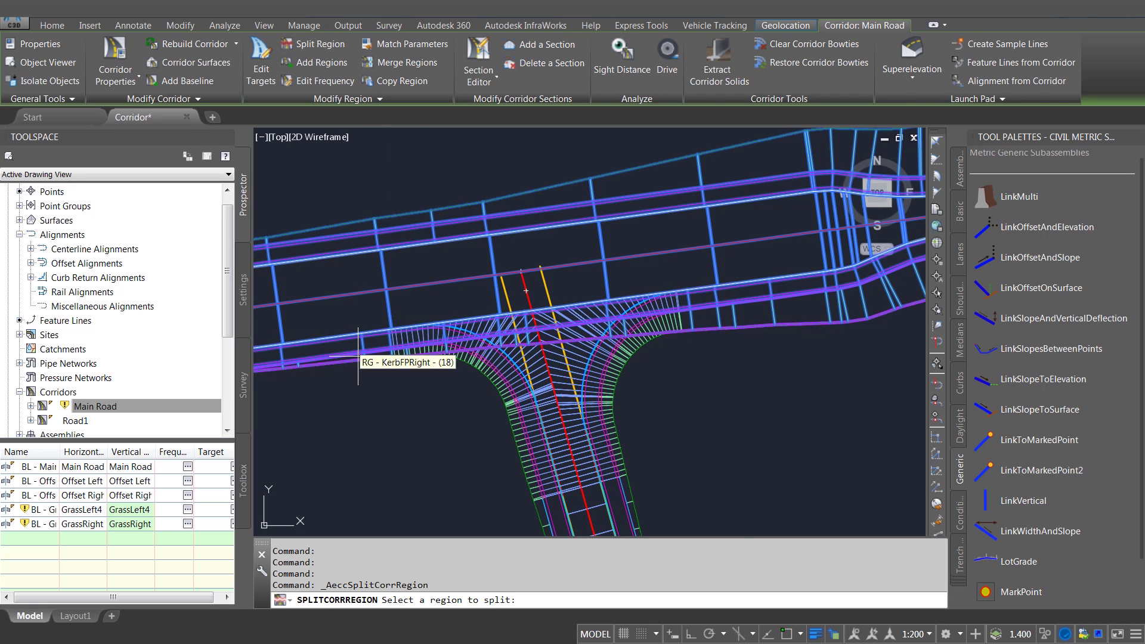
scroll(369, 366, "up", 4)
left_click(406, 341)
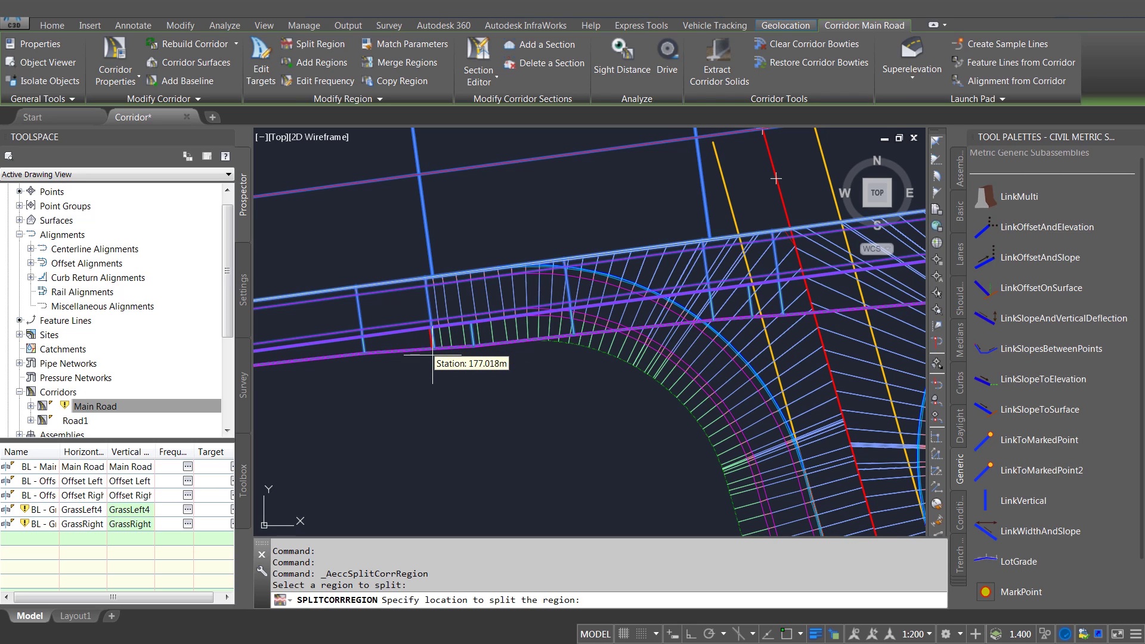
key("F3")
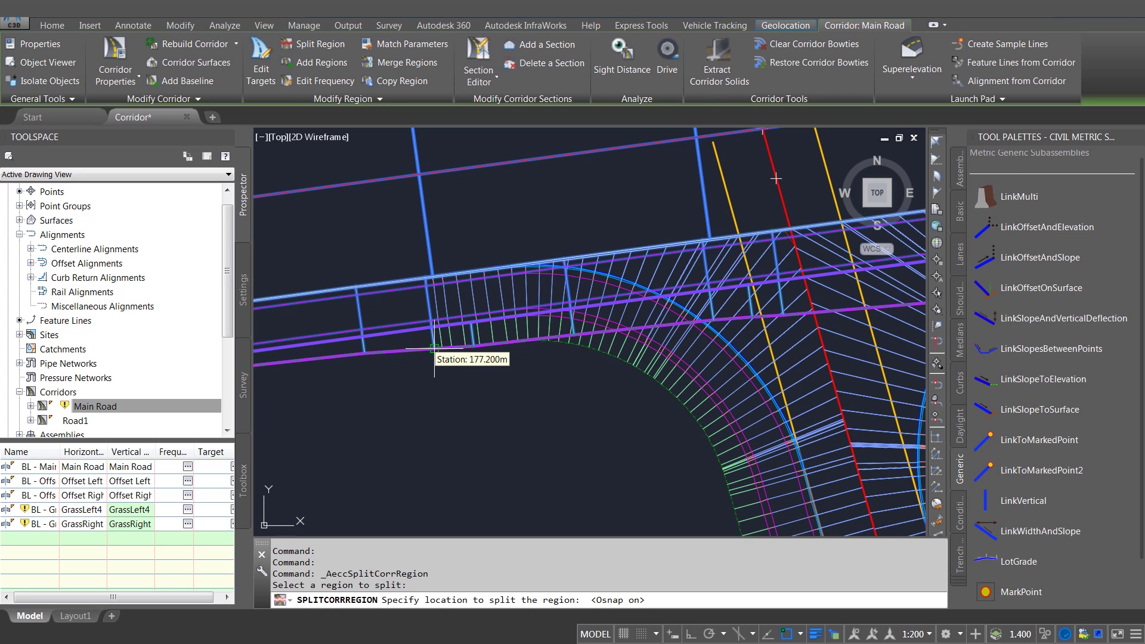
left_click(434, 348)
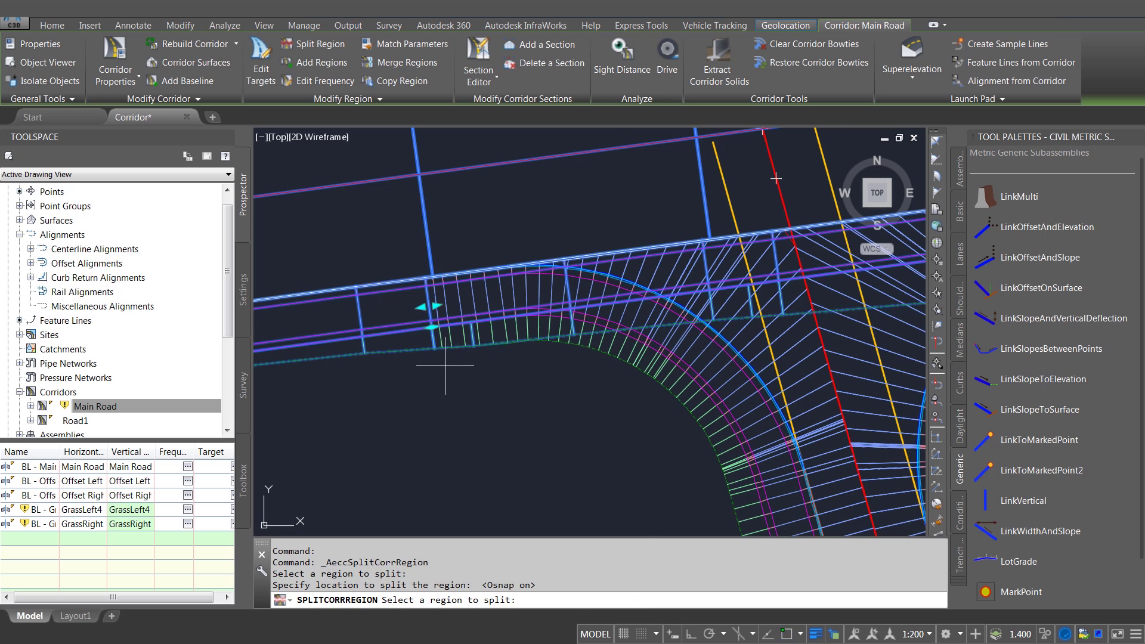
- Split the EWRight region again at station 230.189 m, at the eastern end of the side road junction
scroll(435, 350, "down", 3)
left_click(762, 322)
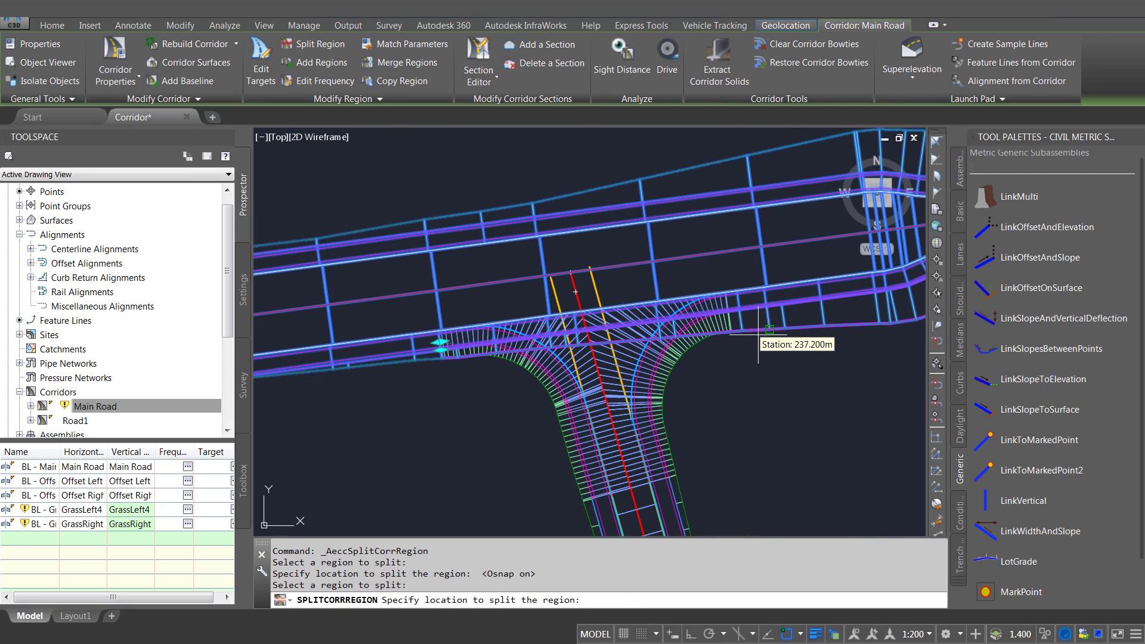
scroll(720, 326, "up", 3)
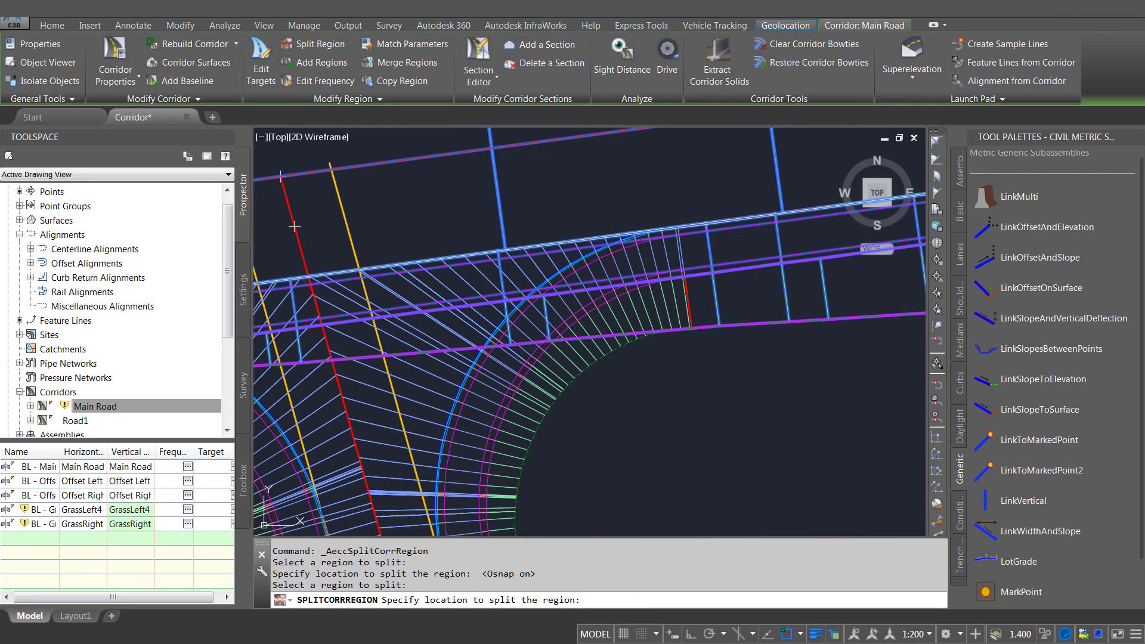
left_click(720, 325)
- Split the KerbFPRight region at both ends of the side road junction, at stations 252.989 m and 200.000 m
left_click(732, 248)
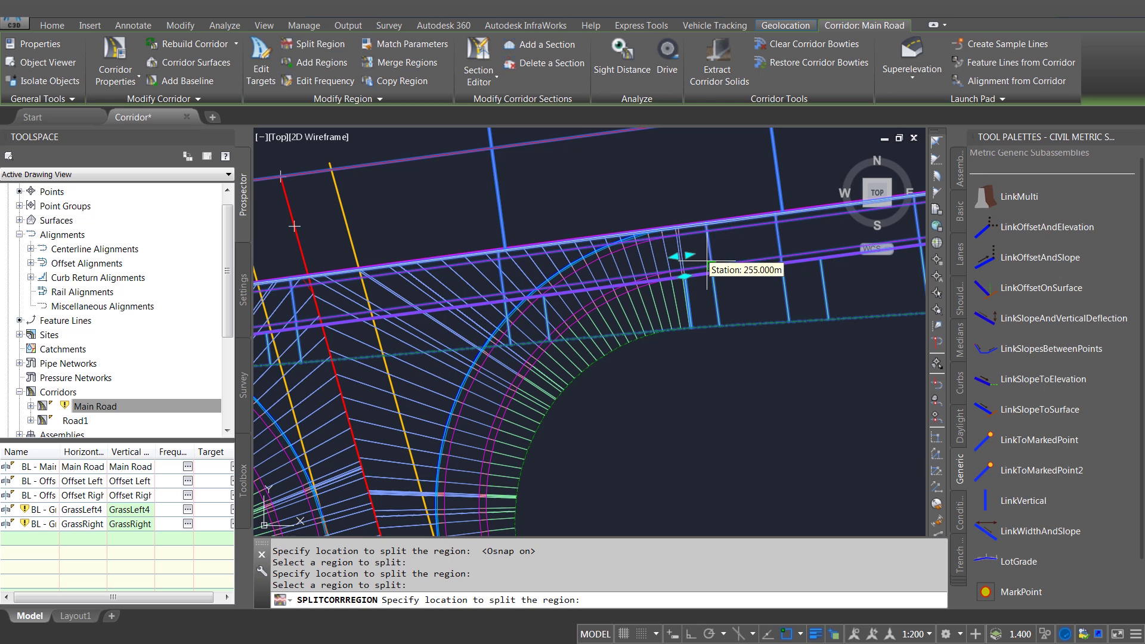
left_click(680, 236)
scroll(678, 256, "down", 2)
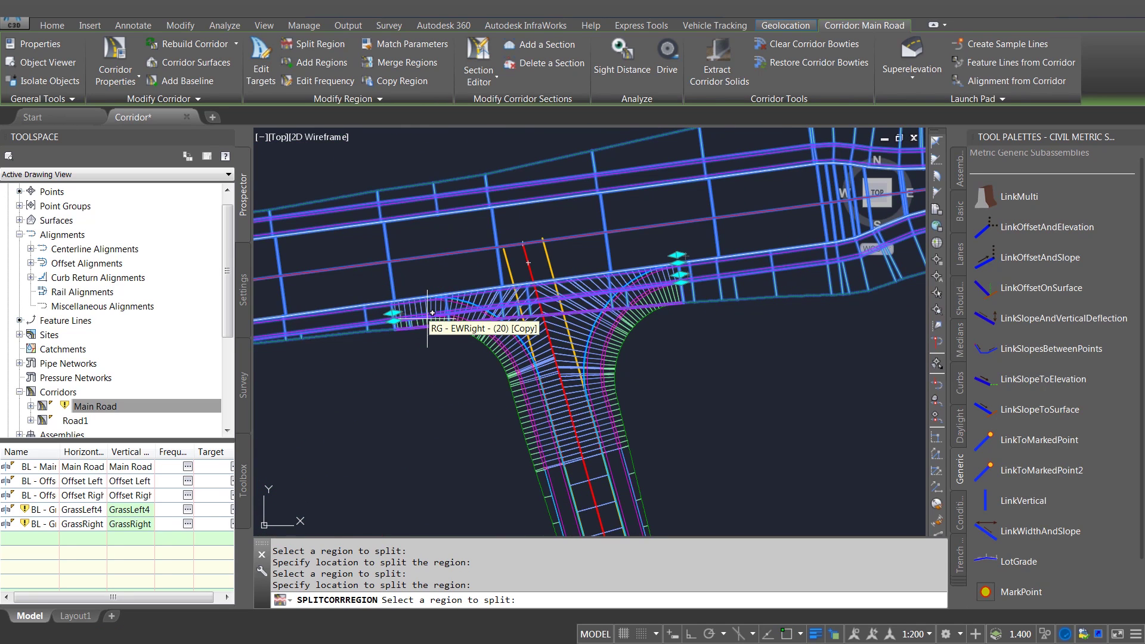
scroll(432, 313, "up", 4)
left_click(368, 288)
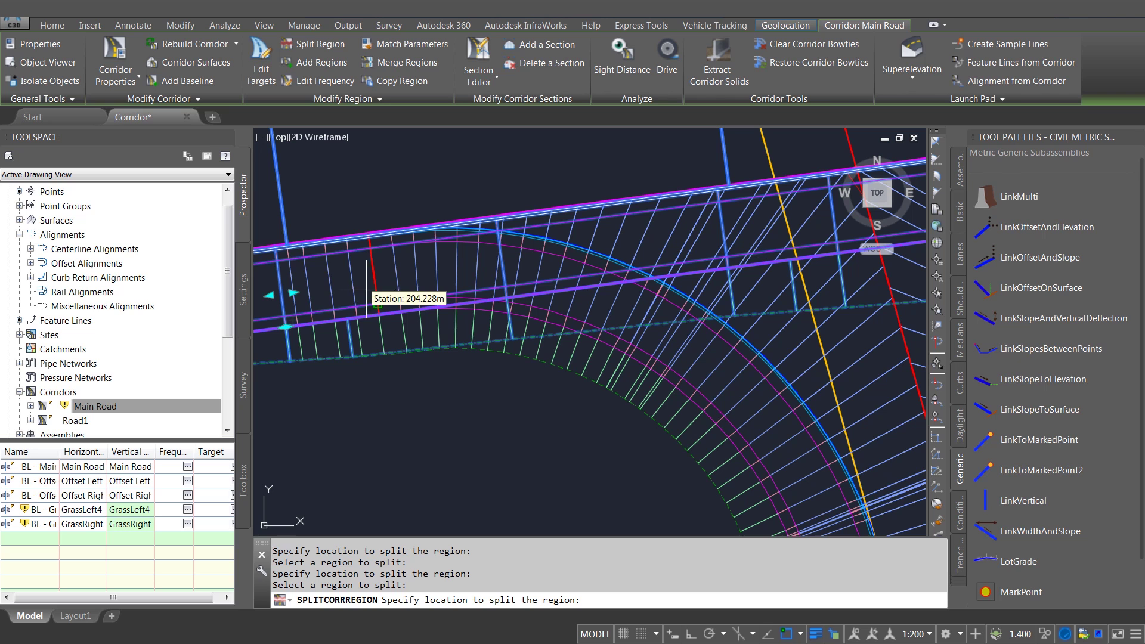
left_click(289, 270)
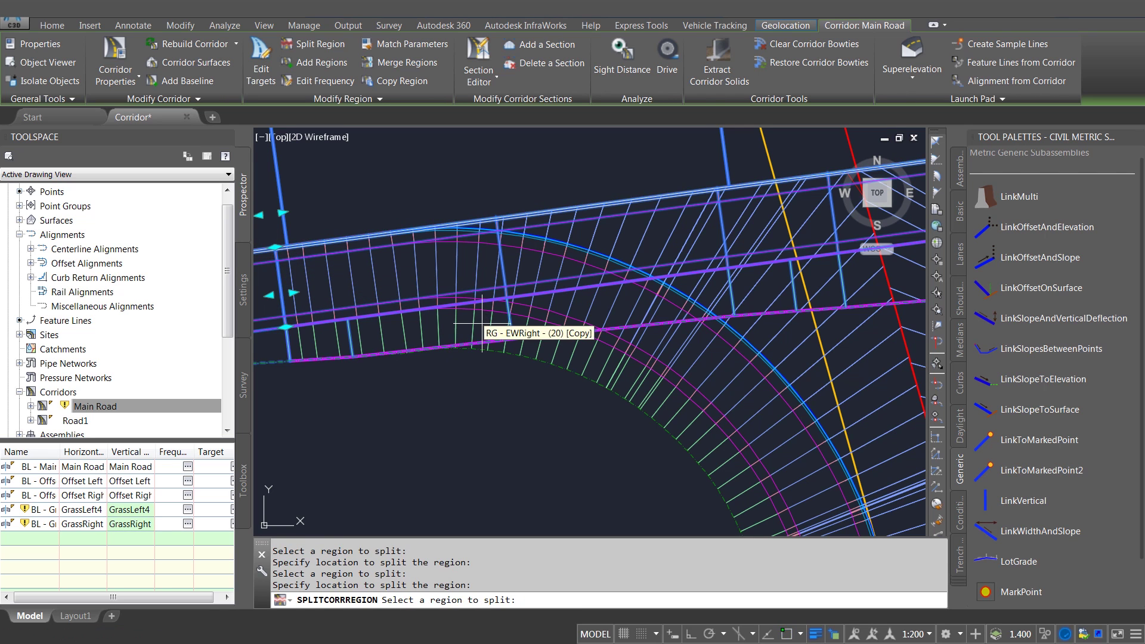
key("Escape")
key("Escape")
- In the Main Road corridor properties, remove the EWRight region between stations 177.200 m and 230.189 m on the GrassRight5 baseline
scroll(604, 316, "down", 3)
scroll(604, 316, "up", 2)
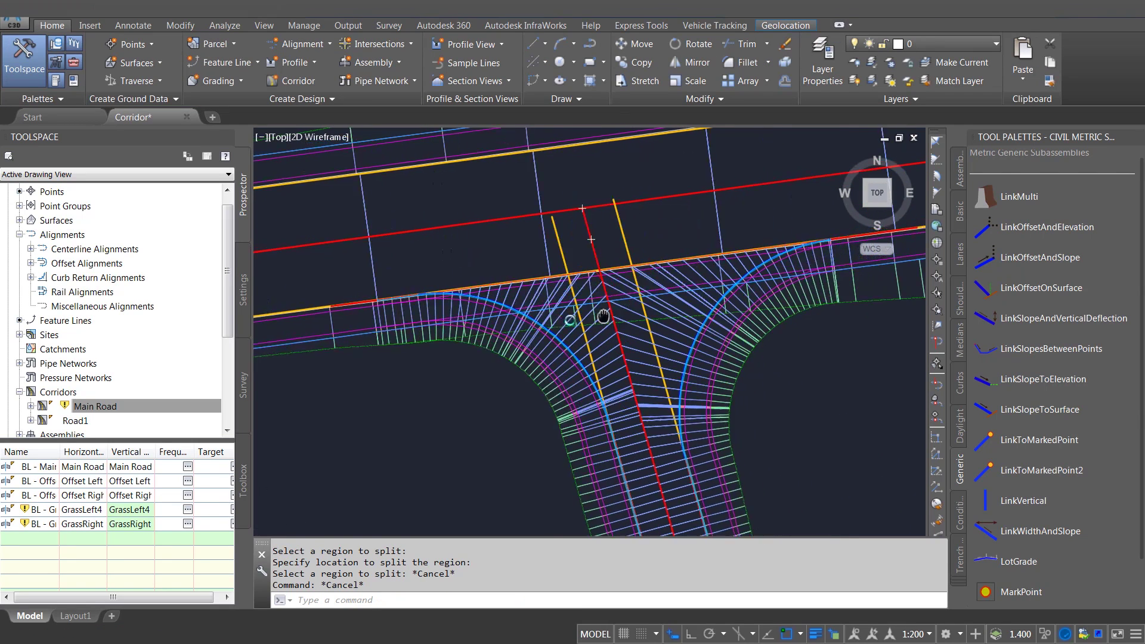
middle_click_drag(604, 316, 564, 324)
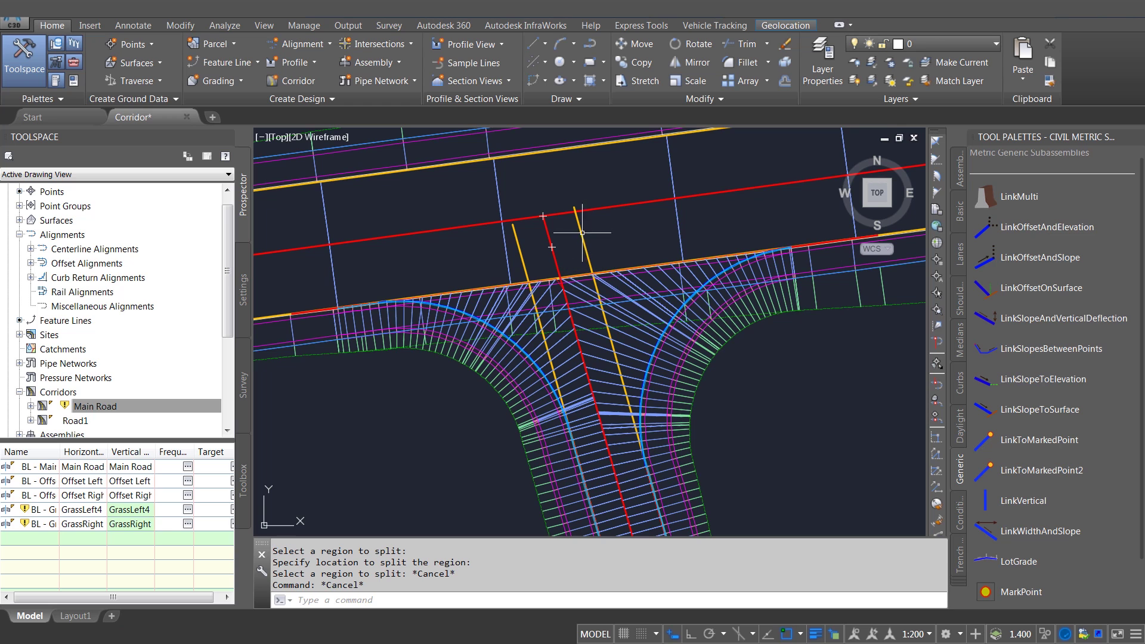
left_click(552, 247)
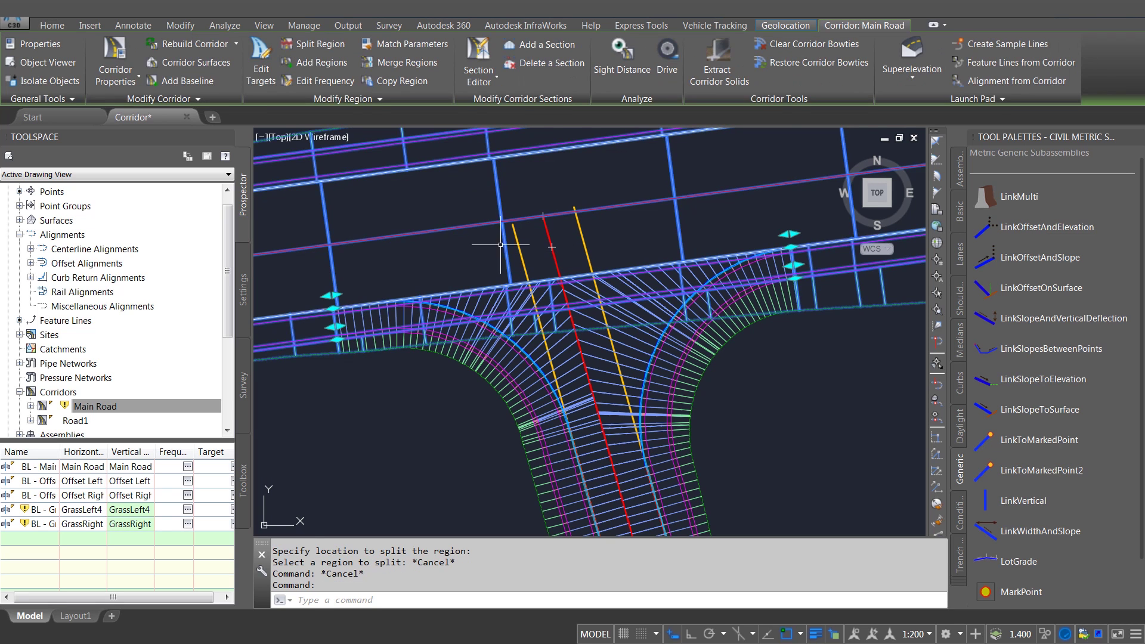
left_click(120, 66)
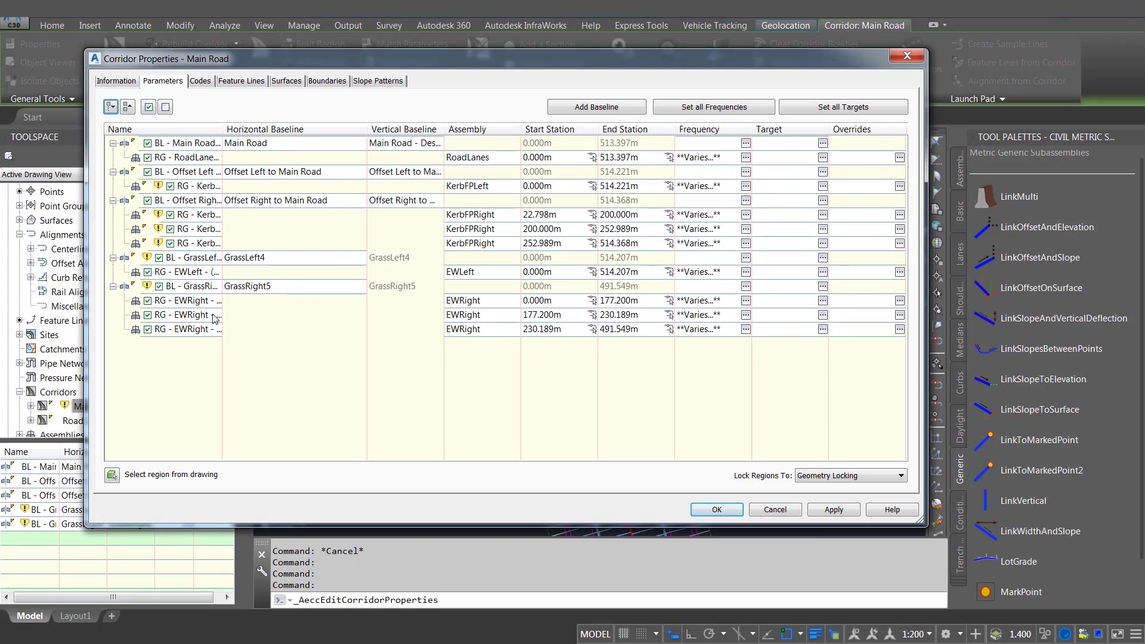
left_click(186, 316)
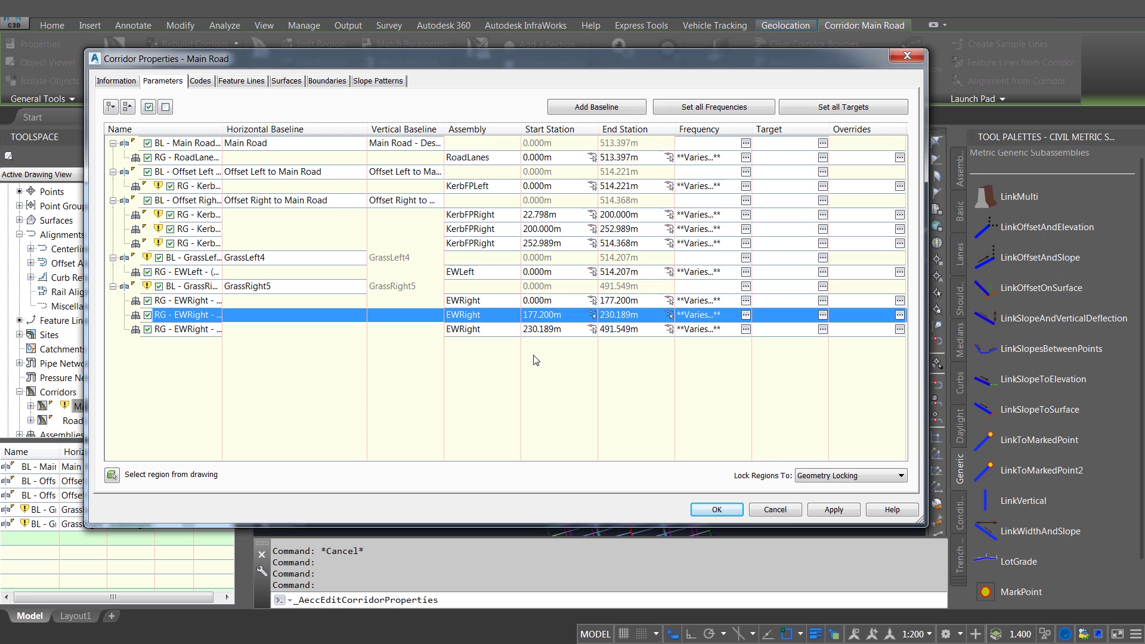
right_click(418, 315)
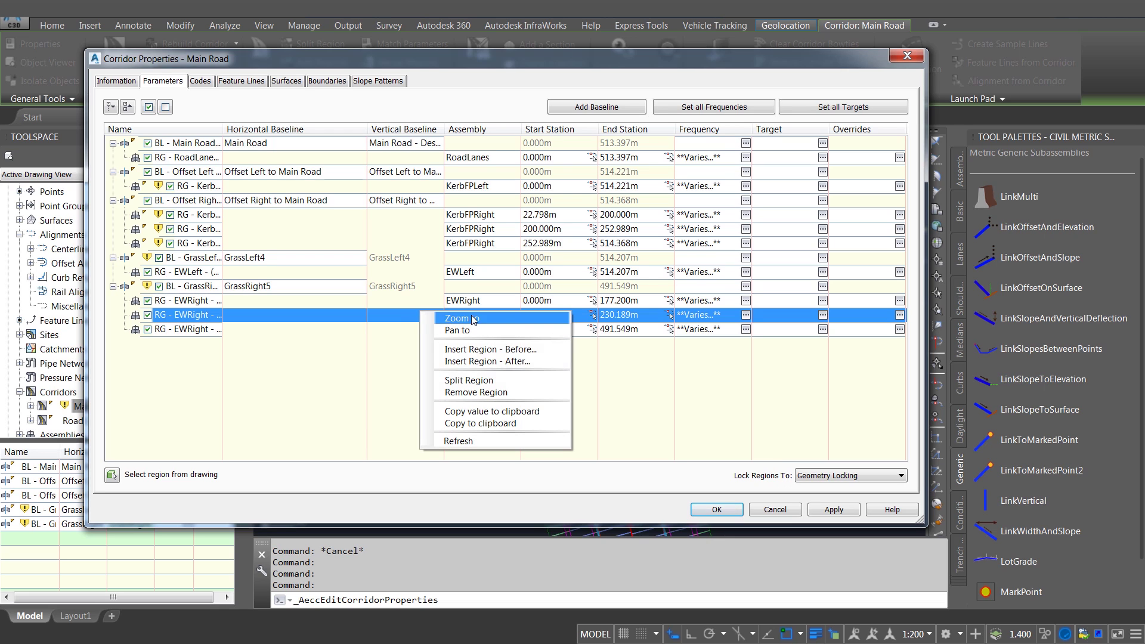
left_click(511, 391)
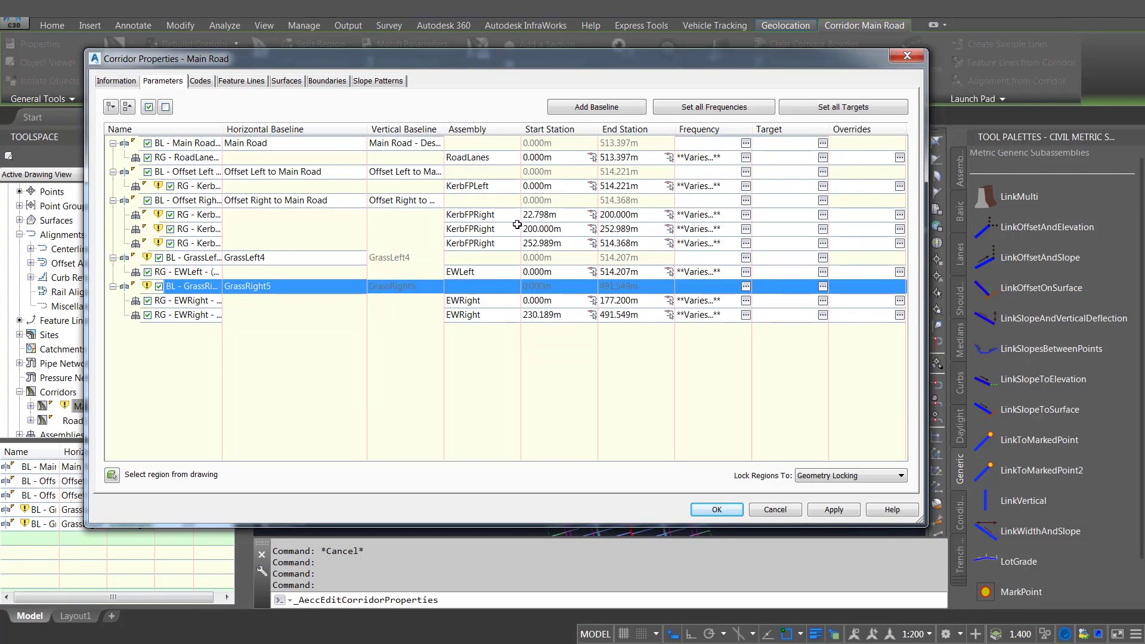
- Remove the KerbFPRight region between stations 200.000 m and 252.989 m from the right offset baseline
left_click(208, 229)
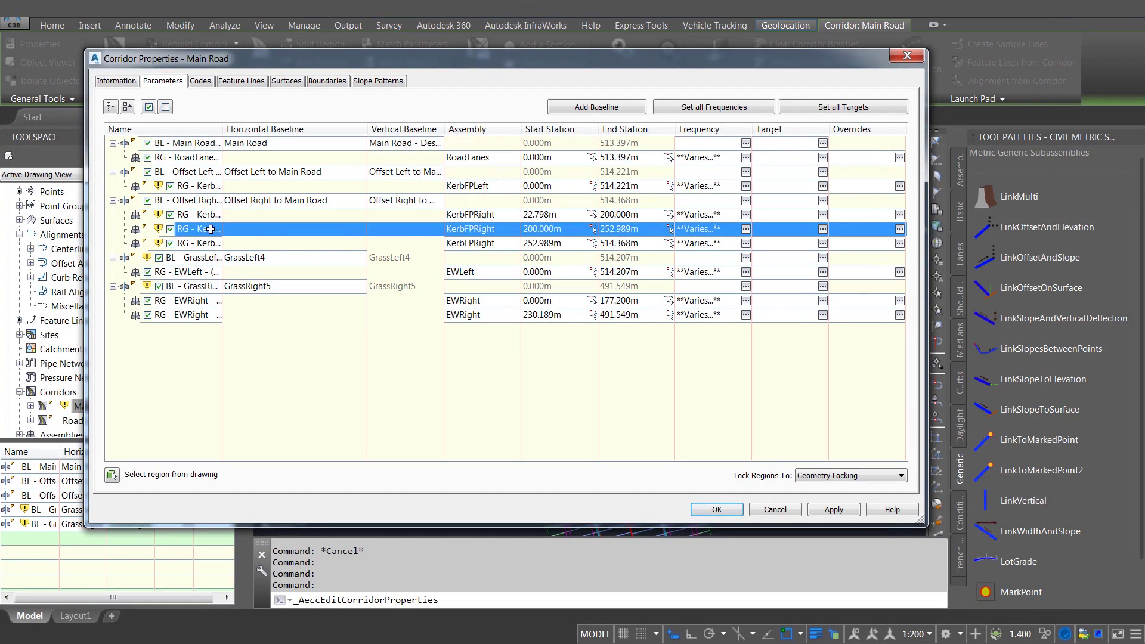
right_click(442, 234)
left_click(519, 314)
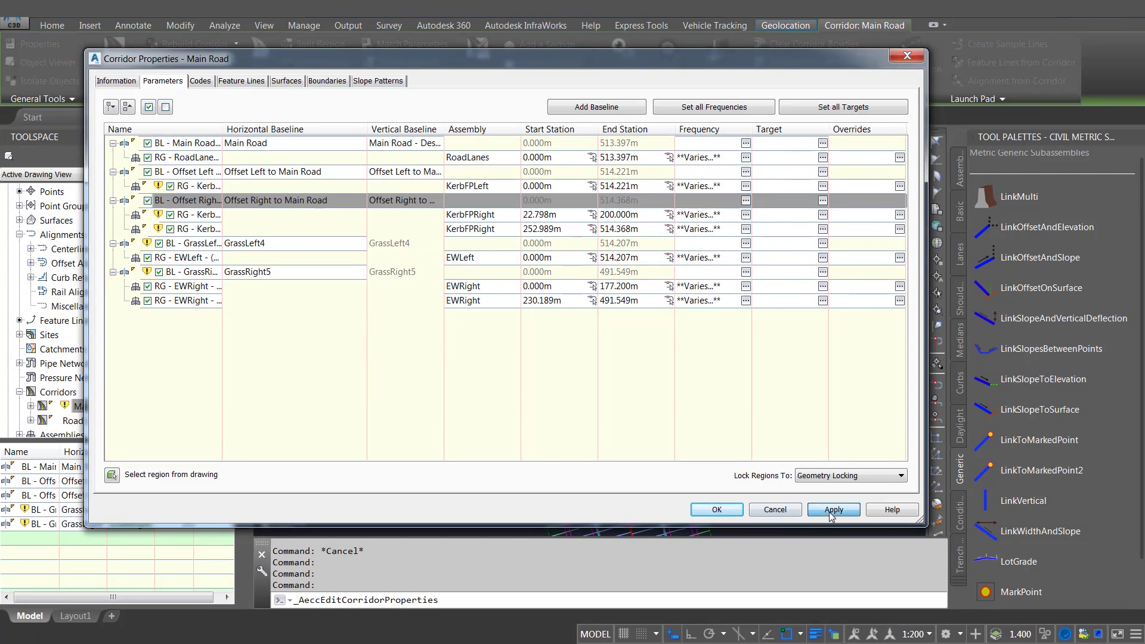
- Apply the region changes in the Main Road corridor properties, rebuild the corridor and close the properties
left_click(829, 512)
left_click(528, 352)
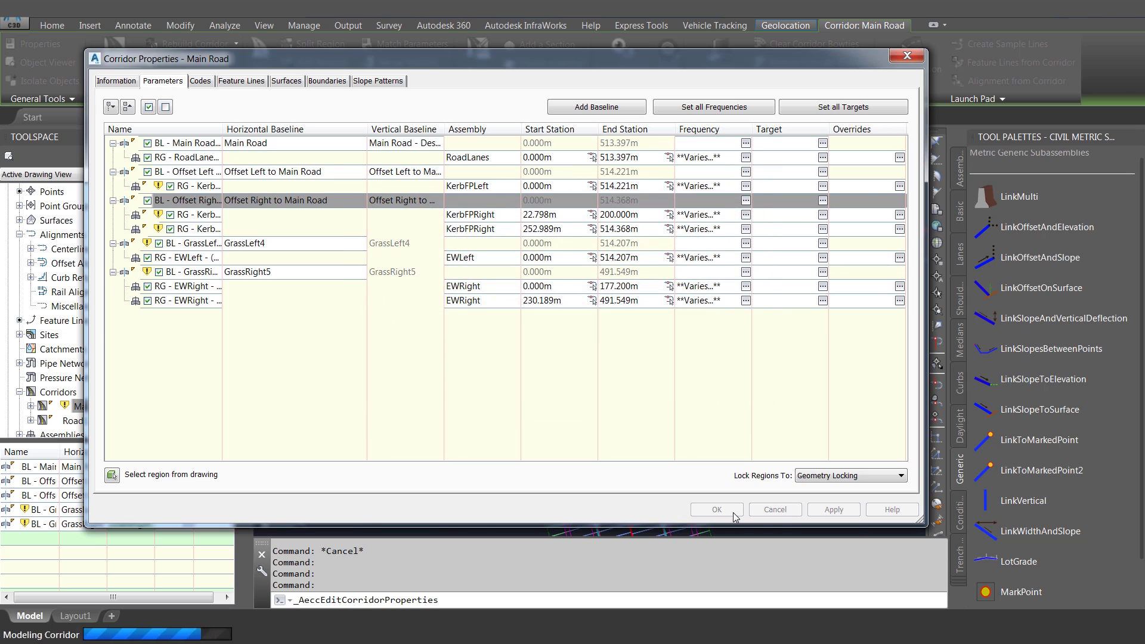
key("Escape")
key("Escape")
key("Escape")
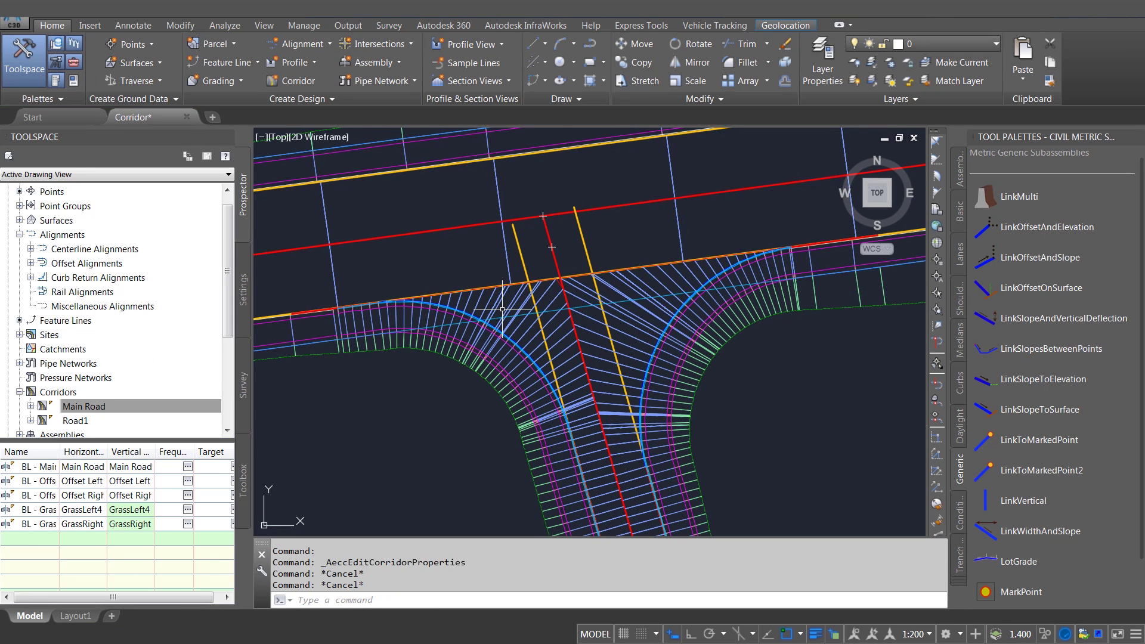
- Inspect the Road1 and Main Road corridors together in the Object Viewer, orbiting and zooming in on the side road junction
scroll(503, 310, "down", 3)
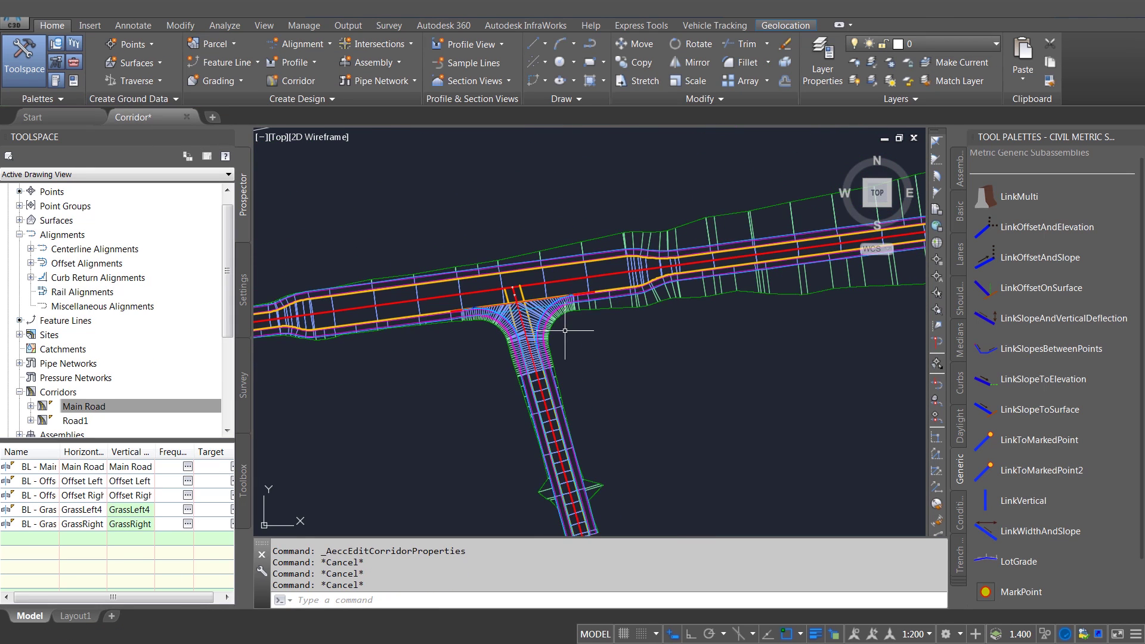
scroll(581, 323, "up", 3)
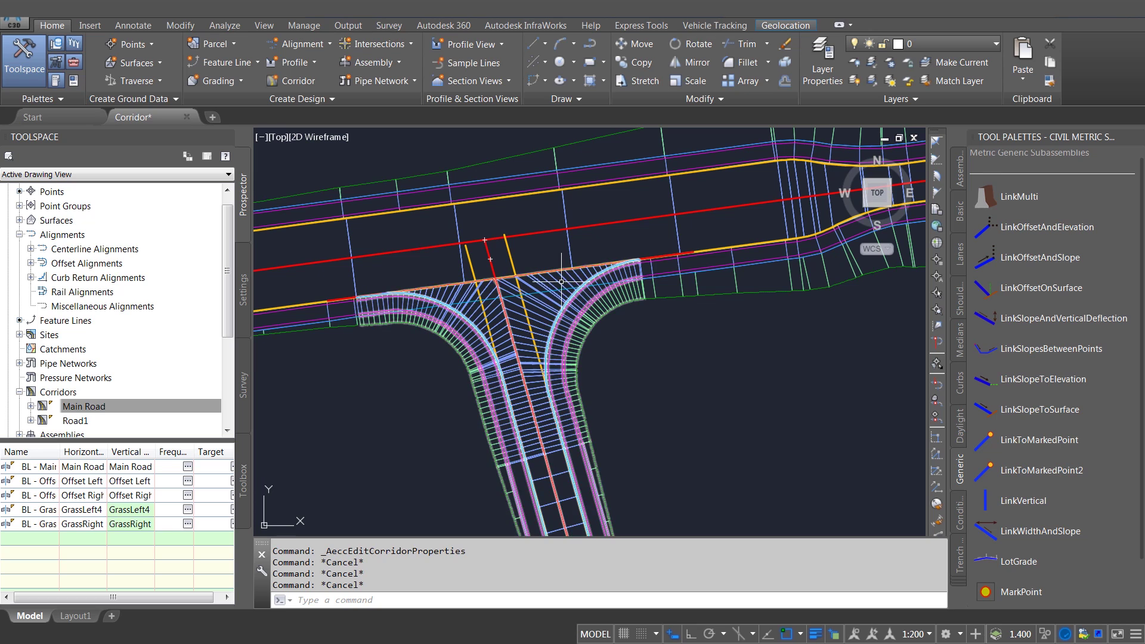
left_click(556, 273)
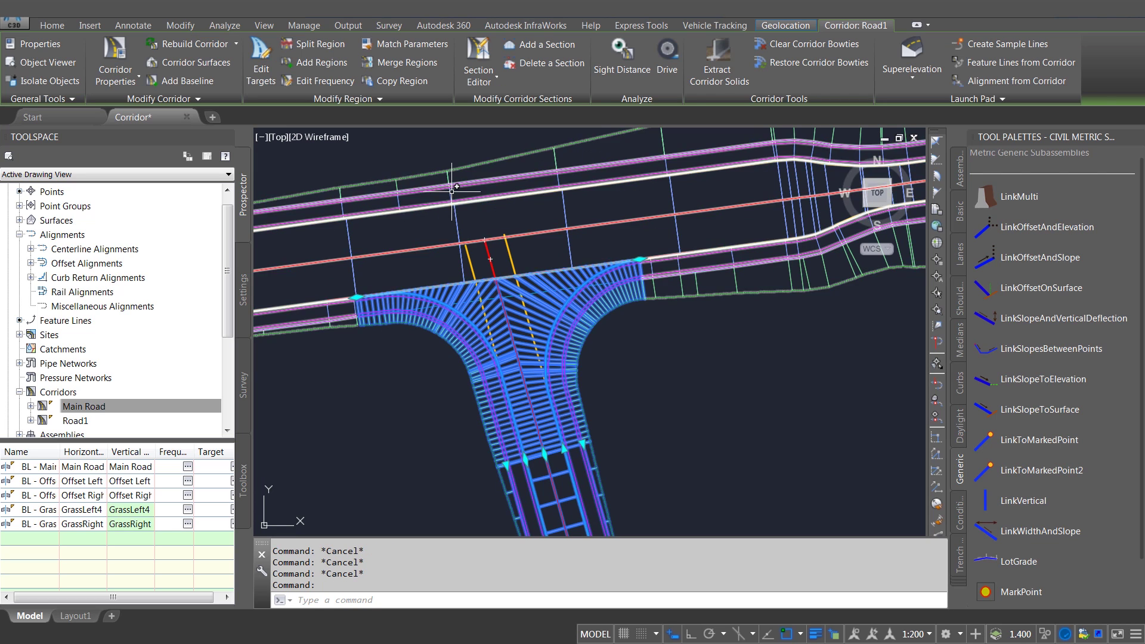
left_click(484, 232)
right_click(483, 232)
left_click(531, 469)
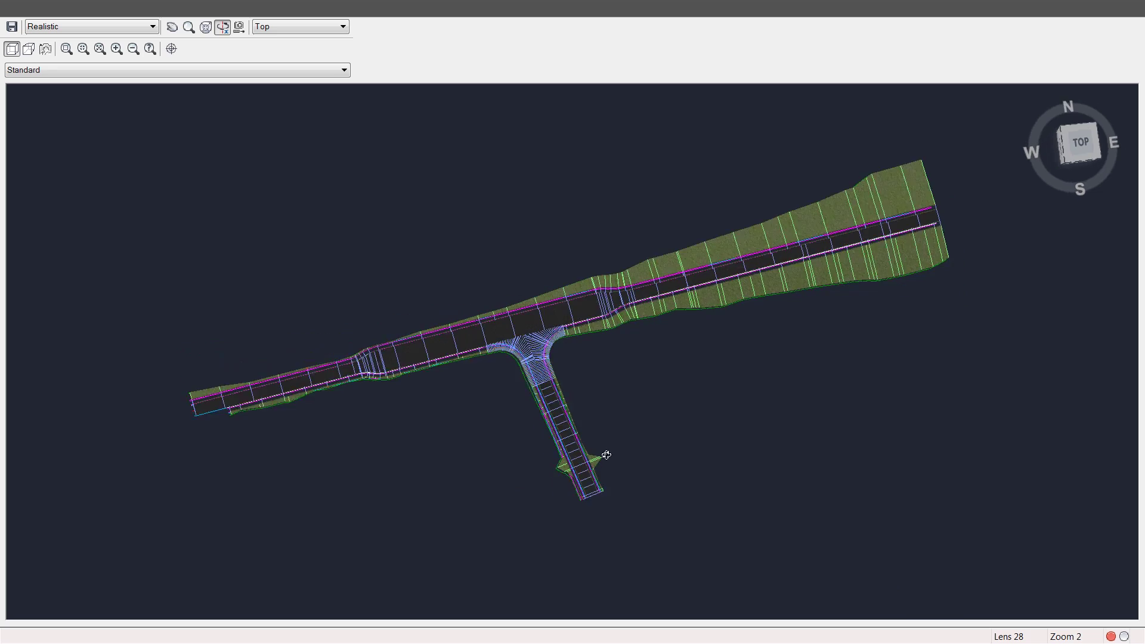
left_click_drag(523, 491, 614, 321)
left_click_drag(591, 434, 580, 390)
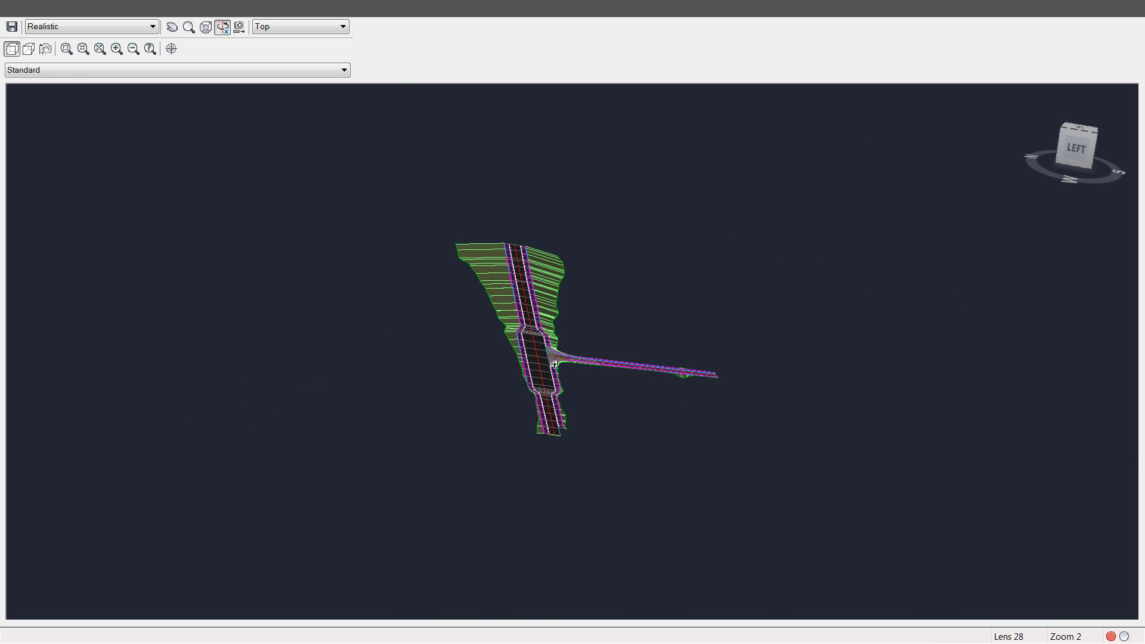
scroll(554, 364, "up", 5)
key("Escape")
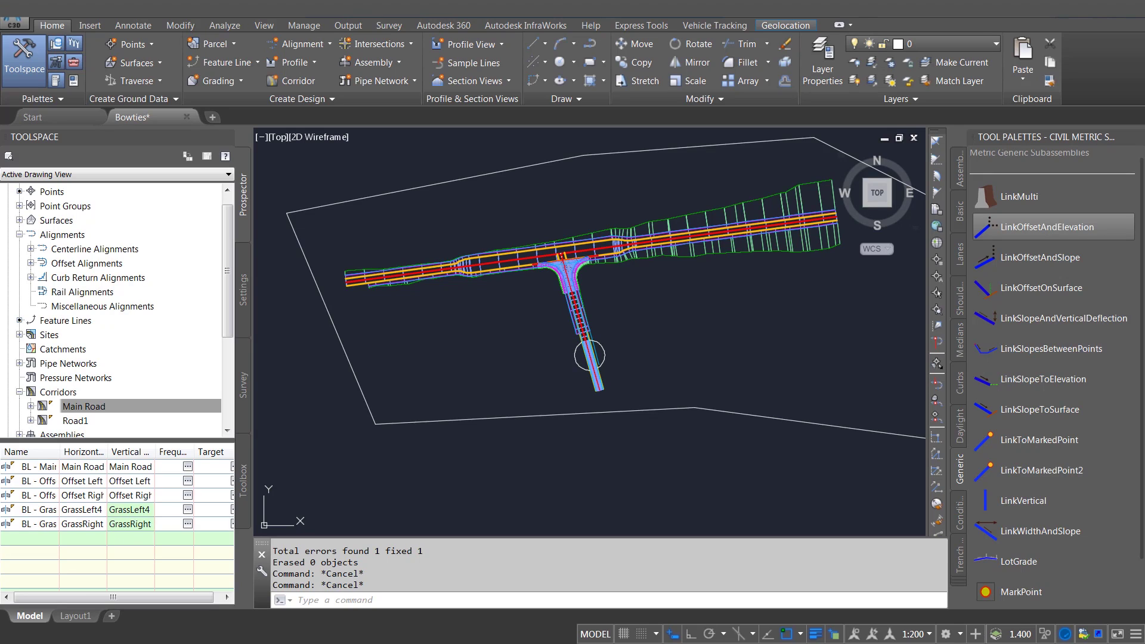
- For Road1's RoadLanes region from station 94.624 to 147.461, target the left lane width to the eastern arc of the turning circle
scroll(593, 353, "up", 4)
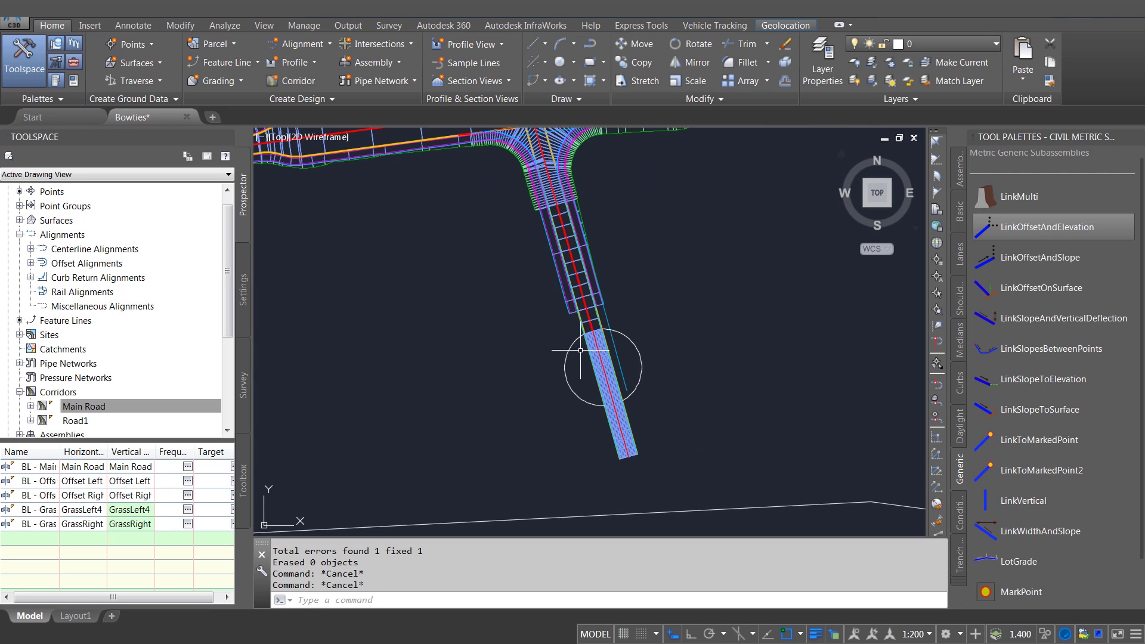
scroll(594, 353, "up", 2)
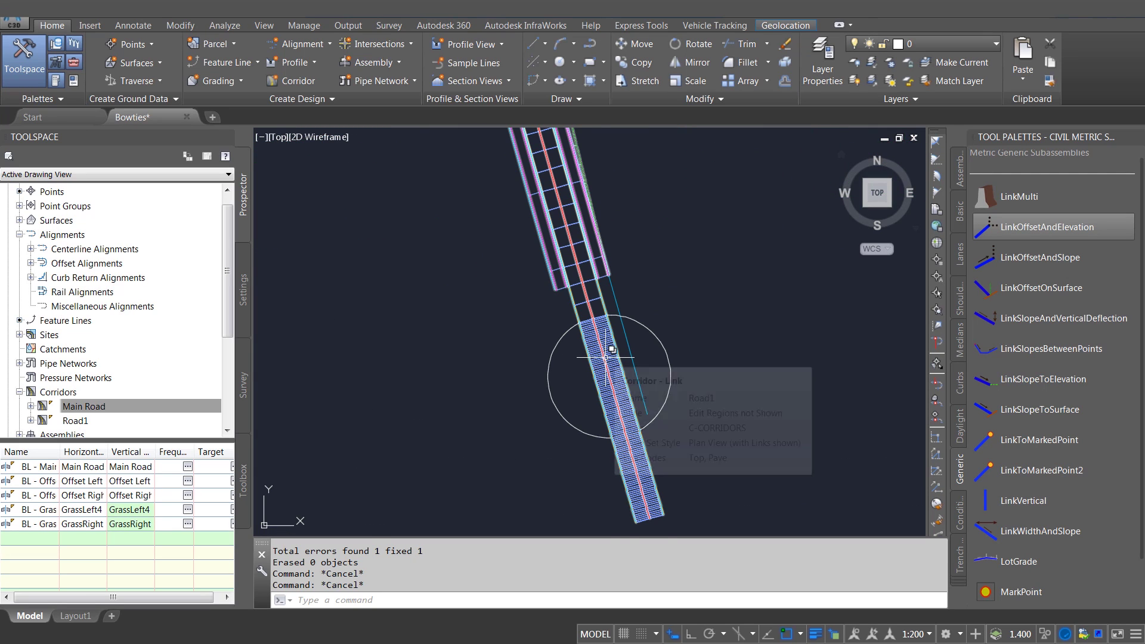
scroll(612, 366, "up", 4)
mouse_move(613, 366)
middle_mouse_down()
mouse_move(606, 325)
mouse_move(538, 280)
middle_mouse_up()
scroll(545, 281, "down", 2)
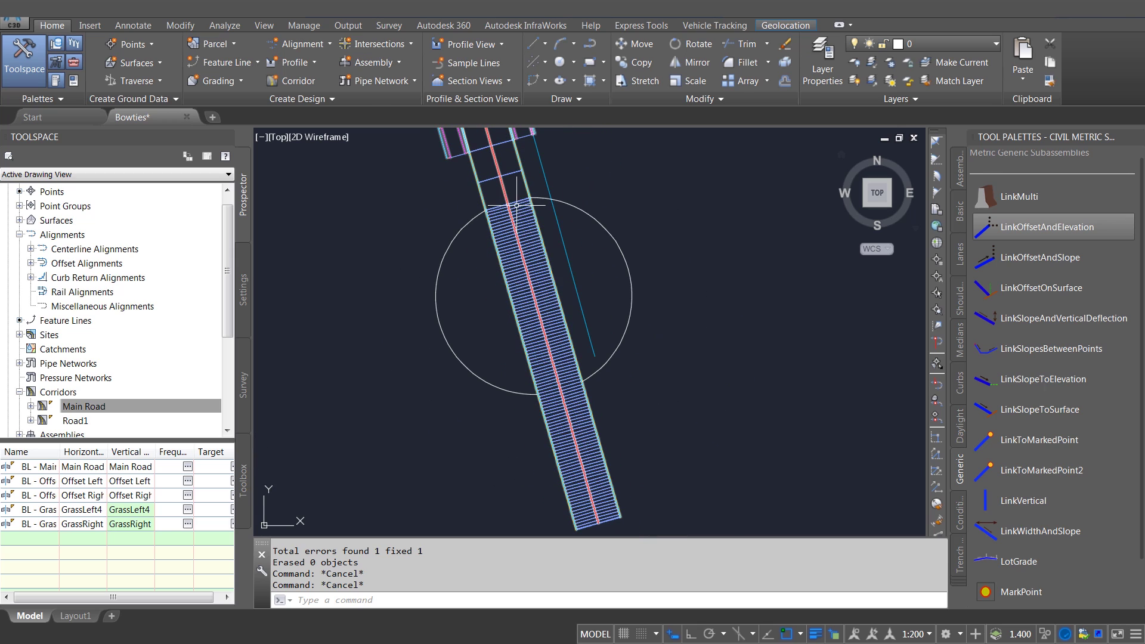
left_click(540, 229)
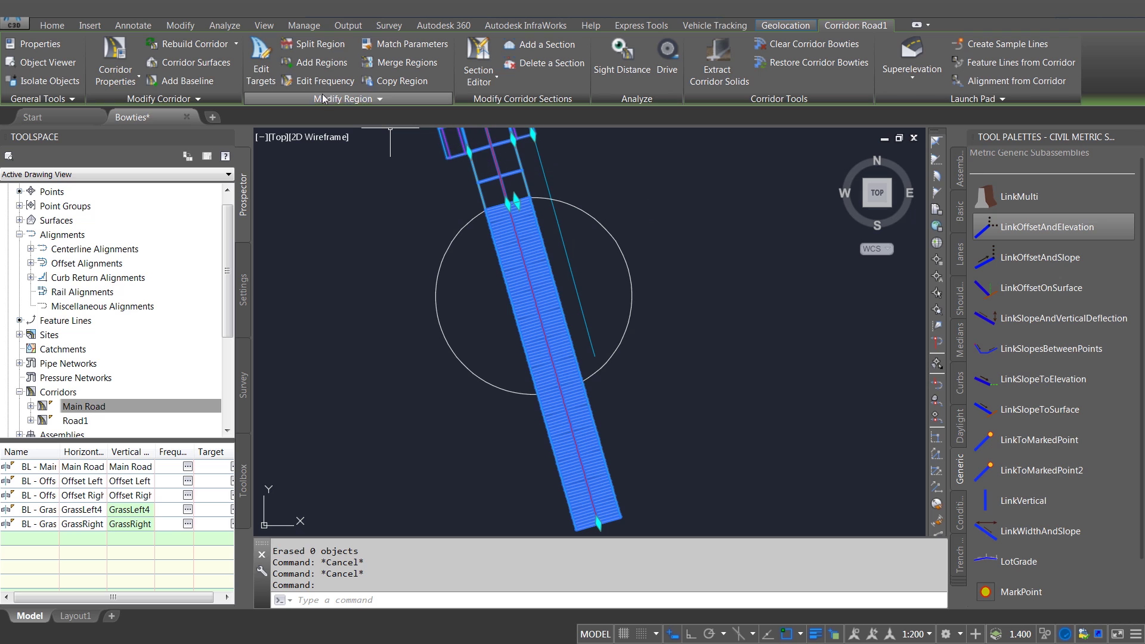
left_click(531, 251)
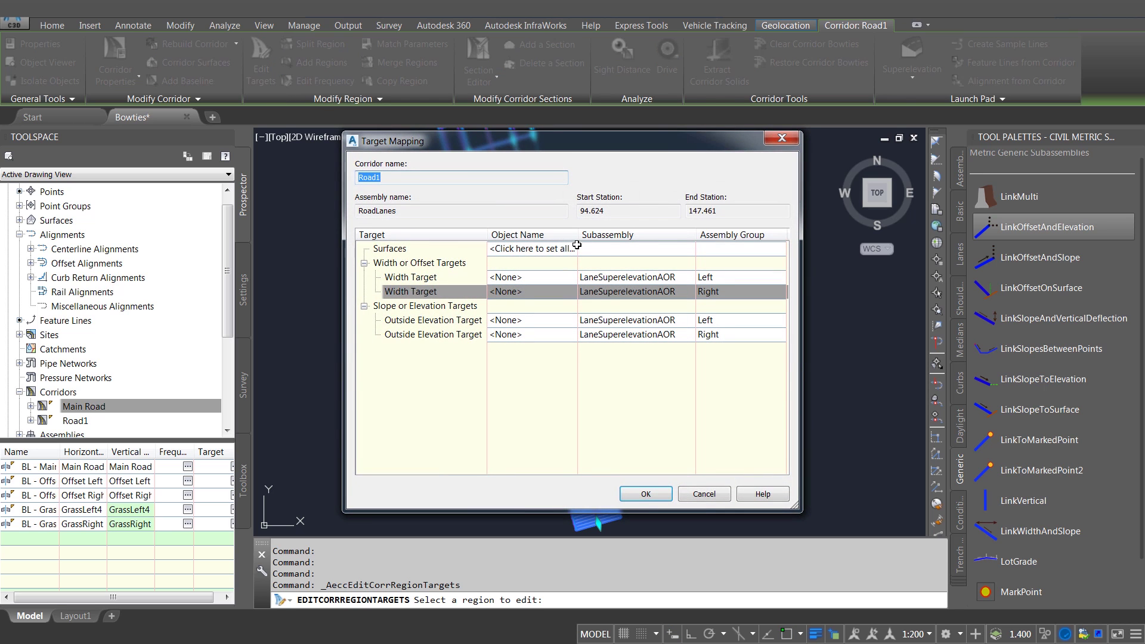
left_click(523, 278)
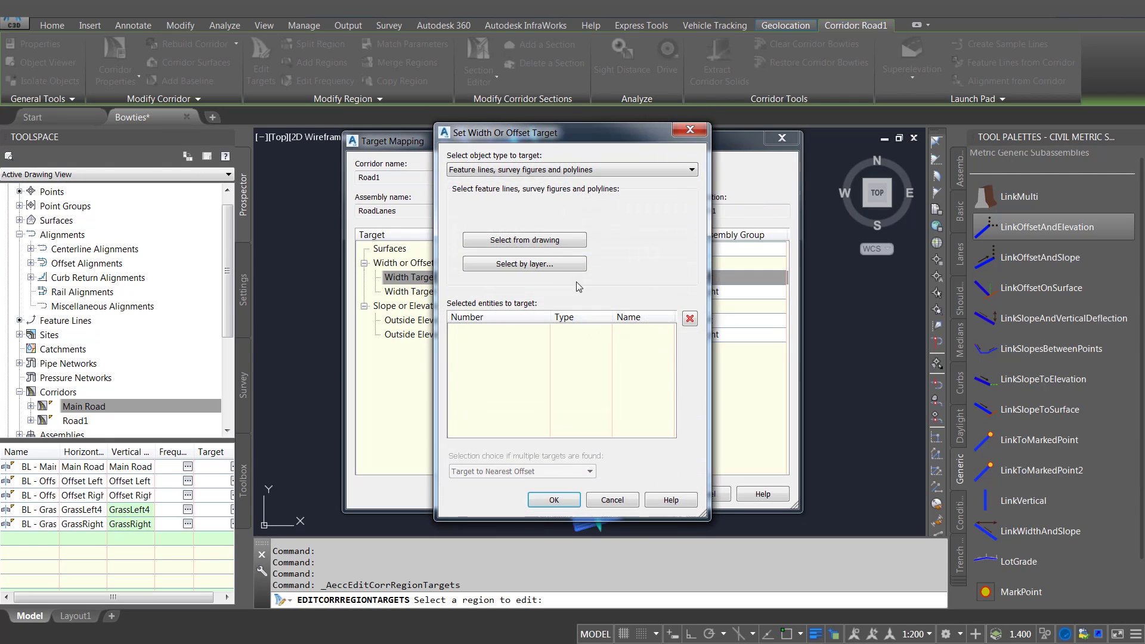
left_click(535, 244)
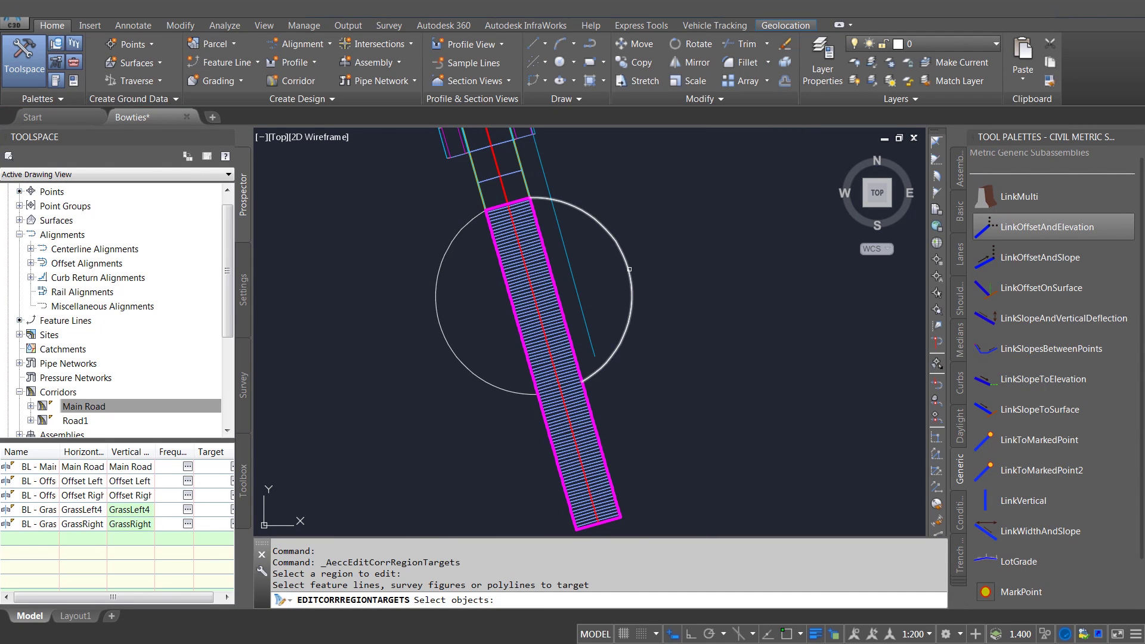
left_click(630, 269)
key("Return")
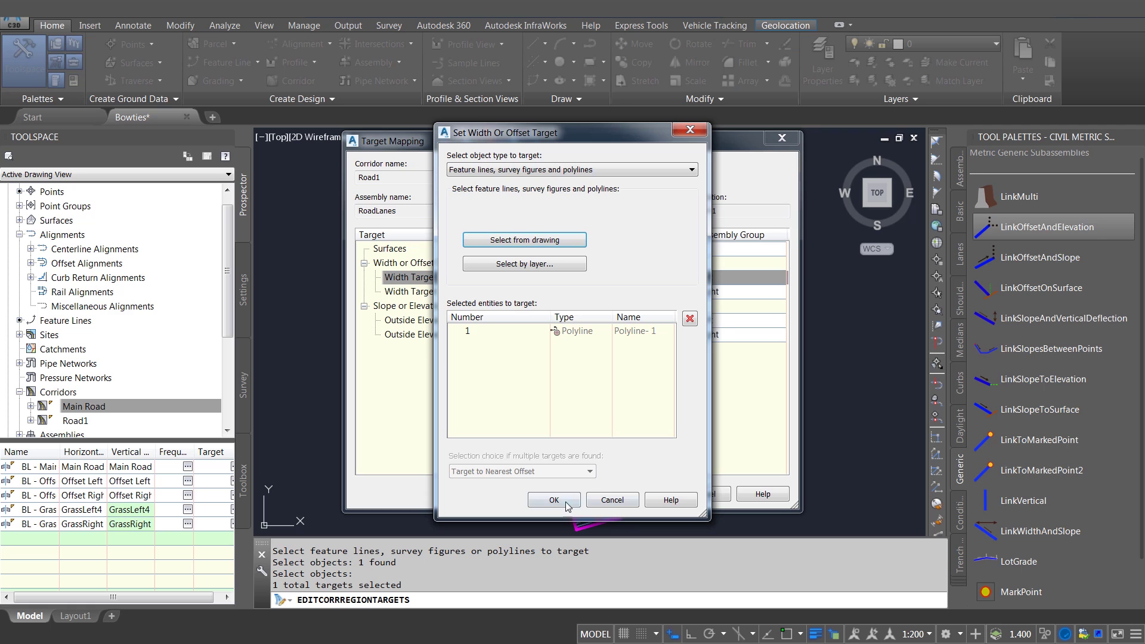
left_click(555, 501)
- Target the region's right lane width to the western arc of the turning circle and apply the target mapping
left_click(529, 291)
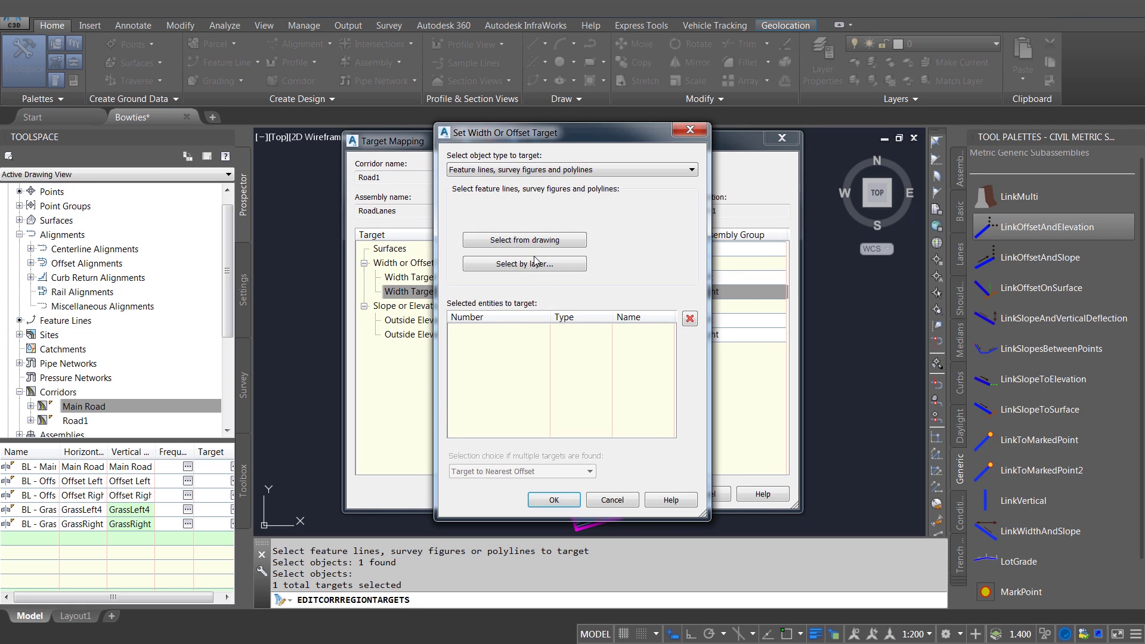
left_click(535, 244)
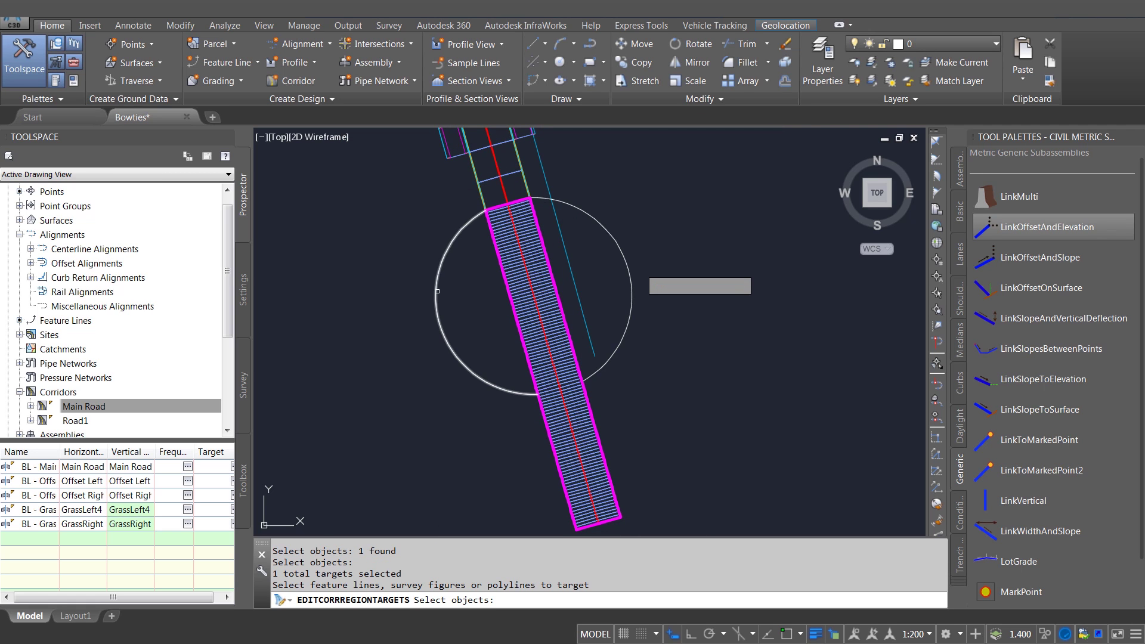
left_click(434, 293)
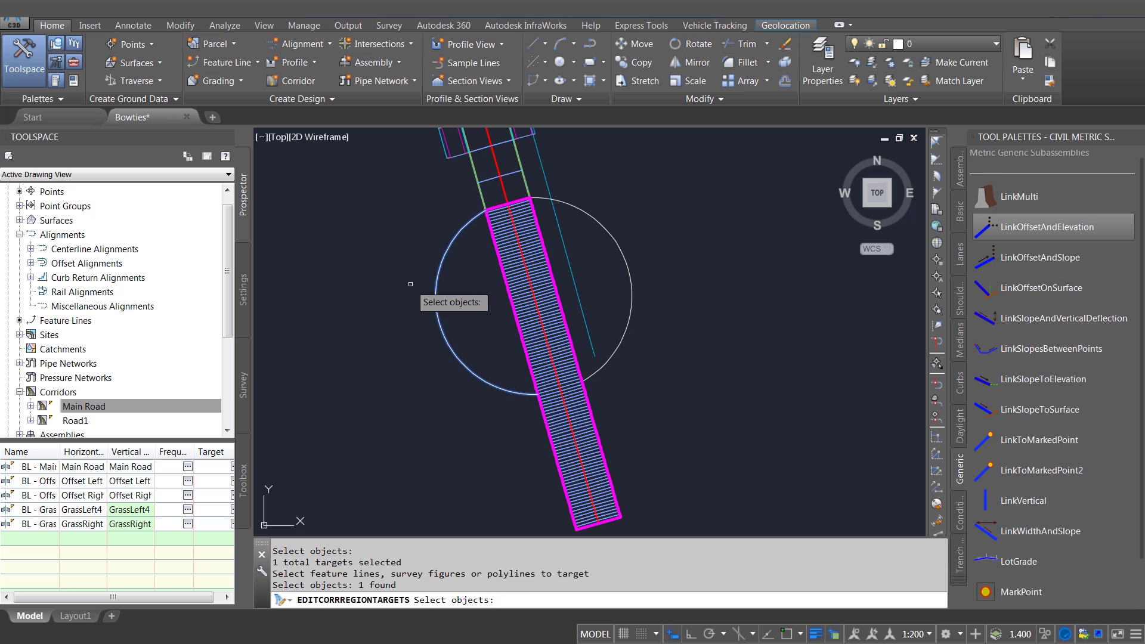
key("Return")
left_click(546, 504)
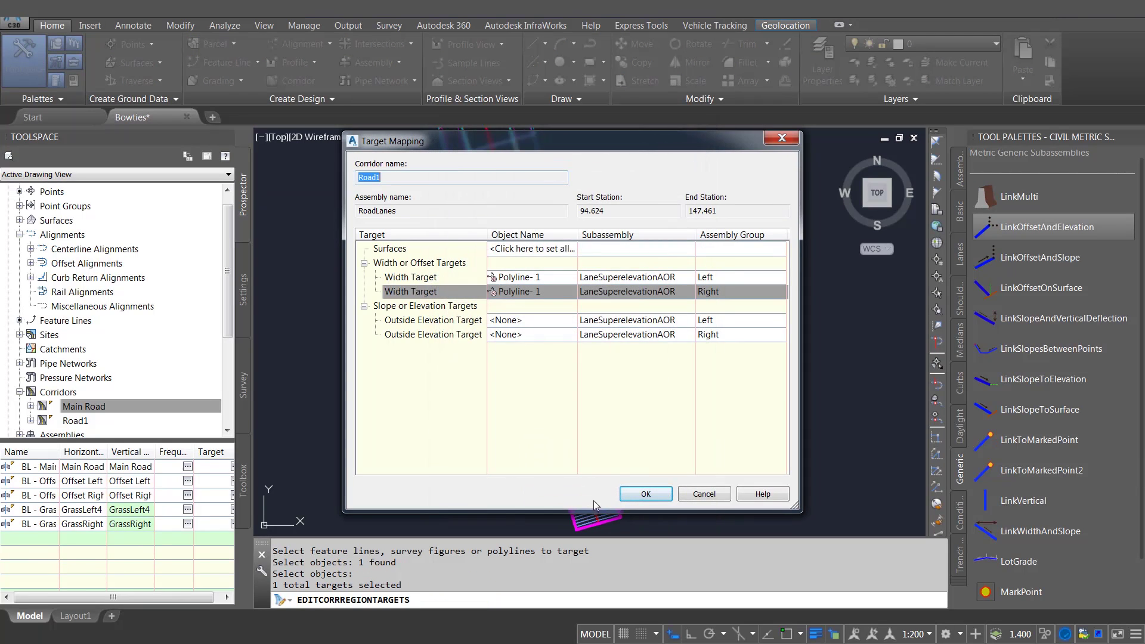
left_click(634, 492)
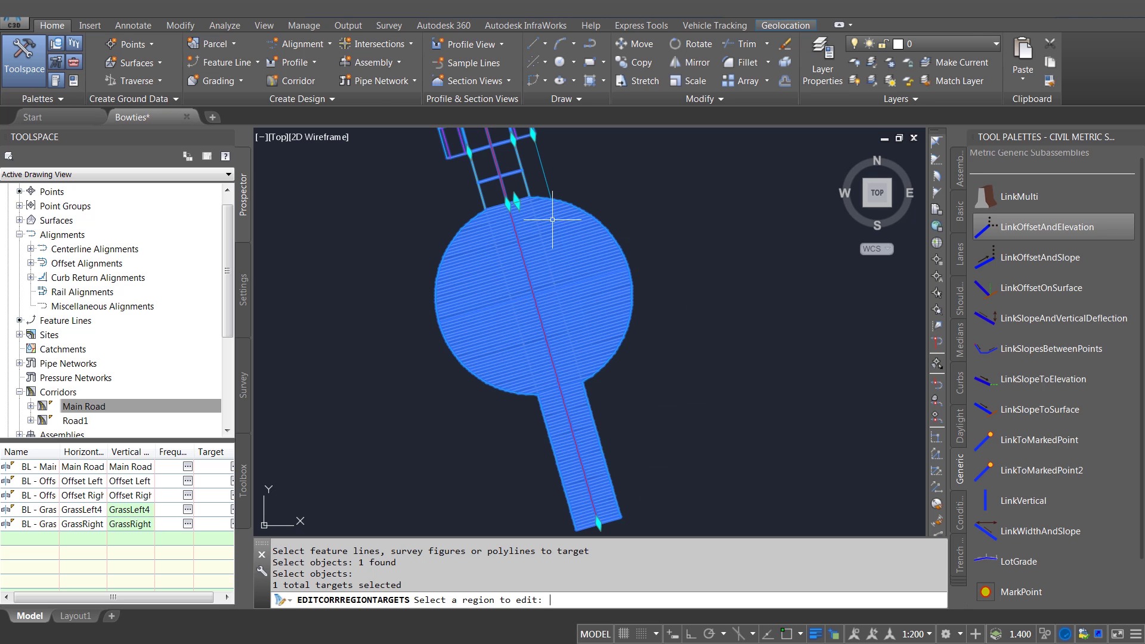
key("Escape")
- Start extracting feature lines from the Road1 corridor, choosing the ETW edge lines on both sides of the turning circle
scroll(556, 210, "up", 4)
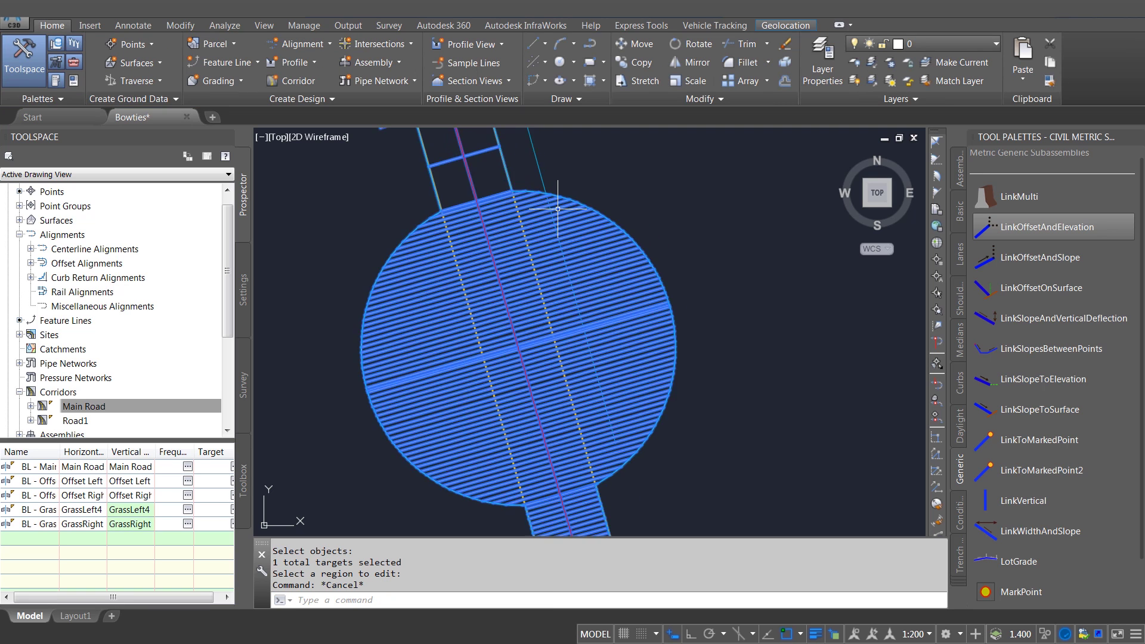
scroll(556, 204, "down", 2)
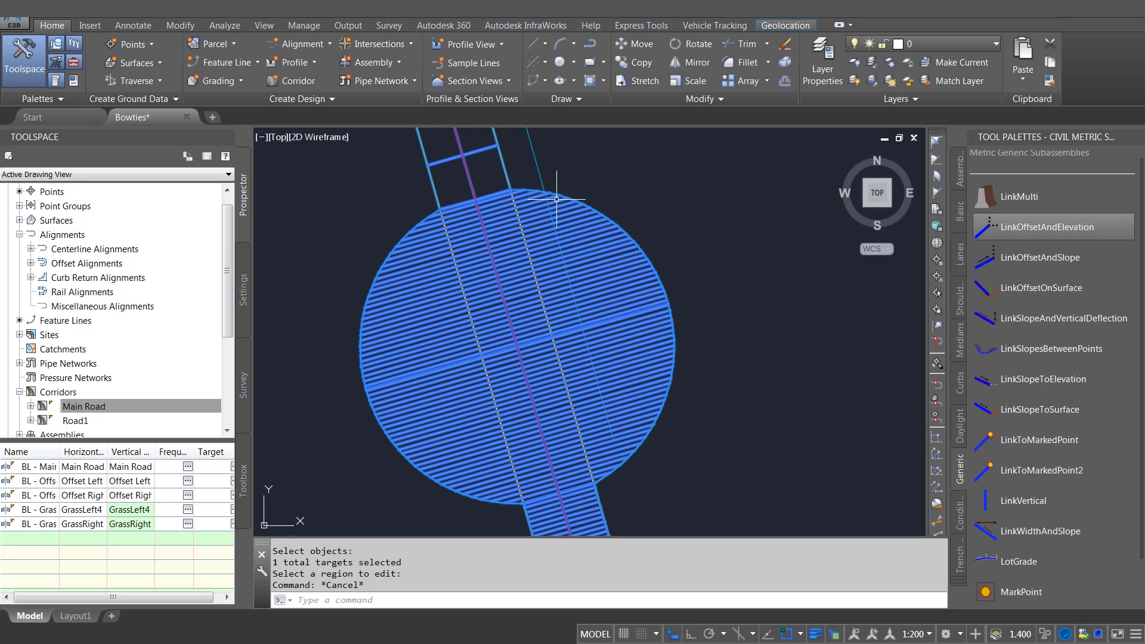
left_click(607, 210)
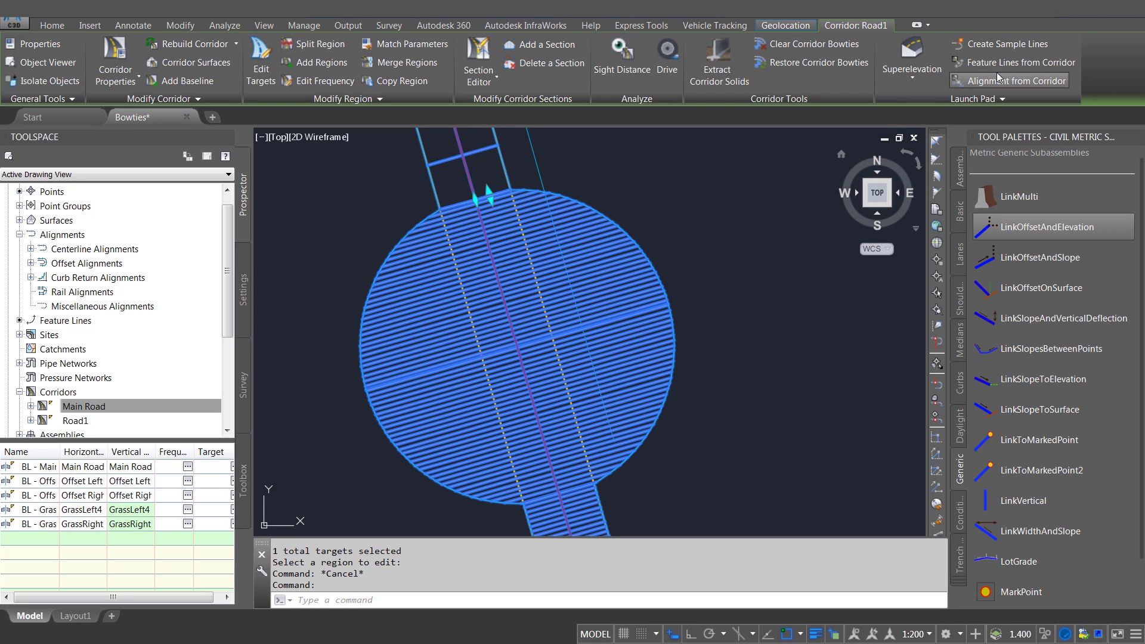
left_click(995, 63)
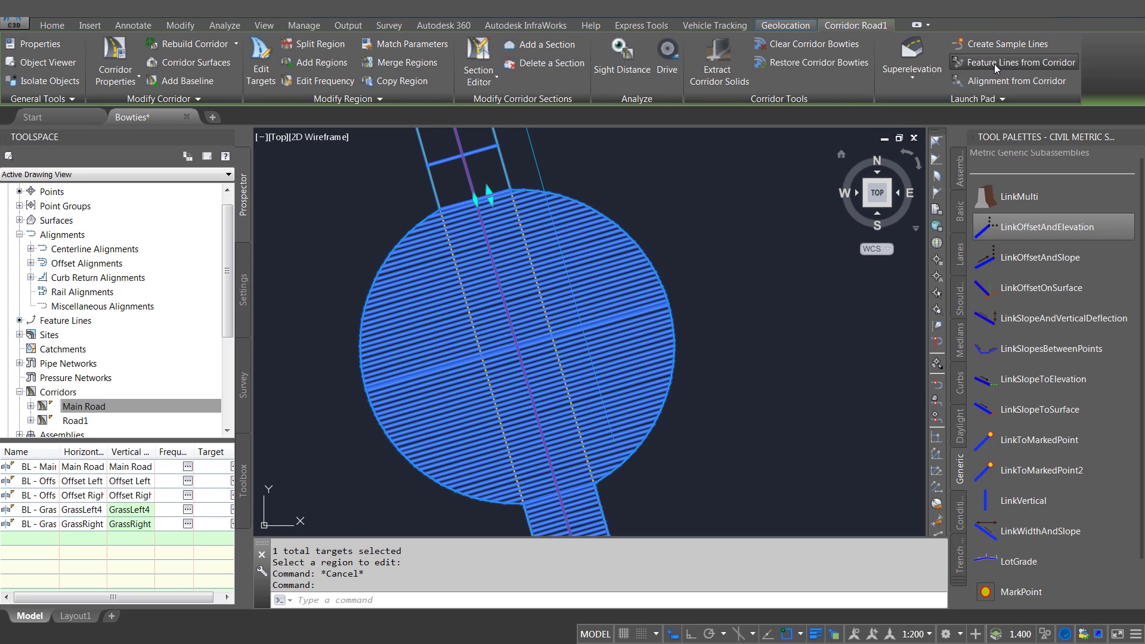
scroll(565, 208, "up", 3)
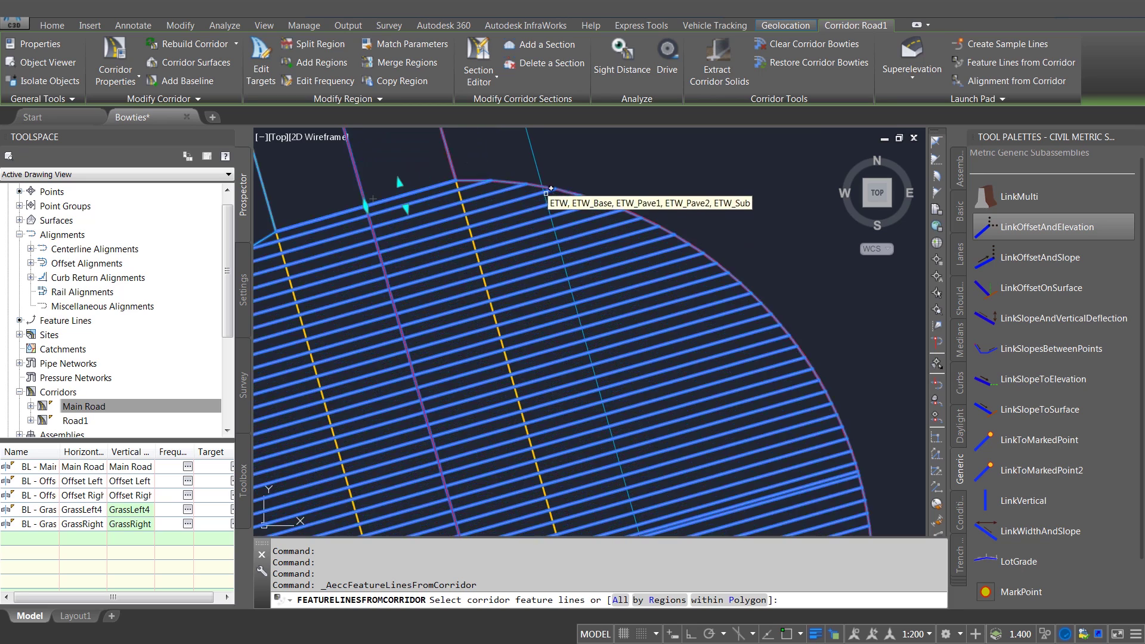
left_click(567, 192)
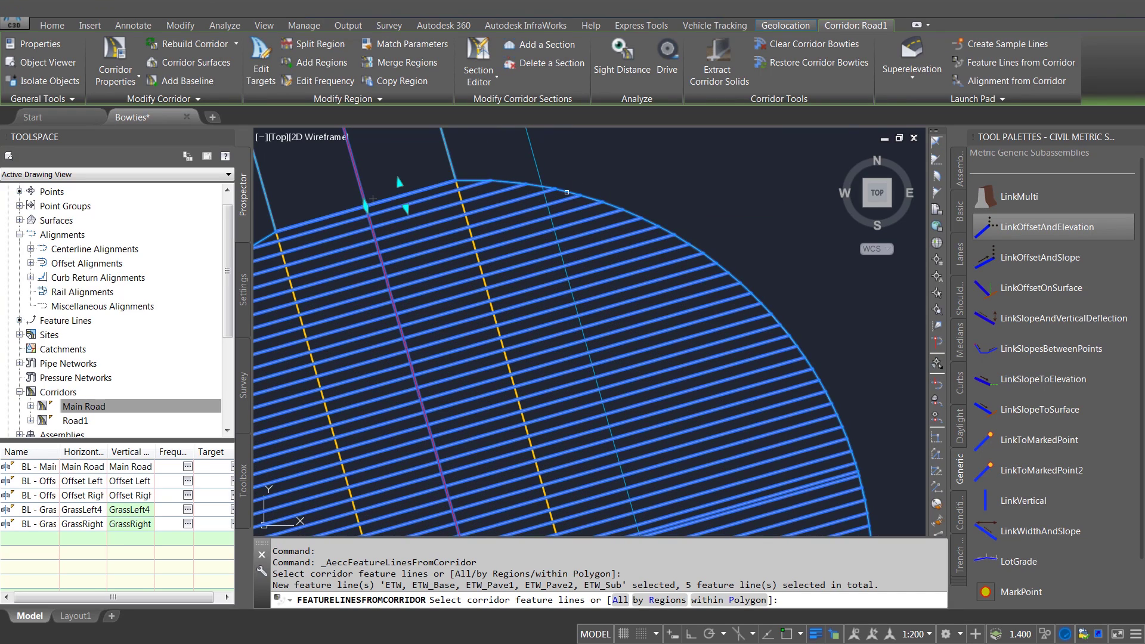
scroll(582, 202, "down", 4)
scroll(508, 198, "up", 3)
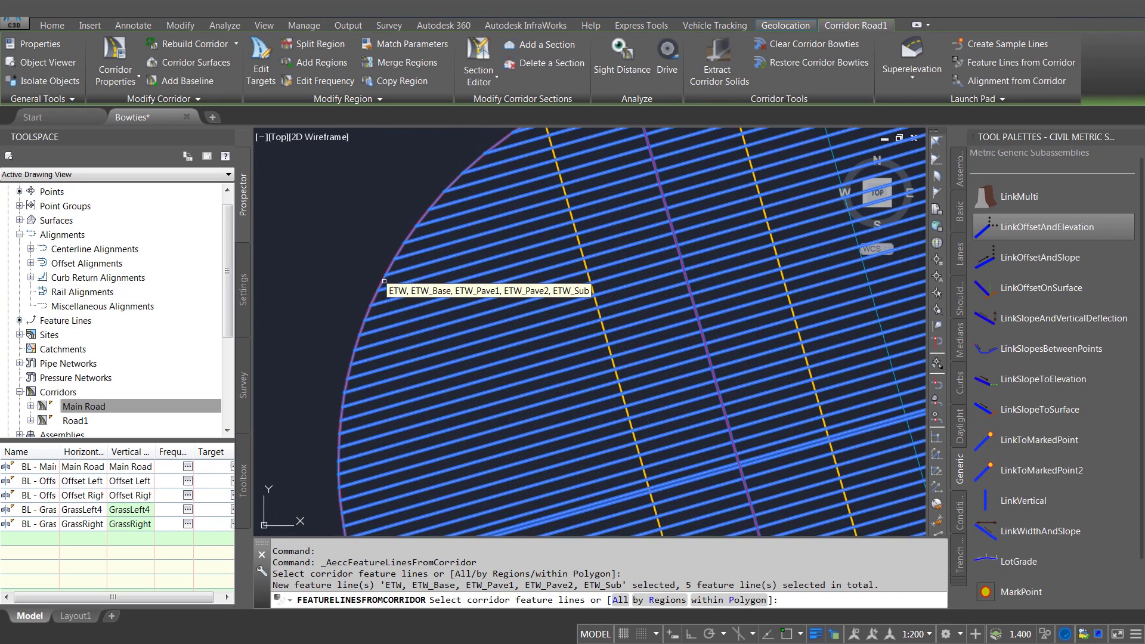
double_click(382, 279)
scroll(445, 277, "down", 2)
scroll(446, 277, "down", 2)
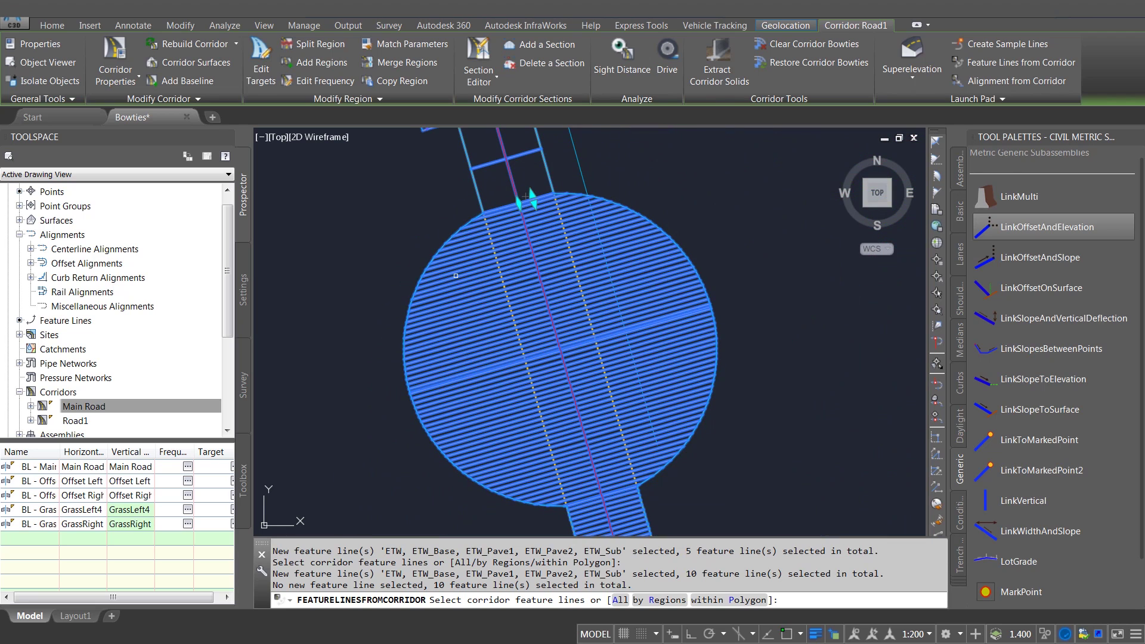
key("Return")
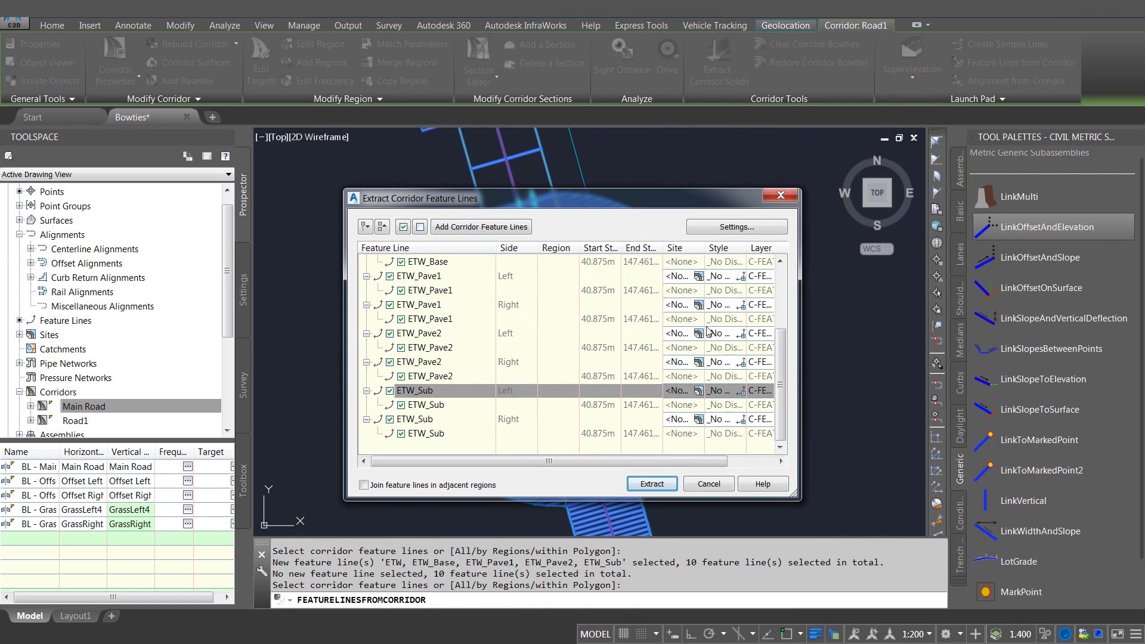
- Exclude the left and right ETW_Sub, ETW_Pave2, ETW_Pave1 and ETW_Base lines from the extraction, keeping only the ETW lines
left_click(390, 391)
left_click(390, 419)
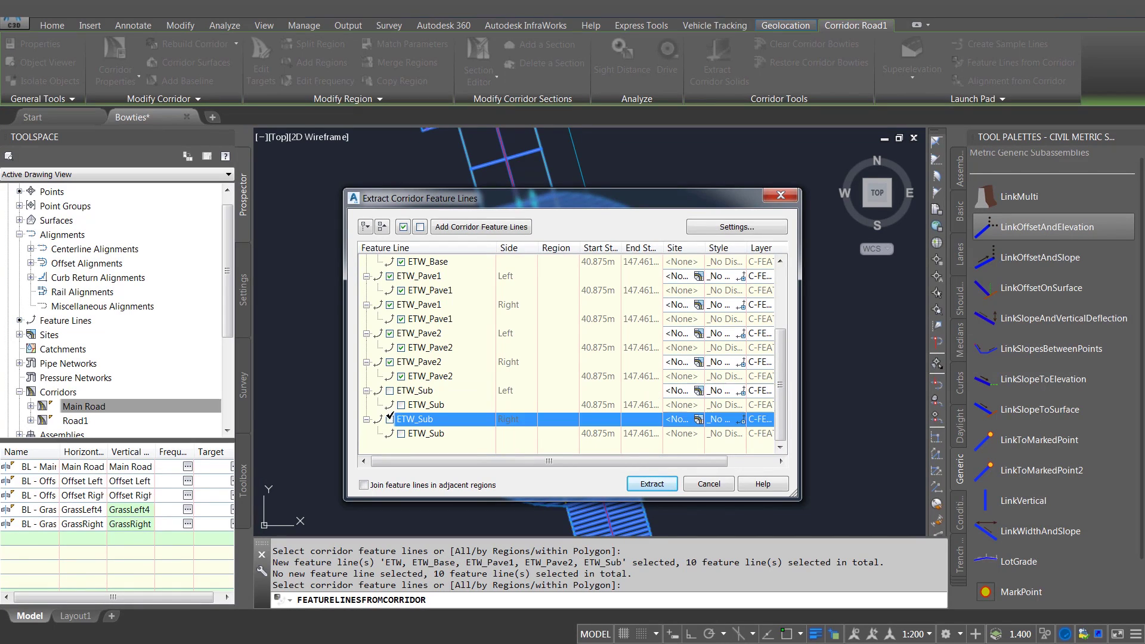
left_click(390, 362)
left_click(390, 334)
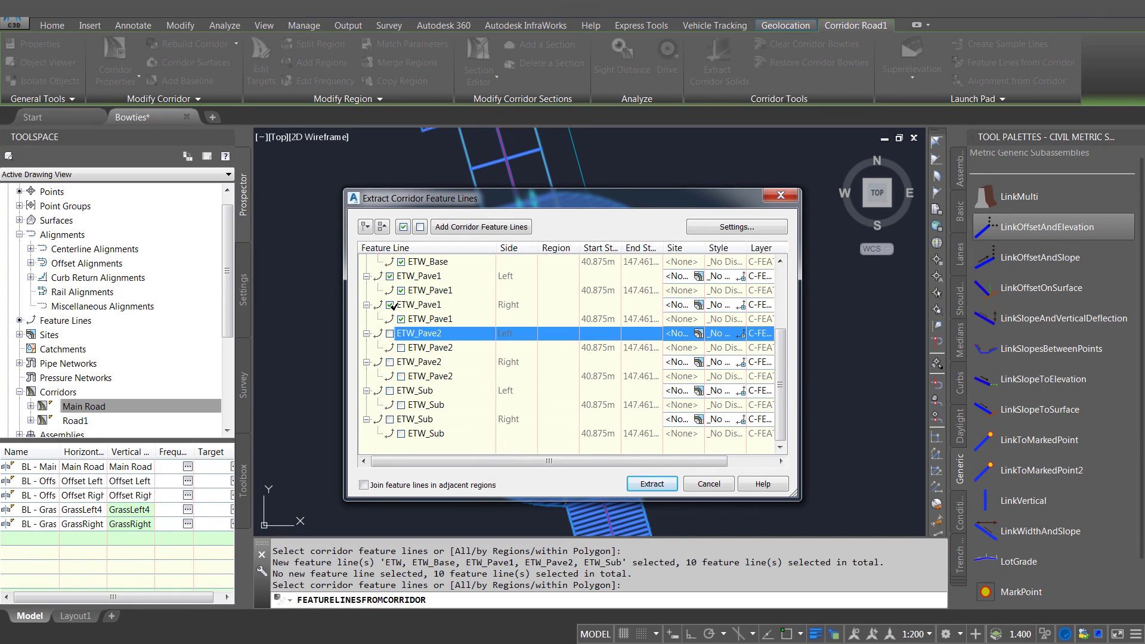
left_click(390, 305)
left_click(389, 276)
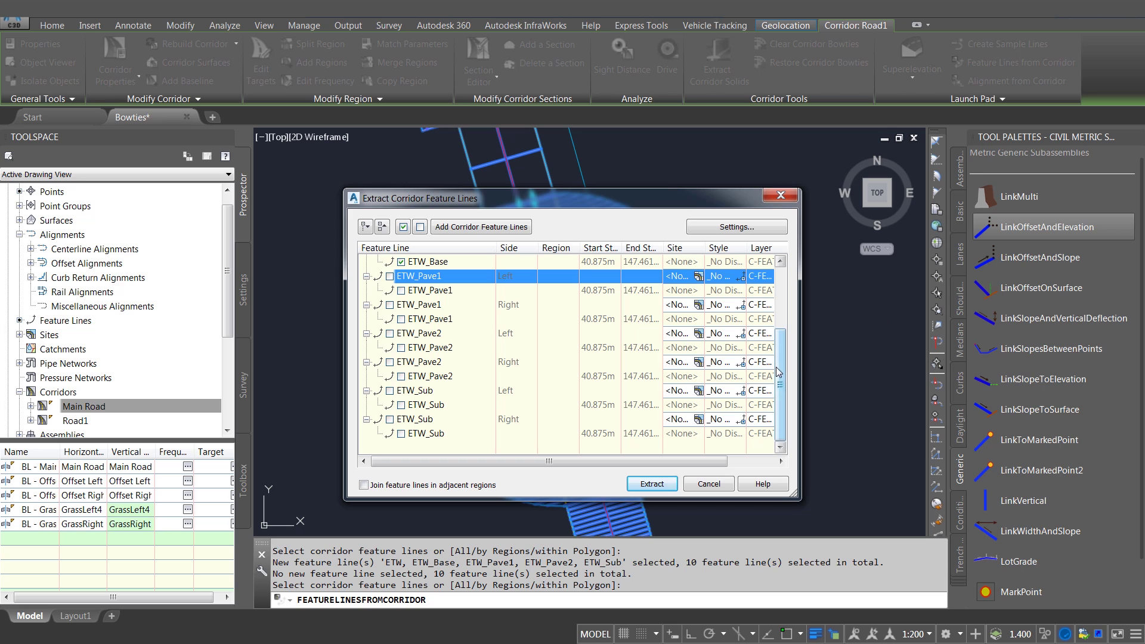
left_click_drag(780, 371, 783, 309)
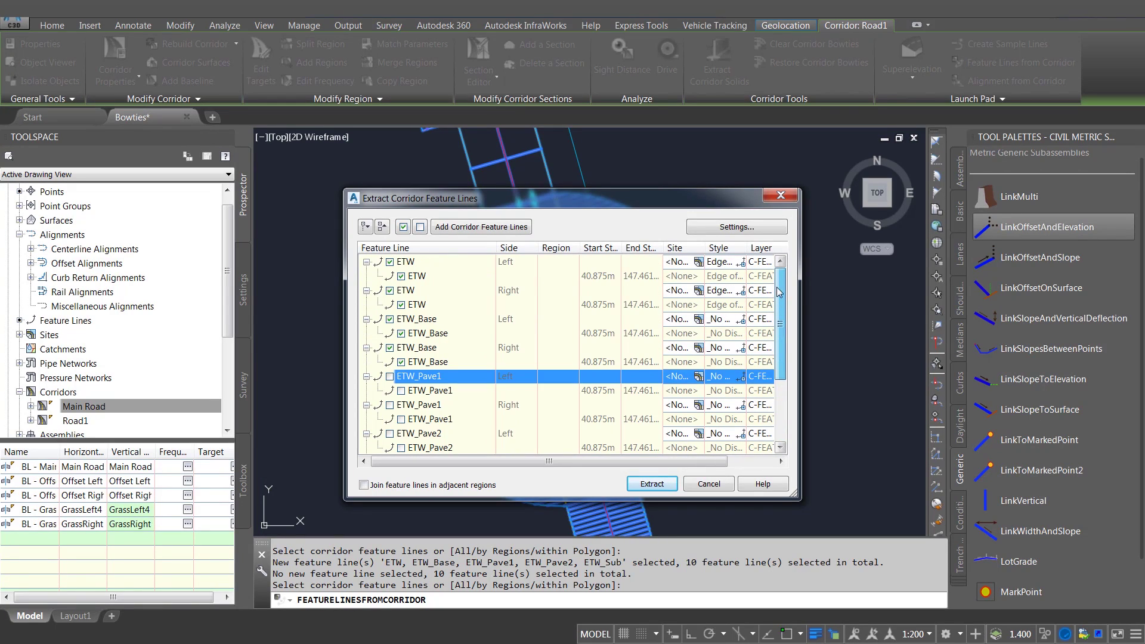
left_click(390, 348)
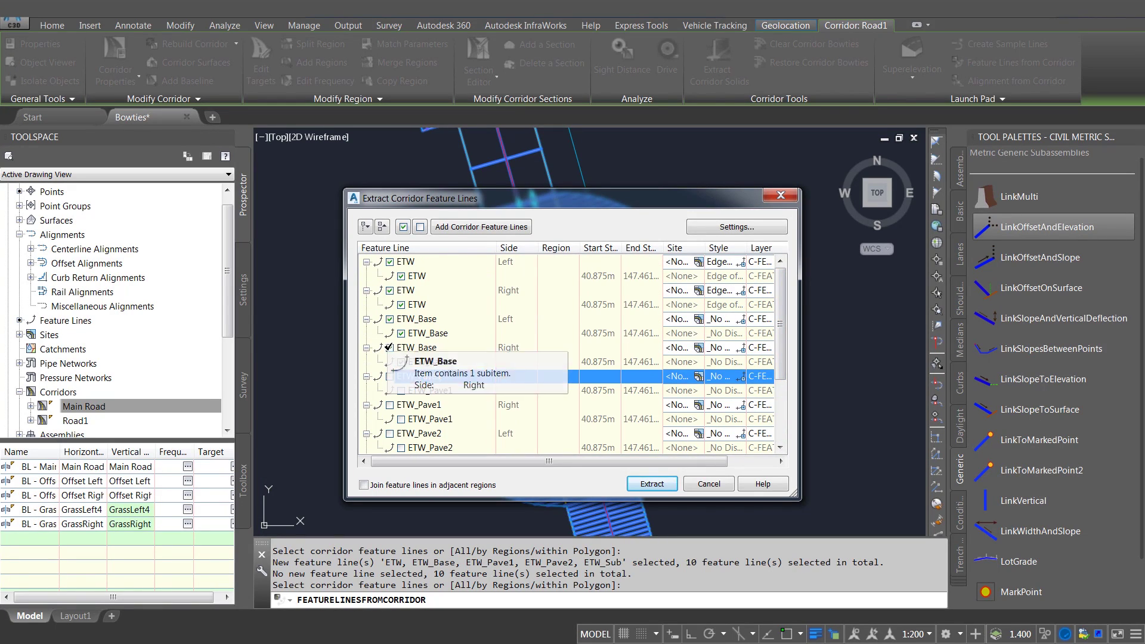
left_click(391, 320)
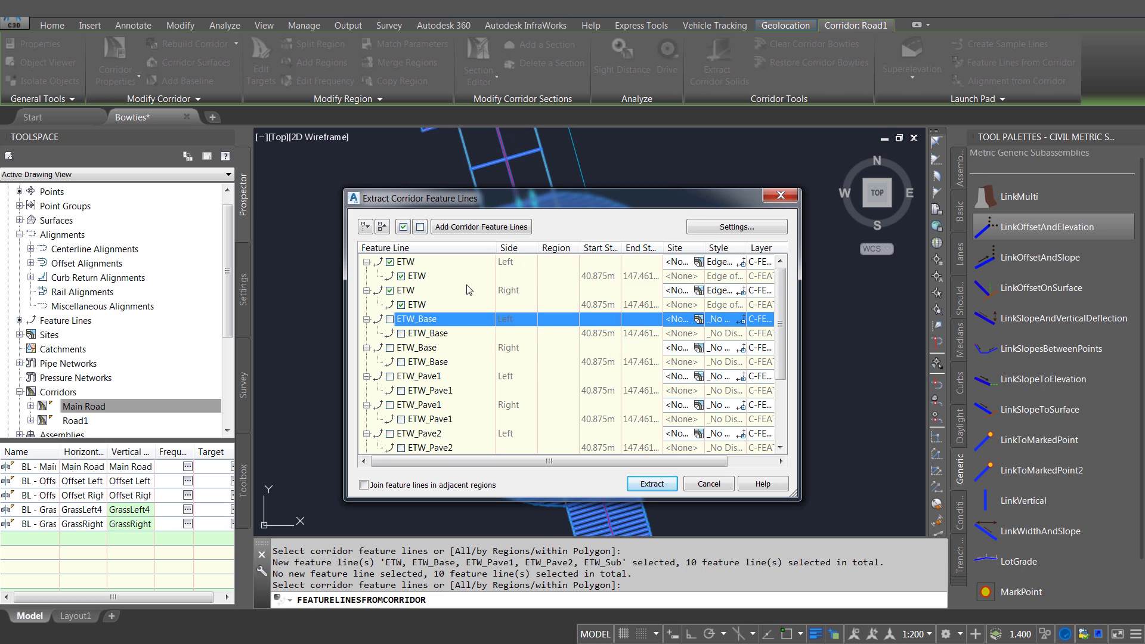
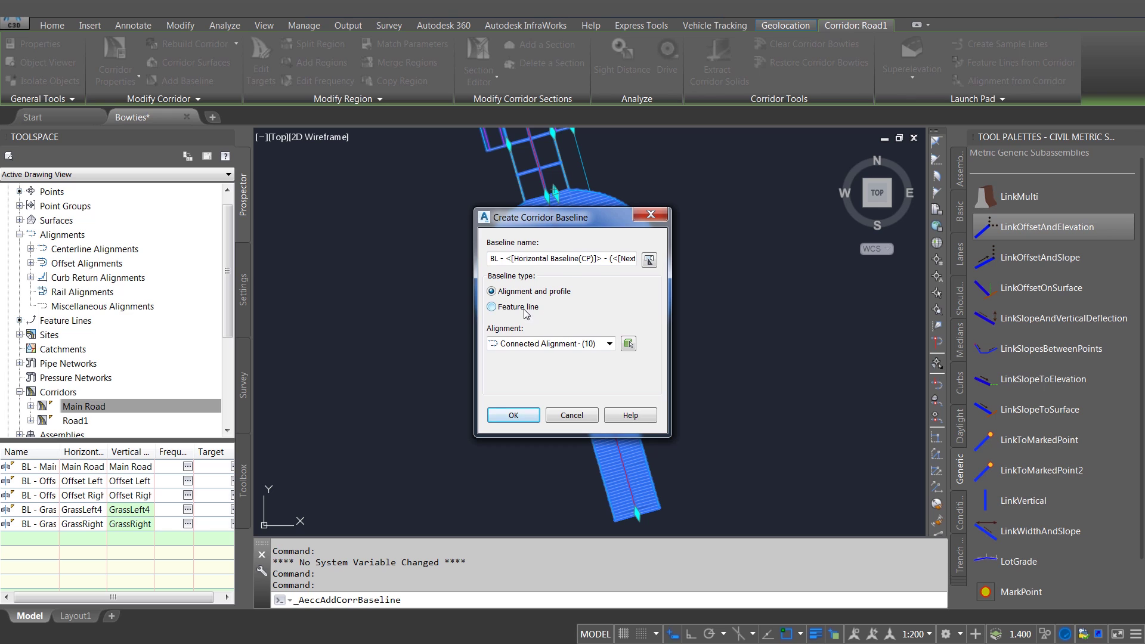
- Add a feature line baseline to the Road1 corridor using ETWLeft8 with no site
left_click(523, 308)
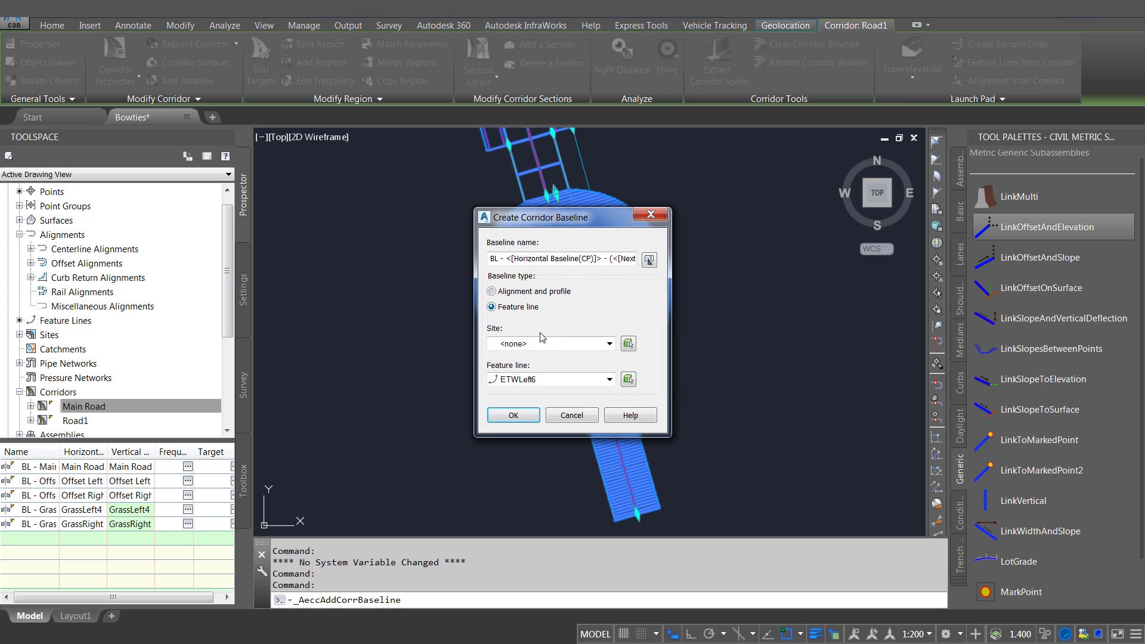
left_click(544, 378)
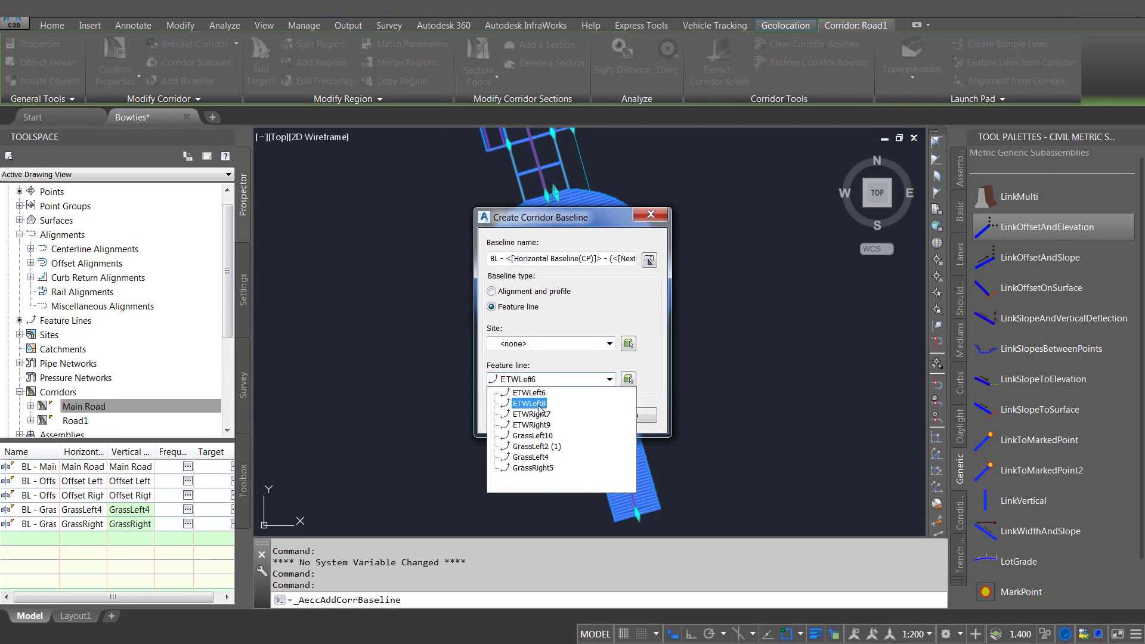
left_click(544, 414)
left_click(515, 416)
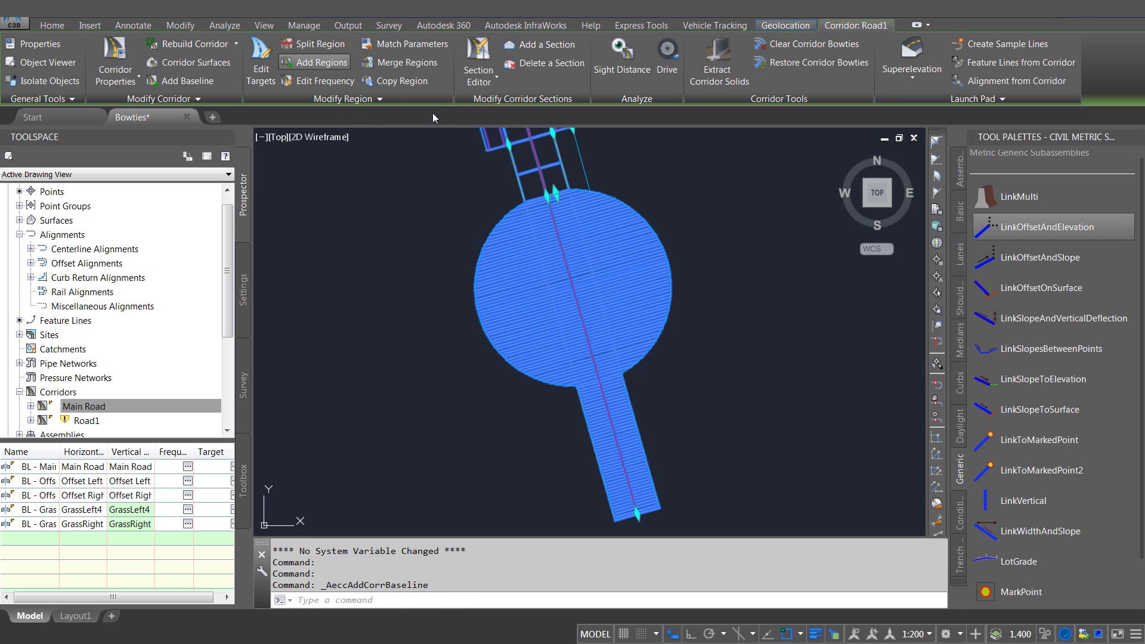
- Add a KerbFPLeft region along the new ETWLeft8 baseline from station 44.125 to 117.943, accepting the default targets
left_click(547, 195)
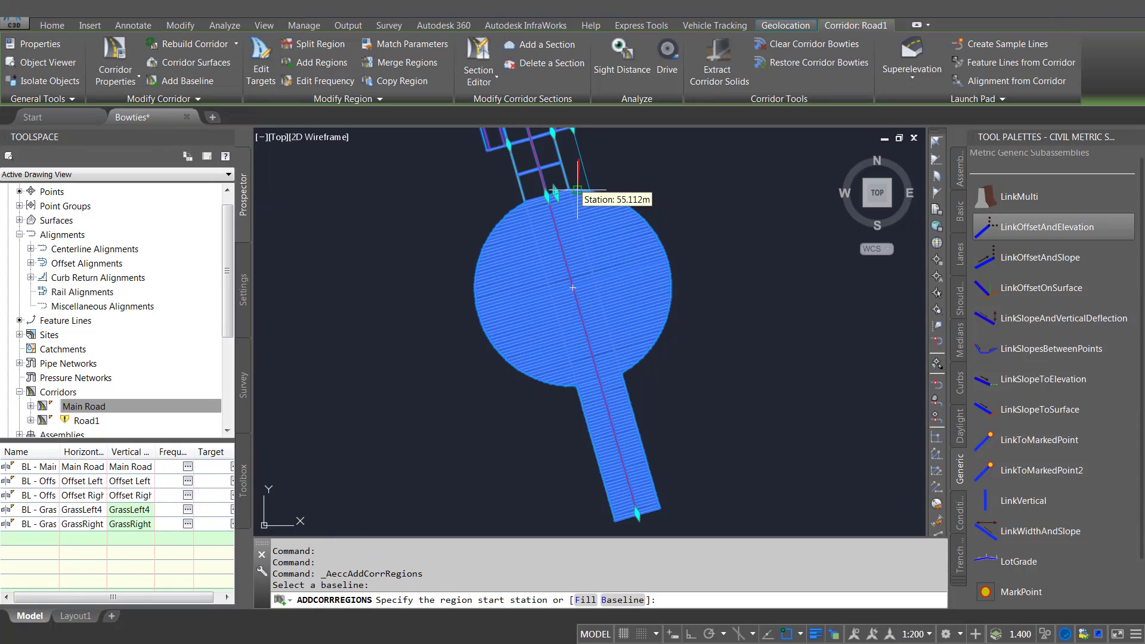
left_click(545, 138)
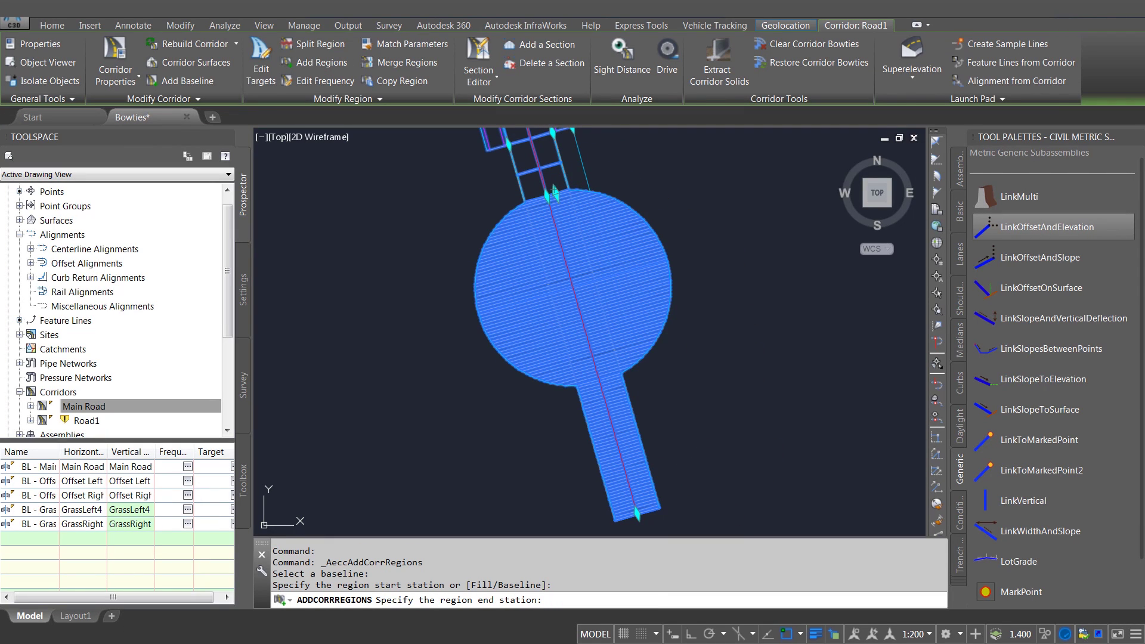
left_click(693, 463)
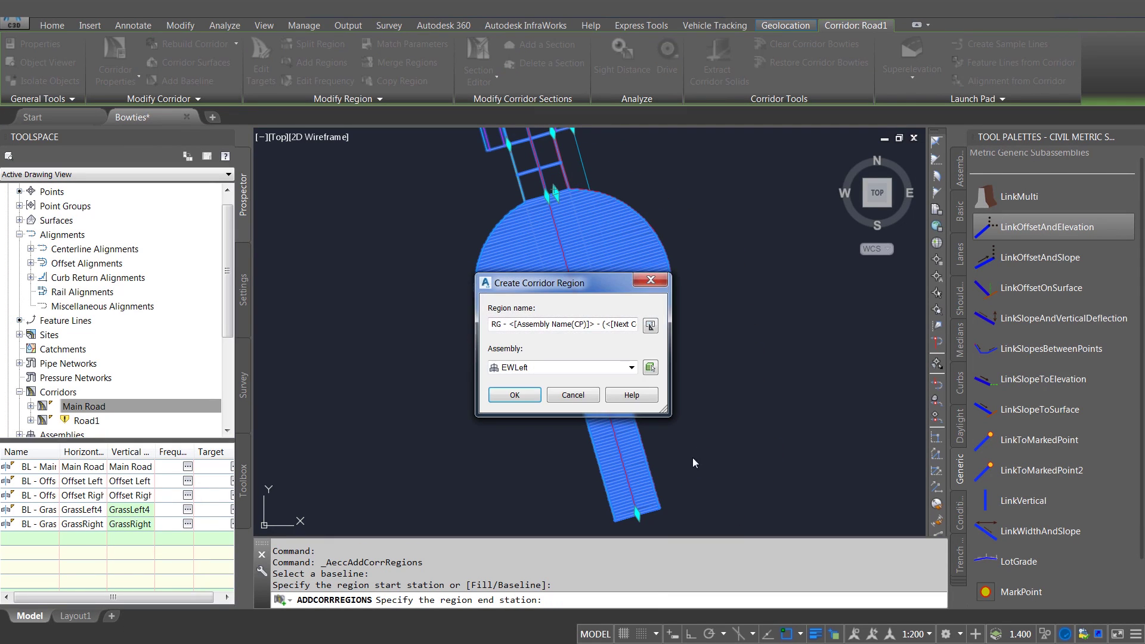
left_click(533, 370)
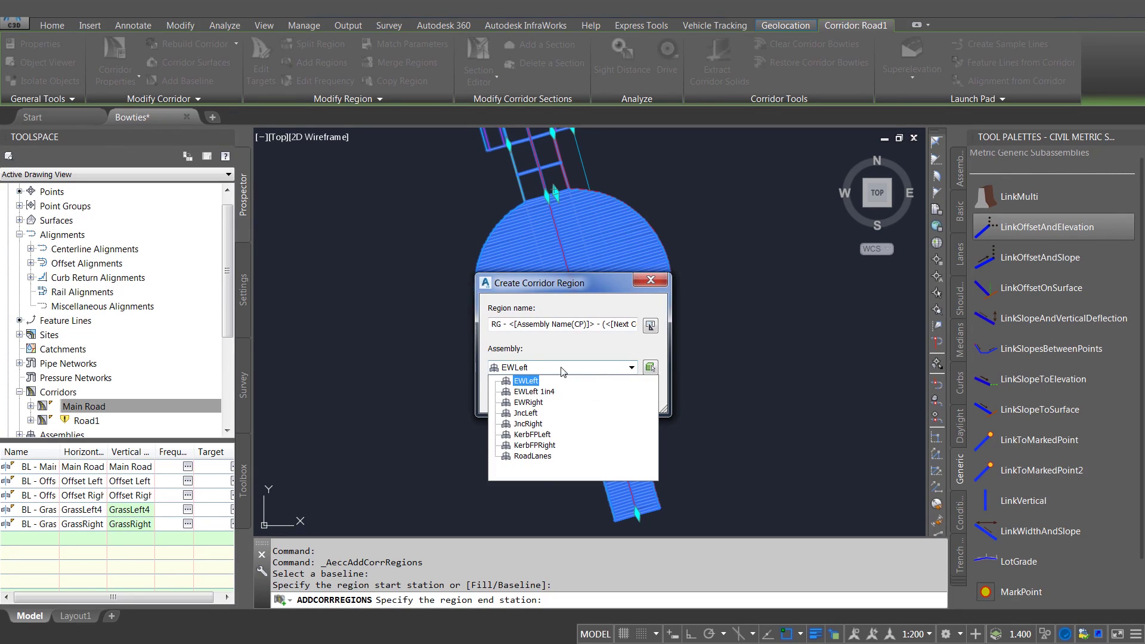
left_click(549, 435)
left_click(514, 396)
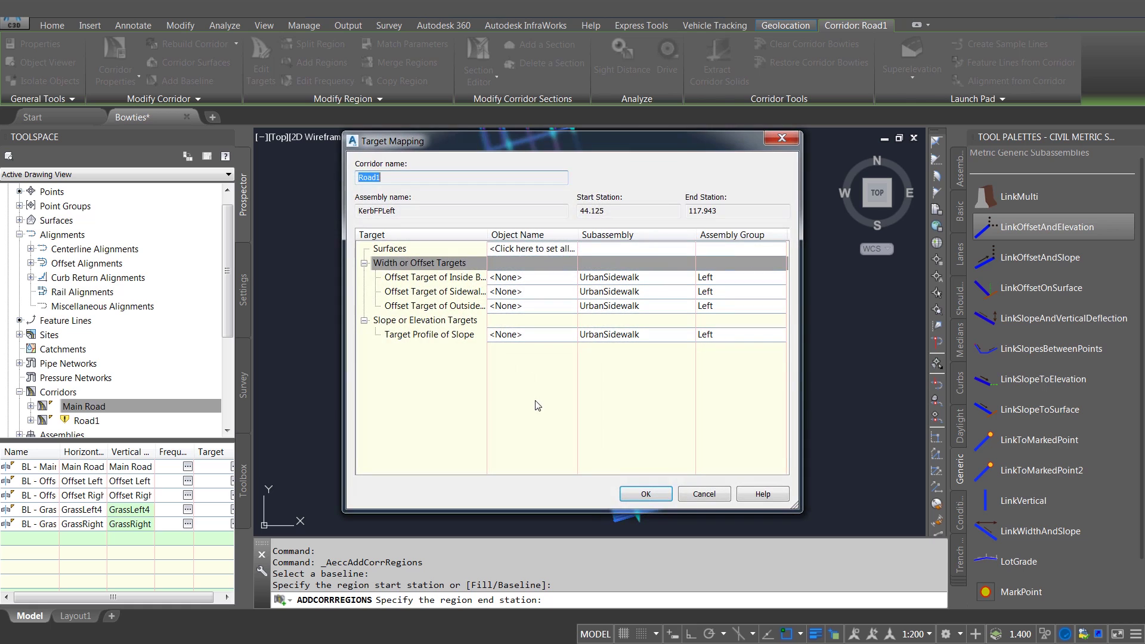
left_click(635, 496)
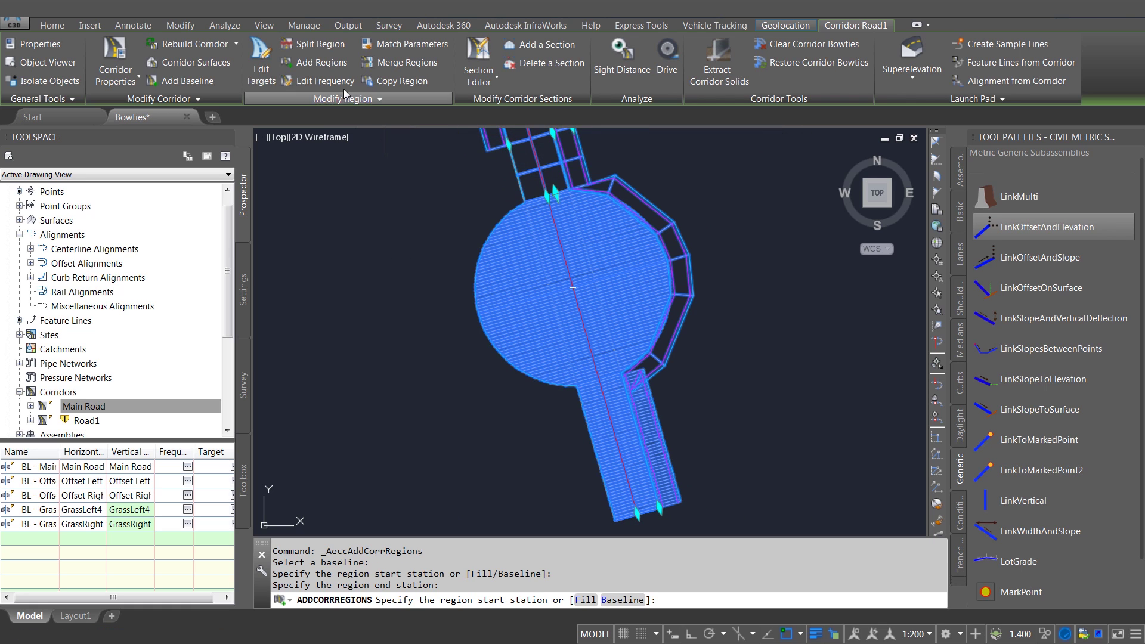
- Set the curve increment of the KerbFPLeft region around the turning circle to 0.5 m
left_click(322, 81)
left_click(667, 210)
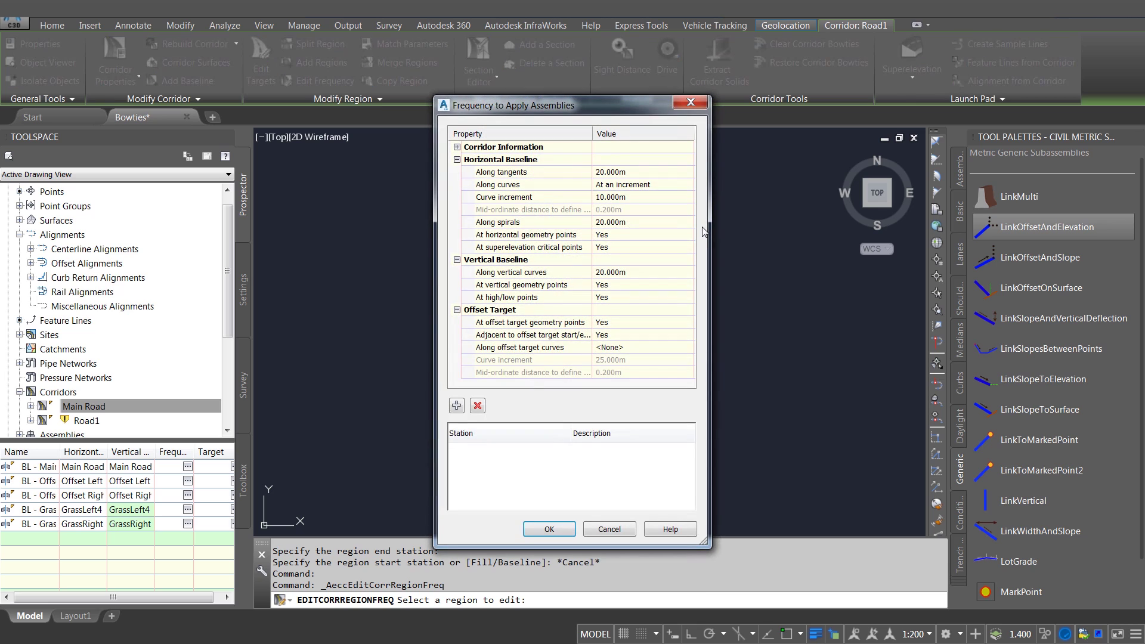
left_click(621, 199)
key("Return")
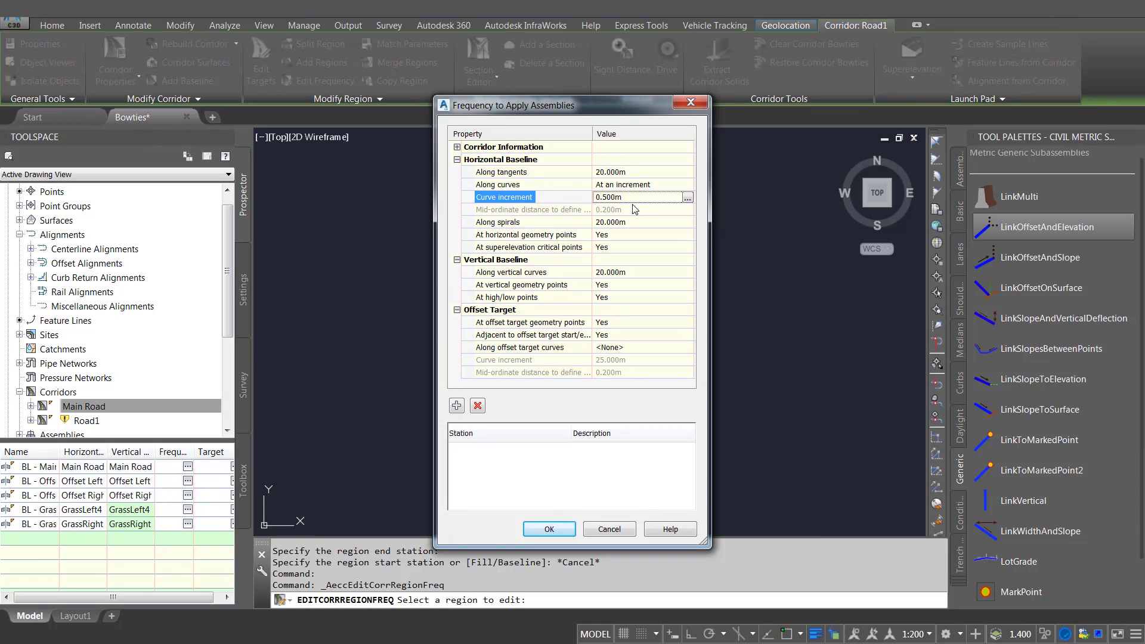
left_click(549, 529)
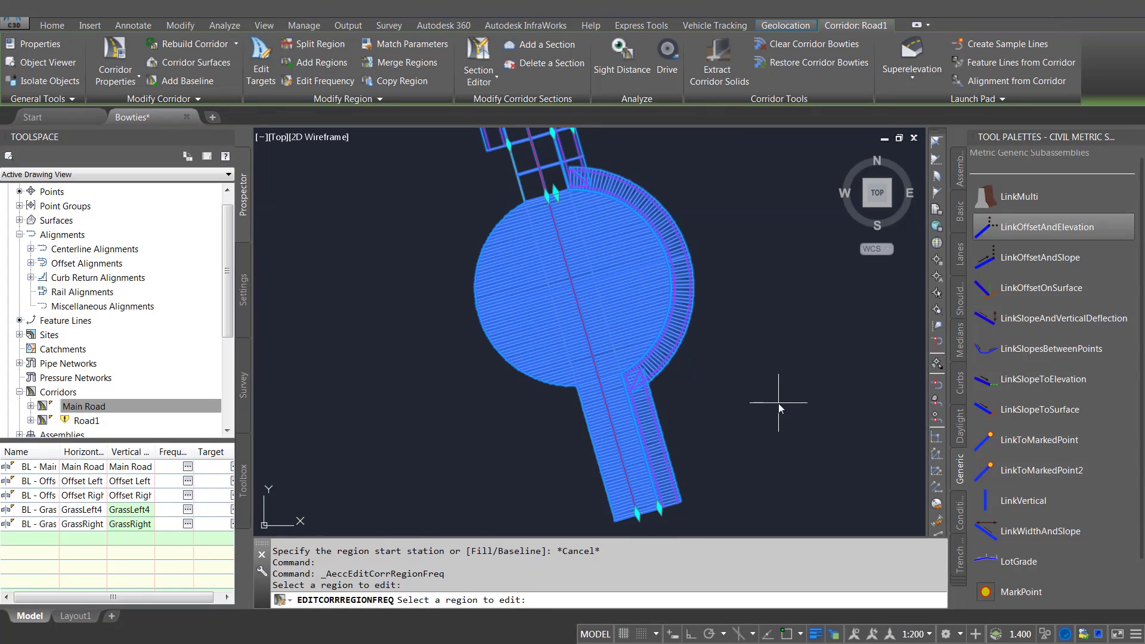
key("Return")
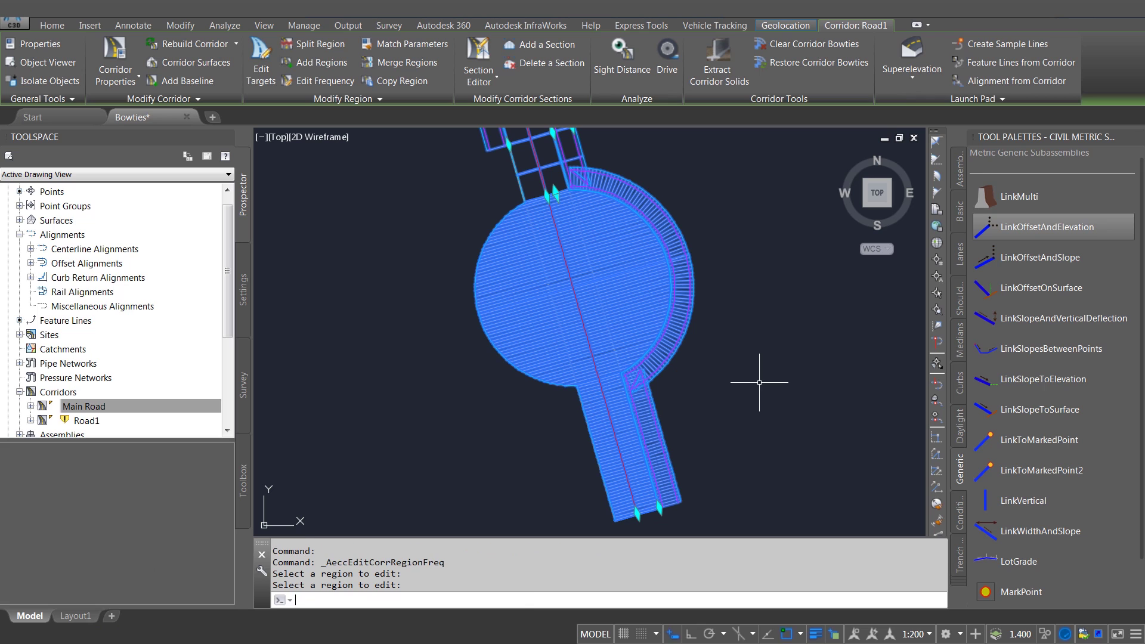
scroll(595, 185, "up", 3)
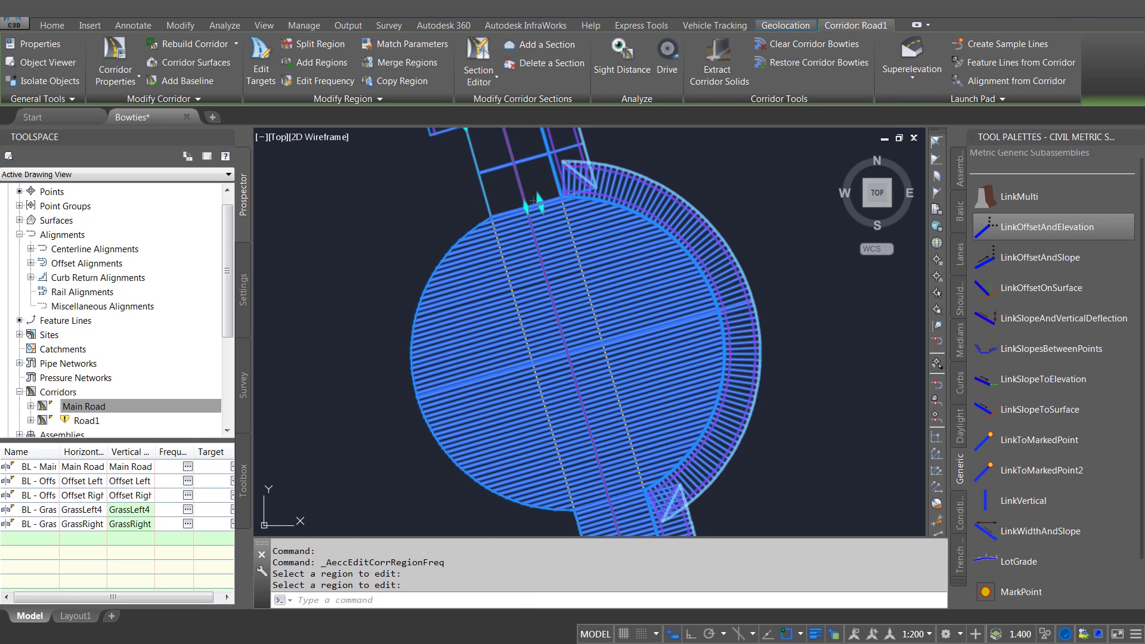
scroll(598, 190, "down", 3)
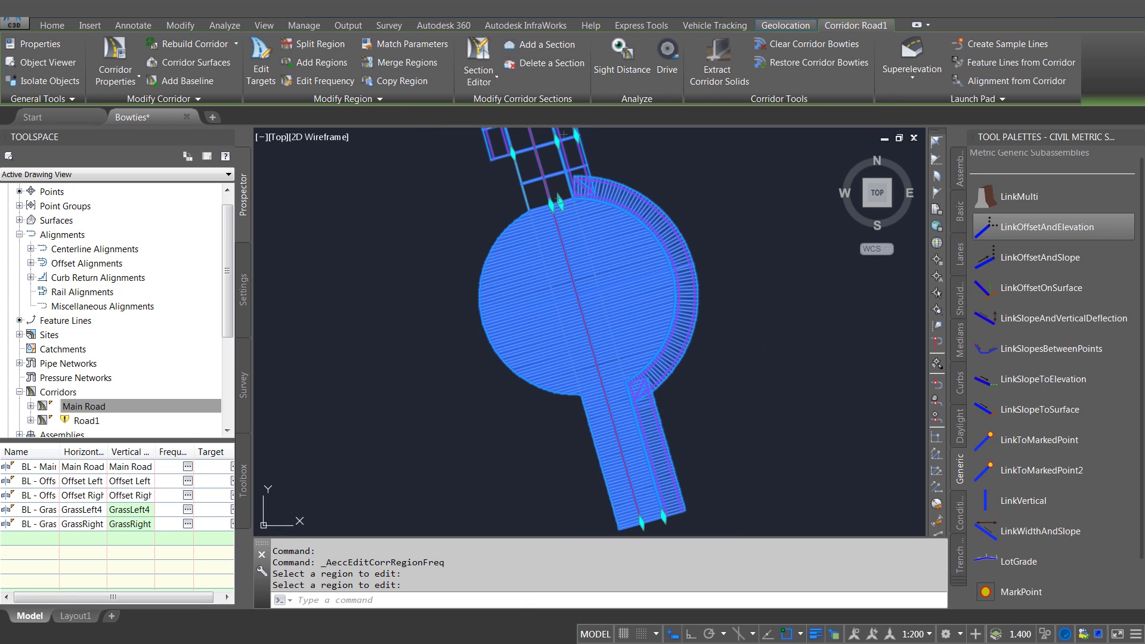
middle_click_drag(582, 190, 578, 189)
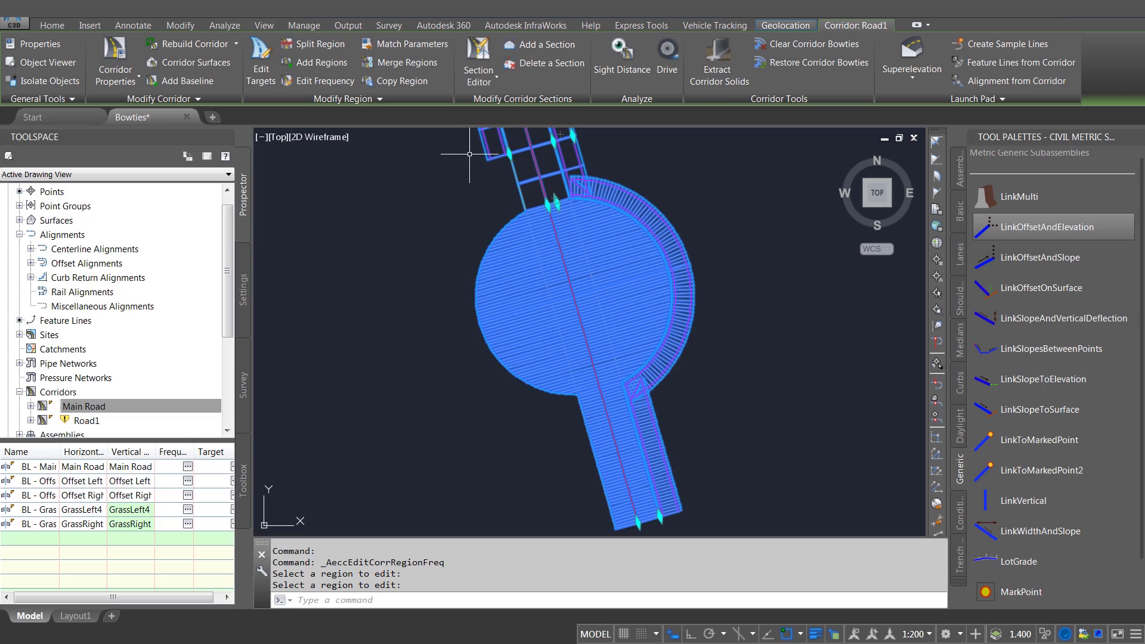
scroll(572, 190, "up", 5)
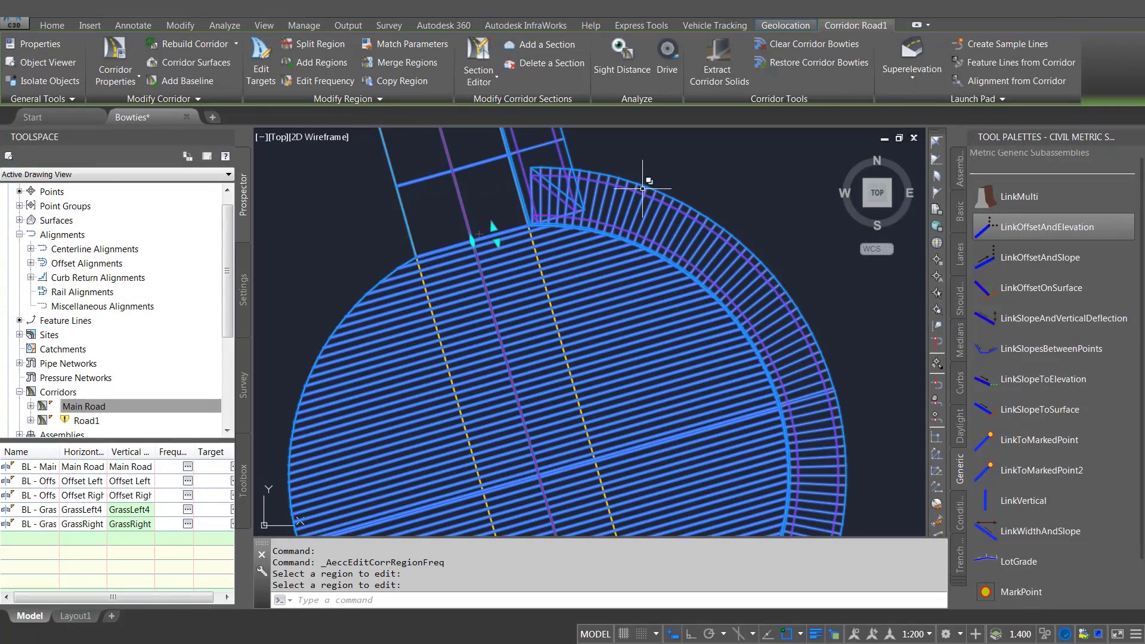
left_click(819, 44)
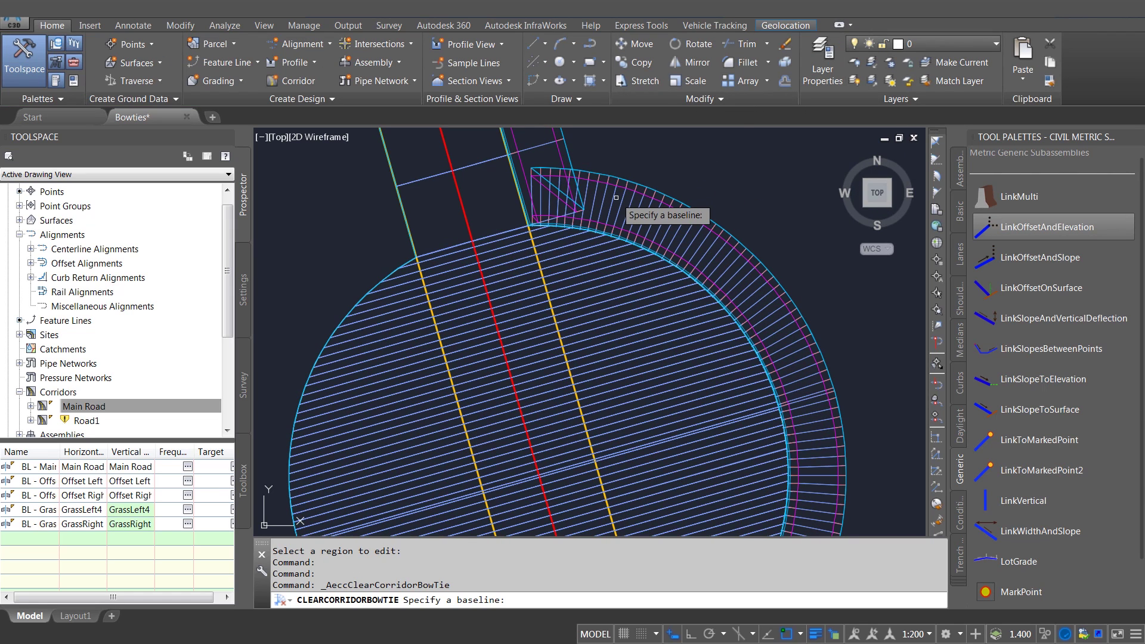
- Rebuild the out-of-date Road1 corridor and clear the selection
left_click(87, 421)
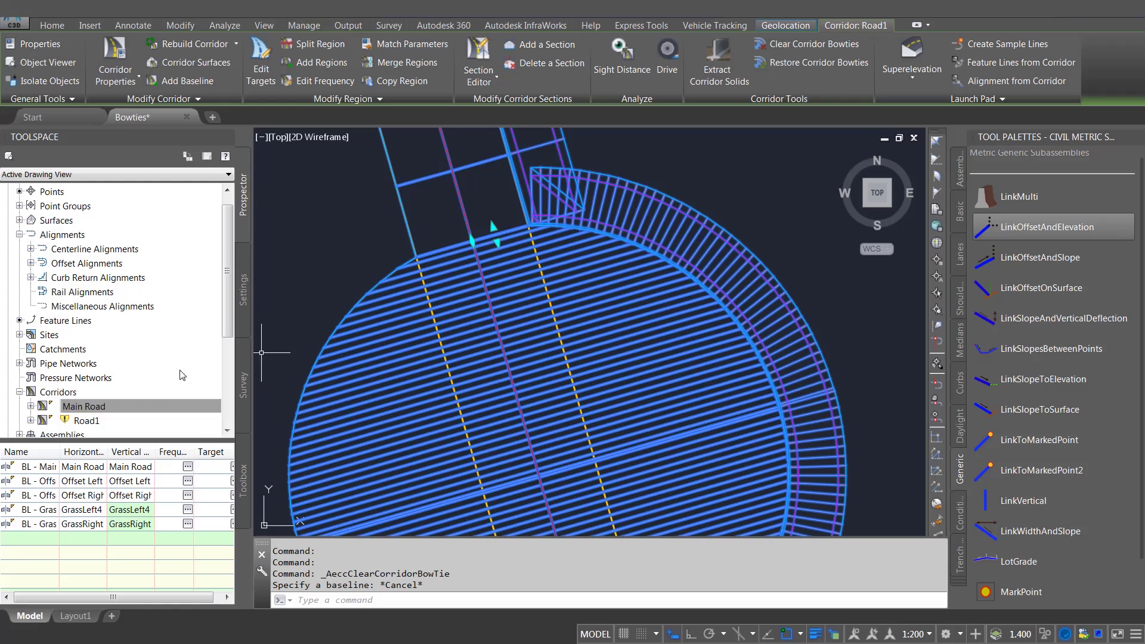
right_click(88, 423)
left_click(146, 461)
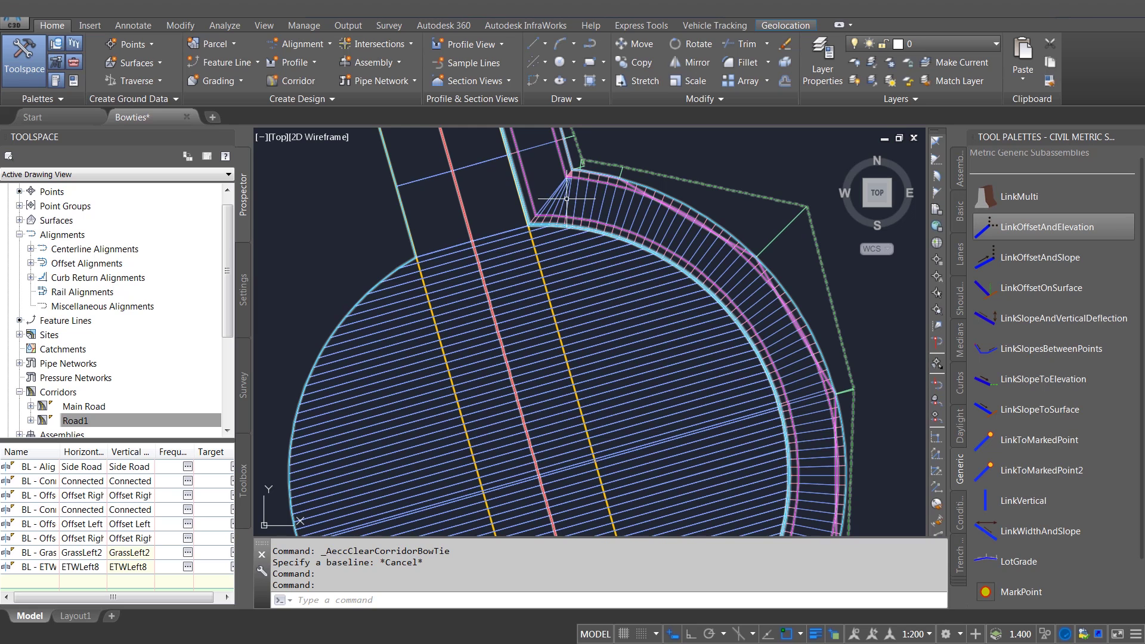
key("Escape")
- Start Clear Corridor Bowties for Road1 at the turning circle's southern end, specifying the carriageway-edge auto corridor feature line as baseline
scroll(623, 223, "down", 4)
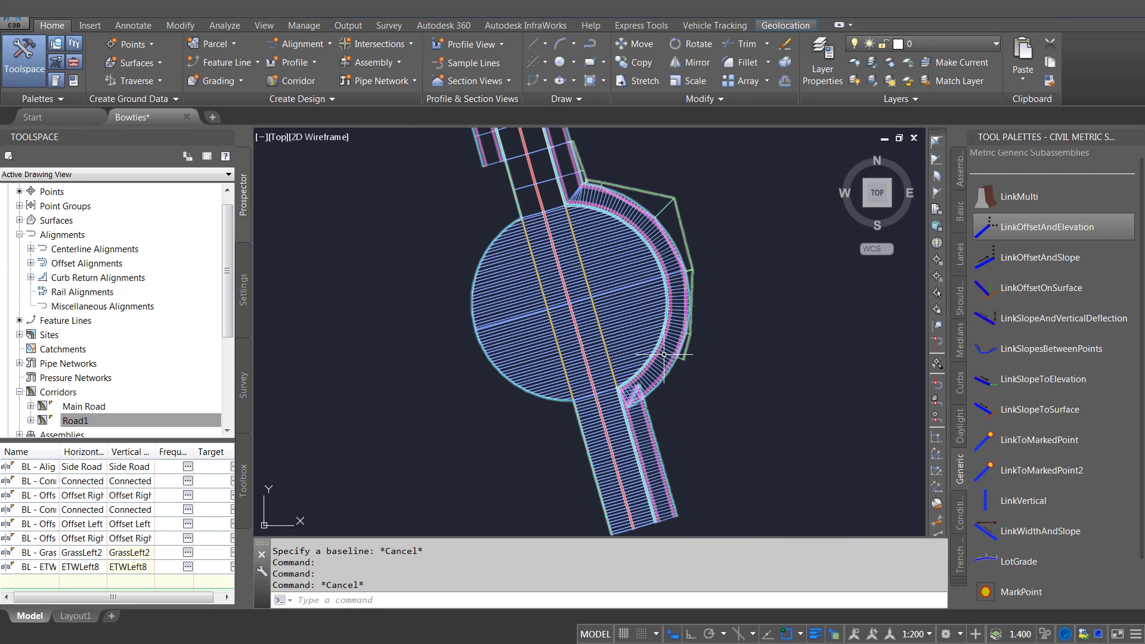
mouse_move(664, 354)
middle_mouse_down()
mouse_move(665, 365)
mouse_move(670, 319)
mouse_move(672, 346)
middle_mouse_up()
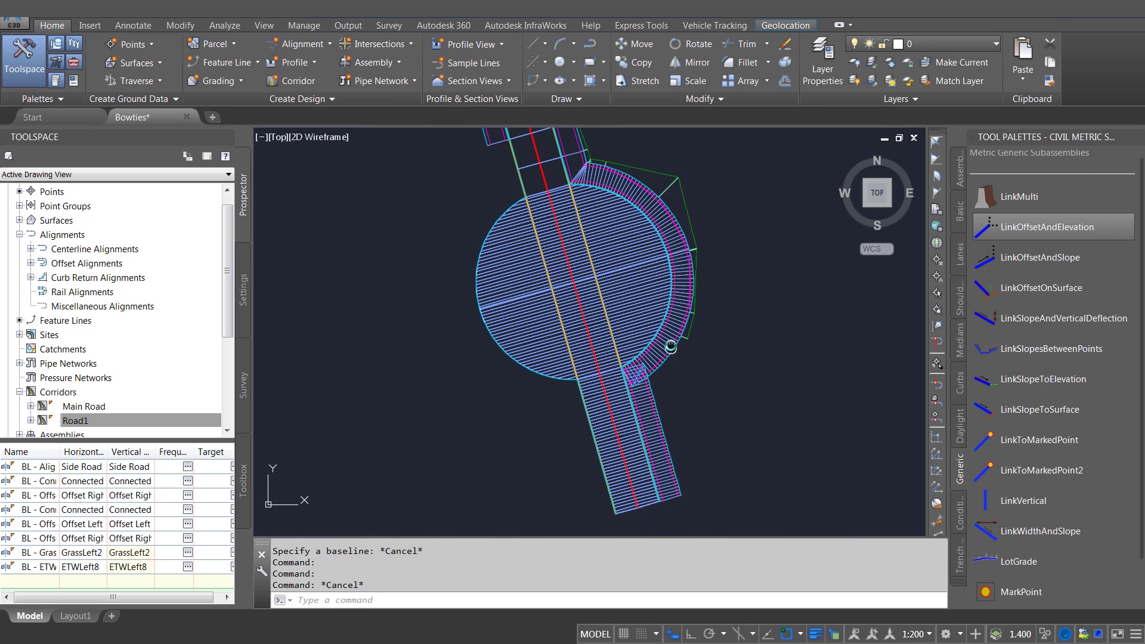
scroll(638, 371, "up", 3)
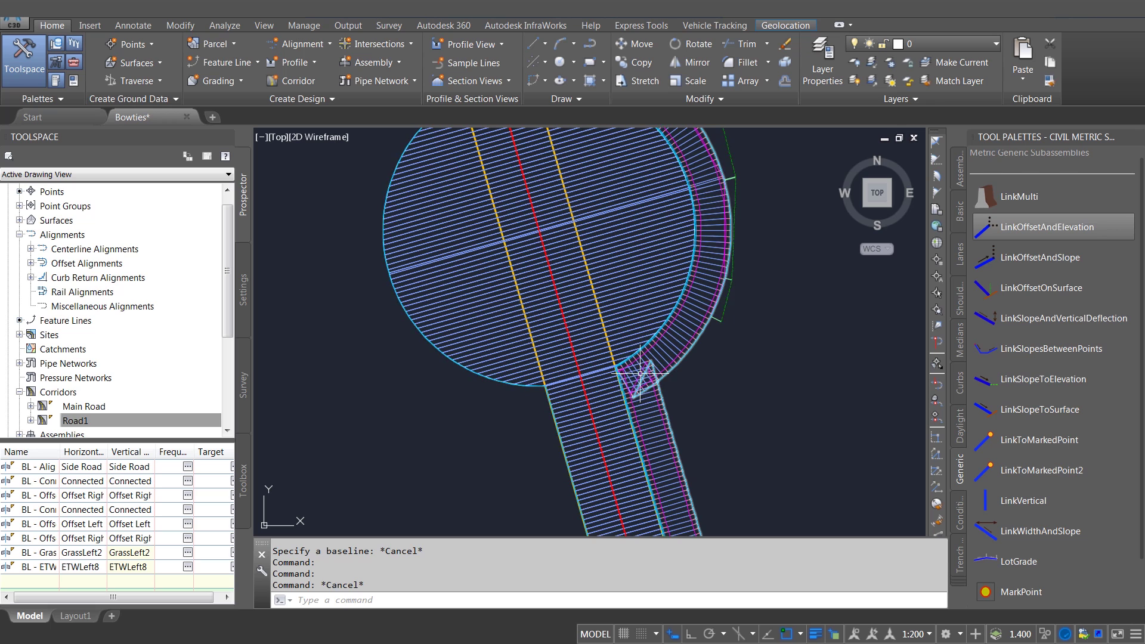
scroll(640, 372, "up", 2)
middle_click_drag(646, 382, 608, 285)
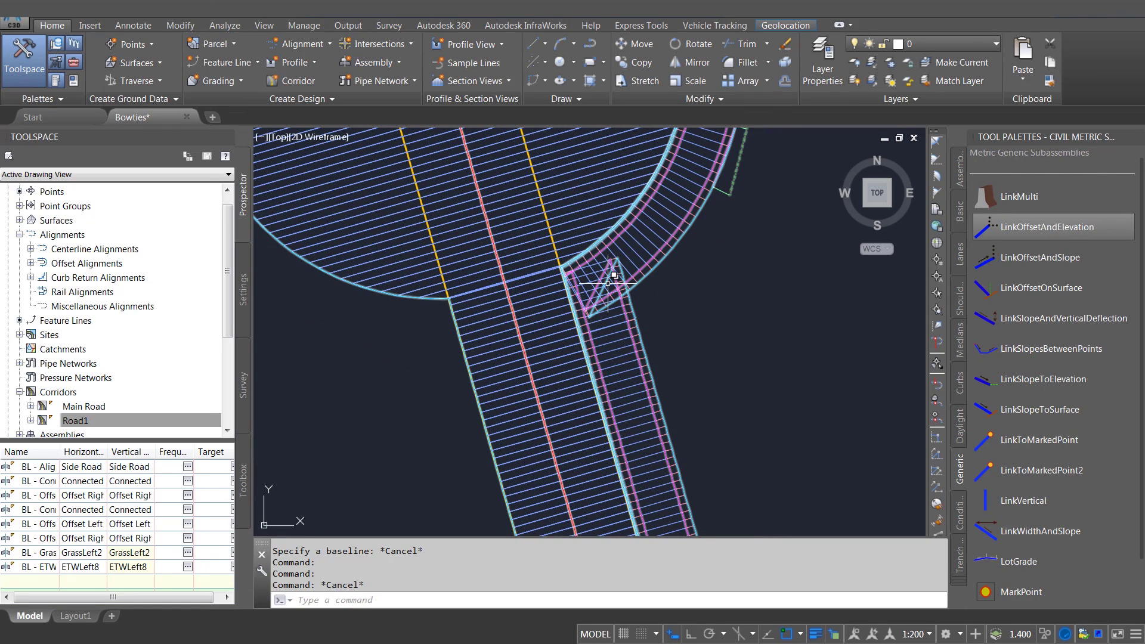
left_click(638, 241)
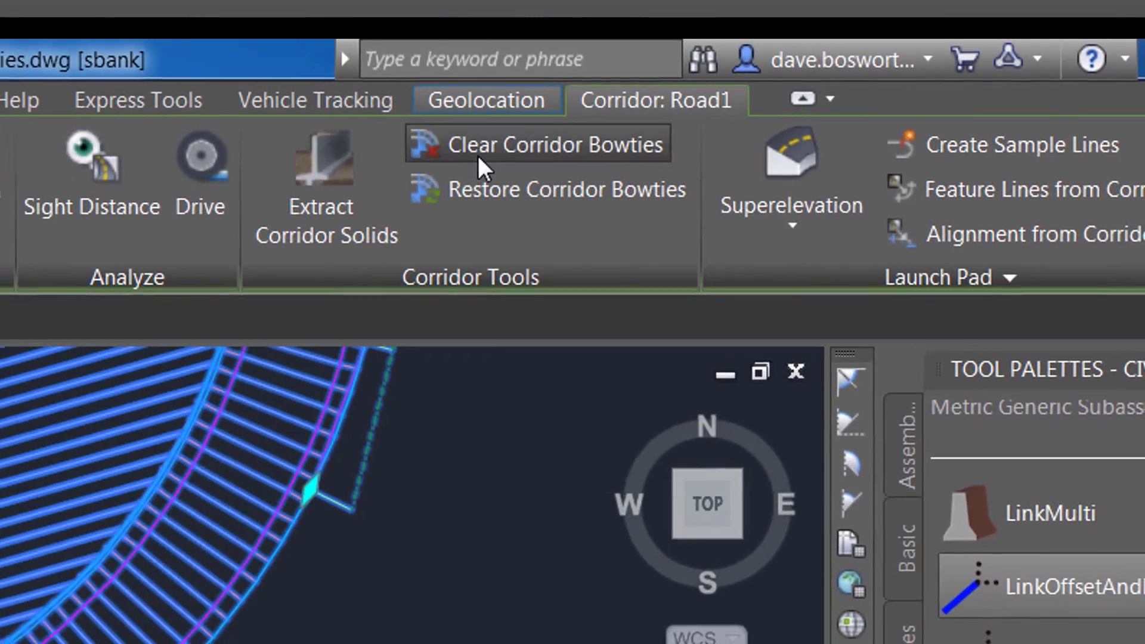
left_click(478, 152)
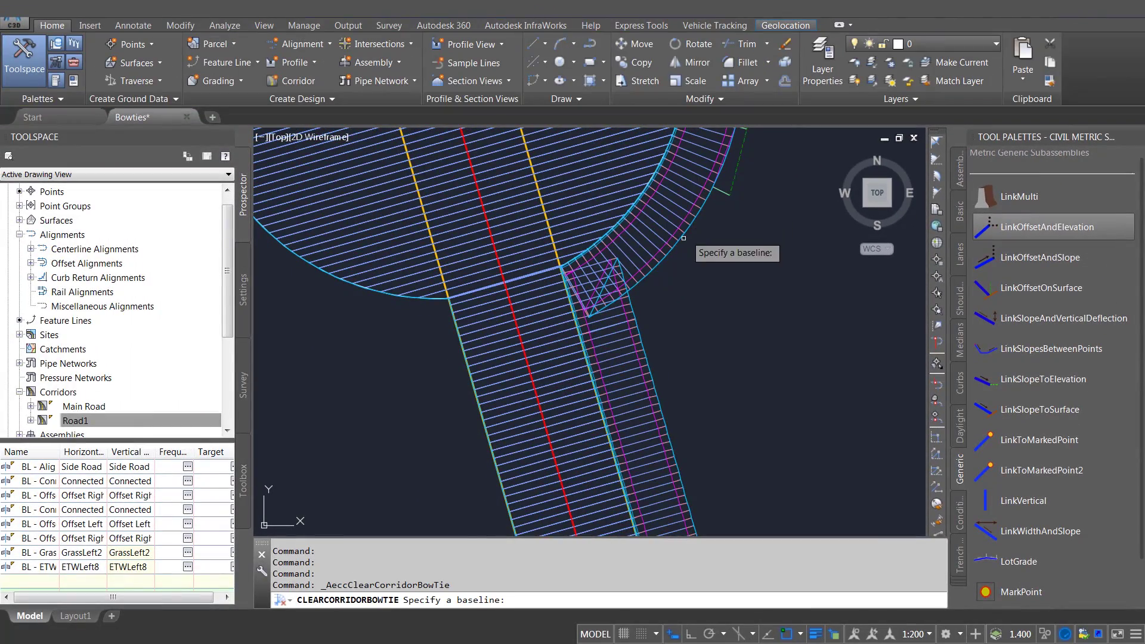
scroll(591, 245, "up", 3)
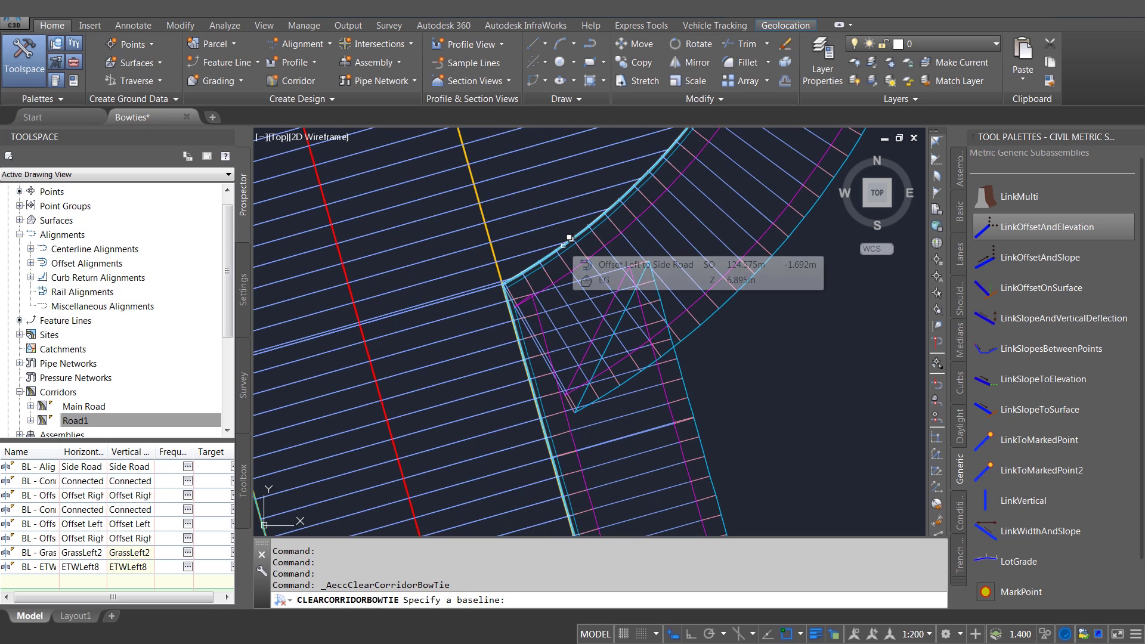
left_click(570, 238)
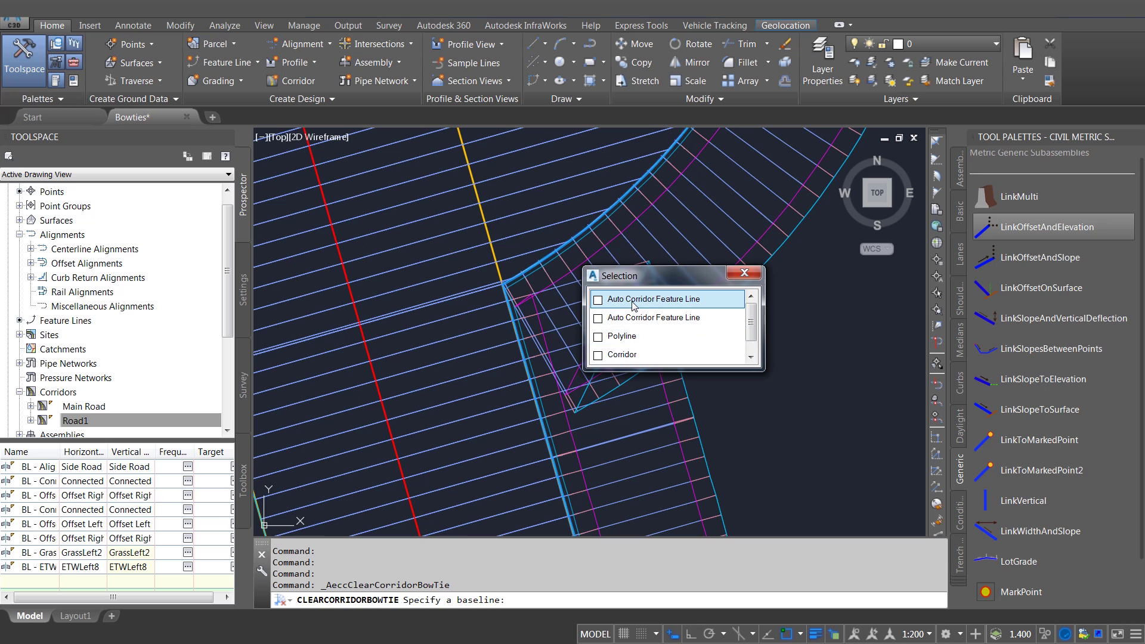
left_click(634, 303)
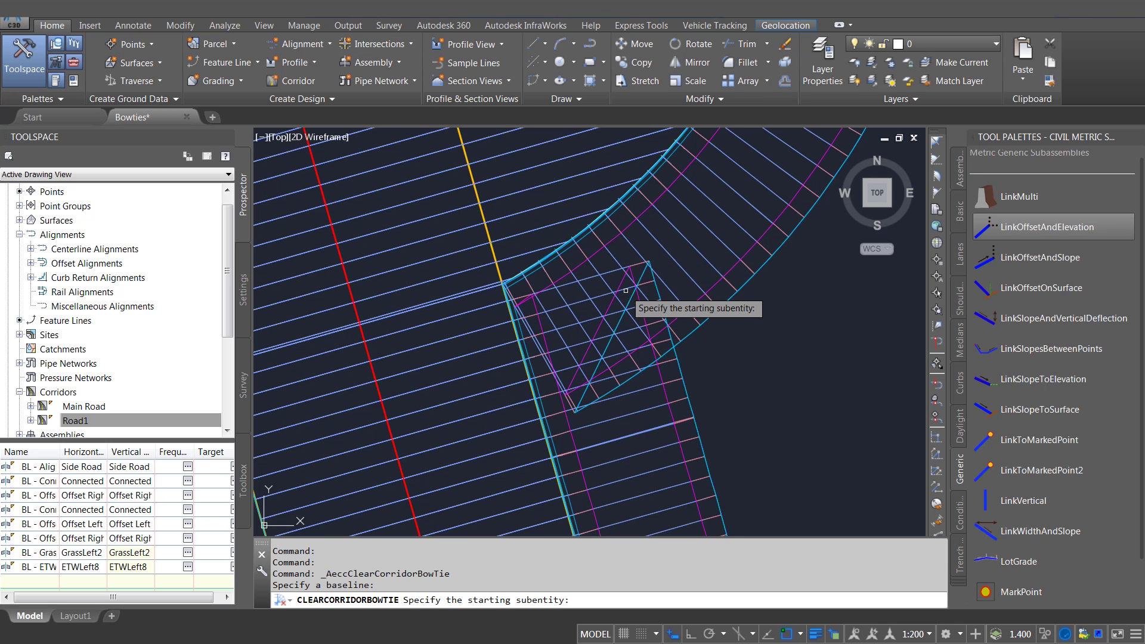
- Define the bowtie between the turning circle curve and the straight edge, intersecting at the outer footpath corner, and rebuild the corridor
left_click(570, 238)
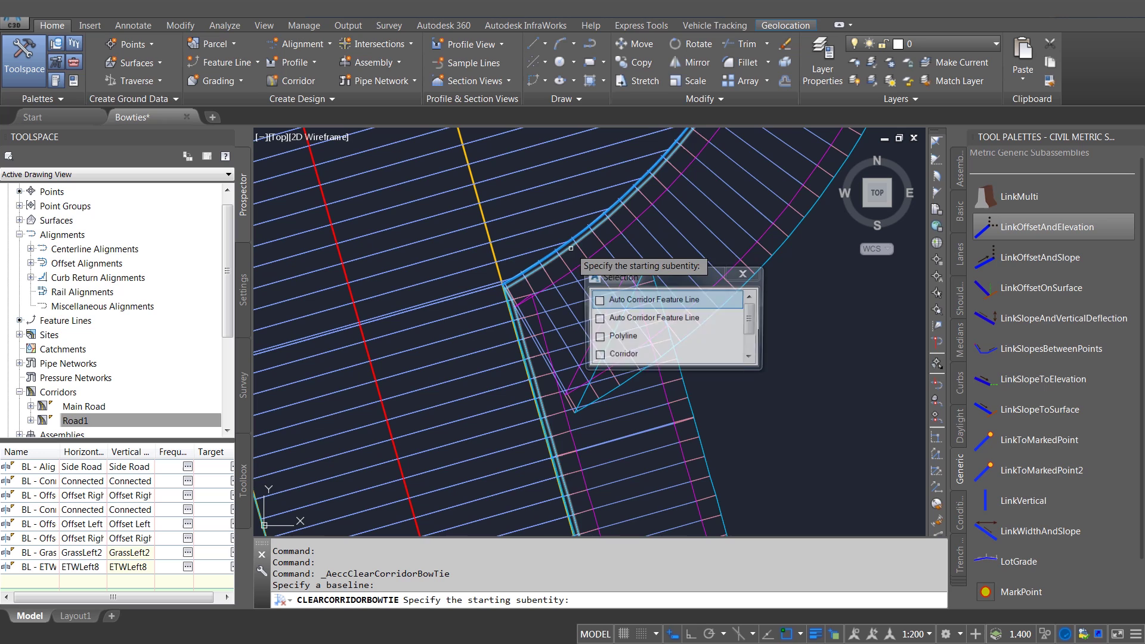
left_click(625, 301)
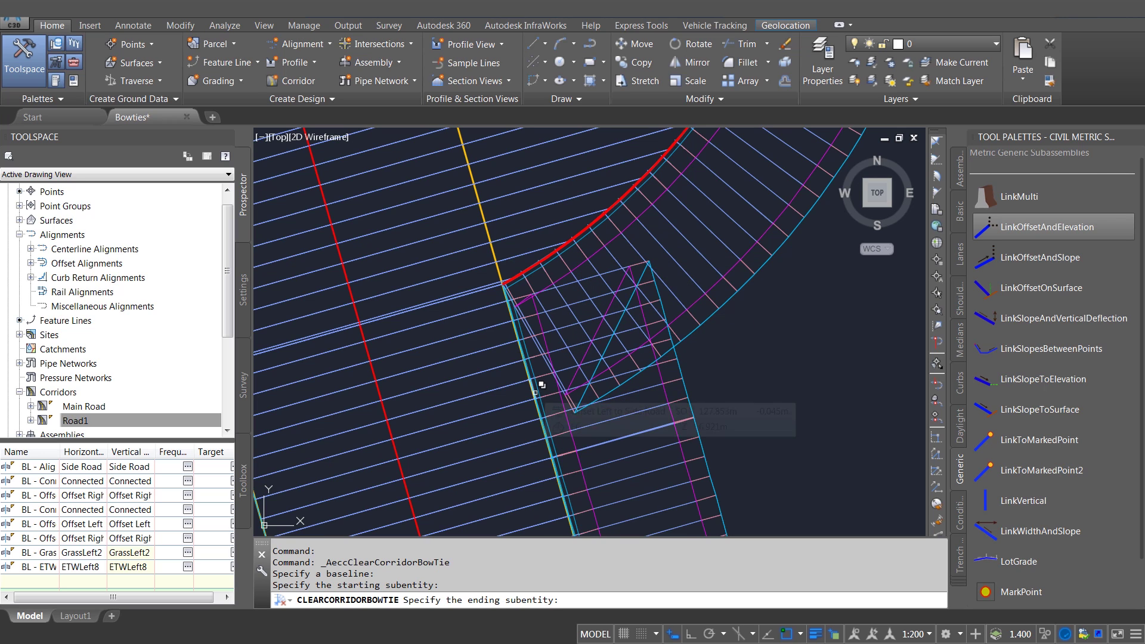
left_click(570, 411)
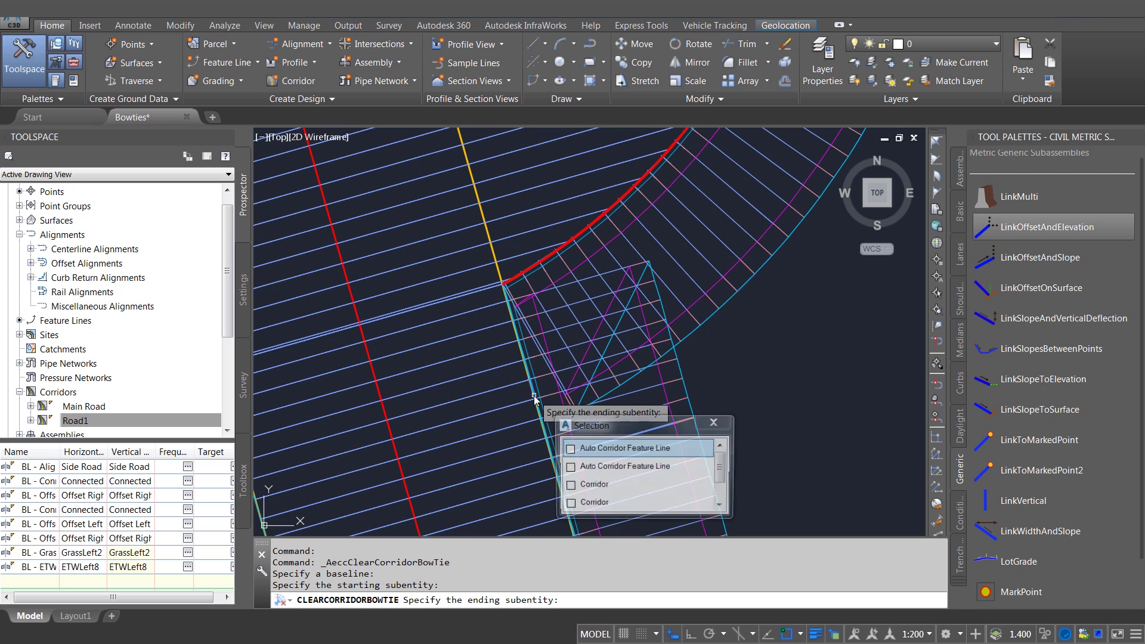
left_click(597, 454)
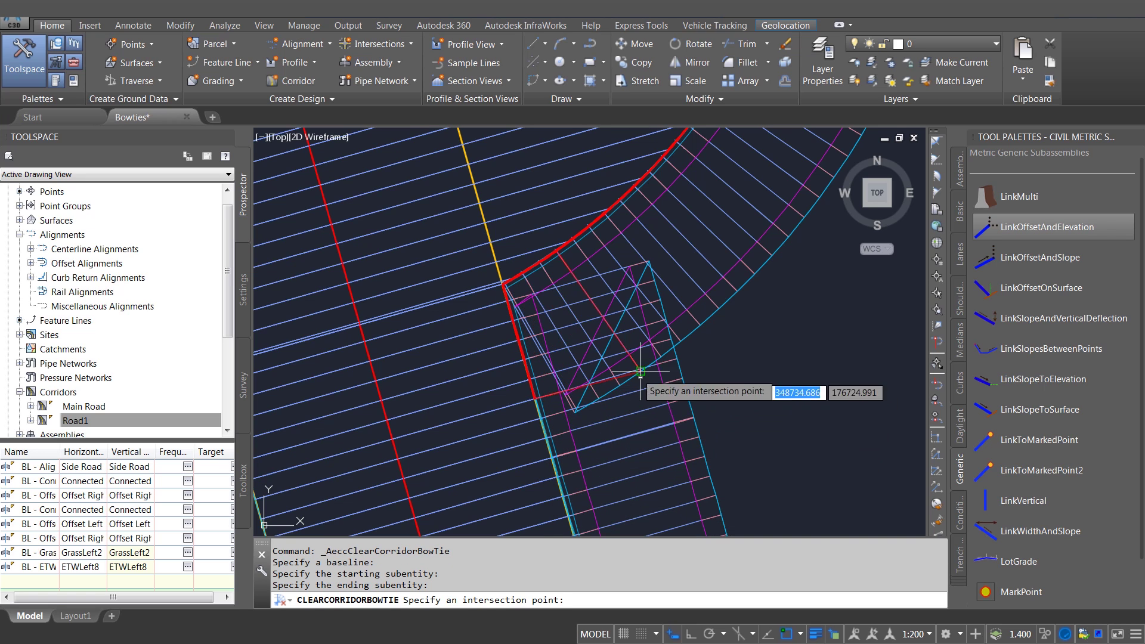
left_click(674, 357)
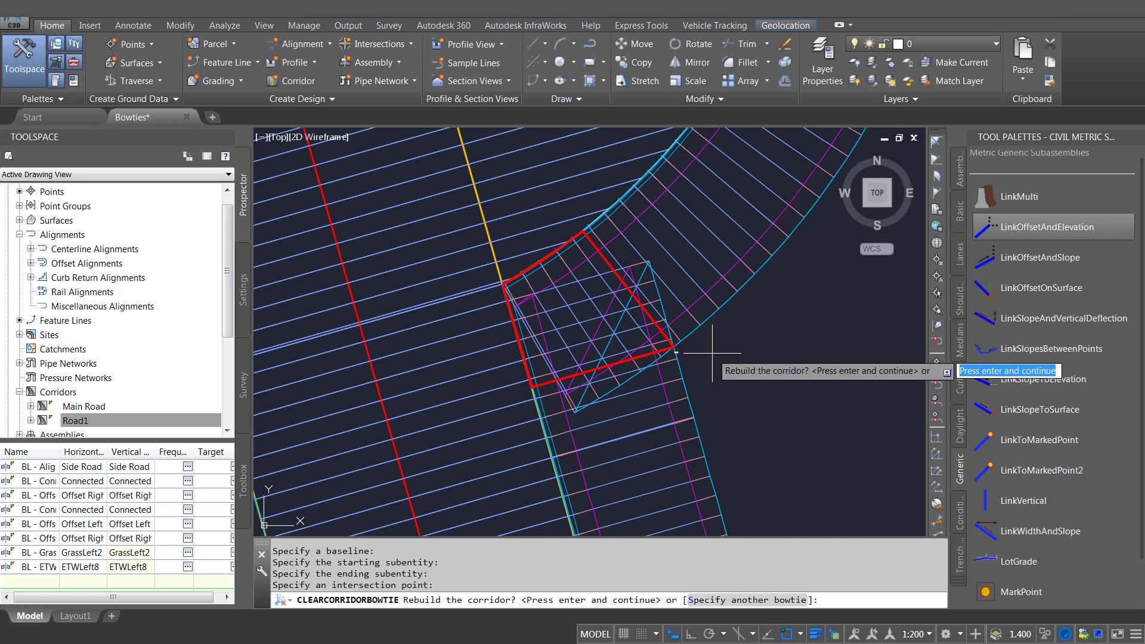
key("Return")
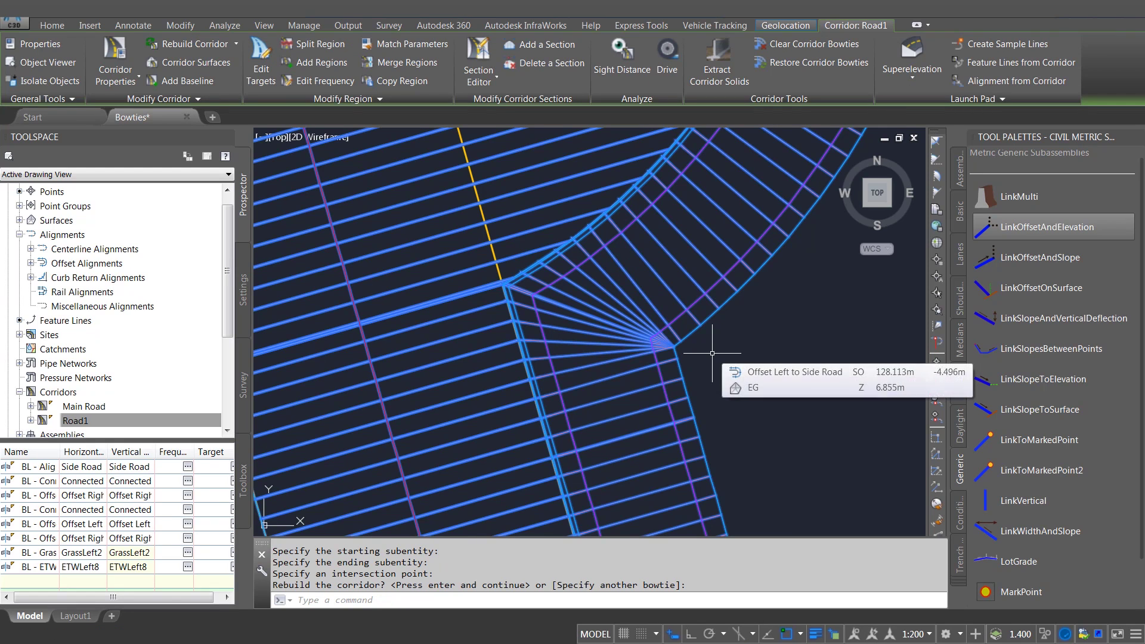
key("Escape")
key("Escape")
key("Escape")
scroll(724, 324, "down", 5)
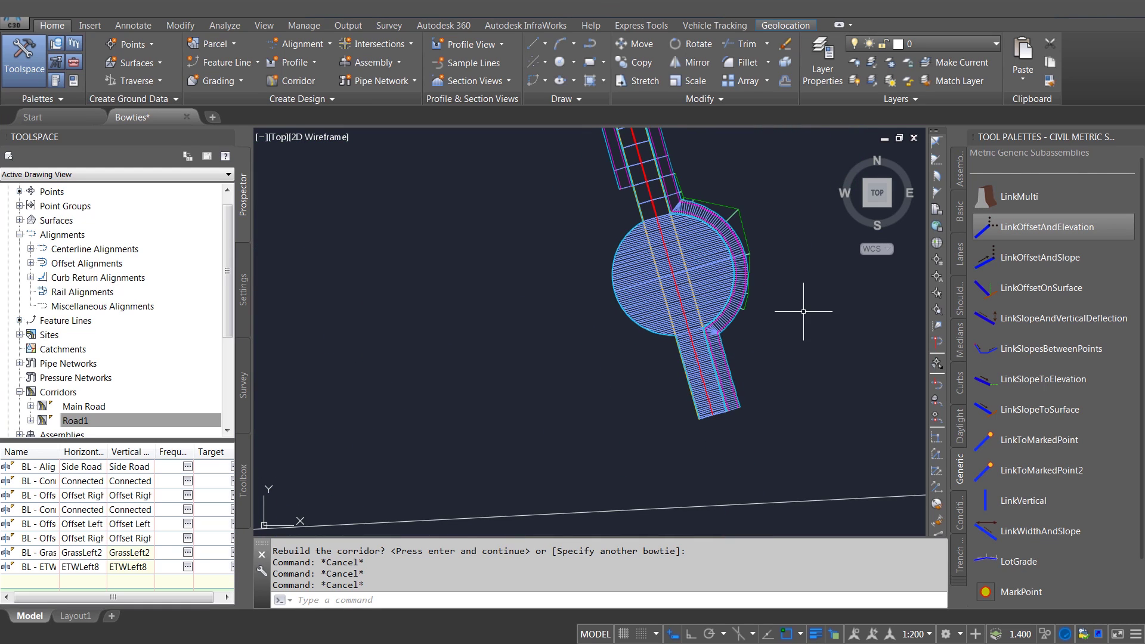
scroll(778, 272, "up", 2)
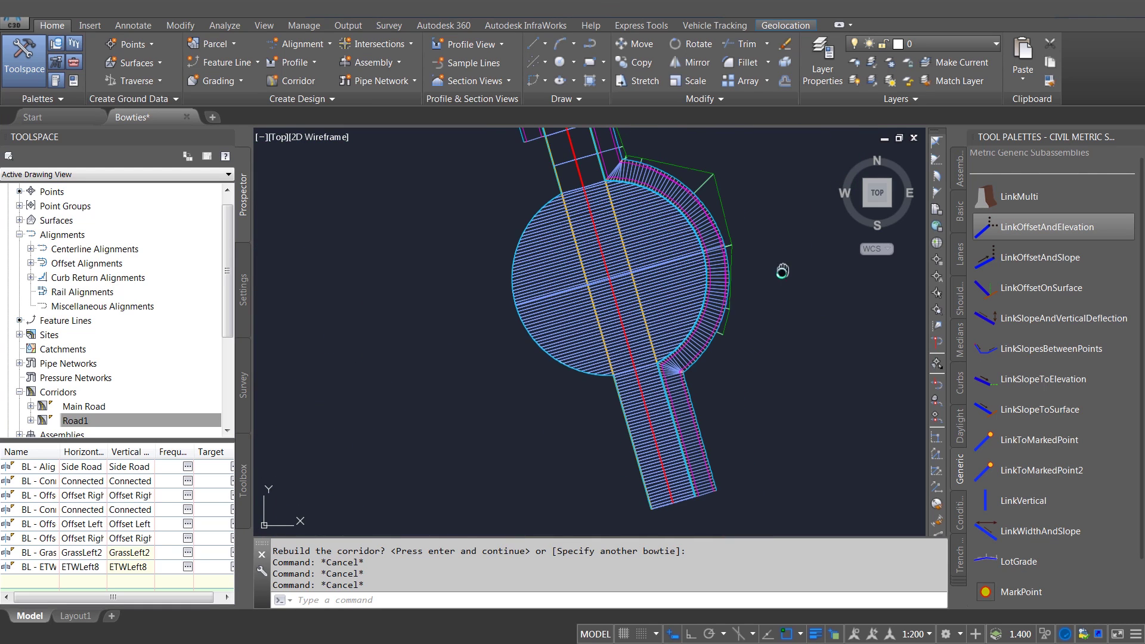
middle_click_drag(782, 271, 749, 291)
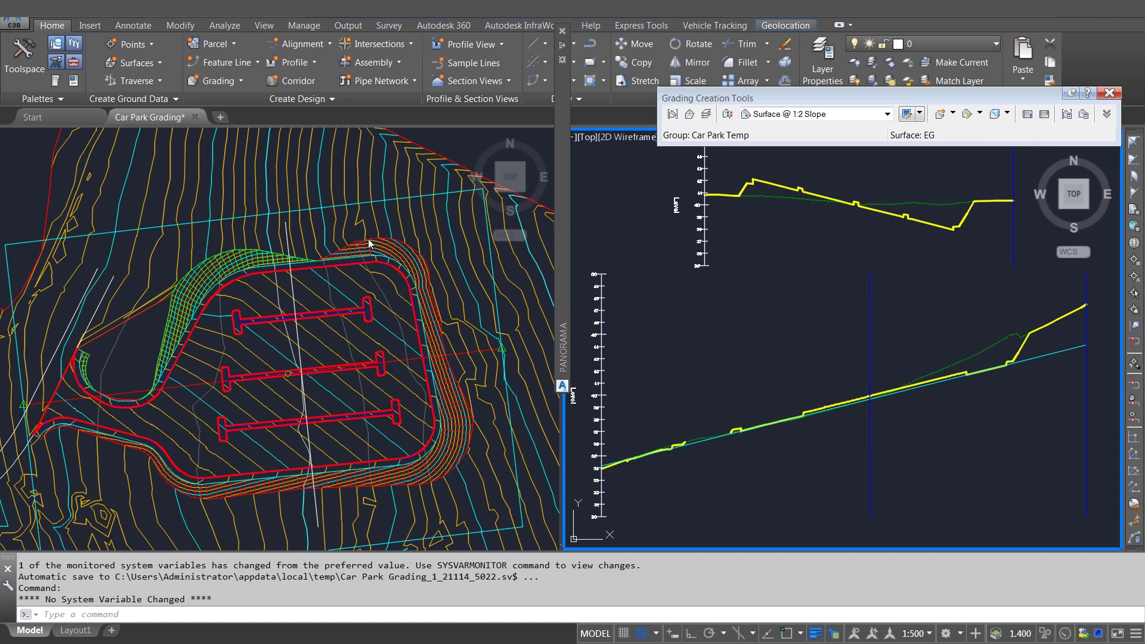
- In the Car Park Grading drawing, examine the southernmost parking island's feature line in the Elevation Editor, relative to Car Park Temp, and close it
key("Escape")
key("Escape")
left_click(263, 439)
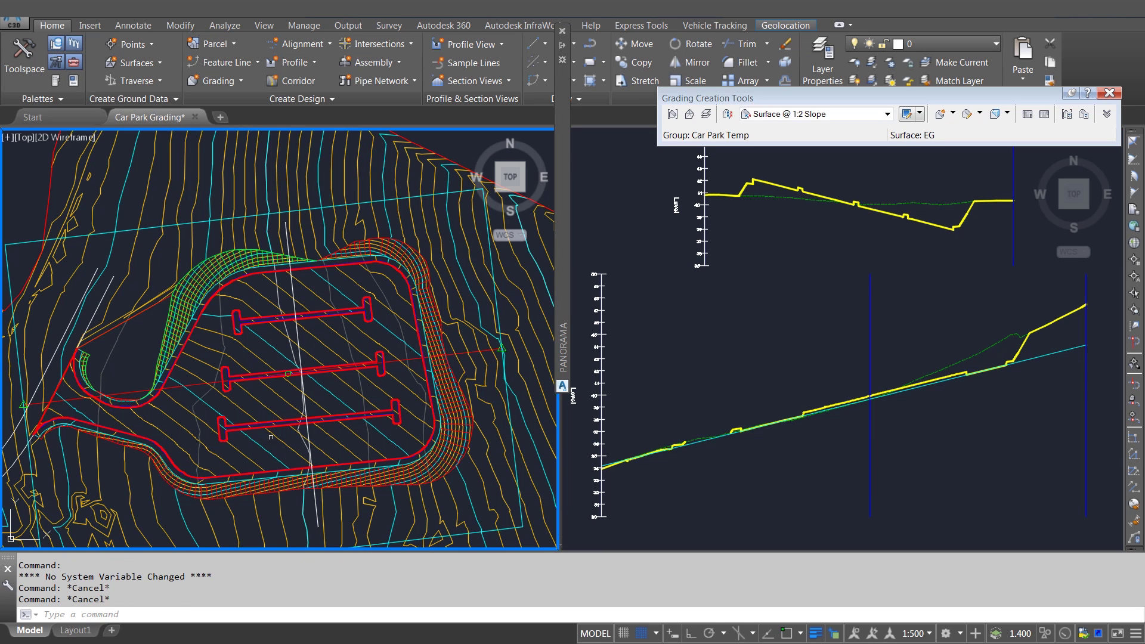
scroll(243, 427, "up", 4)
scroll(245, 429, "up", 6)
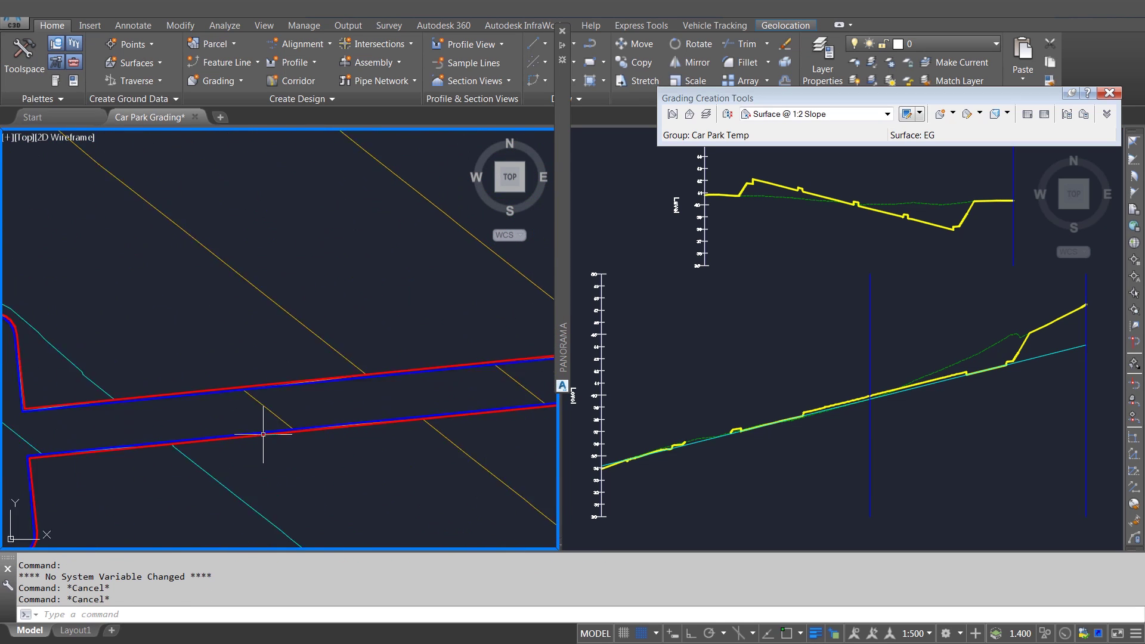
left_click(263, 437)
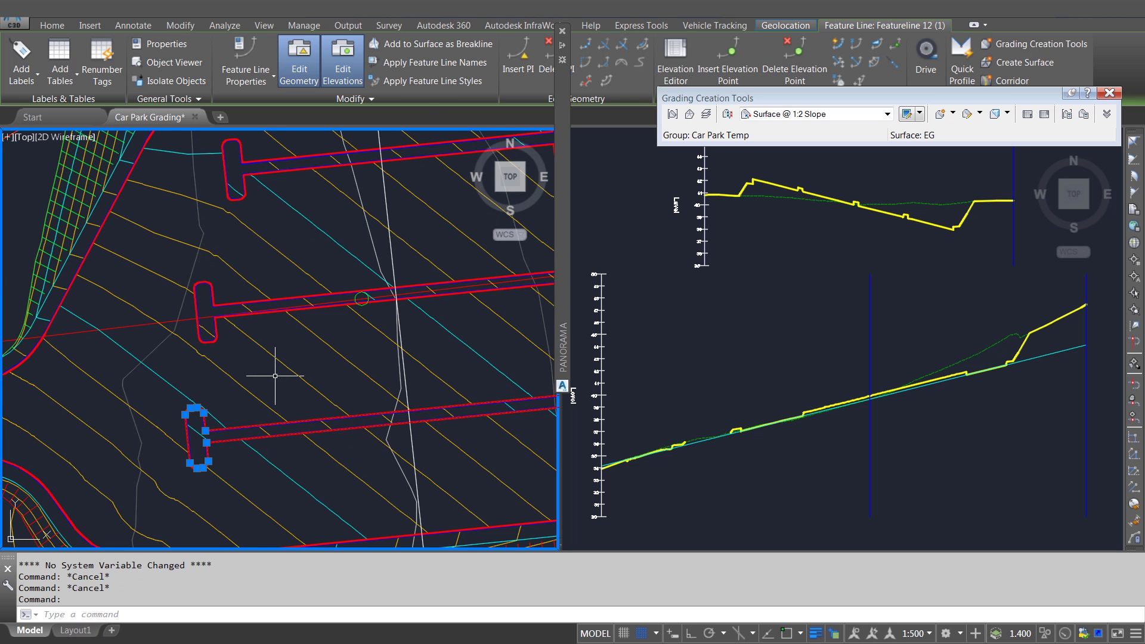
right_click(275, 376)
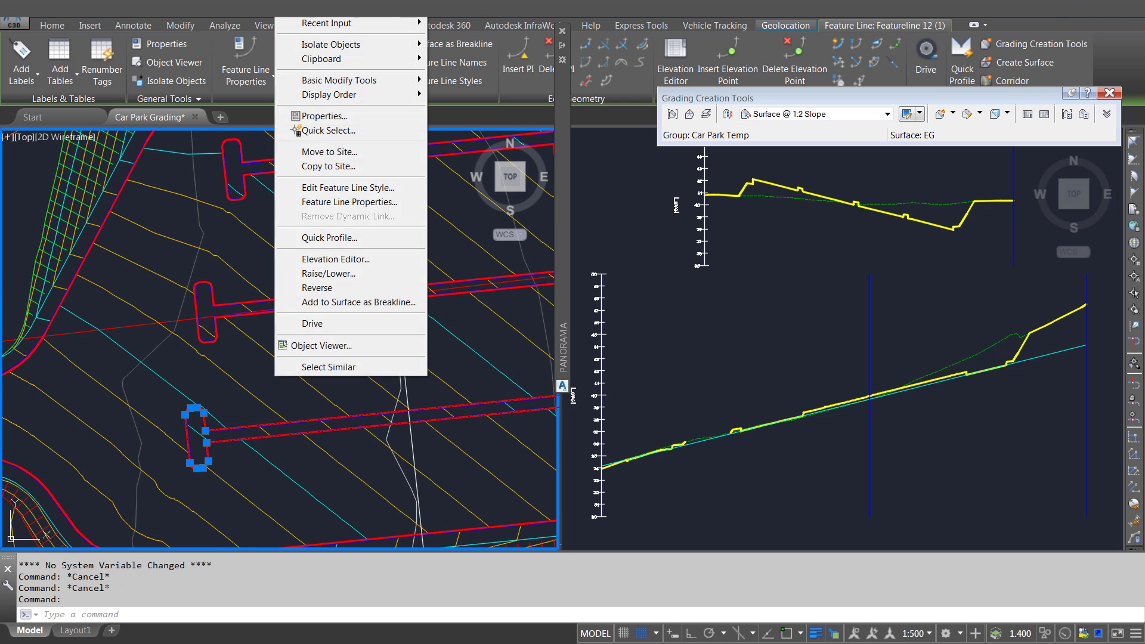
left_click(336, 259)
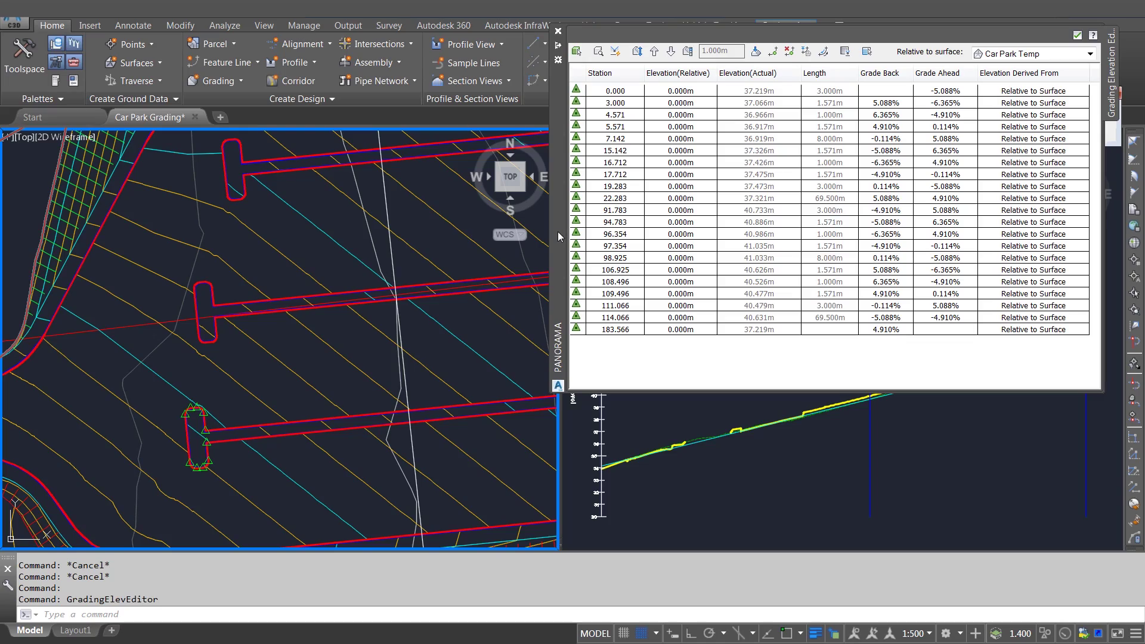
left_click_drag(558, 236, 422, 237)
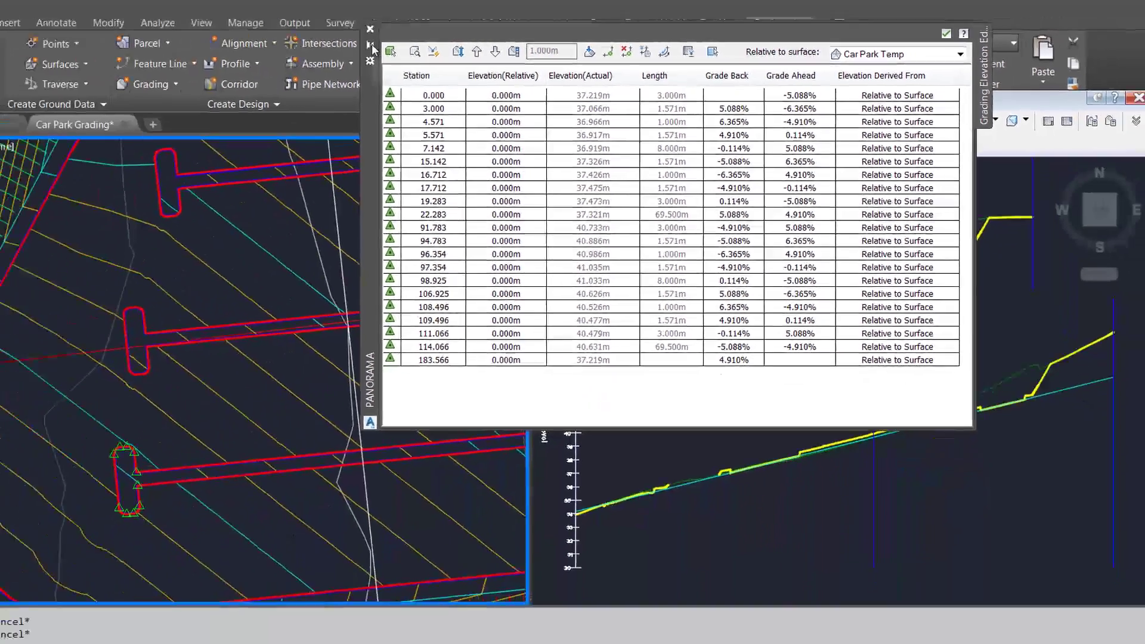
left_click(97, 40)
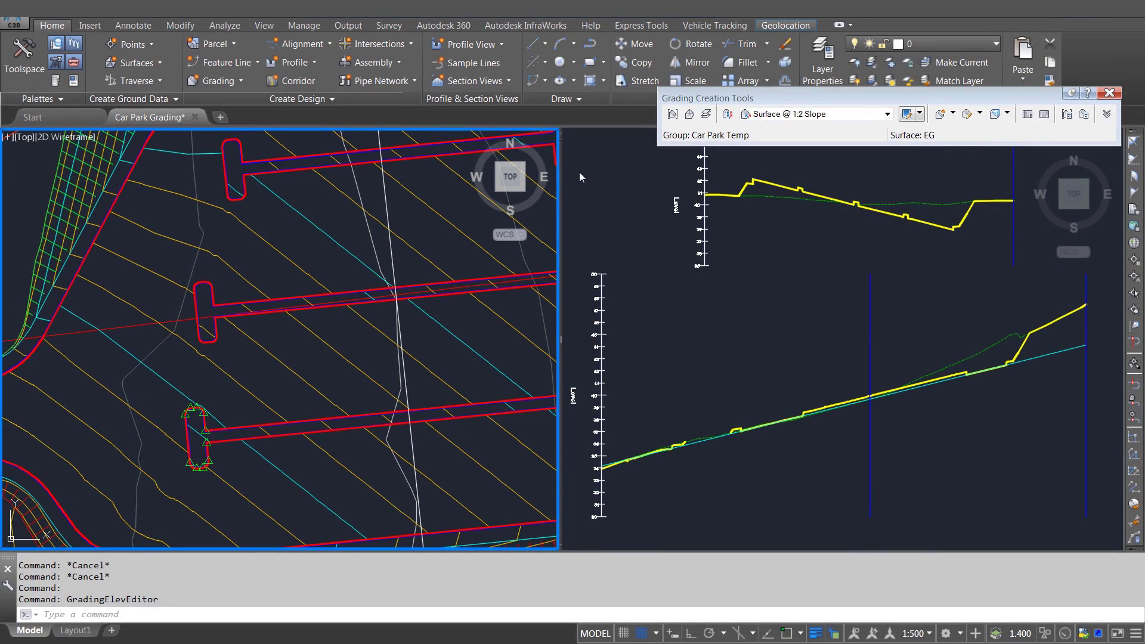
left_click(615, 193)
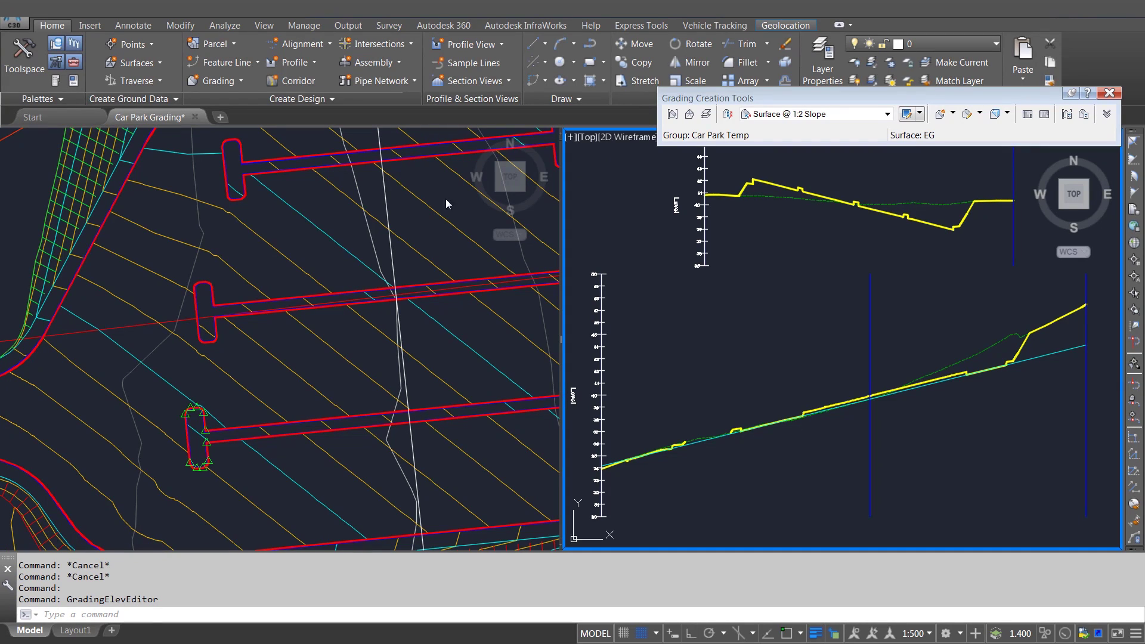
left_click(246, 263)
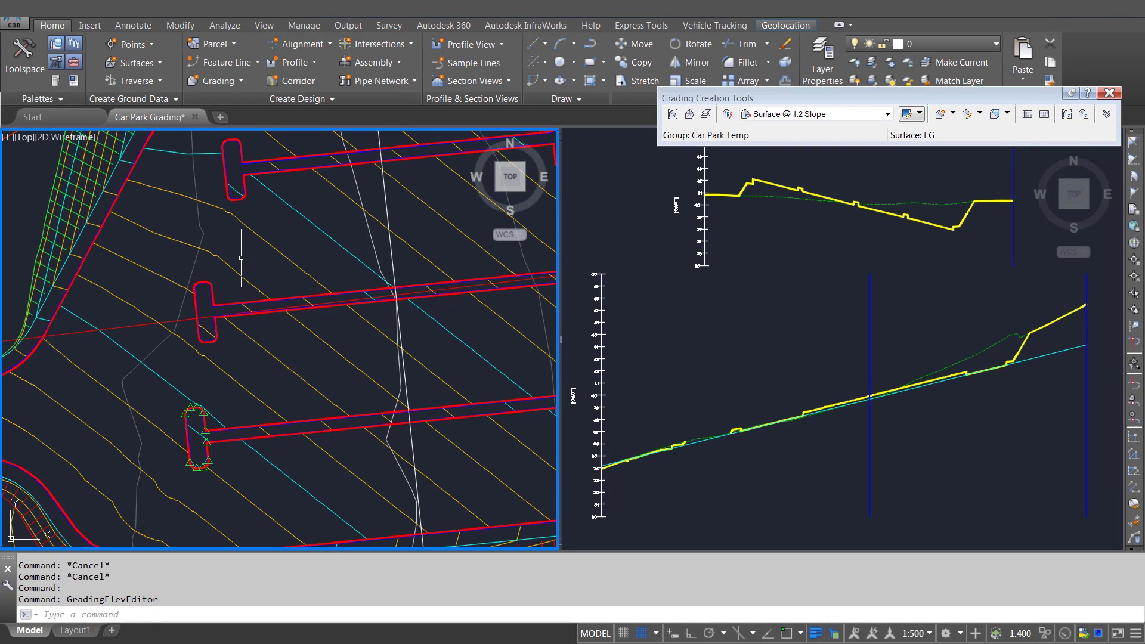
key("Escape")
- Open the feature line crossing the middle island in the Elevation Editor and examine its Relative to Surface point at station 110.591
scroll(258, 267, "down", 2)
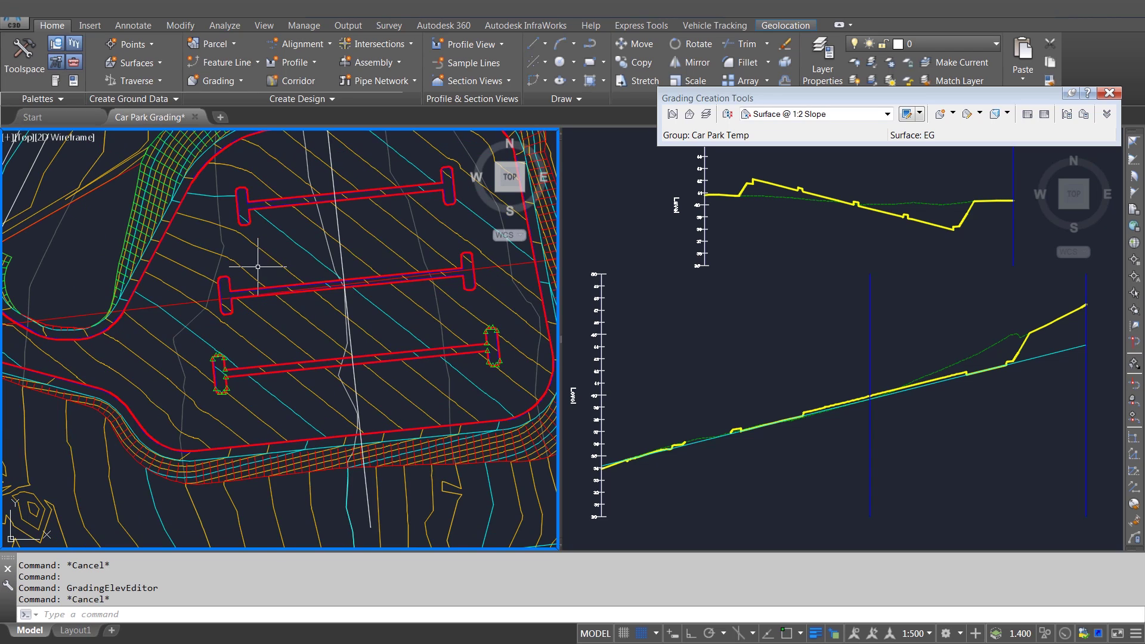
middle_click_drag(300, 271, 240, 324)
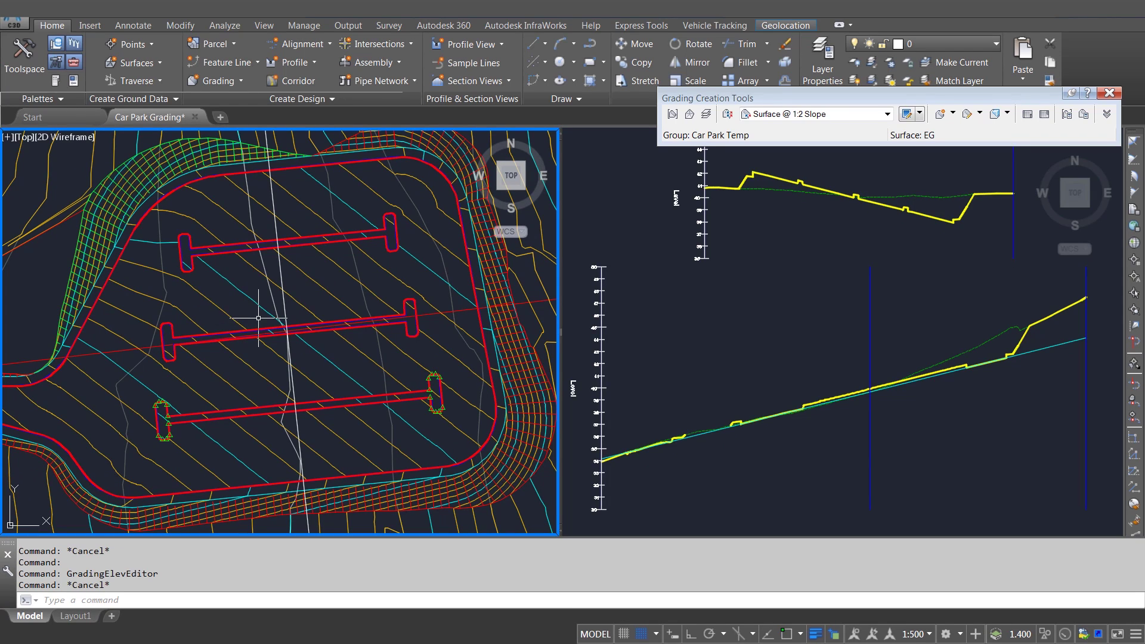
scroll(269, 307, "down", 2)
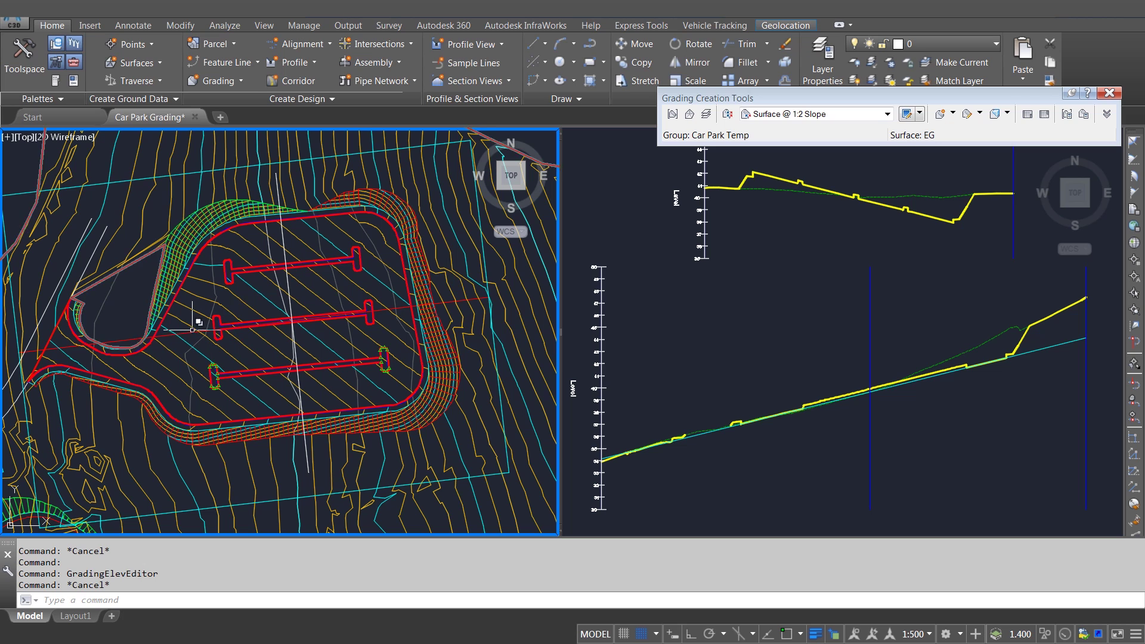
left_click(235, 338)
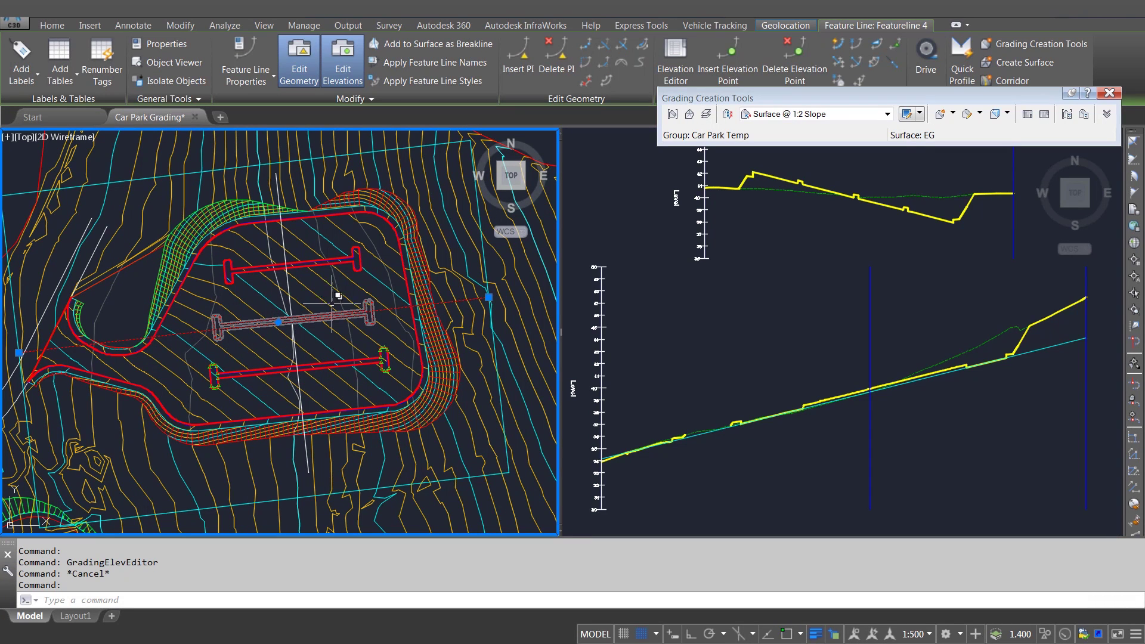
right_click(338, 281)
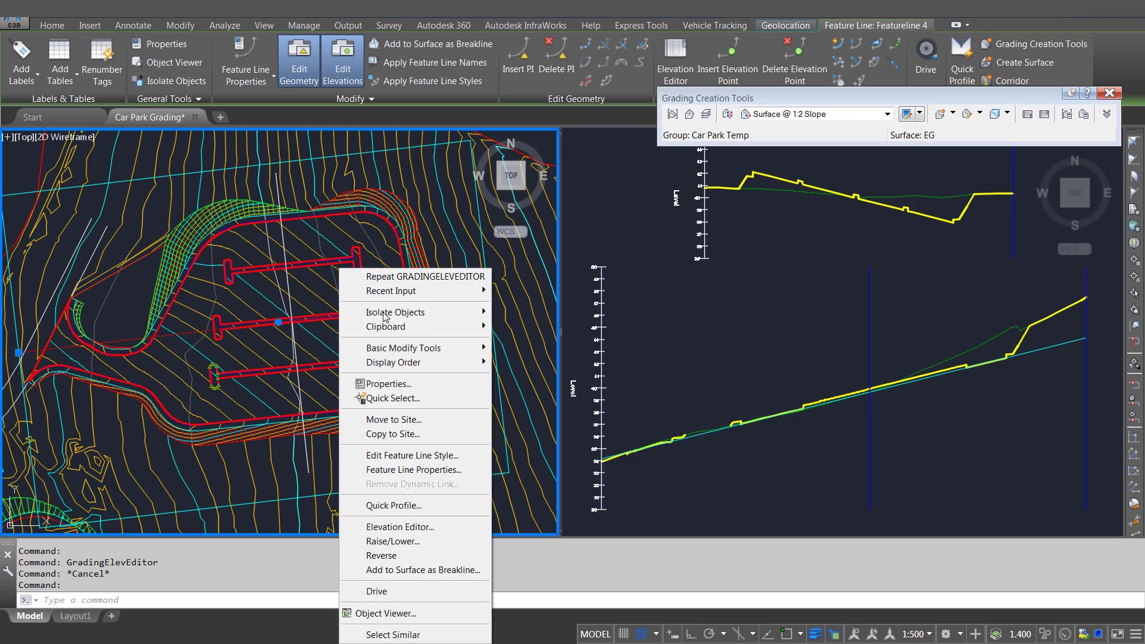
left_click(398, 527)
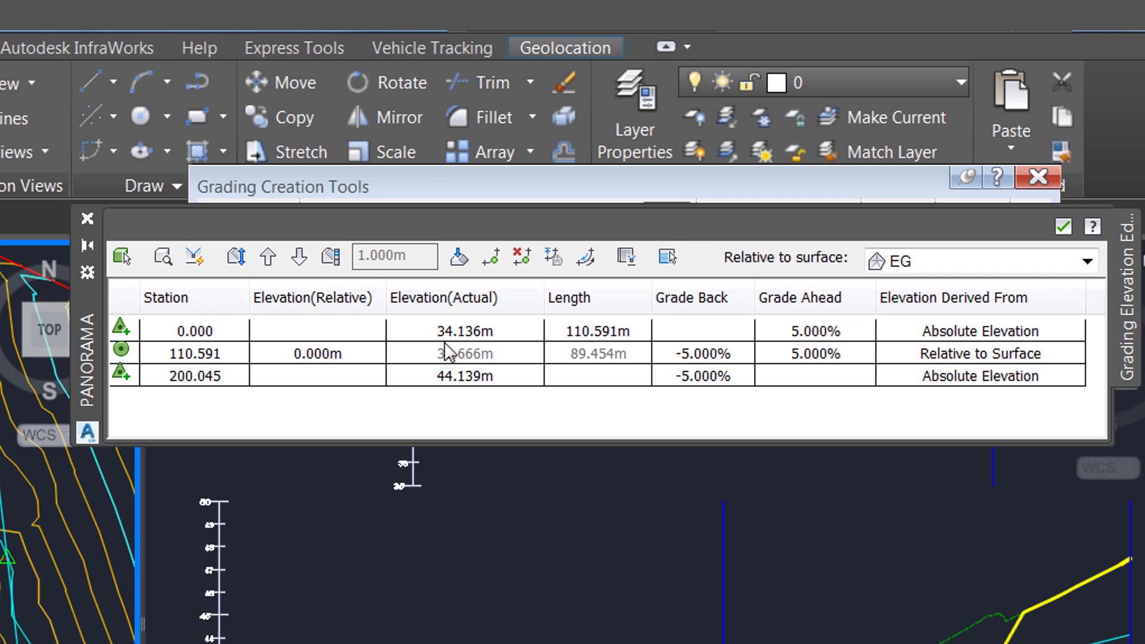
left_click(1044, 358)
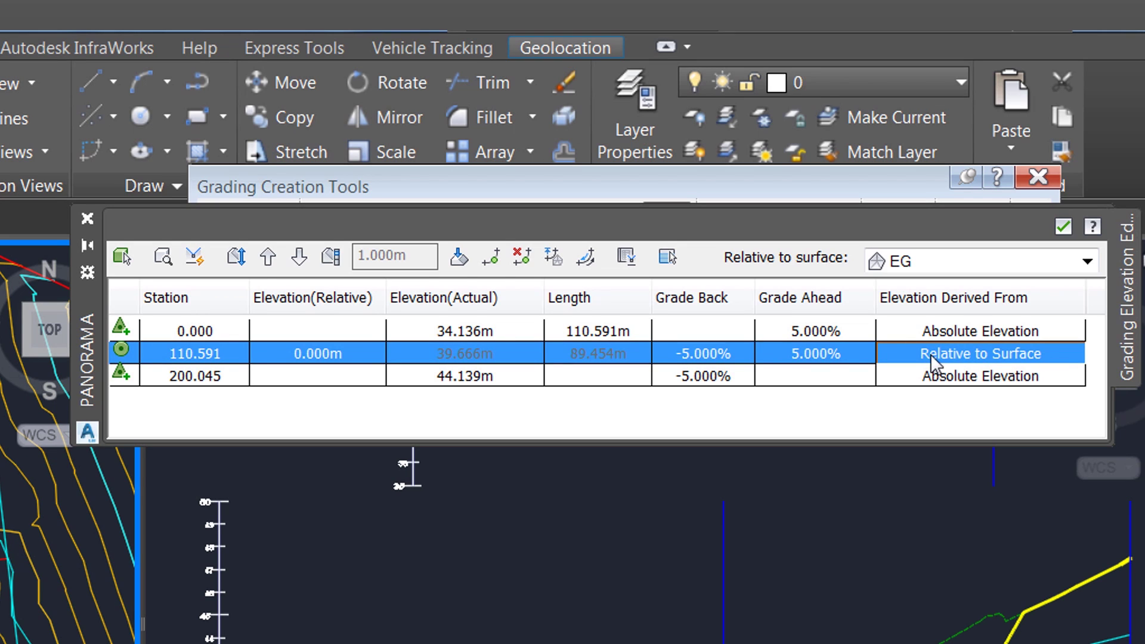
key("ctrl+2")
mouse_move(873, 326)
left_mouse_down()
mouse_move(1050, 389)
mouse_move(872, 325)
left_mouse_up()
left_click_drag(1038, 325, 1093, 326)
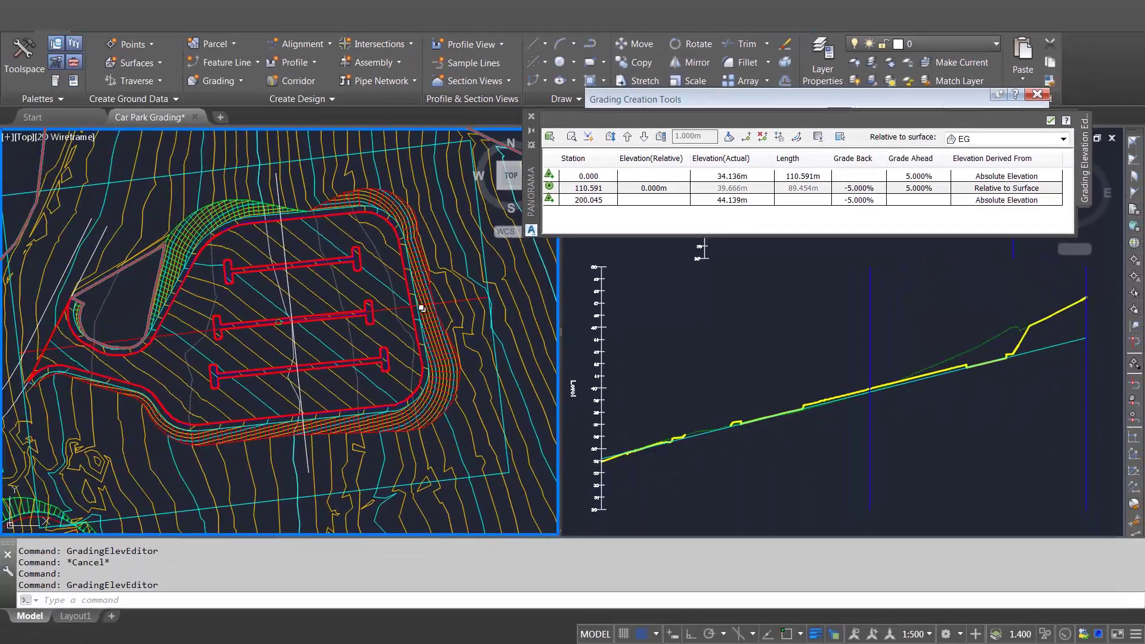
- At station 110.591 of the middle island's feature line, set the grade ahead to 2.5% and the grade back to -2.5%
double_click(919, 188)
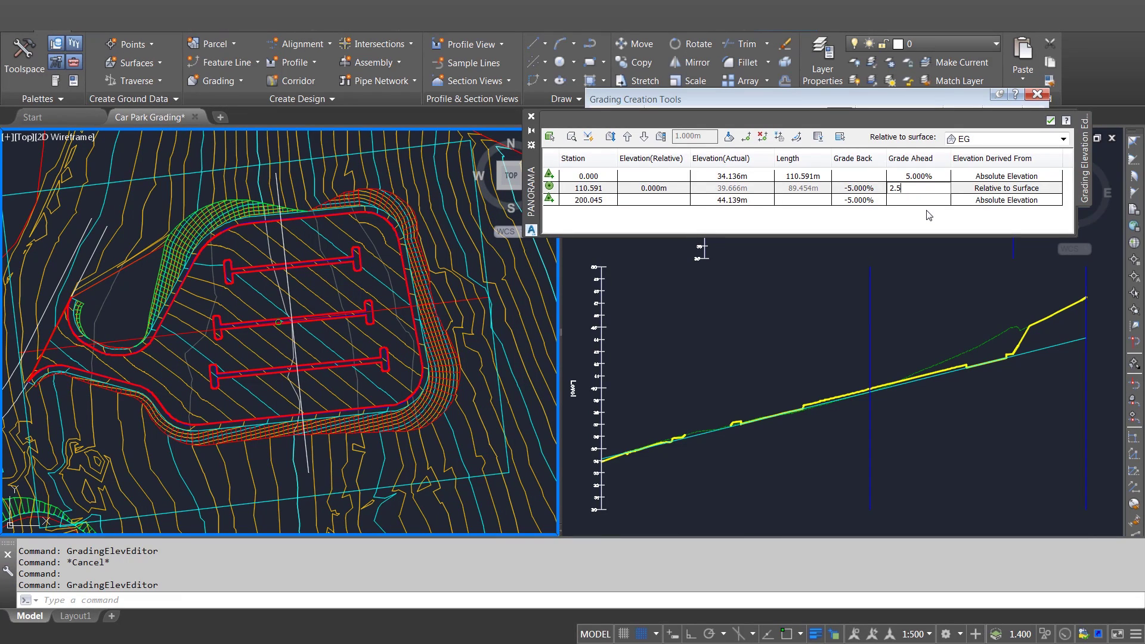
type("2.5")
key("Return")
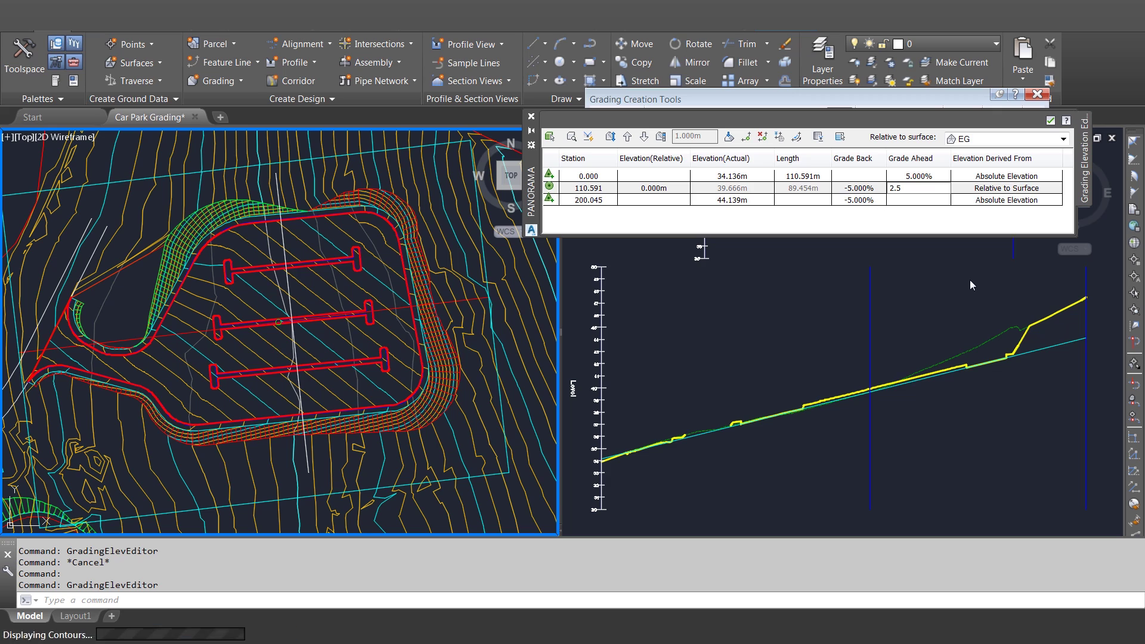
double_click(863, 188)
type("-2")
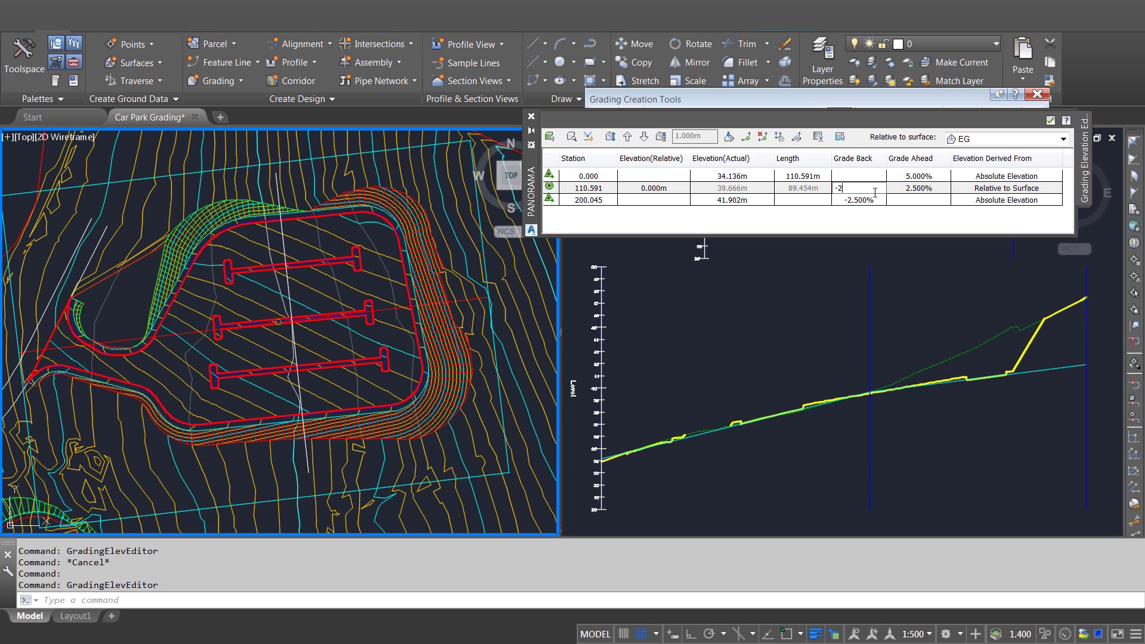
type(".5")
key("Return")
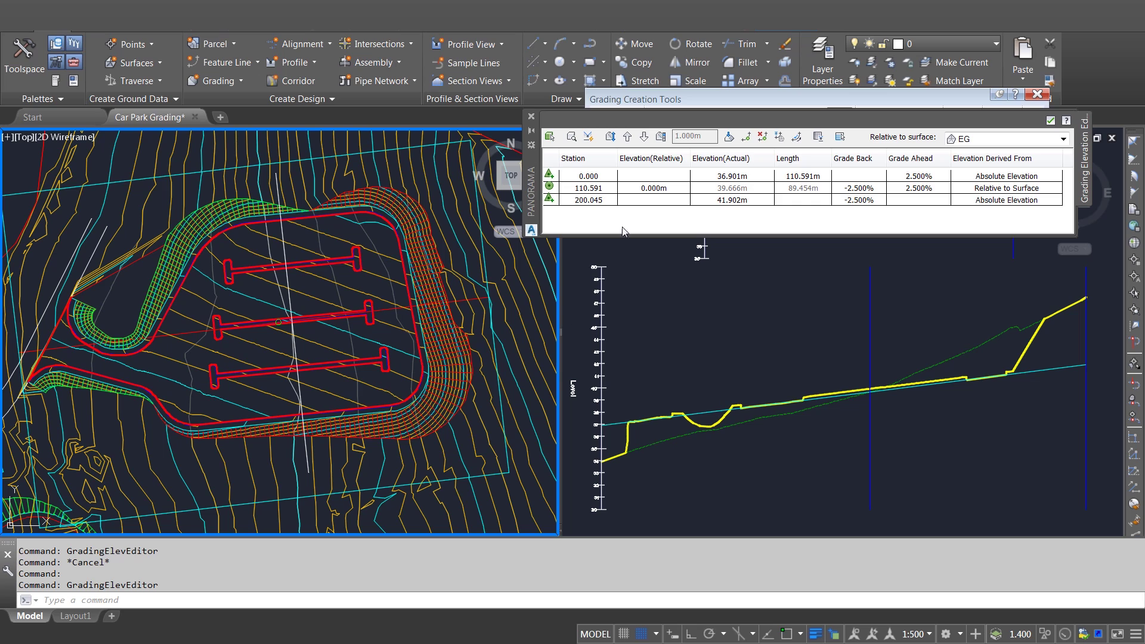
left_click(531, 132)
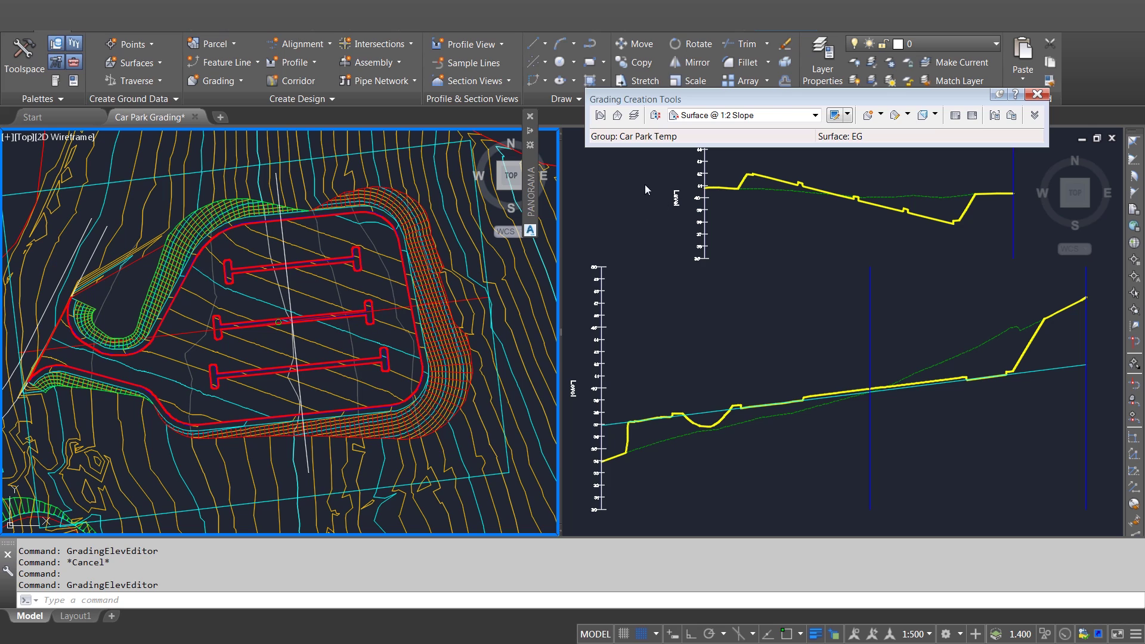
- Edit the grading north of the middle feature line, keeping the default distance and setting its grade to 2.5%
left_click(907, 117)
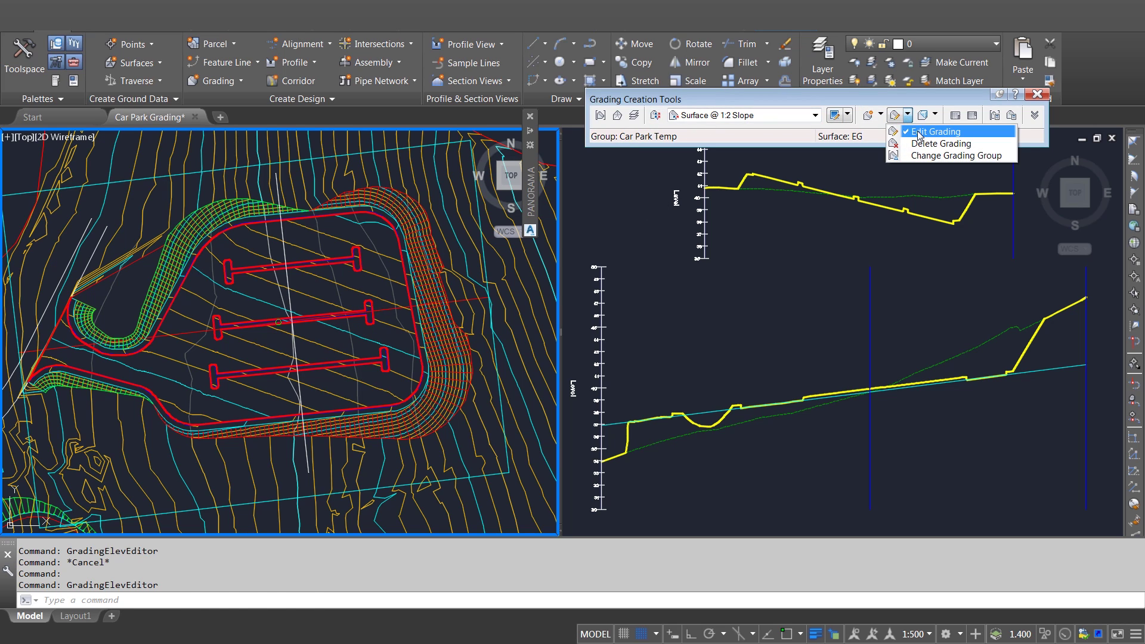
left_click(920, 132)
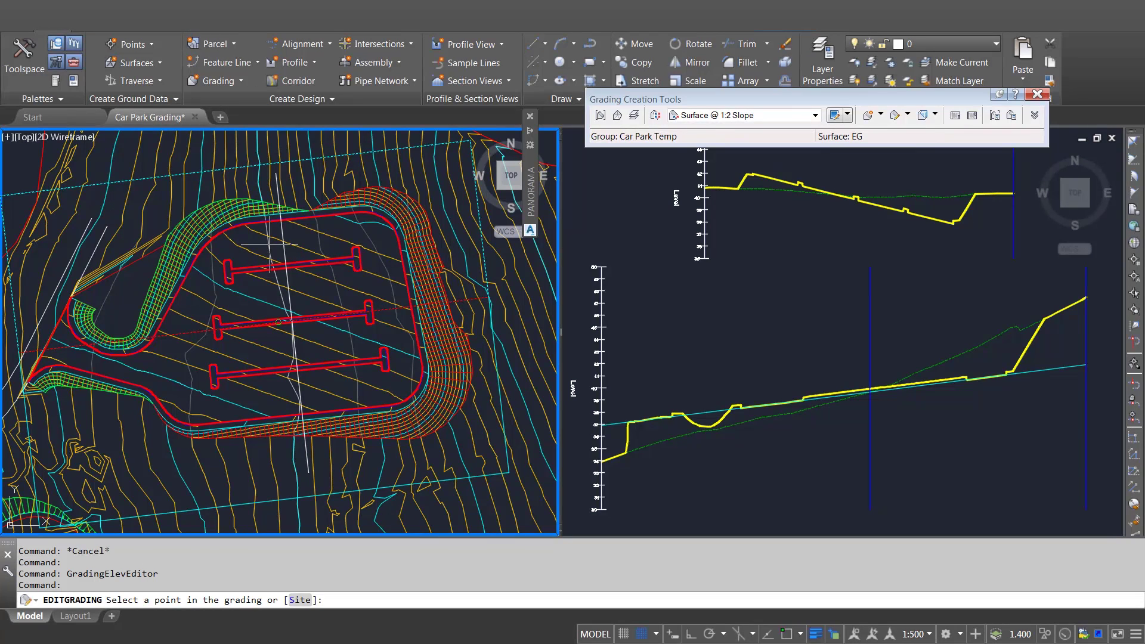
left_click(252, 178)
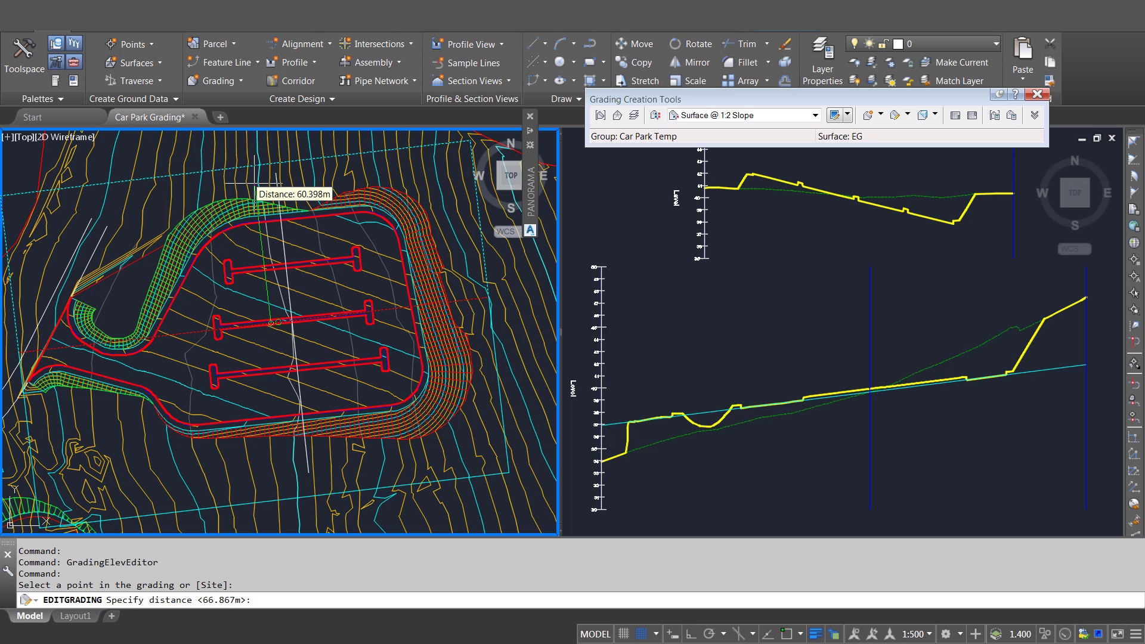
key("Return")
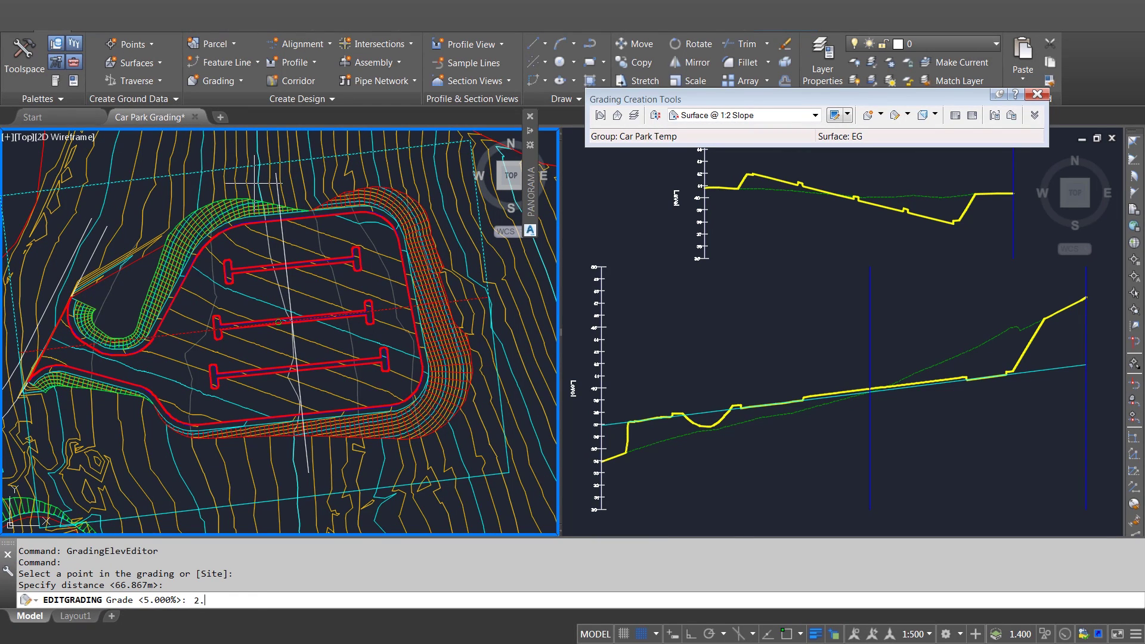
type("2.5")
key("Return")
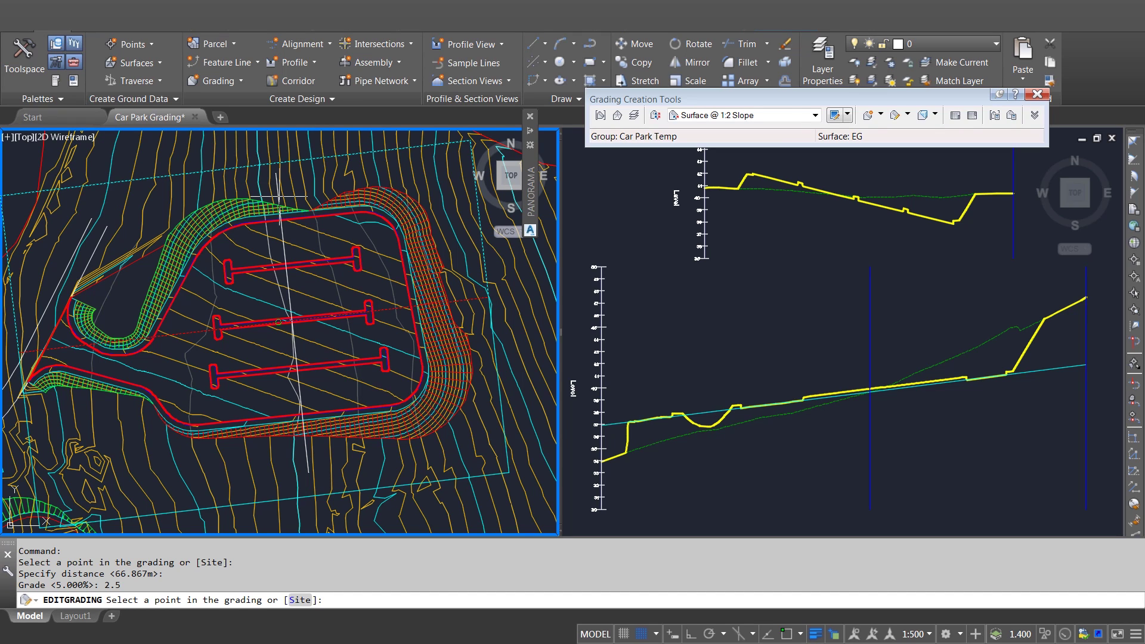
left_click(279, 323)
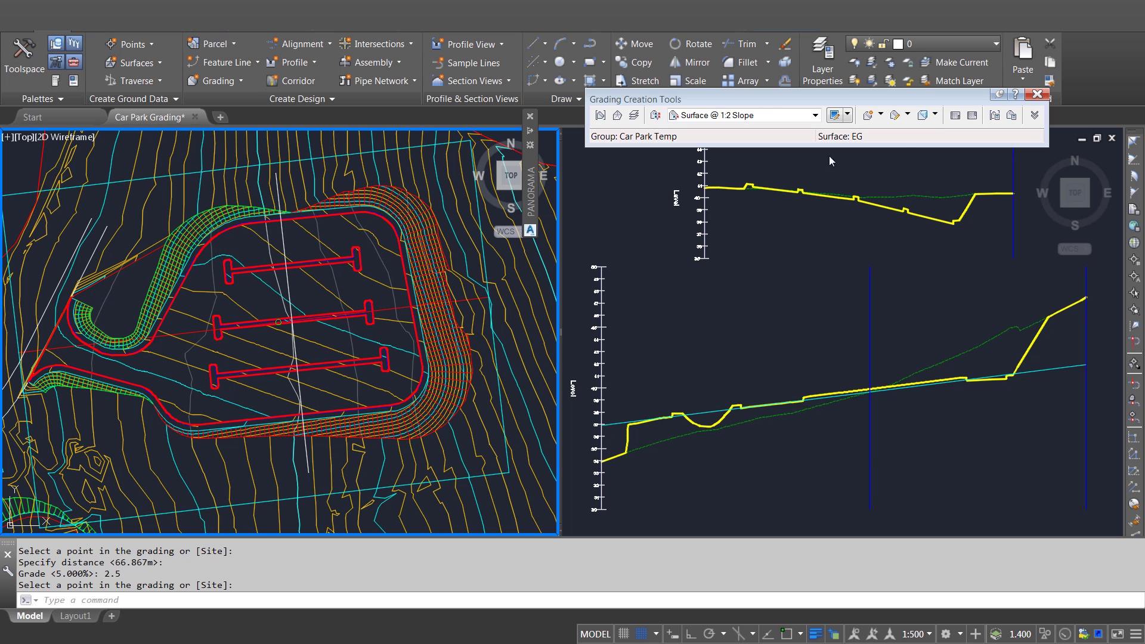
- Edit the grading south of the middle feature line, keeping the default distance, set its grade to 2.5%, and close the grading tools
left_click(894, 115)
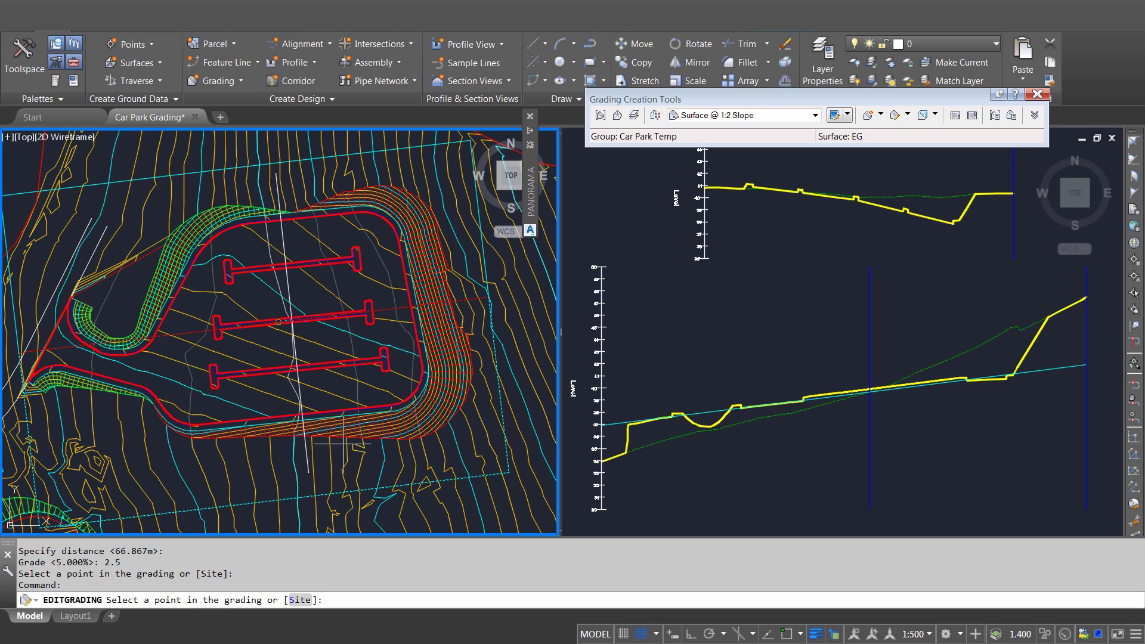
left_click(292, 458)
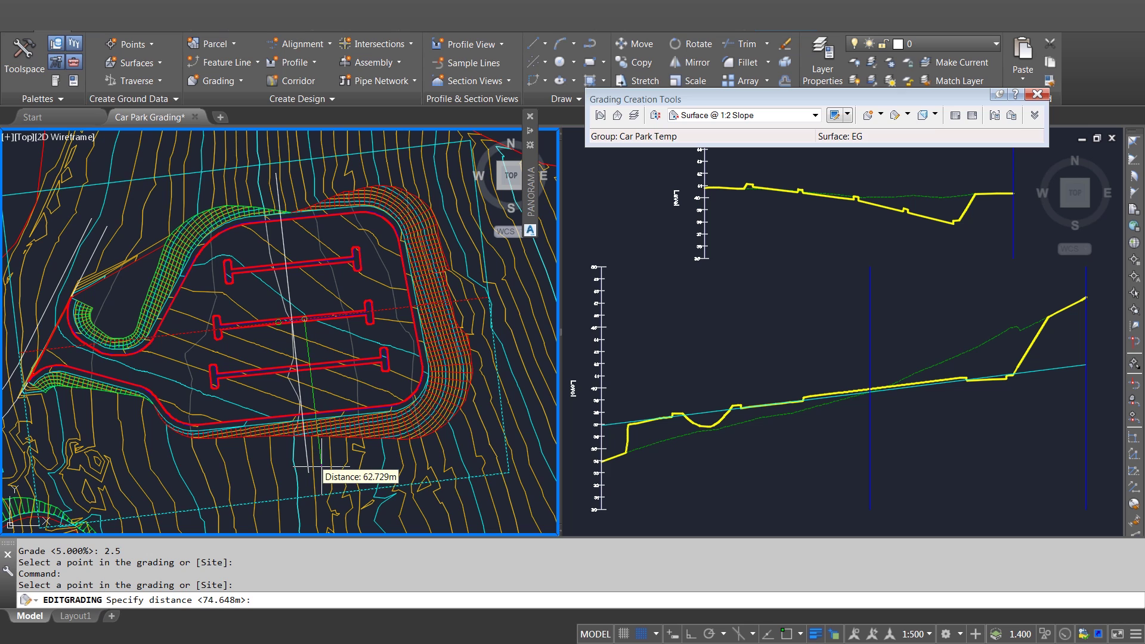
key("Return")
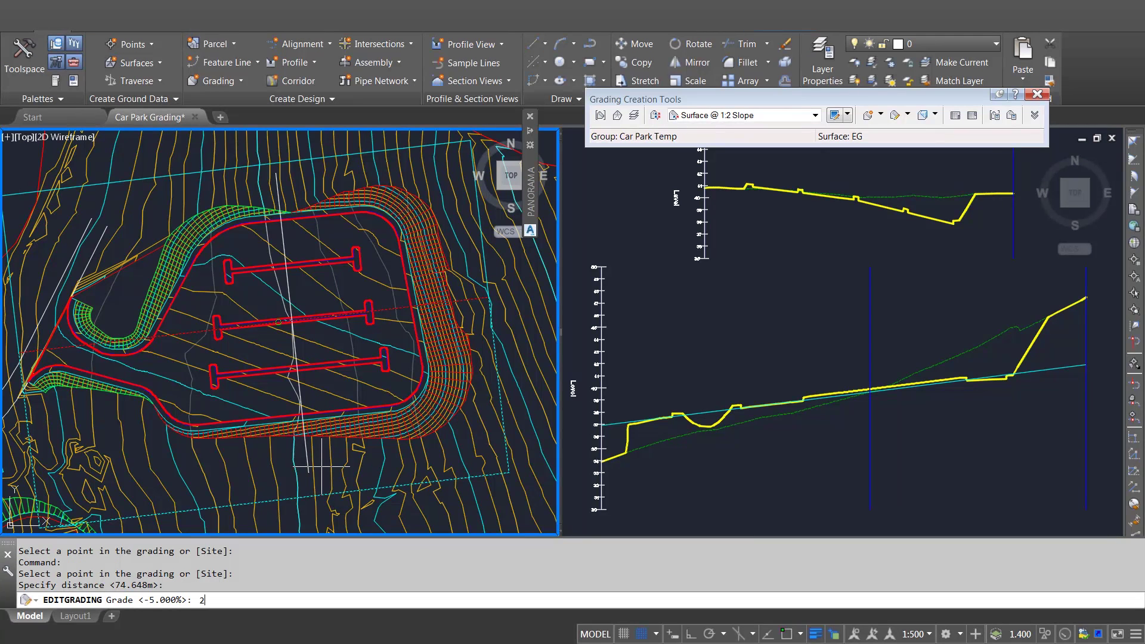
key("Return")
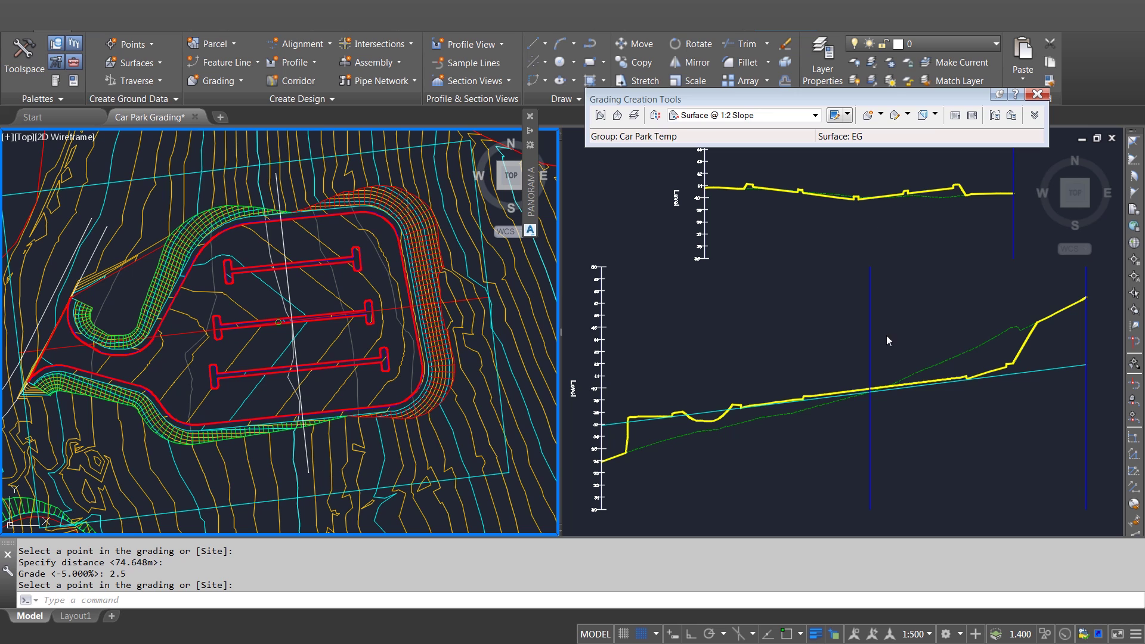
left_click(1038, 95)
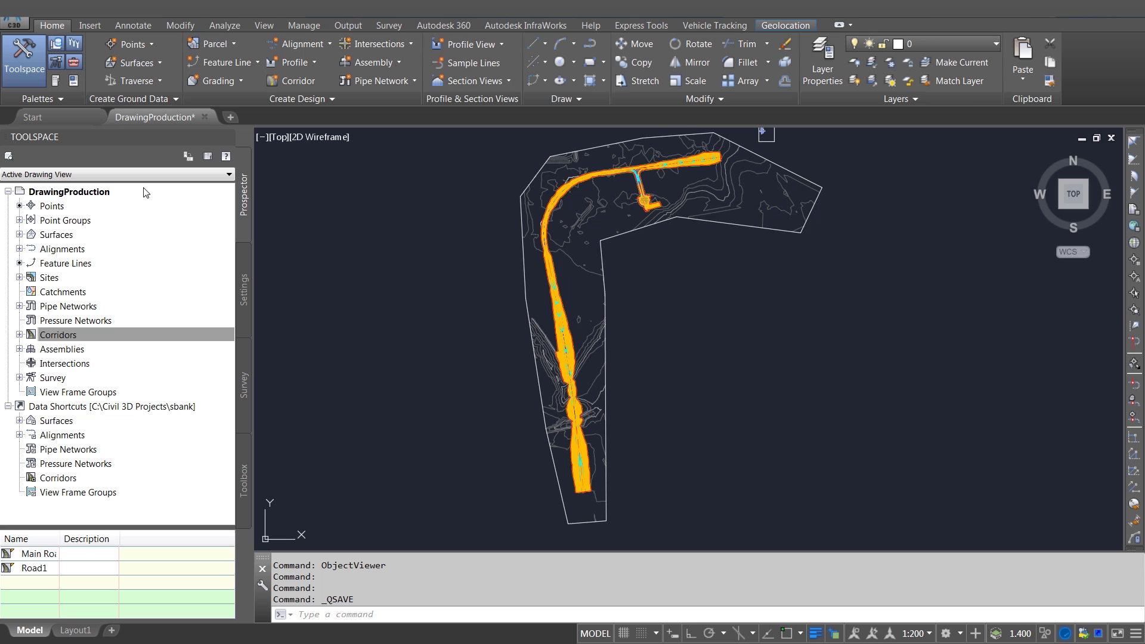
- In the DrawingProduction drawing, start creating view frames along the Main Road alignment with the automatic station range
left_click(348, 25)
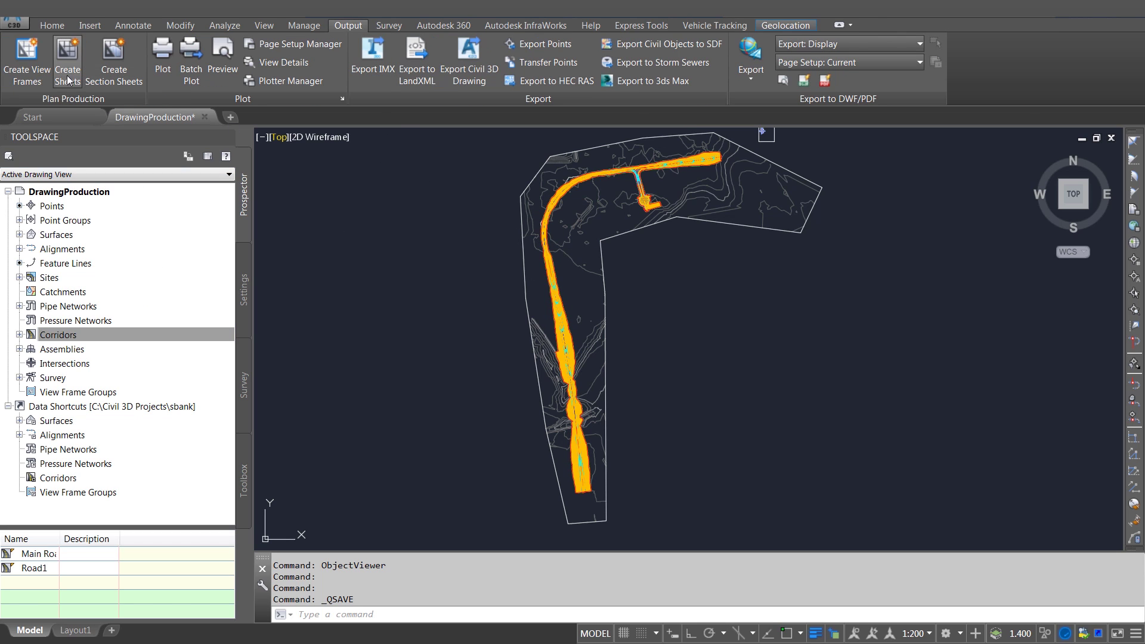
left_click(26, 60)
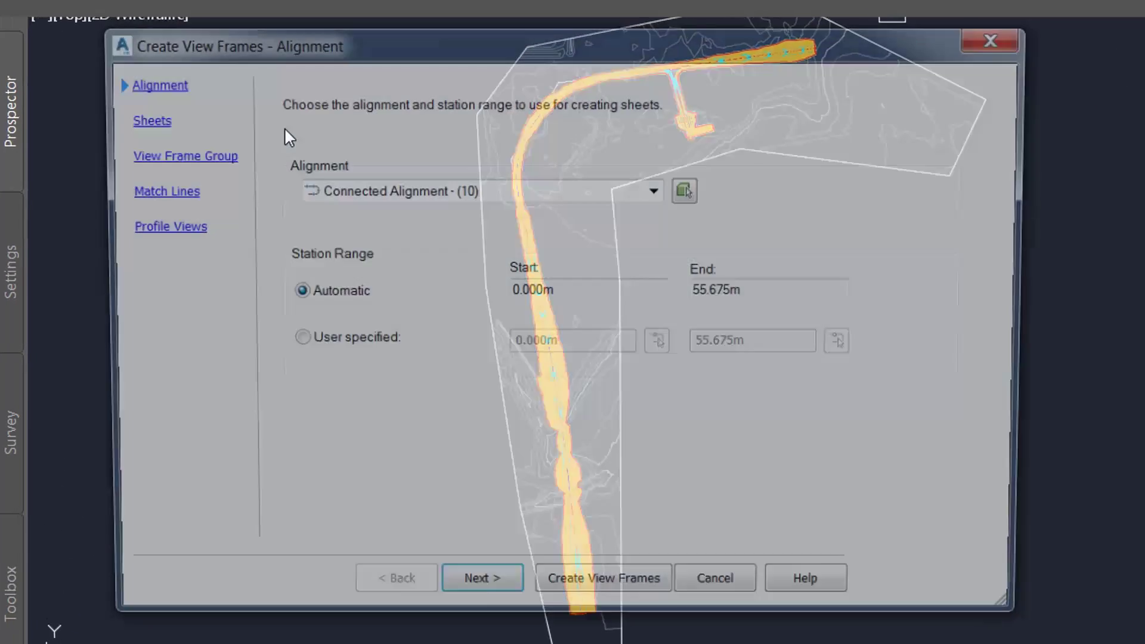
left_click(654, 191)
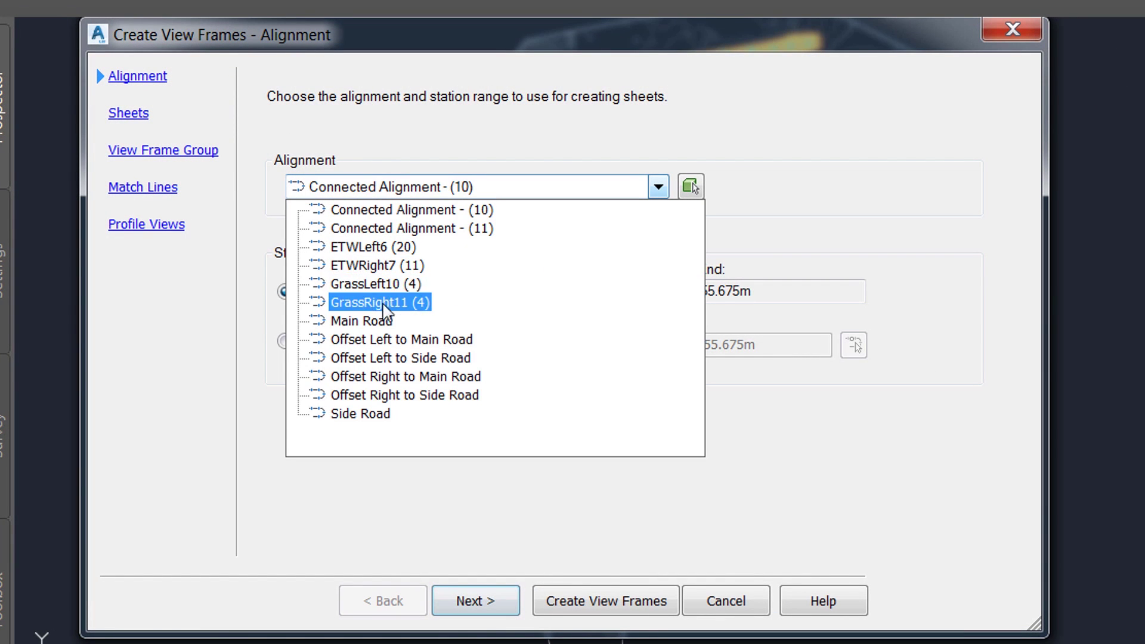
left_click(361, 321)
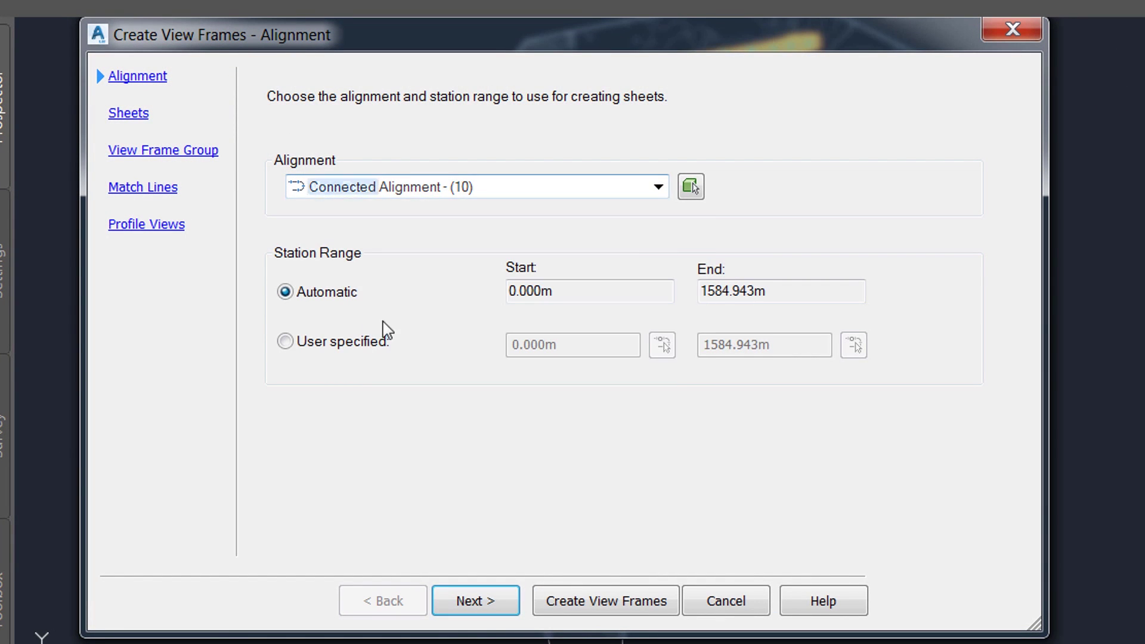
left_click(501, 614)
- Set the sheet type to Plan(s) only, using the A1 200 Plan and Plan layout from the EXC A1 Plan-Plan template, placed along the alignment
left_click(341, 238)
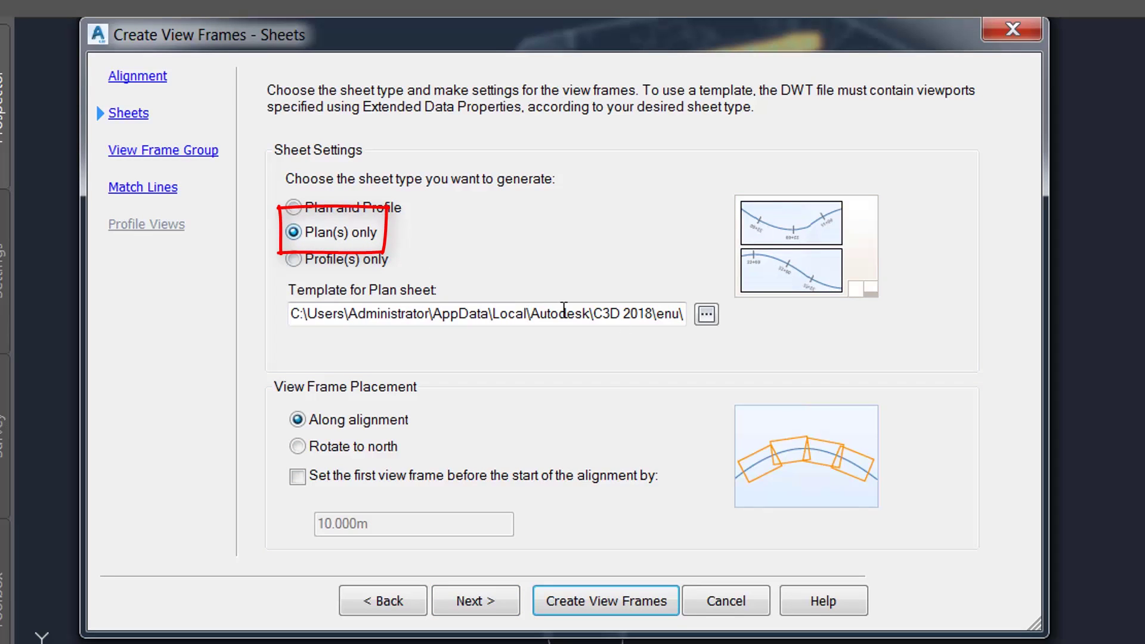
left_click(706, 313)
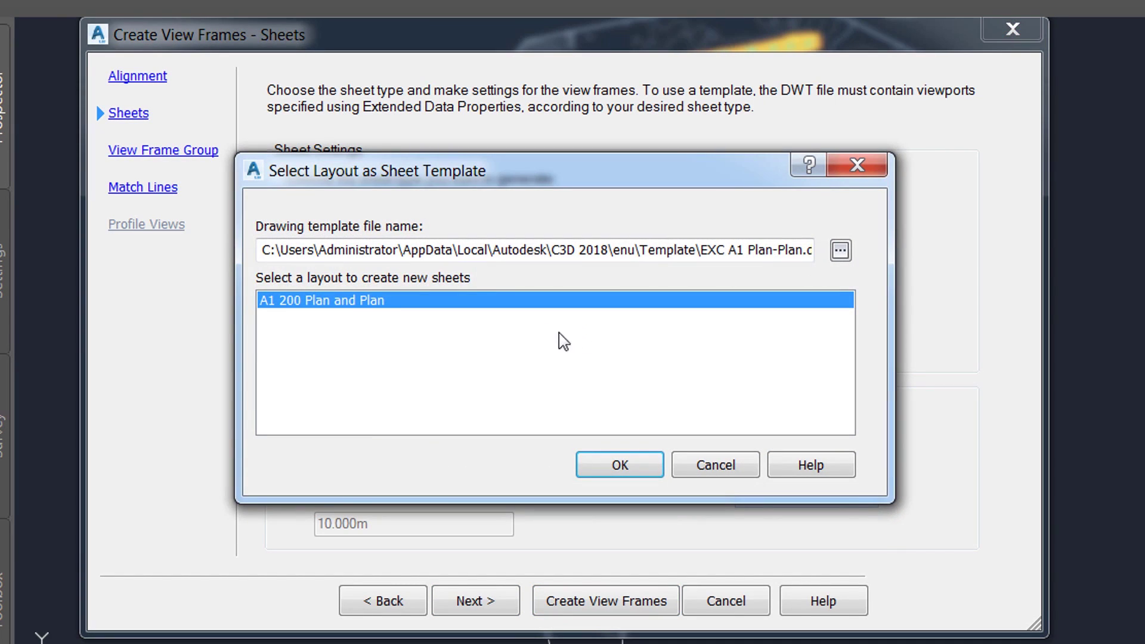
left_click(617, 465)
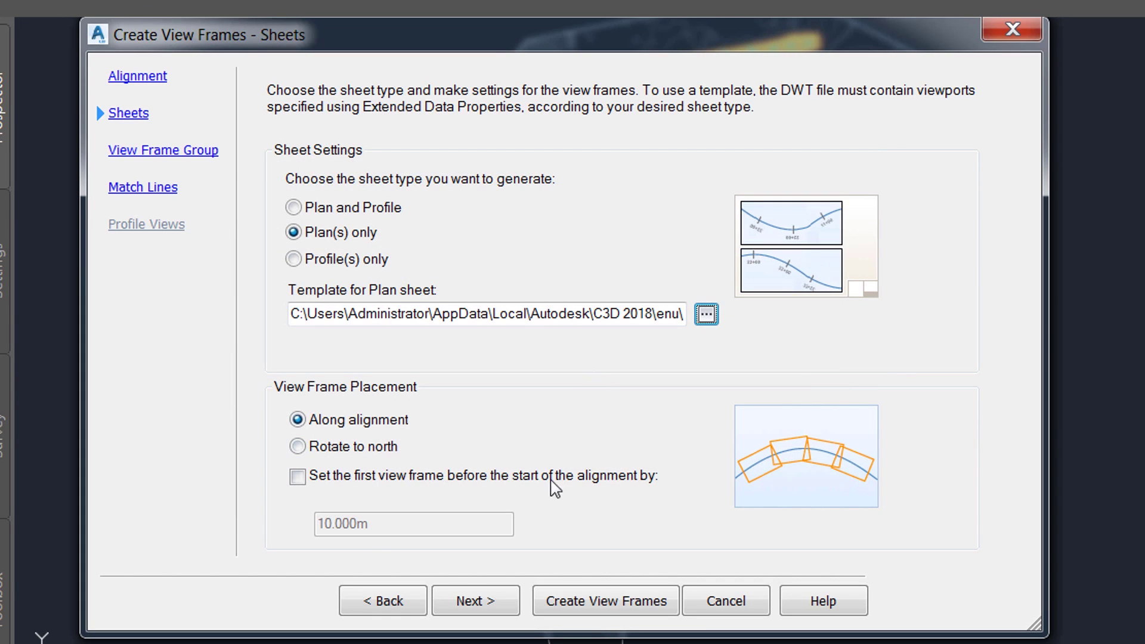
left_click(314, 484)
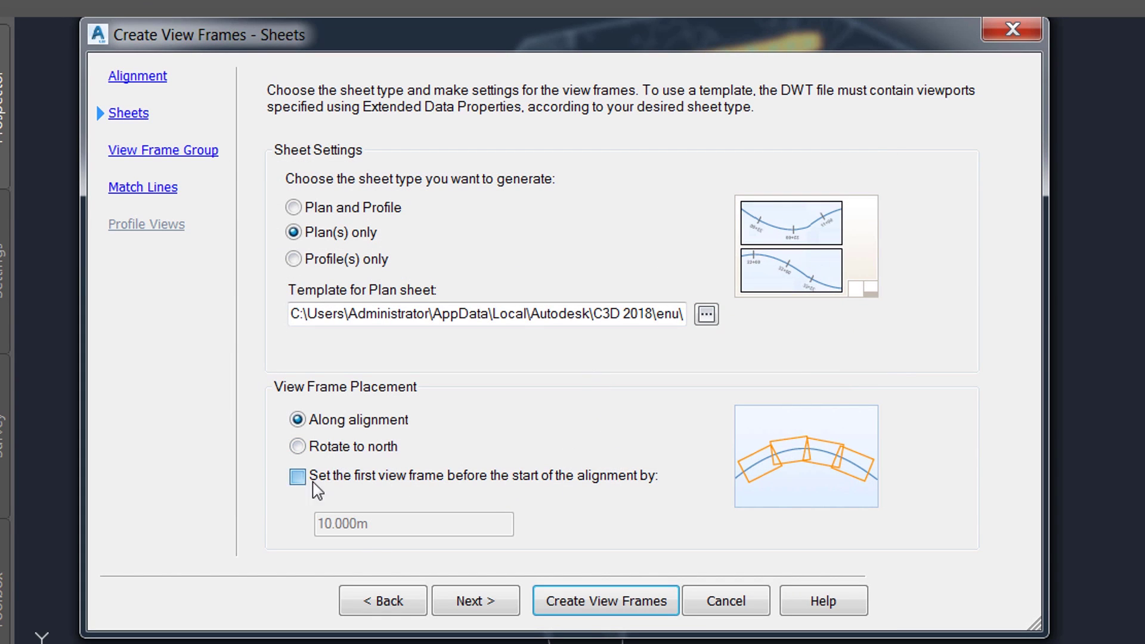
left_click(487, 601)
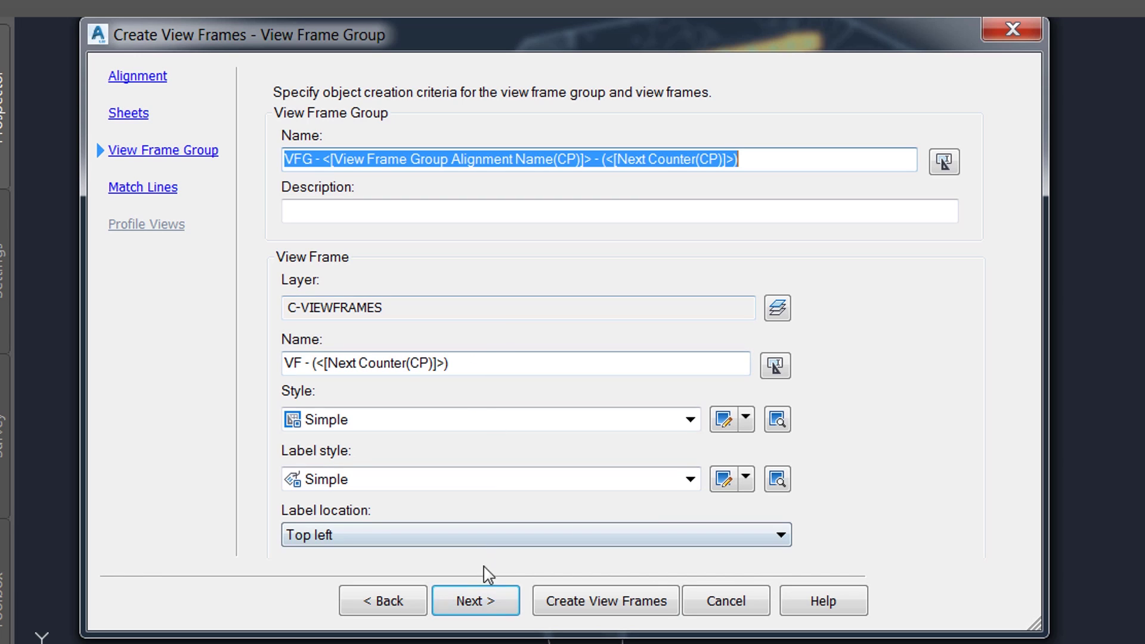
- Create the view frames with match lines snapped down to the nearest 1 and 10 m of additional repositioning distance
left_click(476, 600)
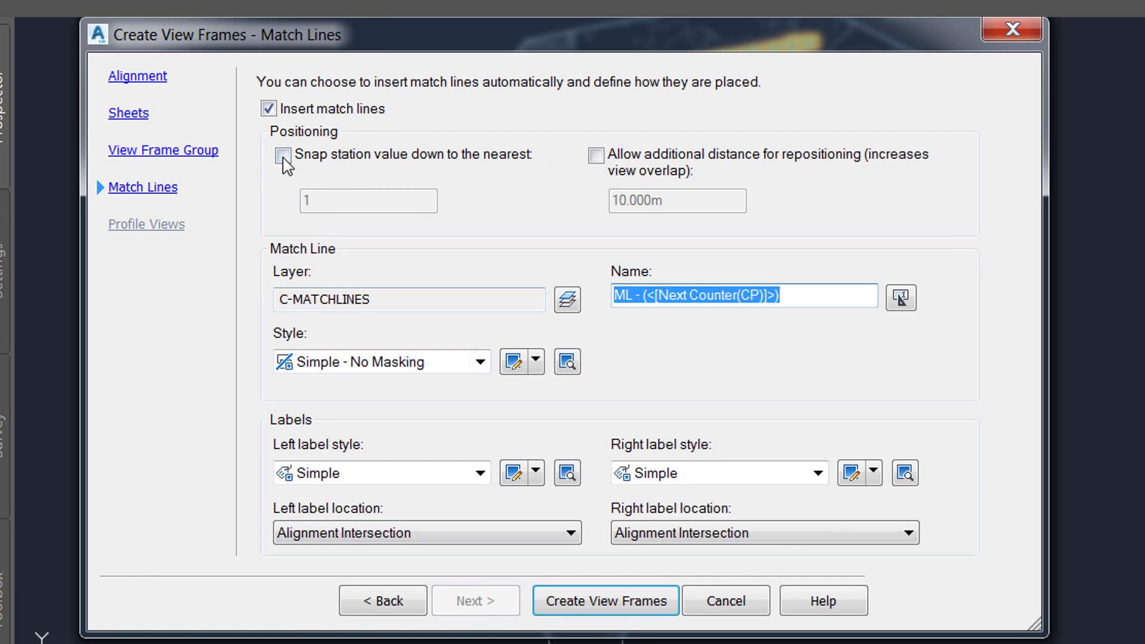
left_click(284, 157)
left_click(596, 156)
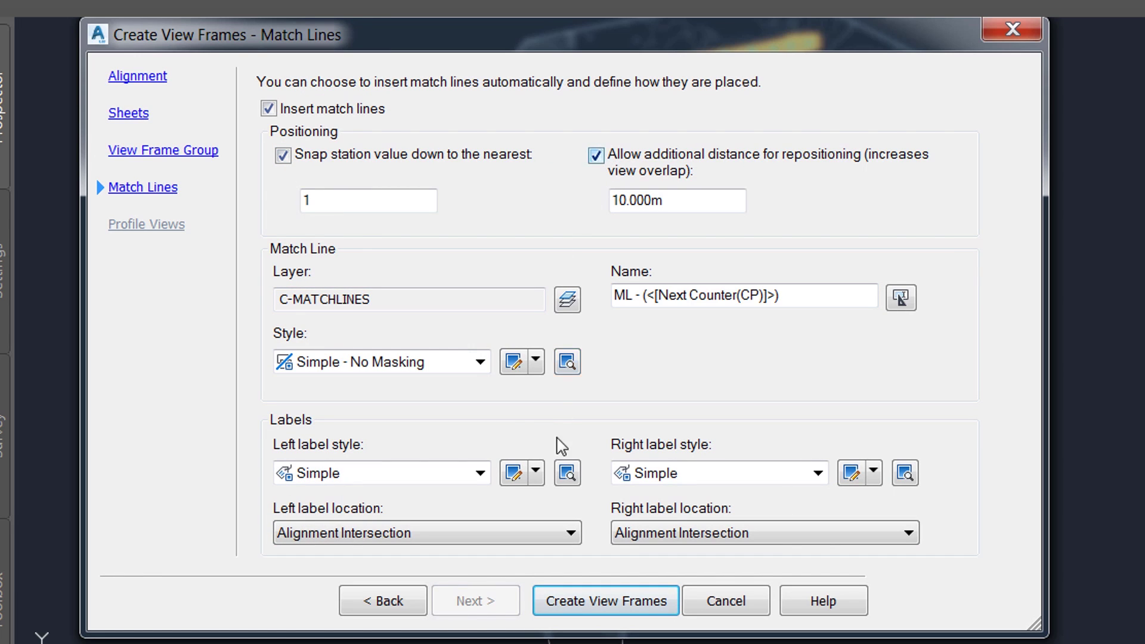
left_click(605, 600)
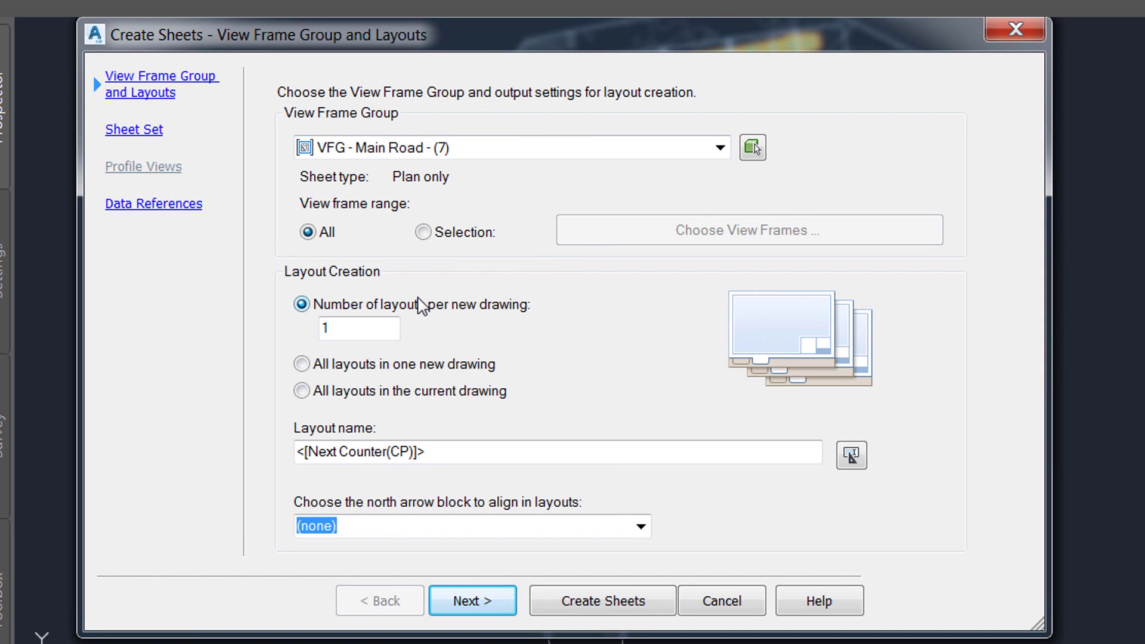
- Configure Create Sheets for the Main Road view frames with all layouts in the current drawing and the North block as north arrow
left_click(358, 396)
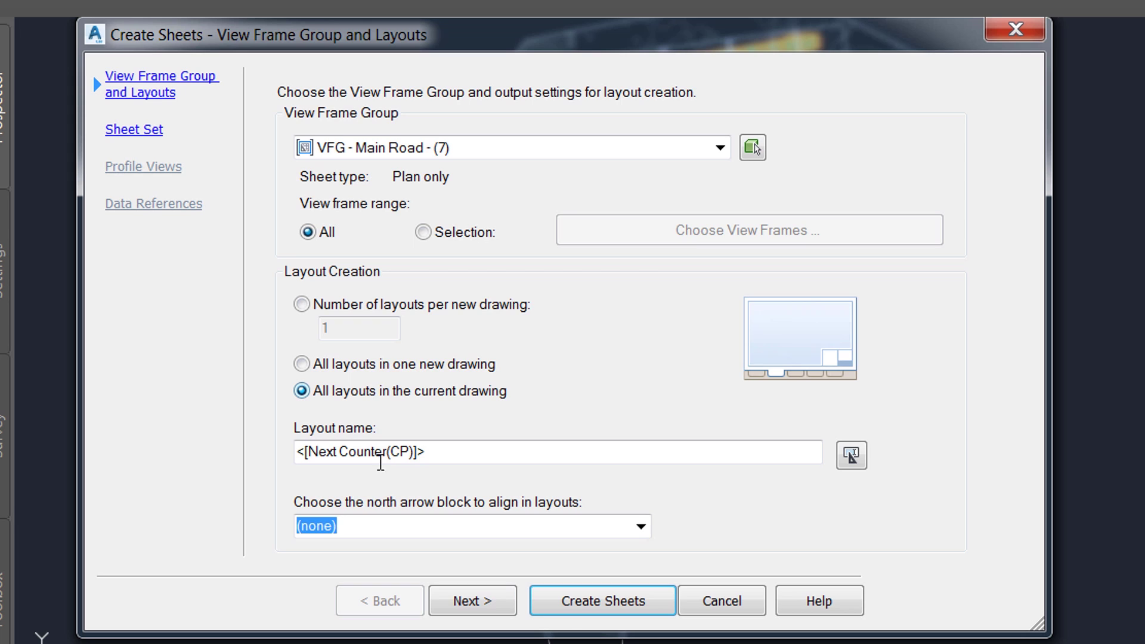
left_click(641, 526)
left_click(381, 566)
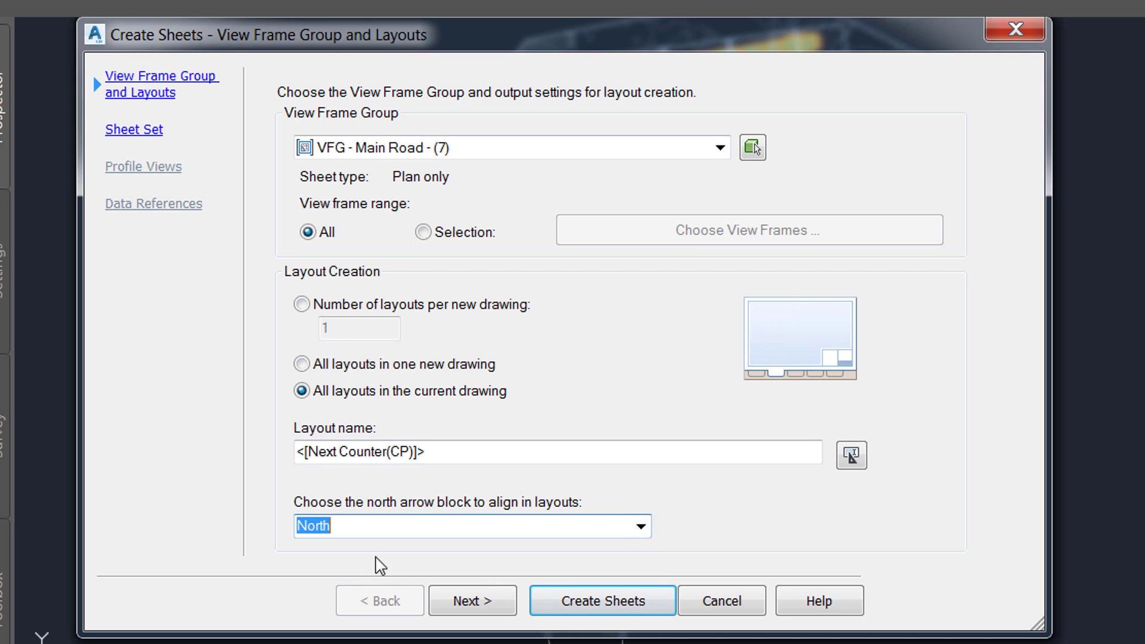
left_click(478, 602)
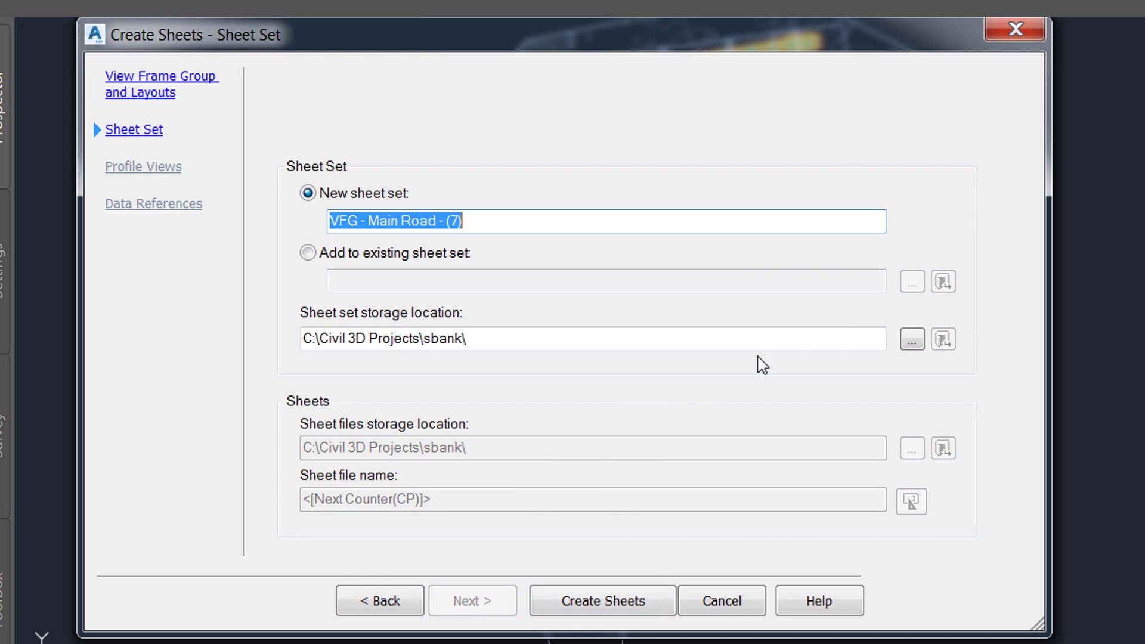
- Add the sheets to the existing Osceola sheet set and create them, letting the current drawing be saved
left_click(434, 256)
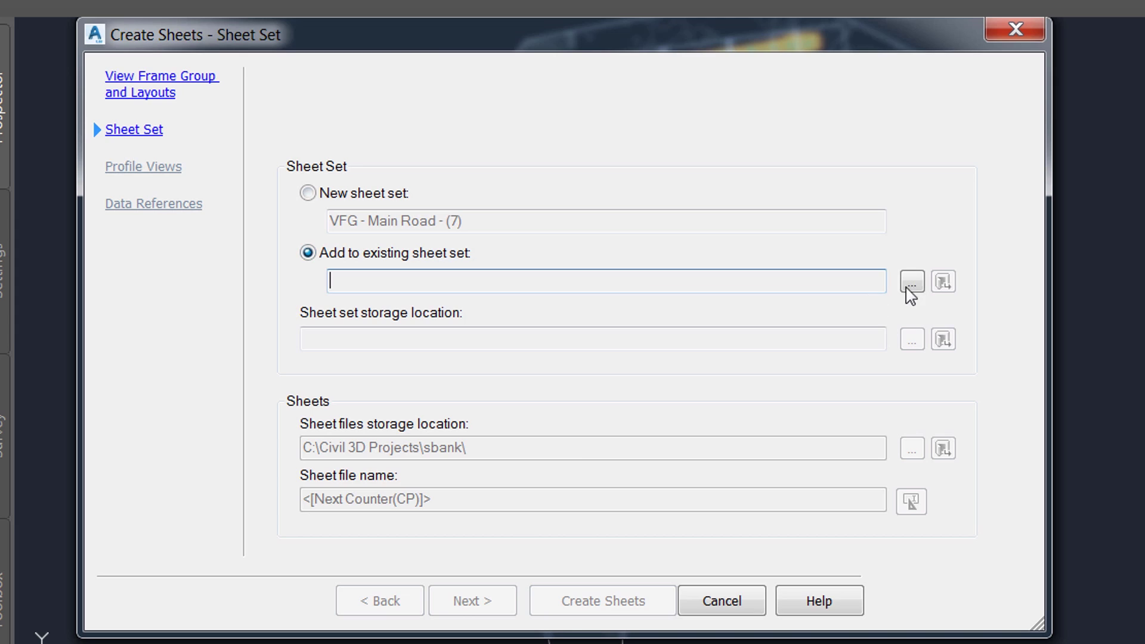
left_click(910, 291)
double_click(383, 149)
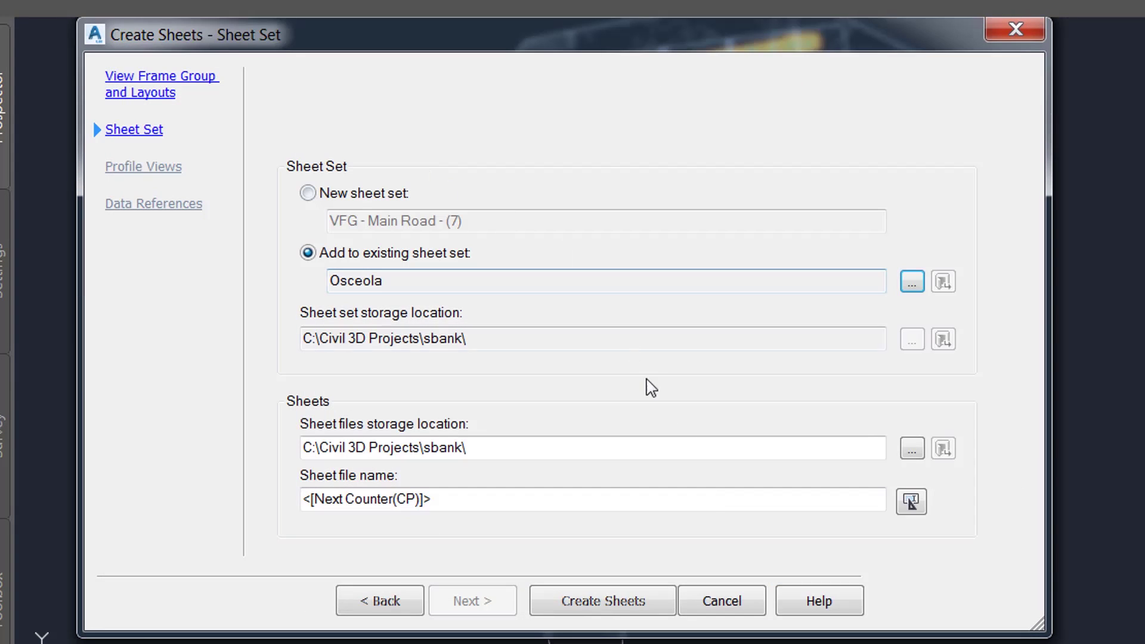
left_click(634, 601)
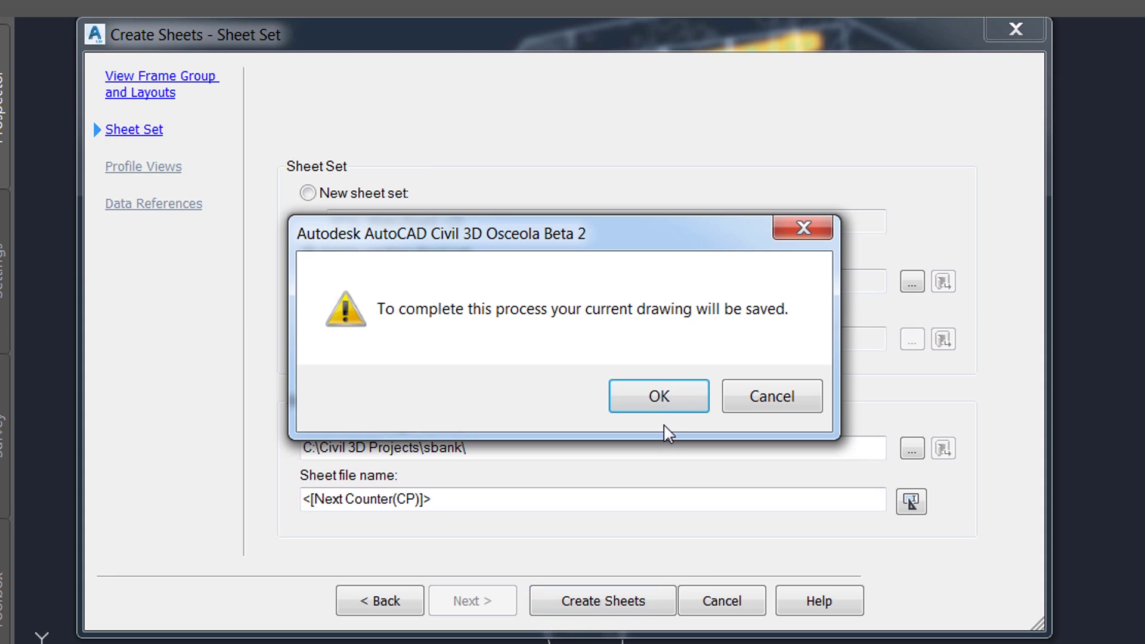
left_click(659, 399)
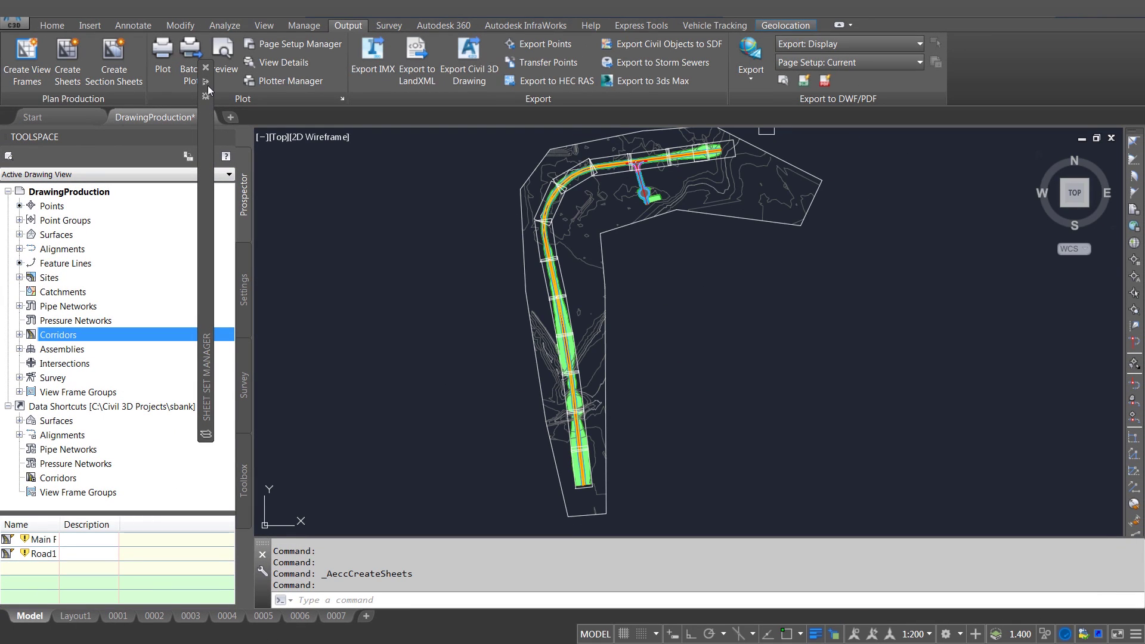
- Open sheet 0002 from the Osceola sheet set and examine its two plan viewports, match line labels and title block
mouse_move(208, 86)
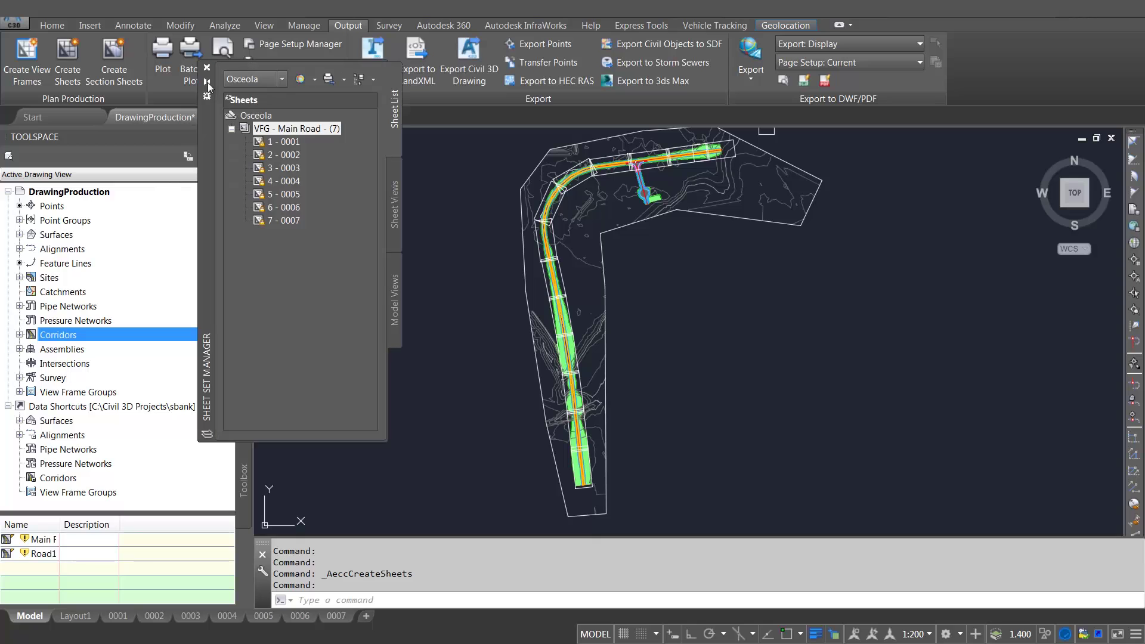
double_click(291, 156)
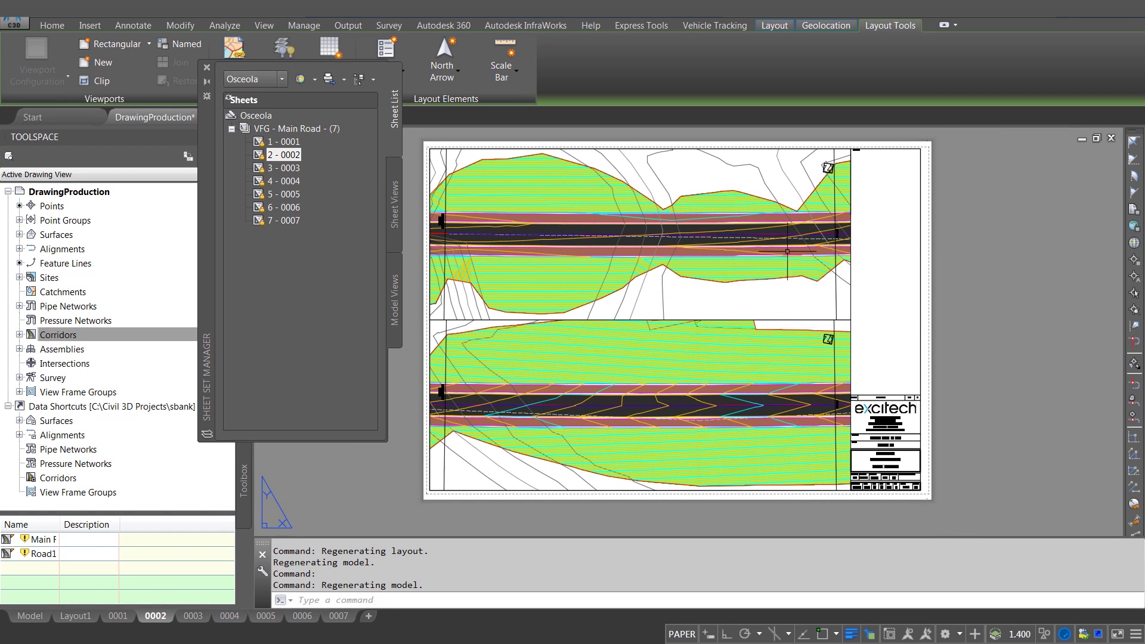
scroll(436, 220, "up", 4)
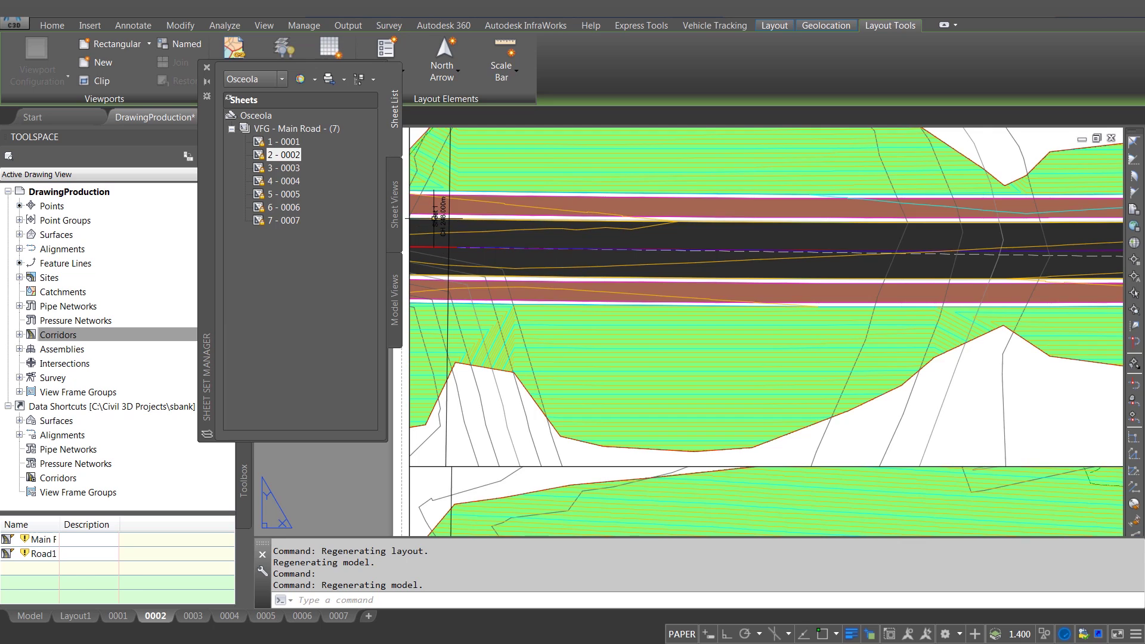
middle_click_drag(566, 260, 608, 242)
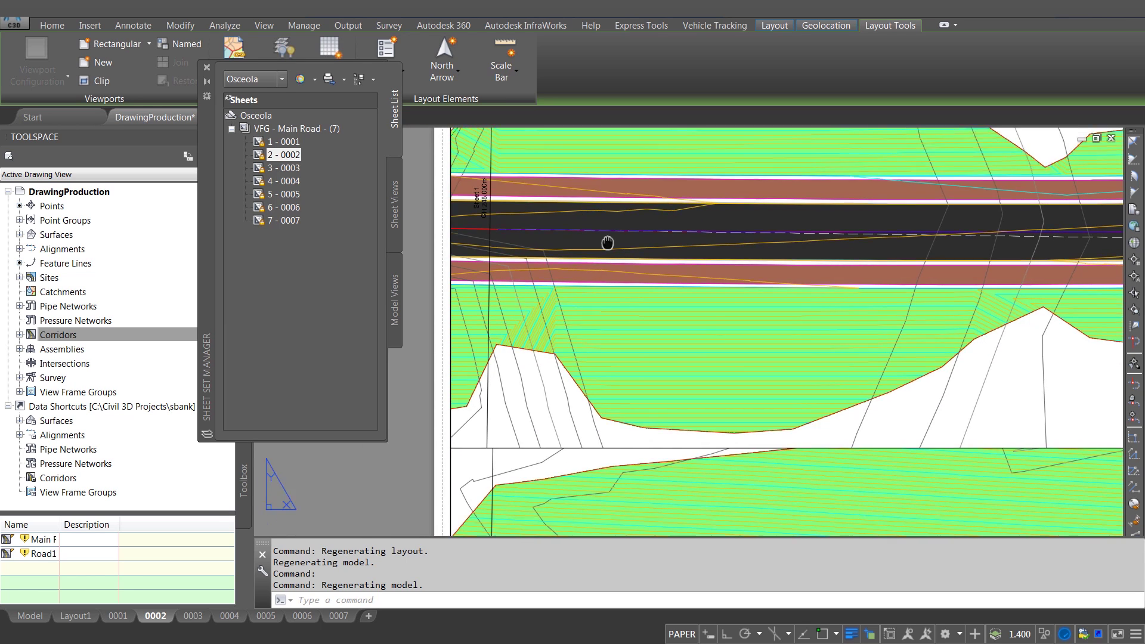
scroll(607, 242, "down", 3)
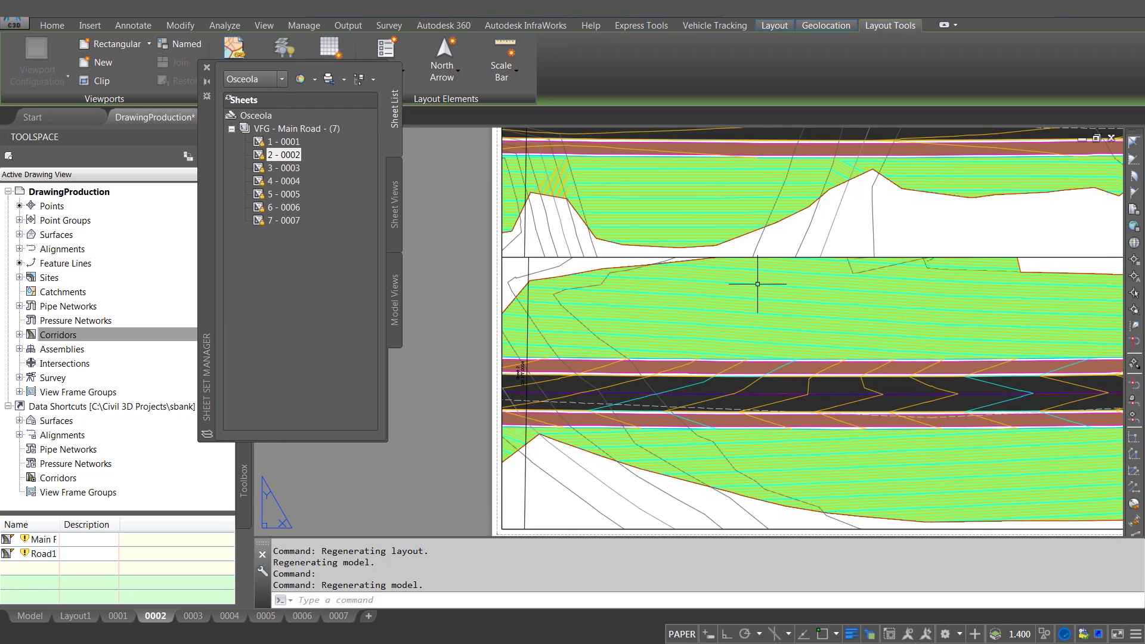
middle_click_drag(757, 284, 559, 226)
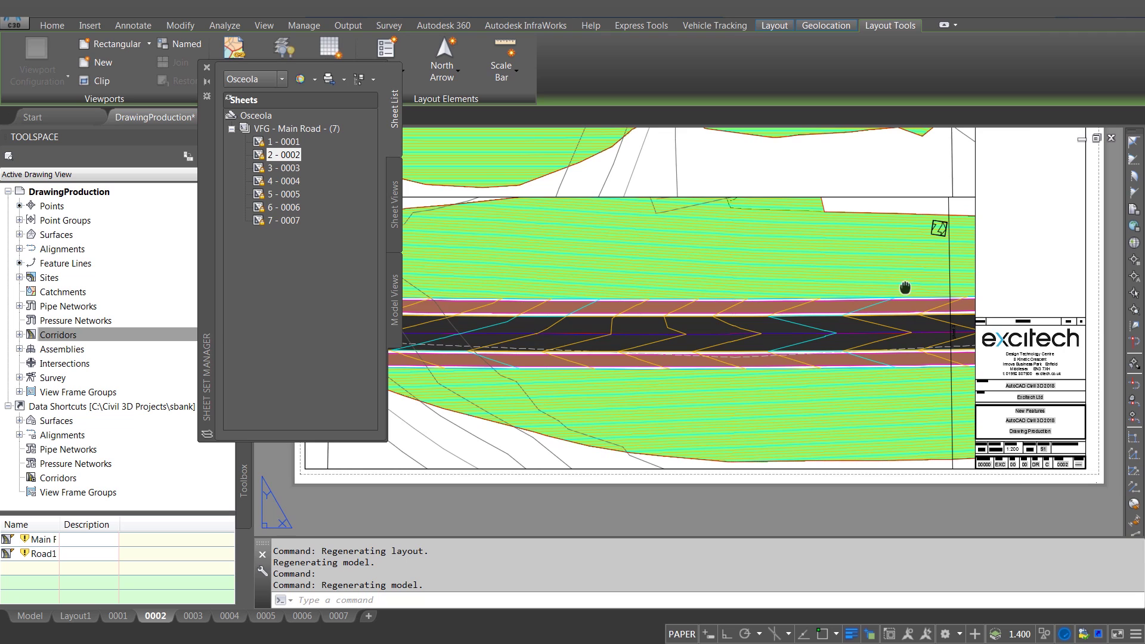
middle_click_drag(905, 289, 771, 106)
scroll(875, 285, "up", 4)
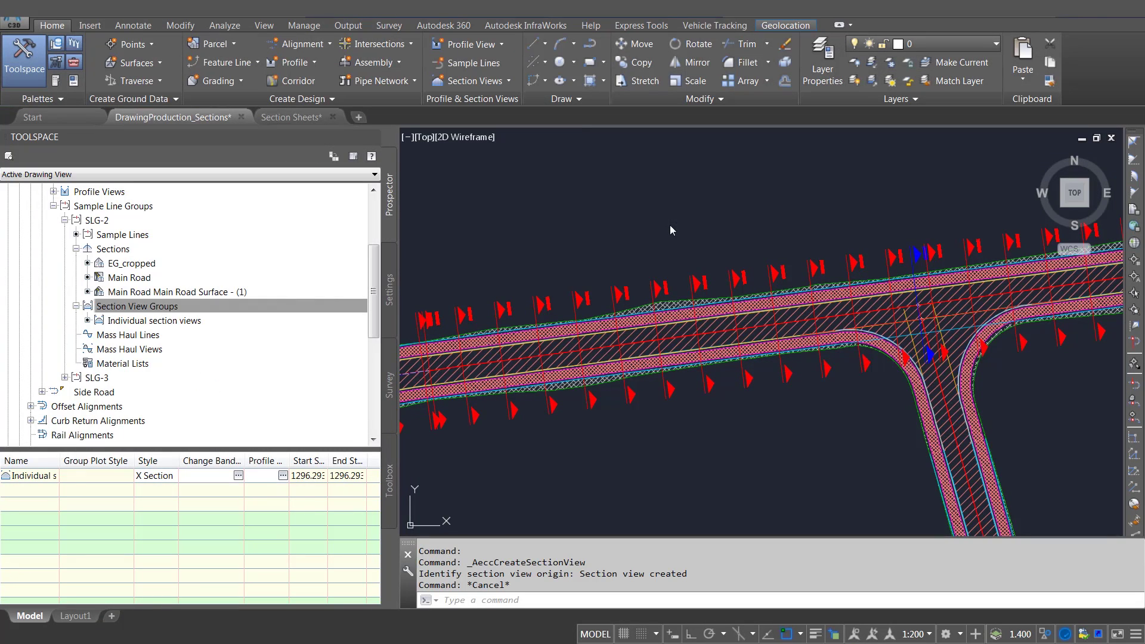
- Start creating multiple section views for the Main Road alignment's SLG-2 sample lines over the automatic station range in the X Section style
scroll(708, 277, "up", 4)
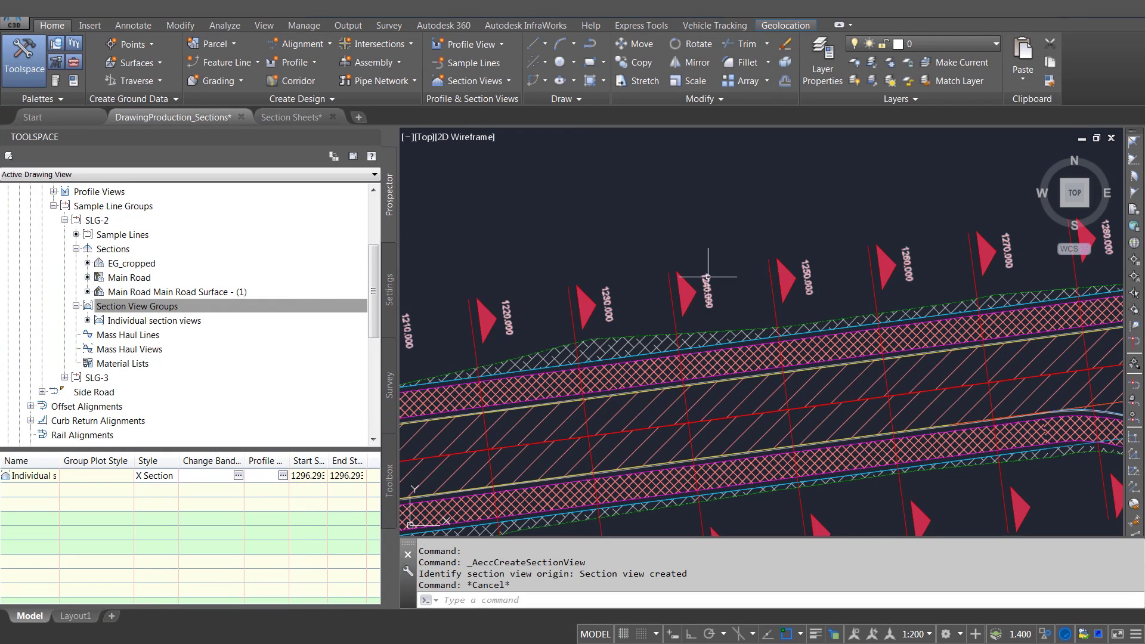
scroll(747, 231, "down", 2)
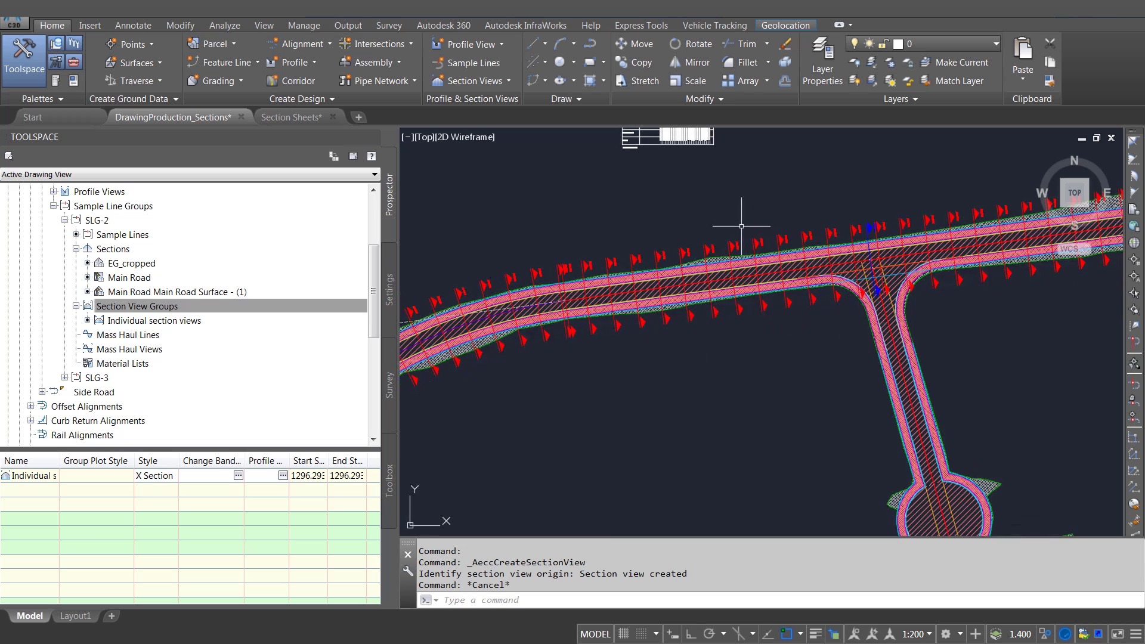
mouse_move(744, 217)
middle_mouse_down()
mouse_move(685, 258)
mouse_move(629, 376)
mouse_move(635, 477)
middle_mouse_up()
left_click(477, 82)
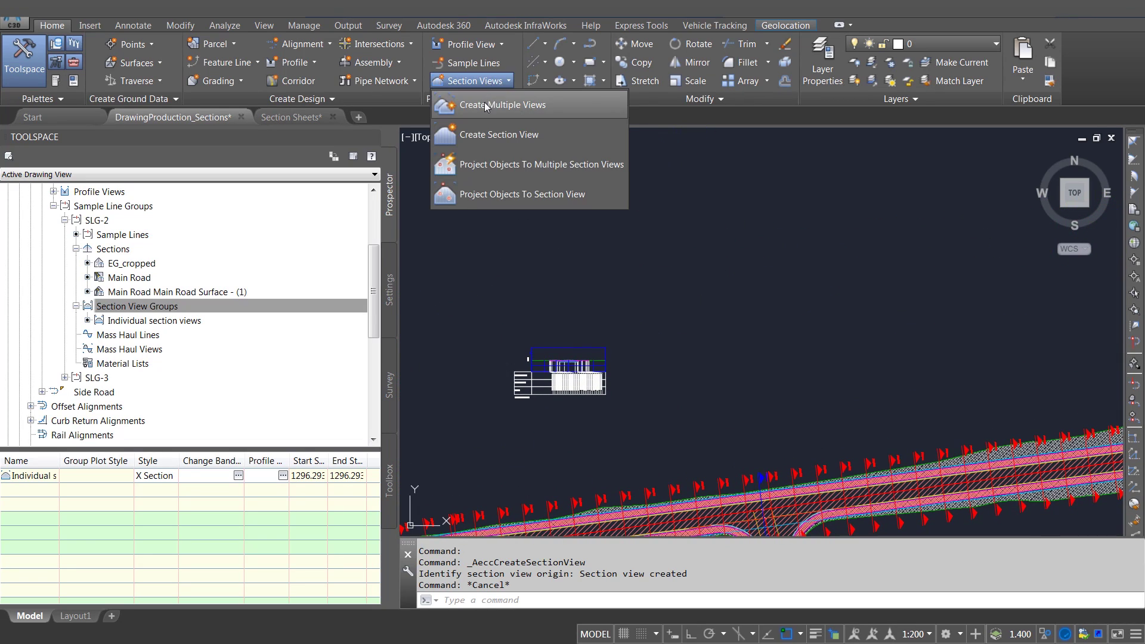
left_click(486, 103)
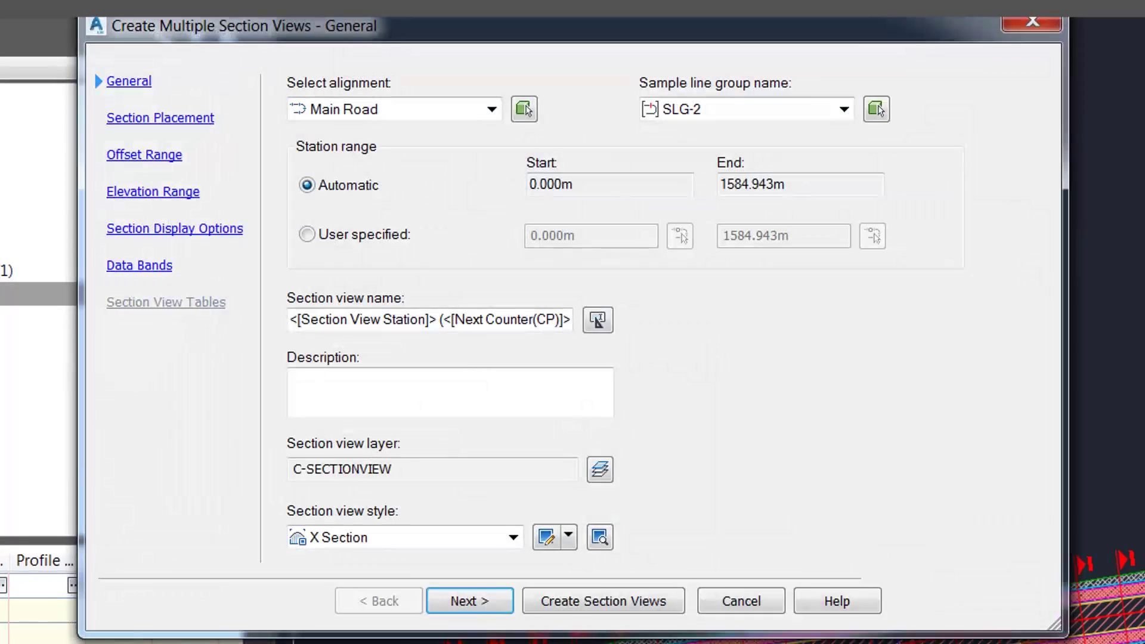
left_click(471, 601)
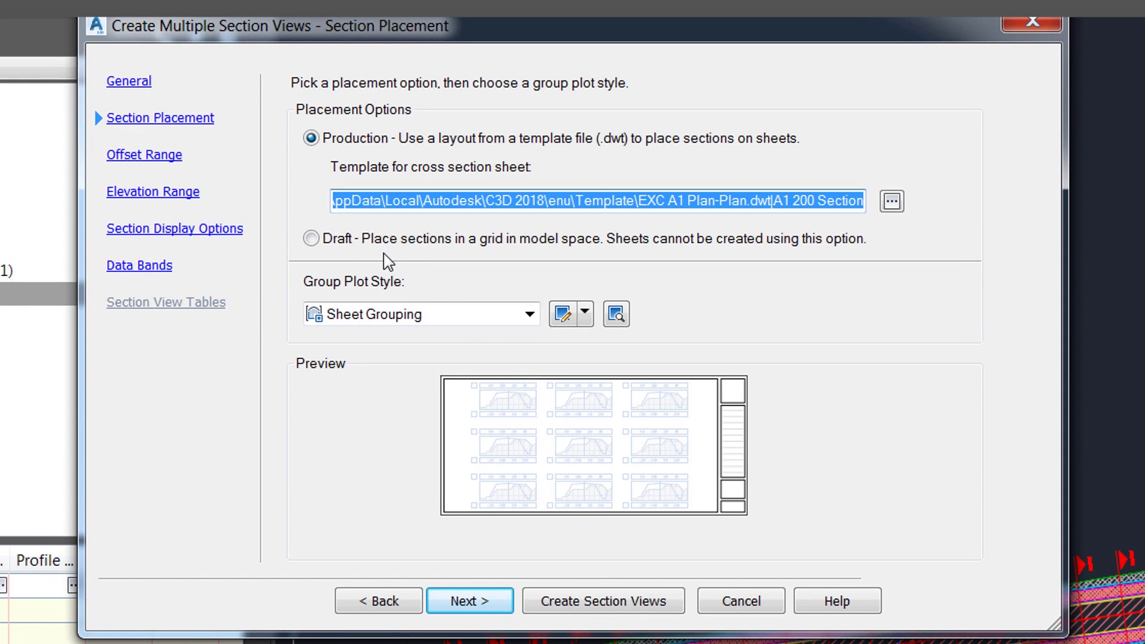
- Review the Sheet Grouping plot style with drafting buffer added between views, and accept production placement on the A1 200 Section layout
left_click(585, 319)
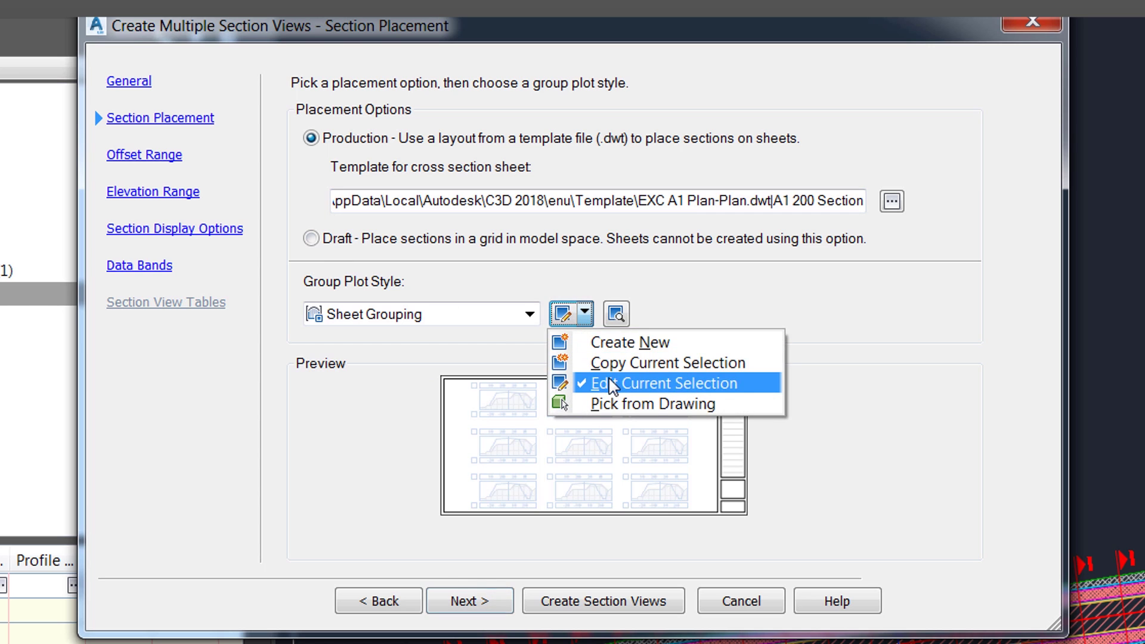
left_click(576, 383)
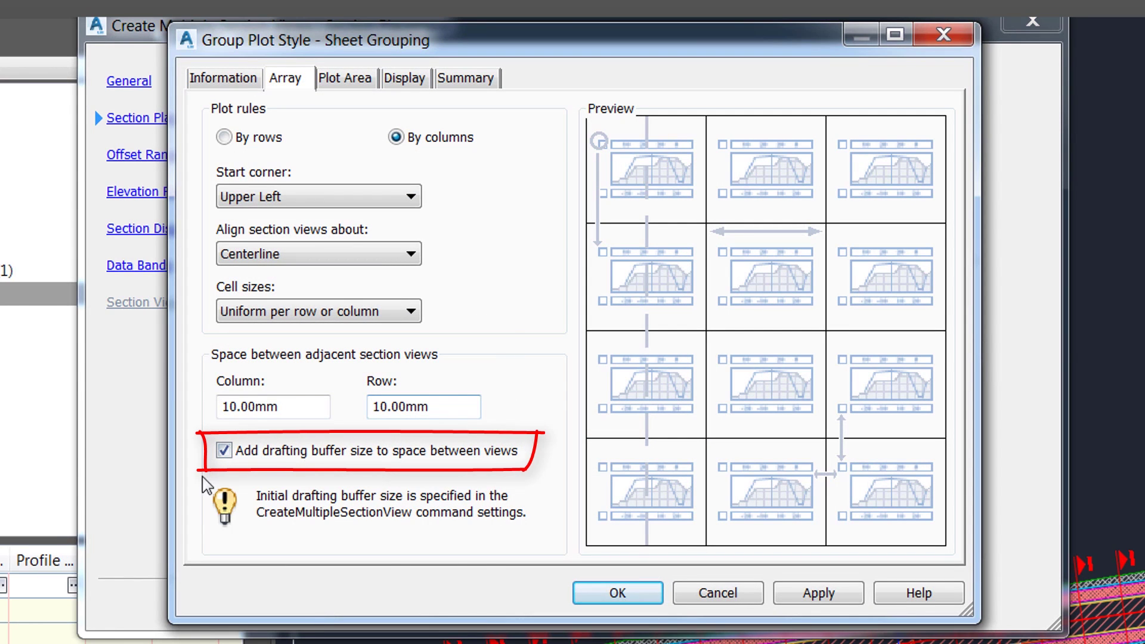
left_click(618, 595)
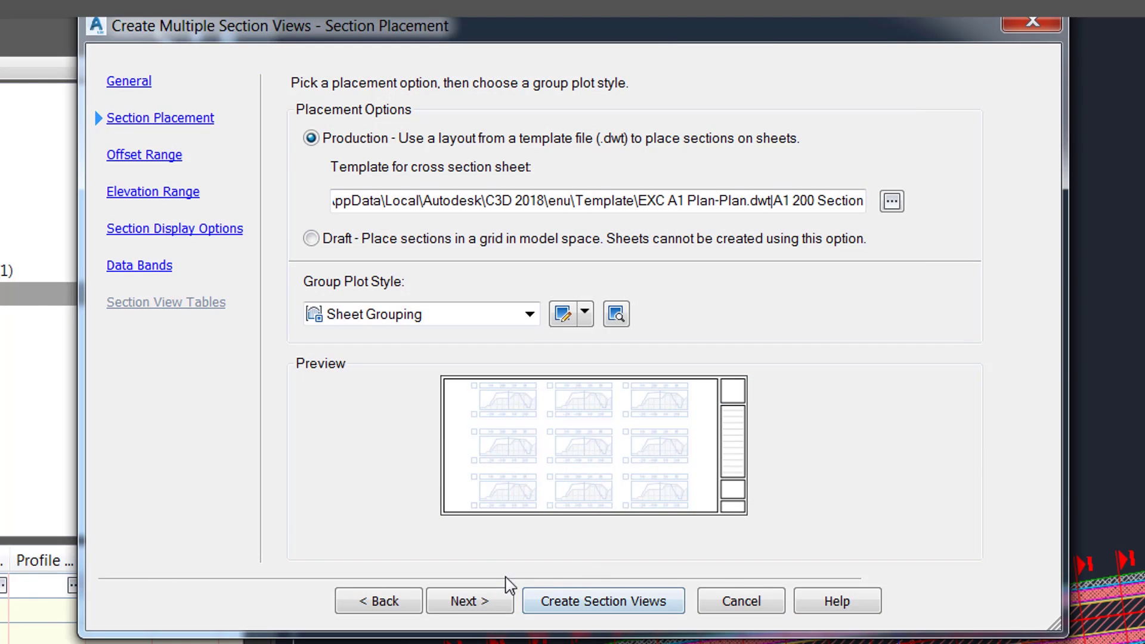
left_click(468, 601)
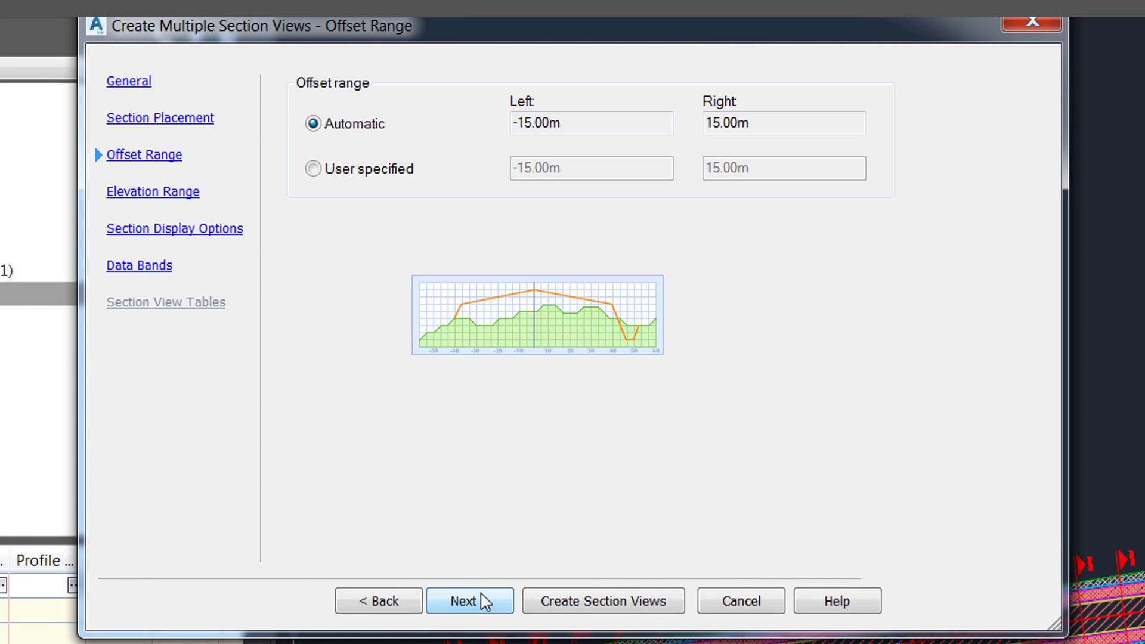
- Keep the automatic offset and elevation ranges, and assign the Ordinates label set to the Main Road surface section
left_click(482, 604)
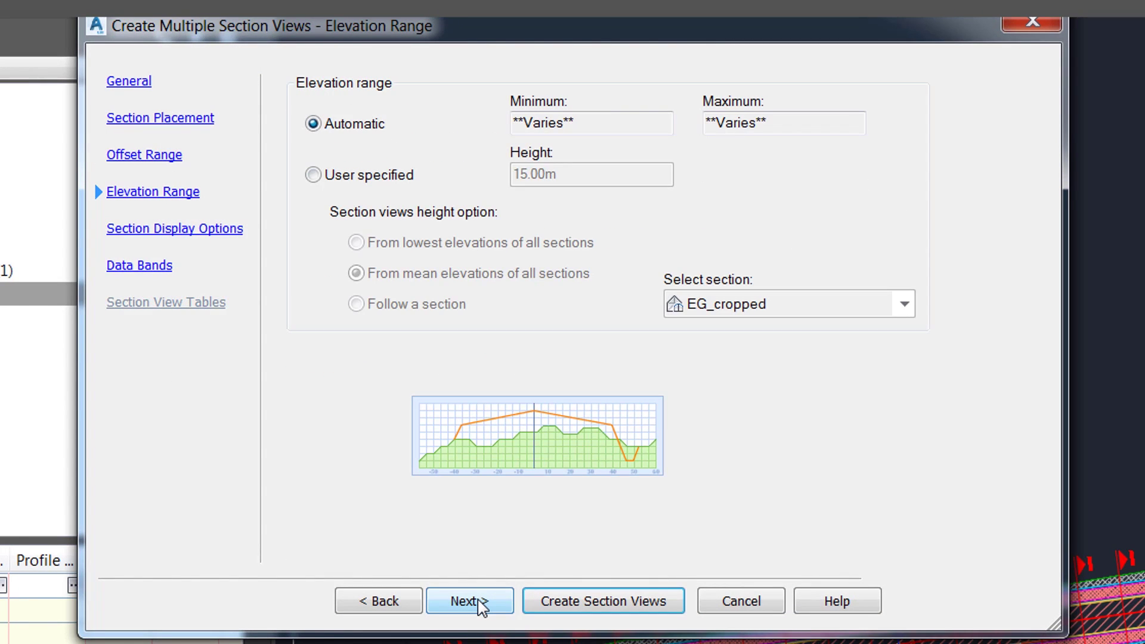
left_click(482, 604)
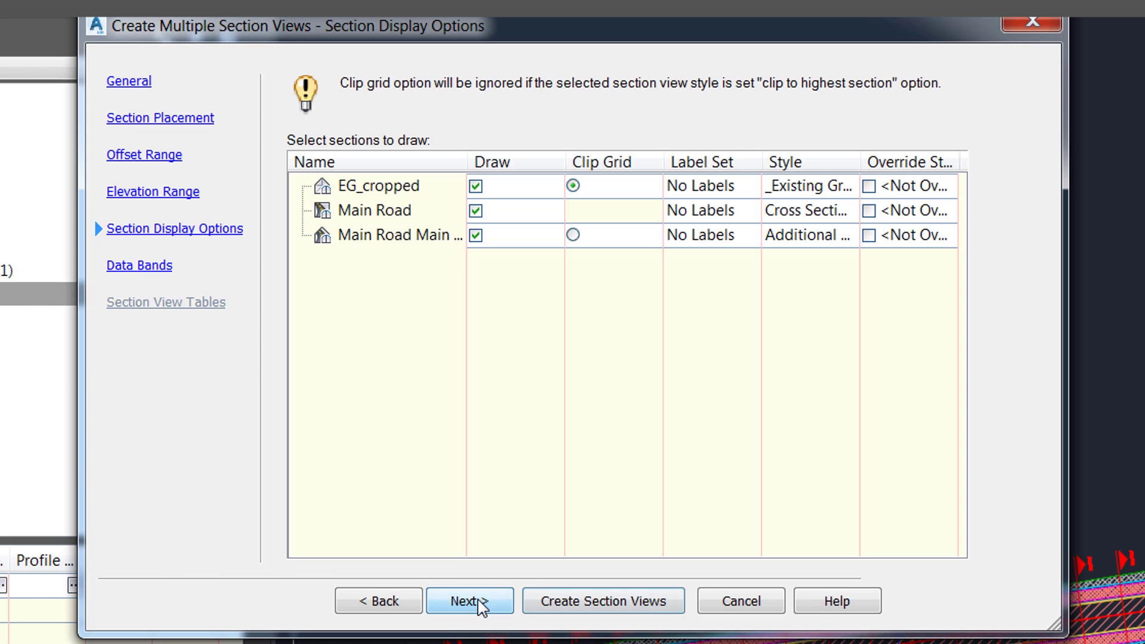
double_click(723, 235)
left_click(591, 352)
left_click(506, 404)
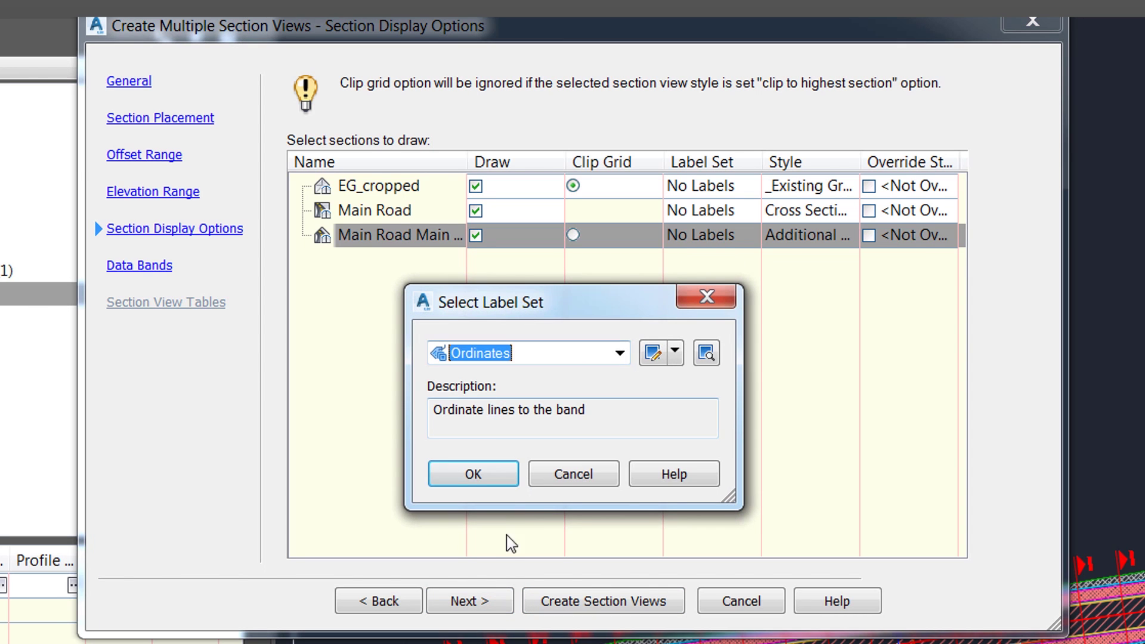
left_click(493, 485)
left_click(481, 602)
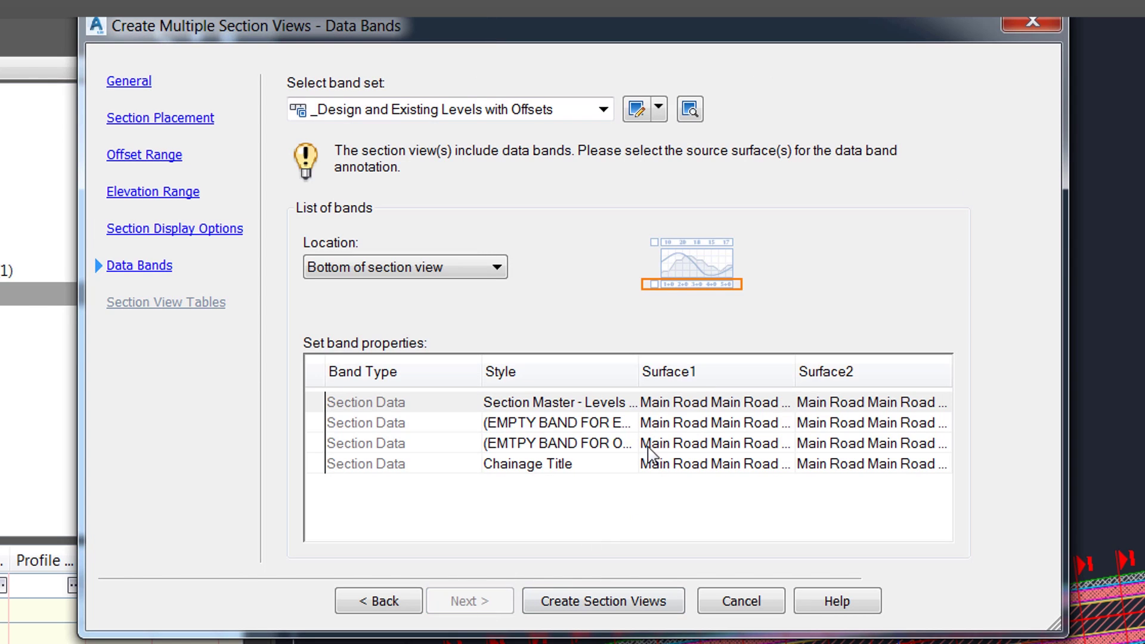
- Set Surface2 of the Section Master levels band to EG_cropped, and place the section views in empty space above the existing individual view
left_click(816, 410)
left_click(680, 447)
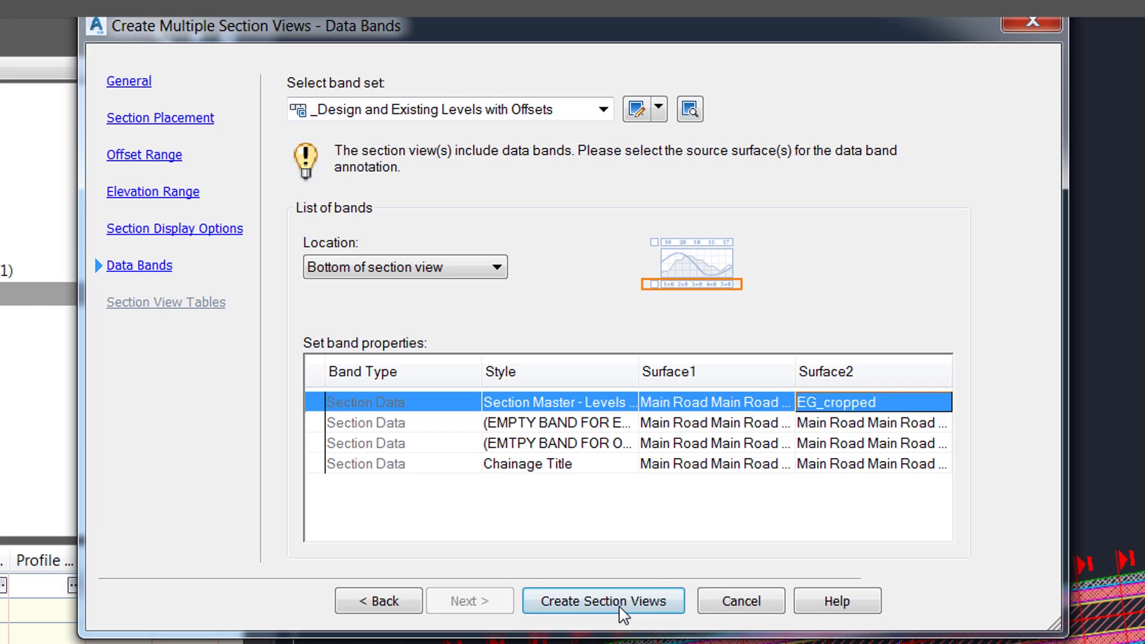
left_click(622, 604)
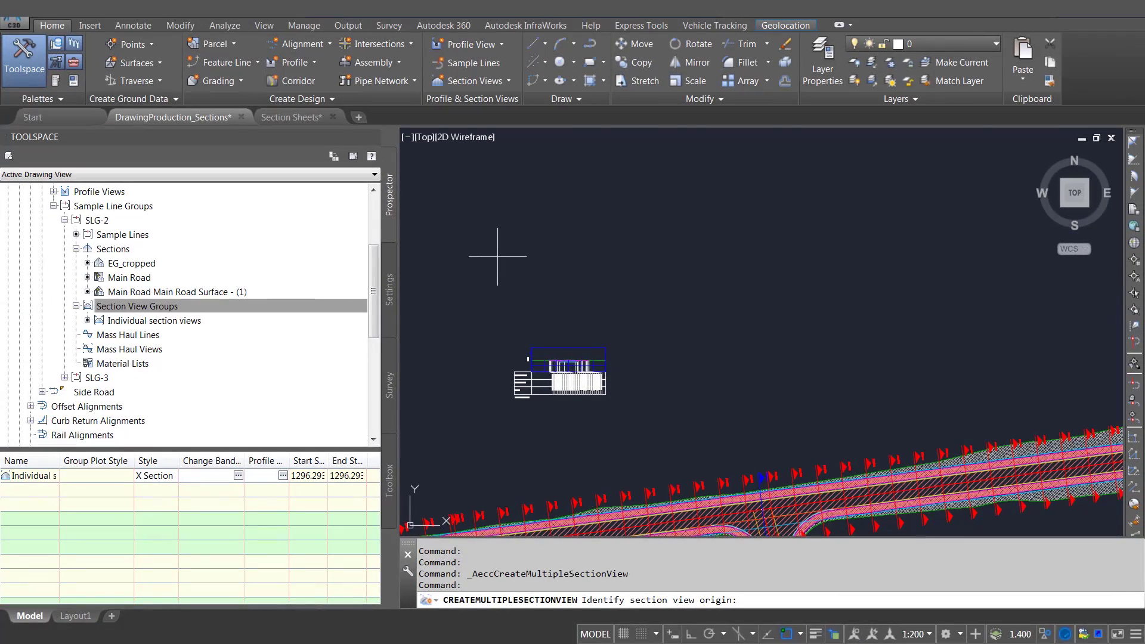
left_click(497, 257)
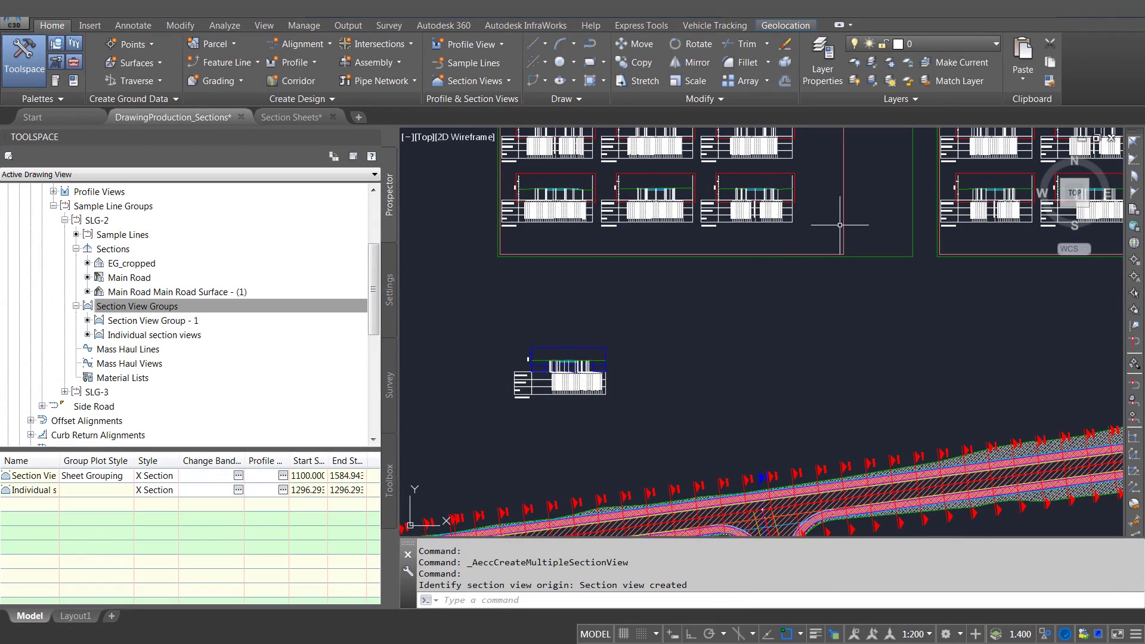
- Draw a circle around the left edge of the carriageway in the chainage 1240.000 section view
scroll(657, 299, "up", 3)
scroll(700, 267, "up", 2)
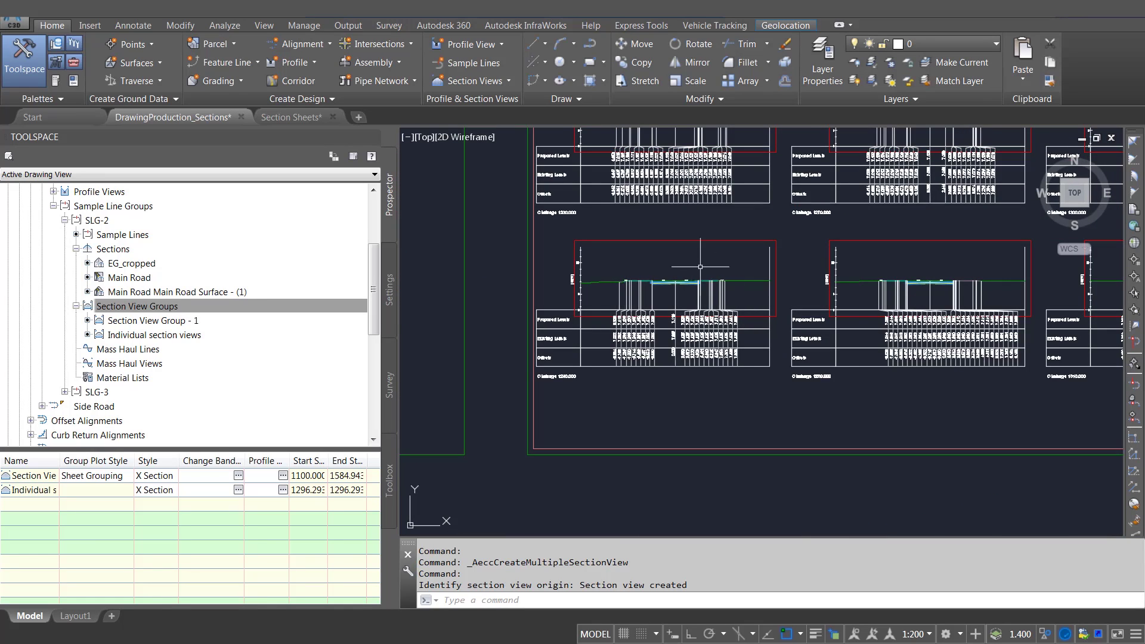
scroll(701, 267, "up", 2)
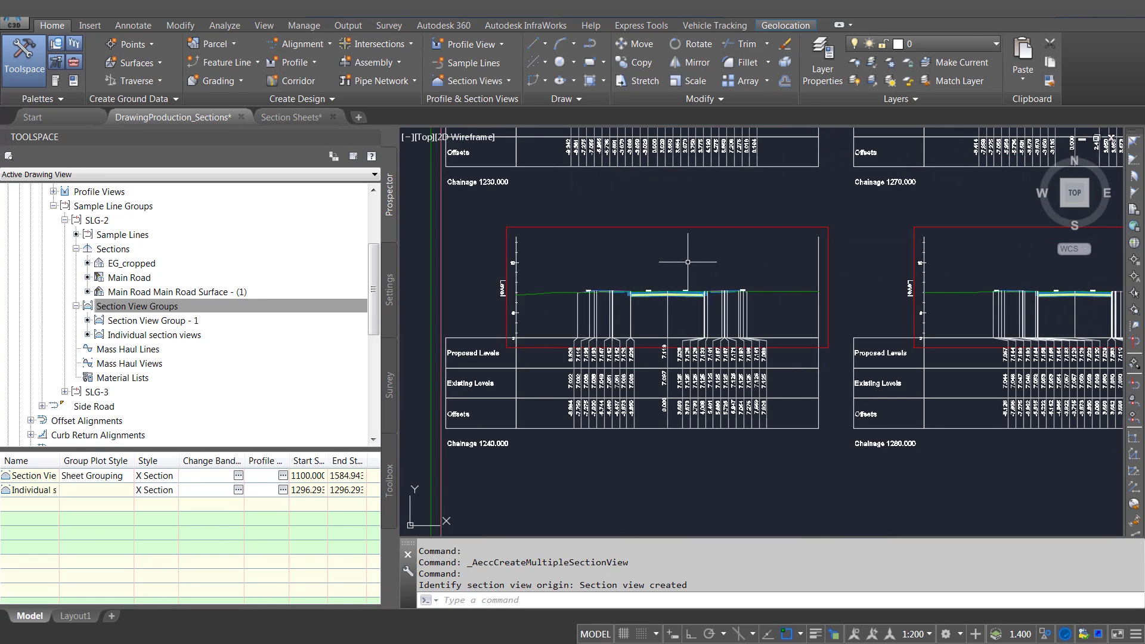
left_click(677, 226)
scroll(638, 283, "up", 2)
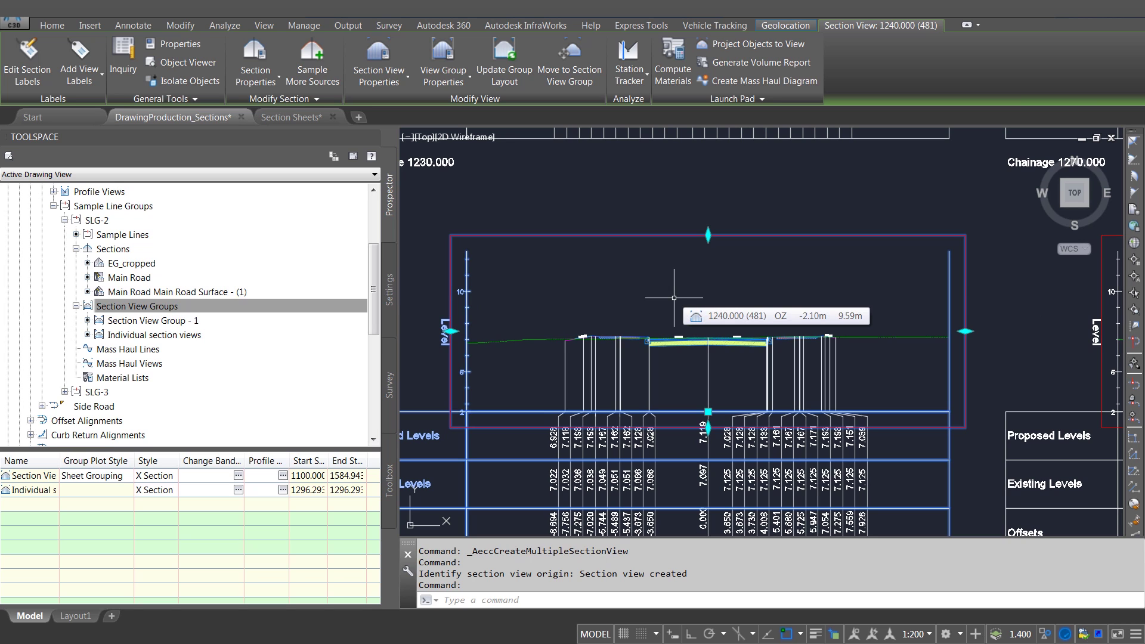
key("Escape")
type("c")
key("Return")
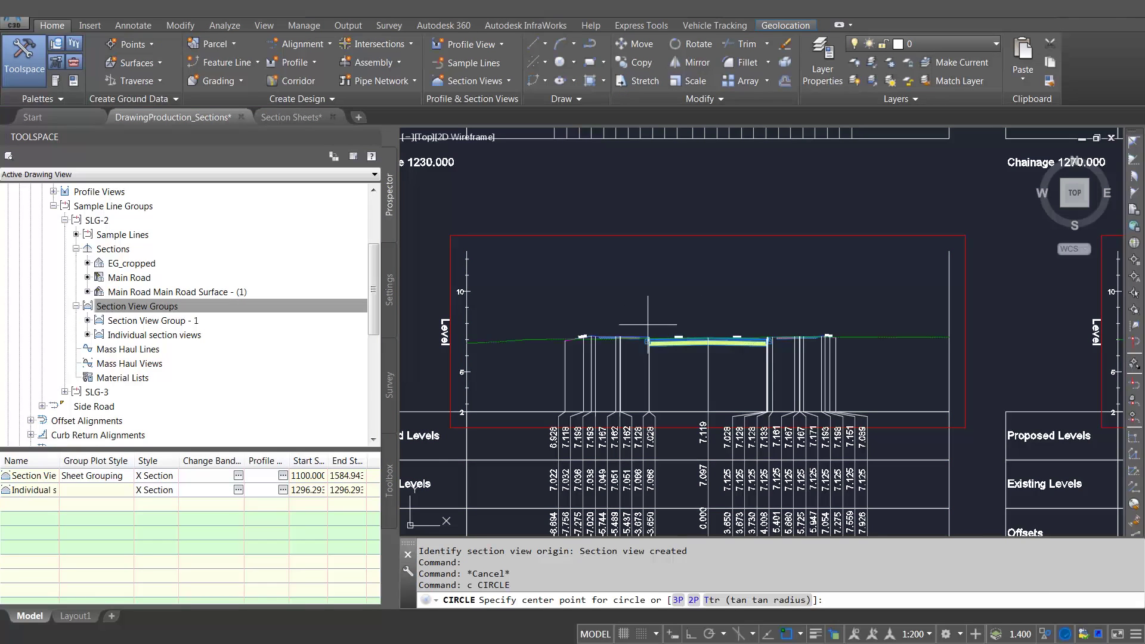
left_click(639, 338)
left_click(670, 338)
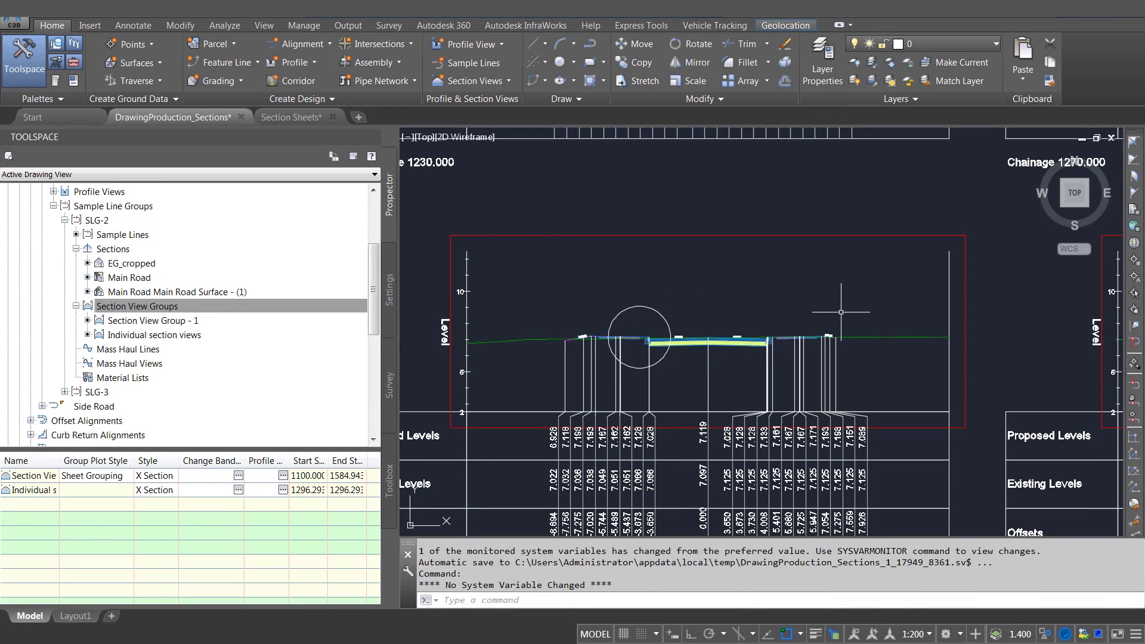
- Draw a freehand revision cloud around the right verge of the road in the chainage 1240.000 section view
type("revcl")
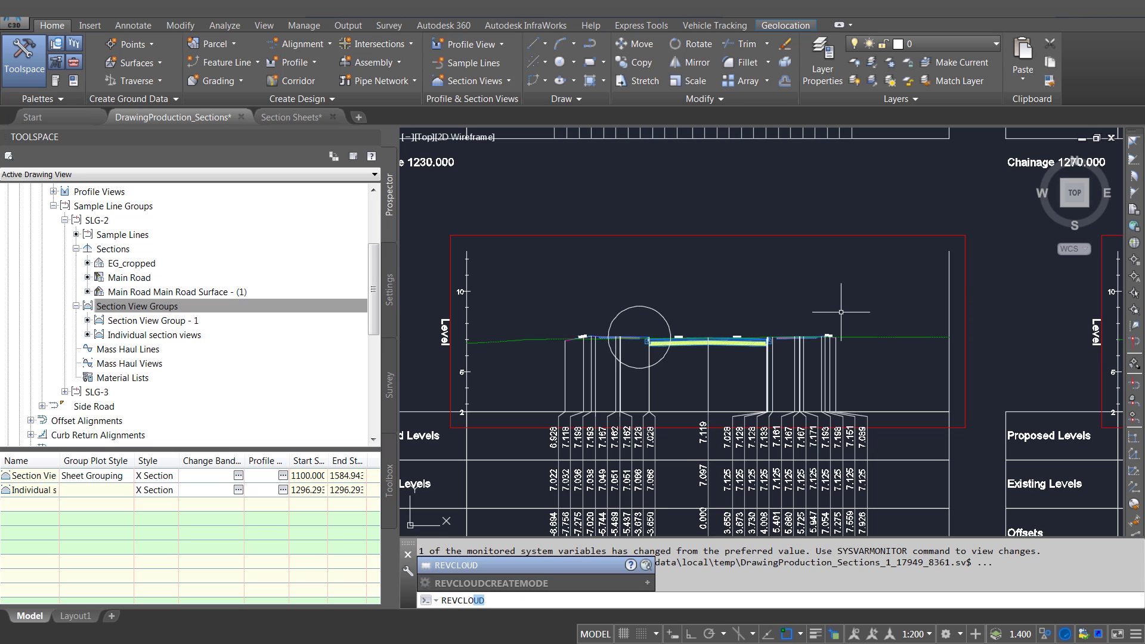
type("O")
key("Return")
left_click(848, 319)
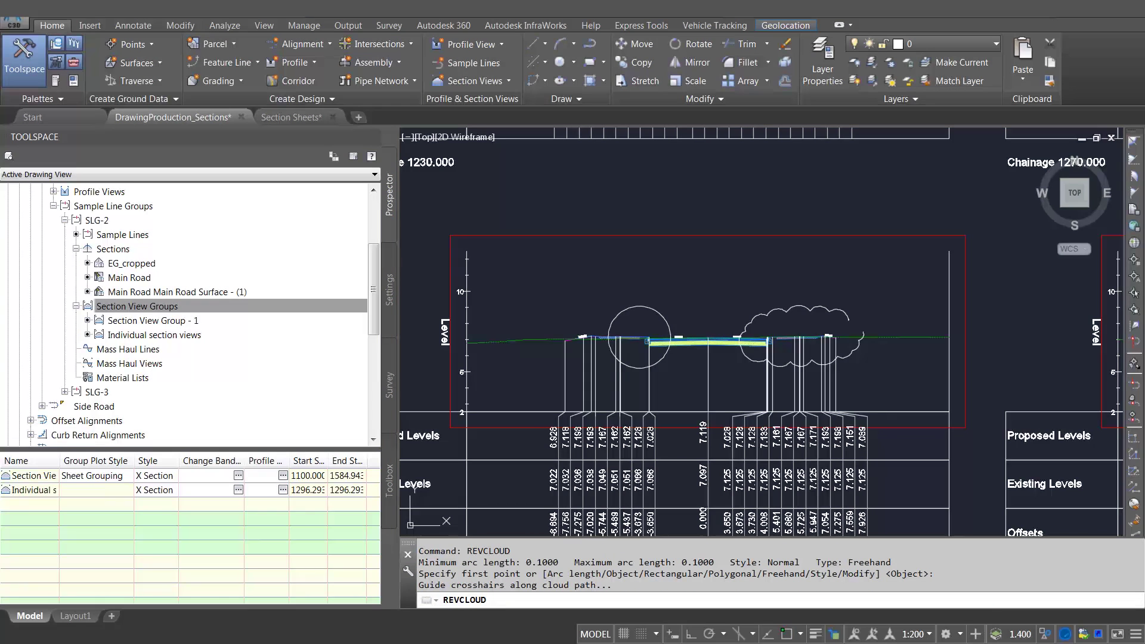
key("Return")
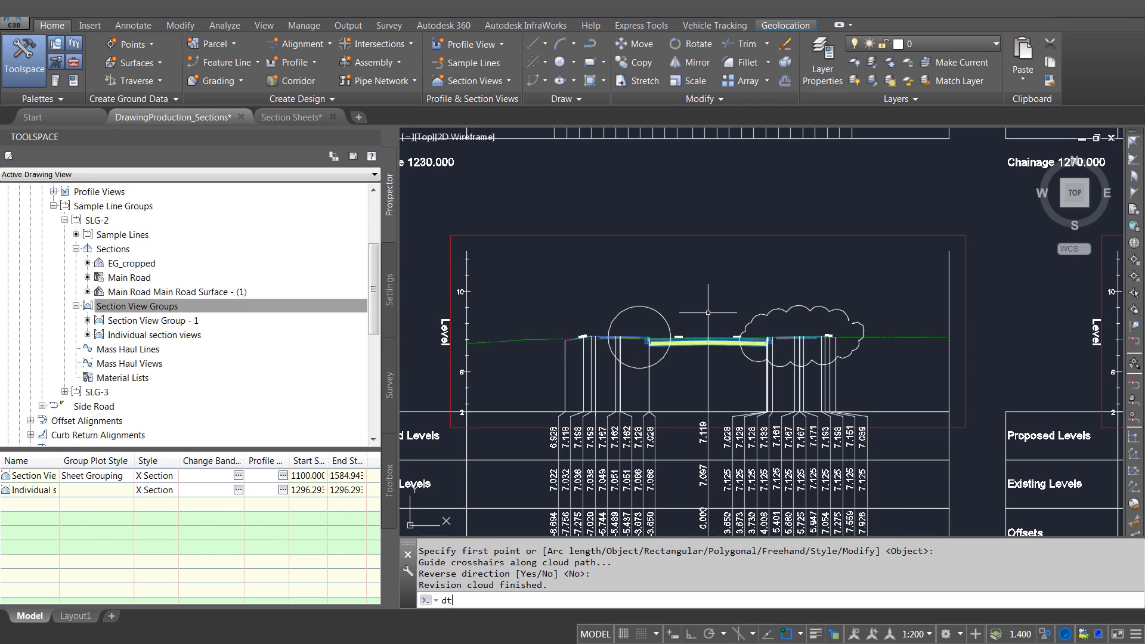
- Add single-line text "Check these items" at the default rotation between the circle and the revision cloud
type("dt")
key("Return")
left_click(695, 302)
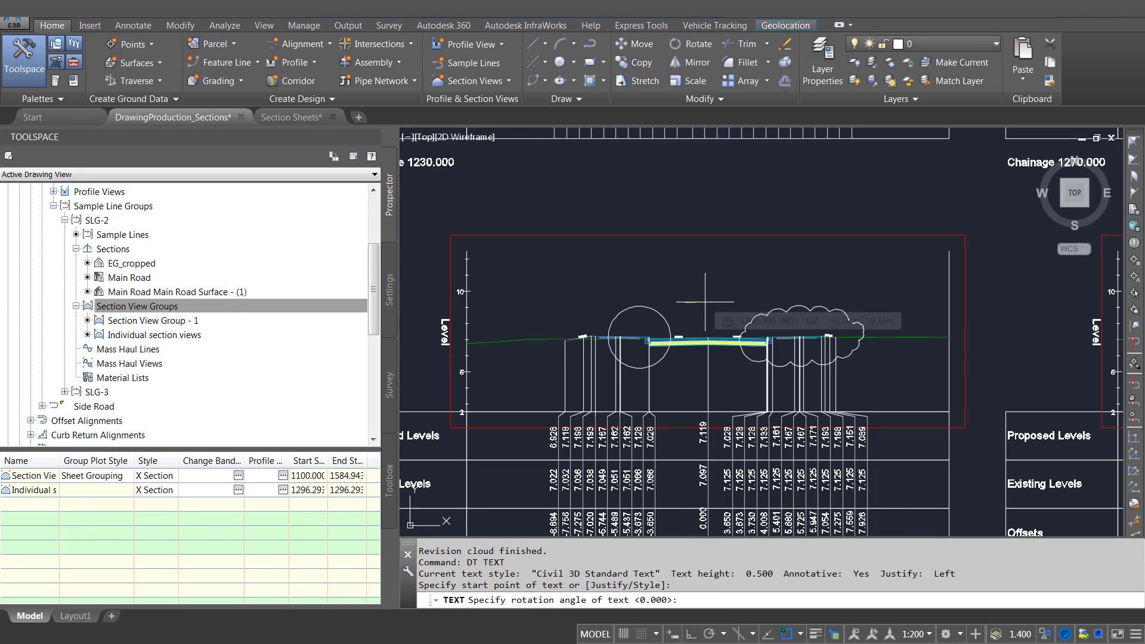
key("Return")
type("Check these")
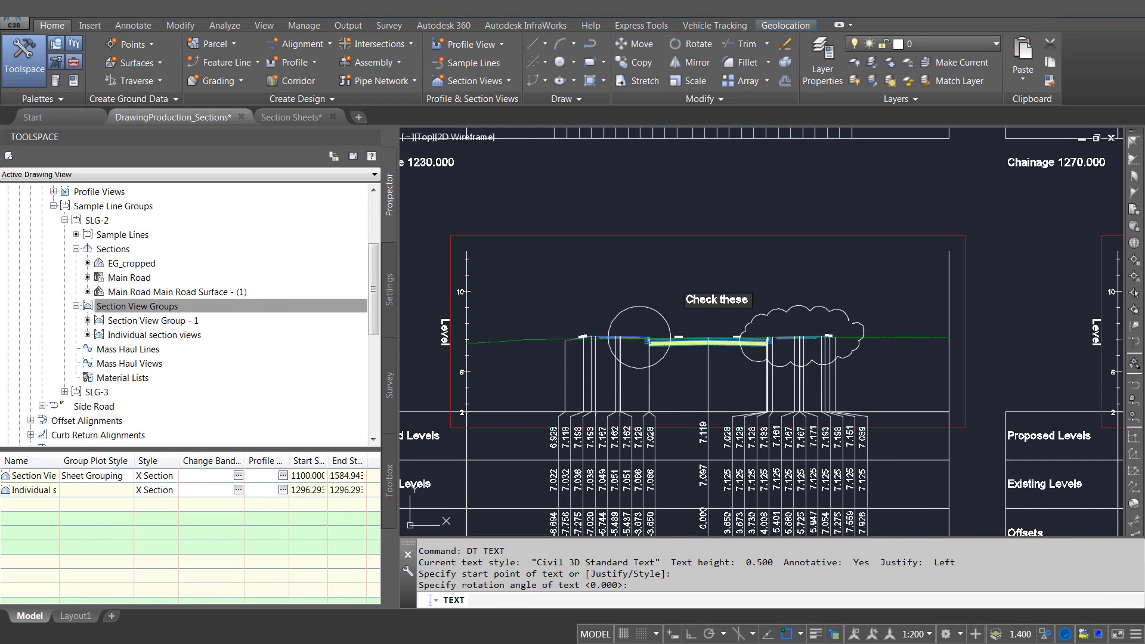
type(" items")
key("Escape")
scroll(764, 310, "down", 5)
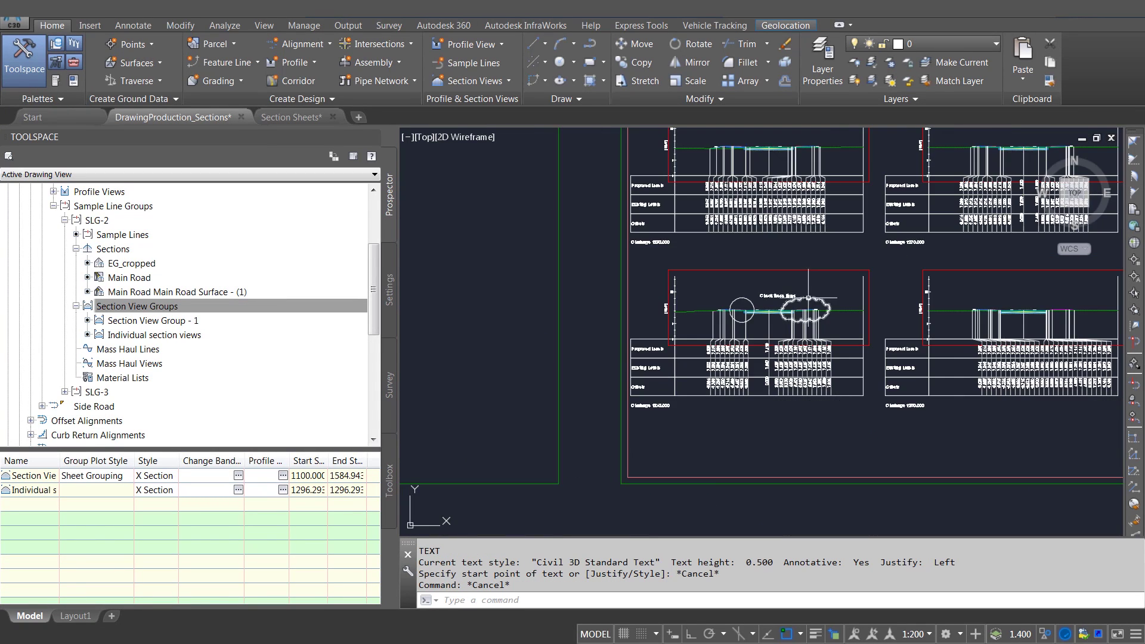
mouse_move(836, 310)
middle_mouse_down()
mouse_move(912, 324)
mouse_move(919, 273)
mouse_move(908, 242)
middle_mouse_up()
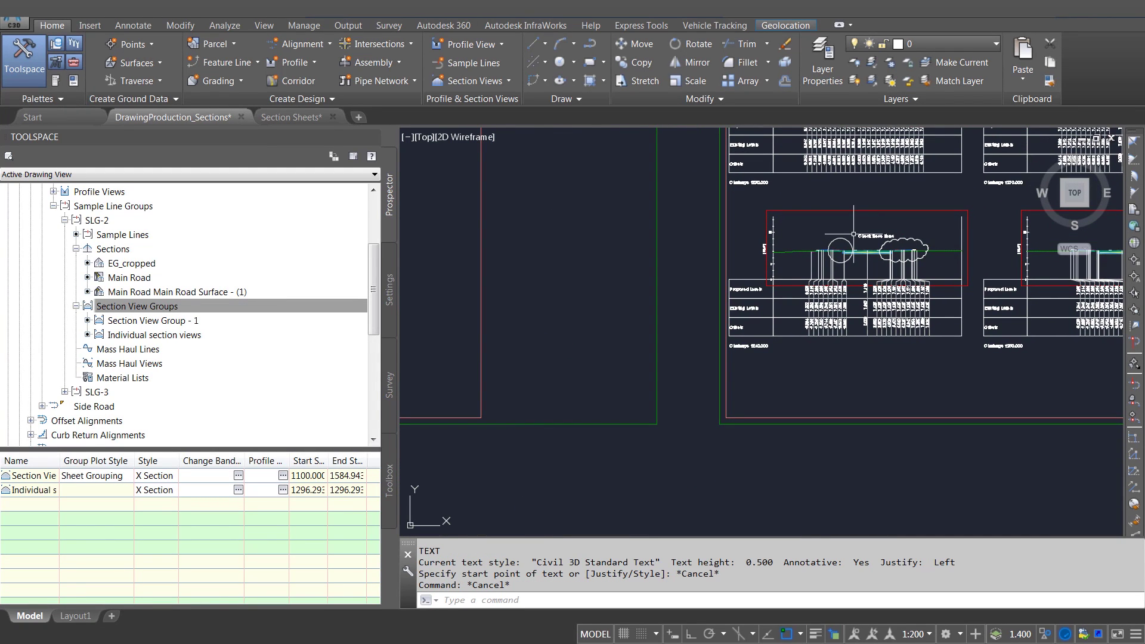
- Move the annotated chainage 1240.000 section view into the empty space below its sheet frame
type("m")
key("Return")
left_click(771, 232)
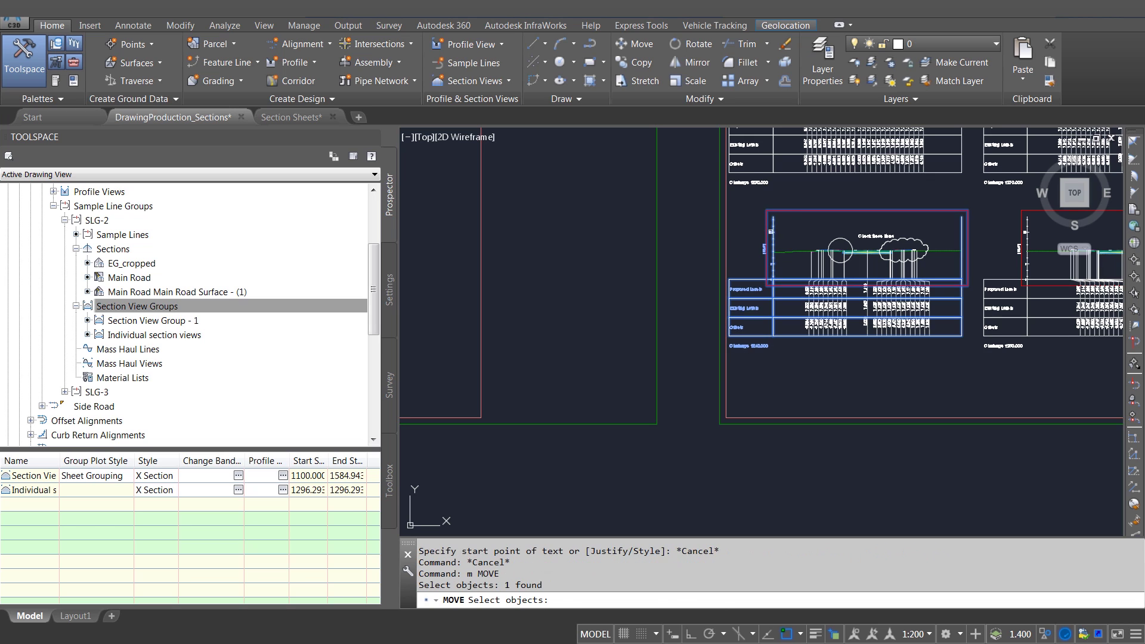
key("Return")
left_click(773, 245)
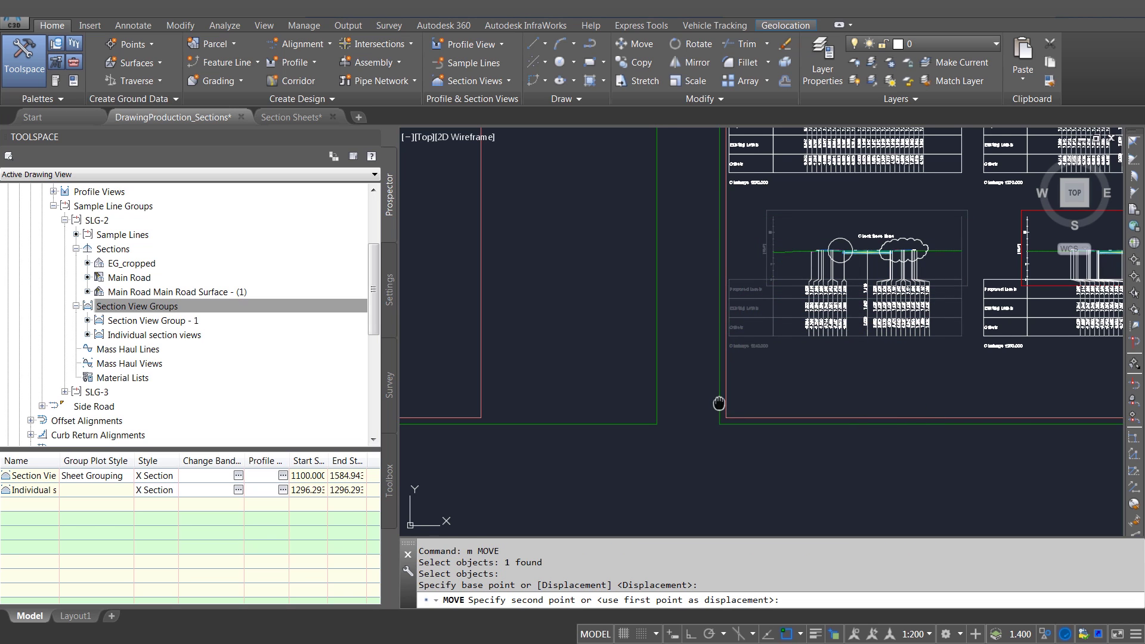
middle_click_drag(719, 403, 765, 295)
left_click(771, 404)
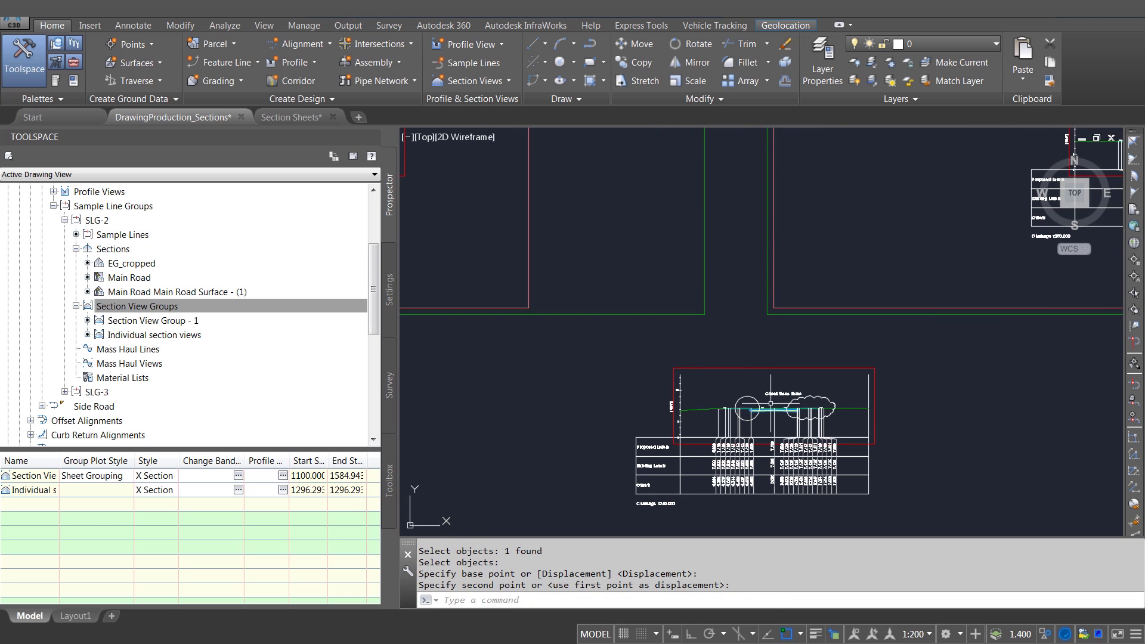
key("Escape")
key("Escape")
scroll(803, 407, "up", 4)
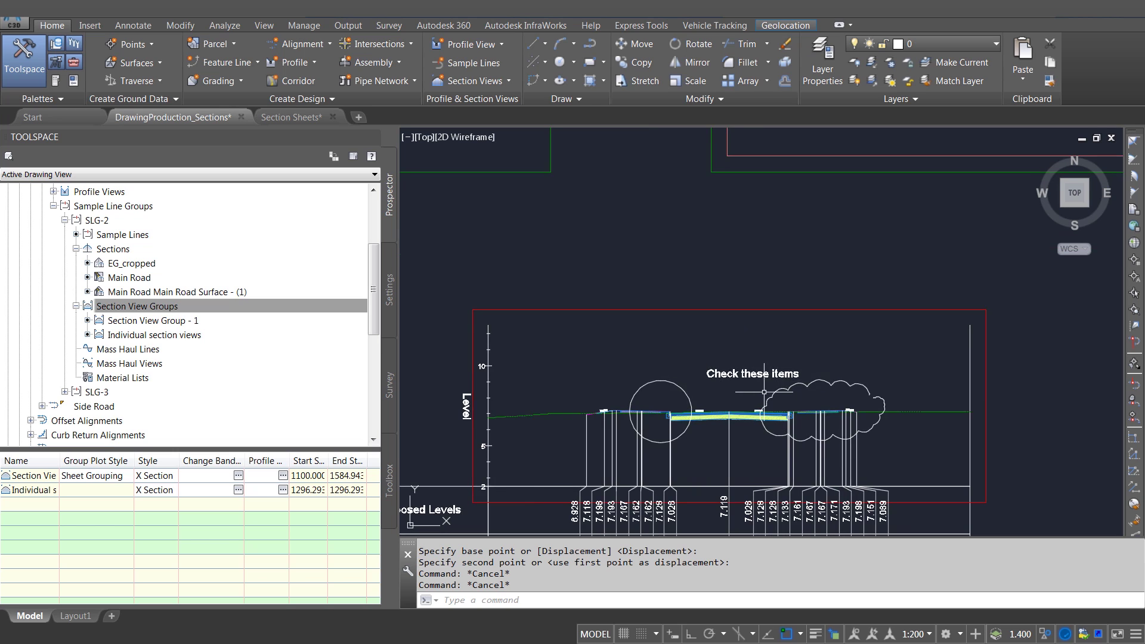
scroll(764, 392, "down", 4)
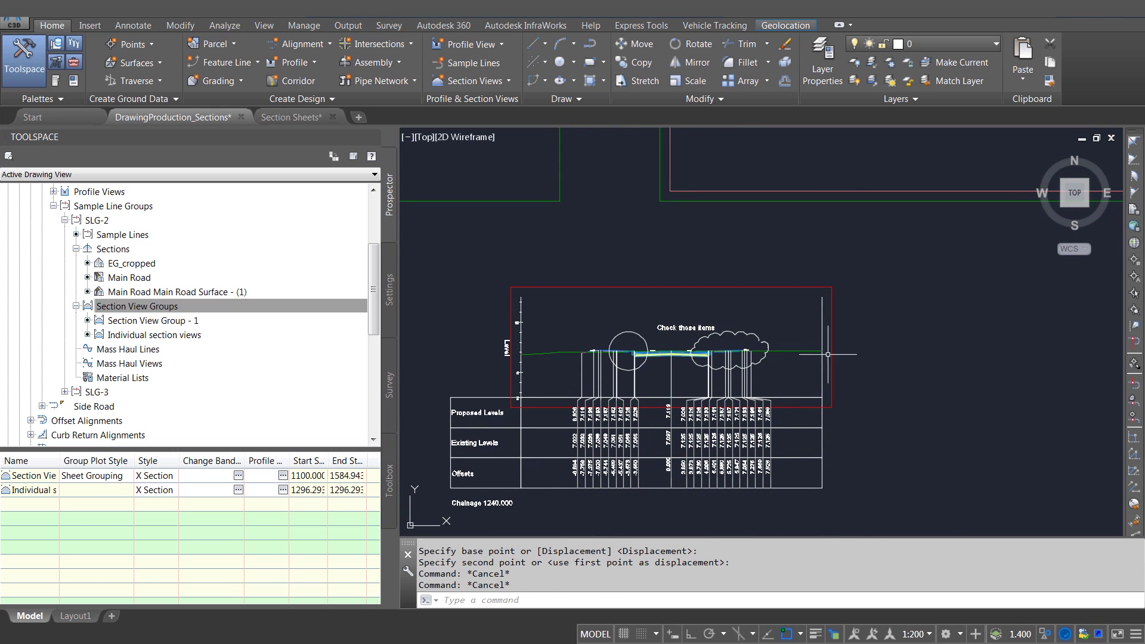
- Add single-line text "Other Text" at the default rotation just above the border of the relocated section view
type("DT")
key("Return")
left_click(665, 278)
key("Return")
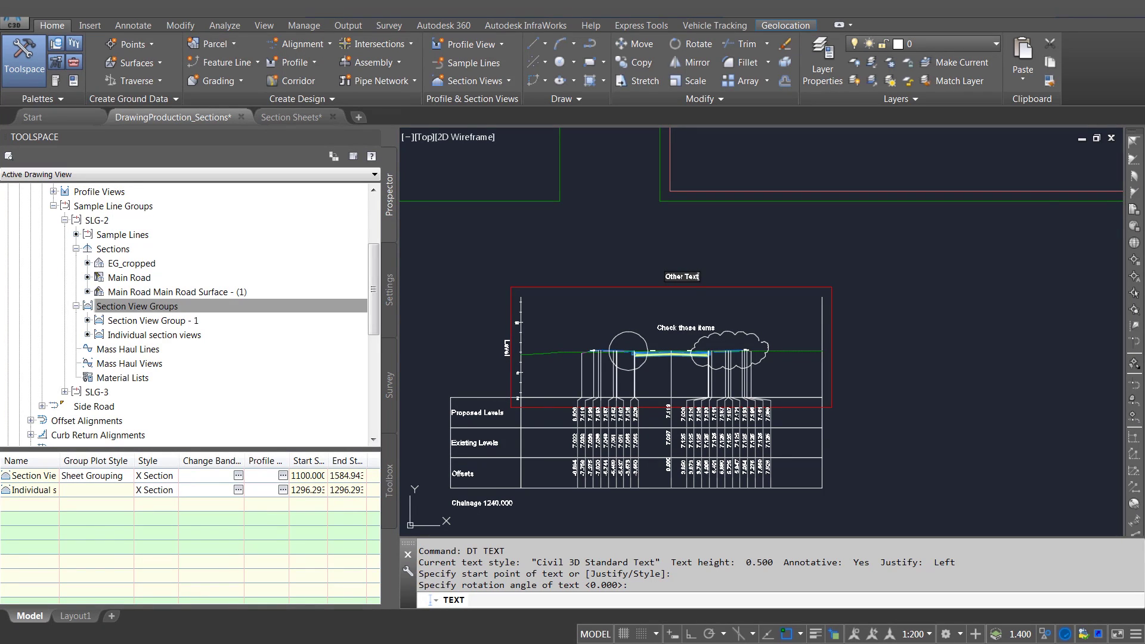
key("Escape")
- Move the chainage 1240.000 section view back into the empty first slot of the sheet's lowest row
scroll(842, 343, "down", 5)
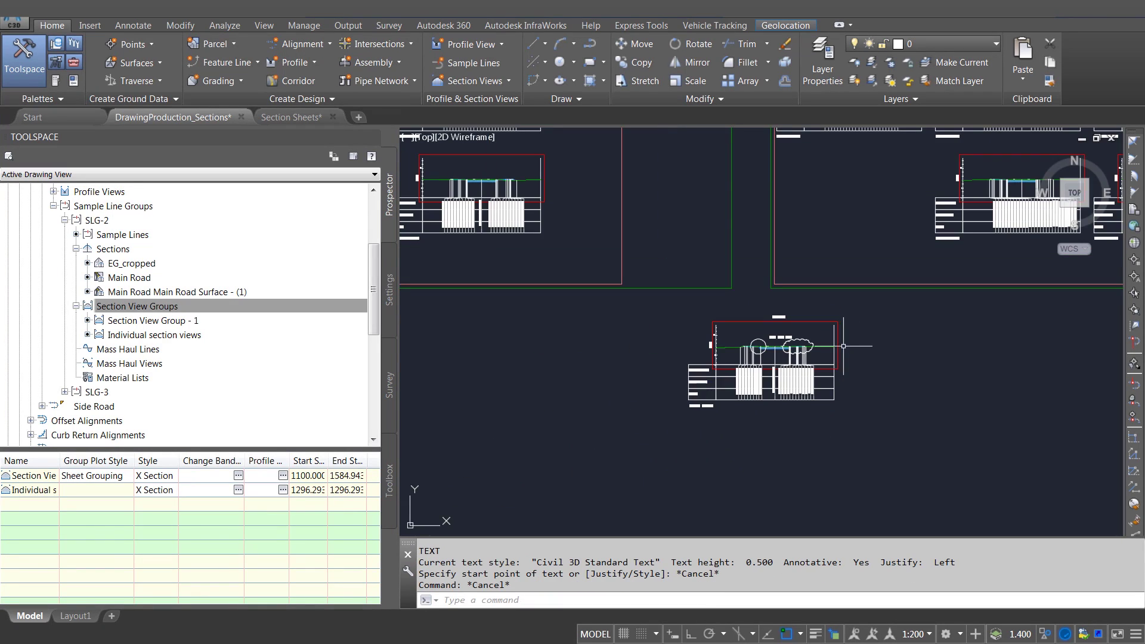
type("m")
key("Return")
left_click(804, 333)
key("Return")
left_click(807, 338)
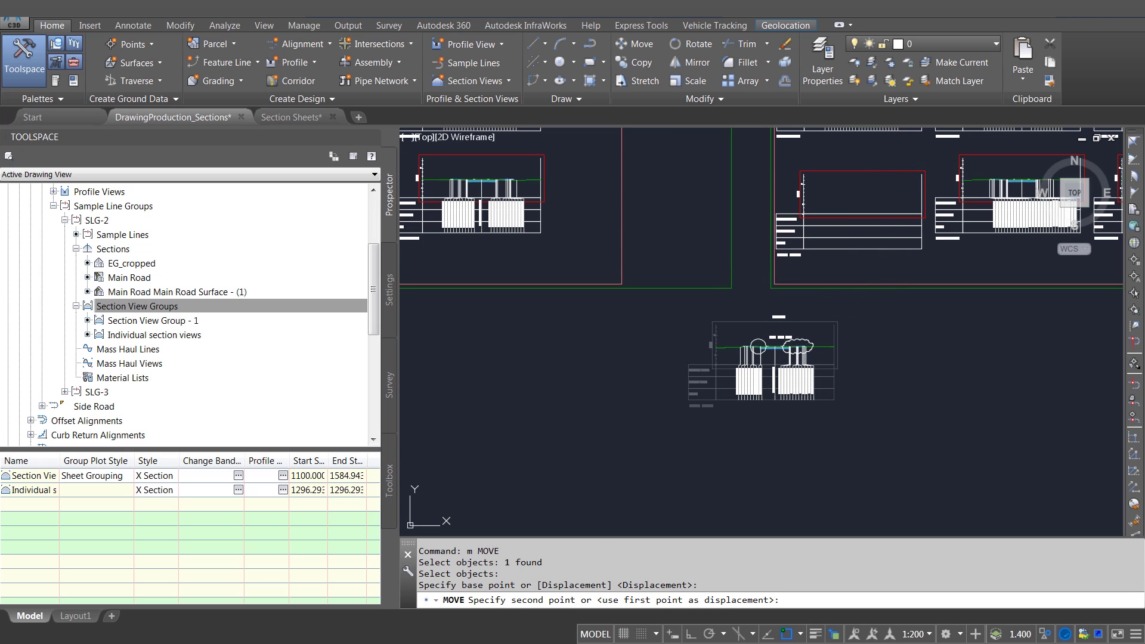
left_click(902, 178)
key("Escape")
key("Escape")
- Move the "Other Text" label inside the chainage 1240.000 section view, beside the circle
type("m")
key("Return")
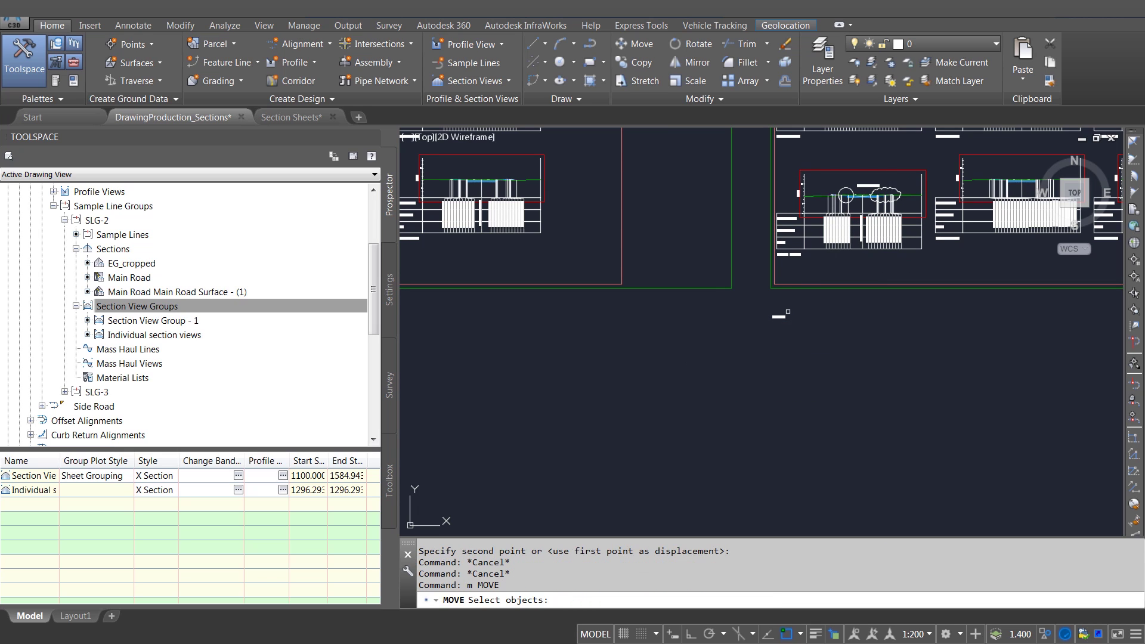
left_click(780, 317)
key("Return")
left_click(794, 323)
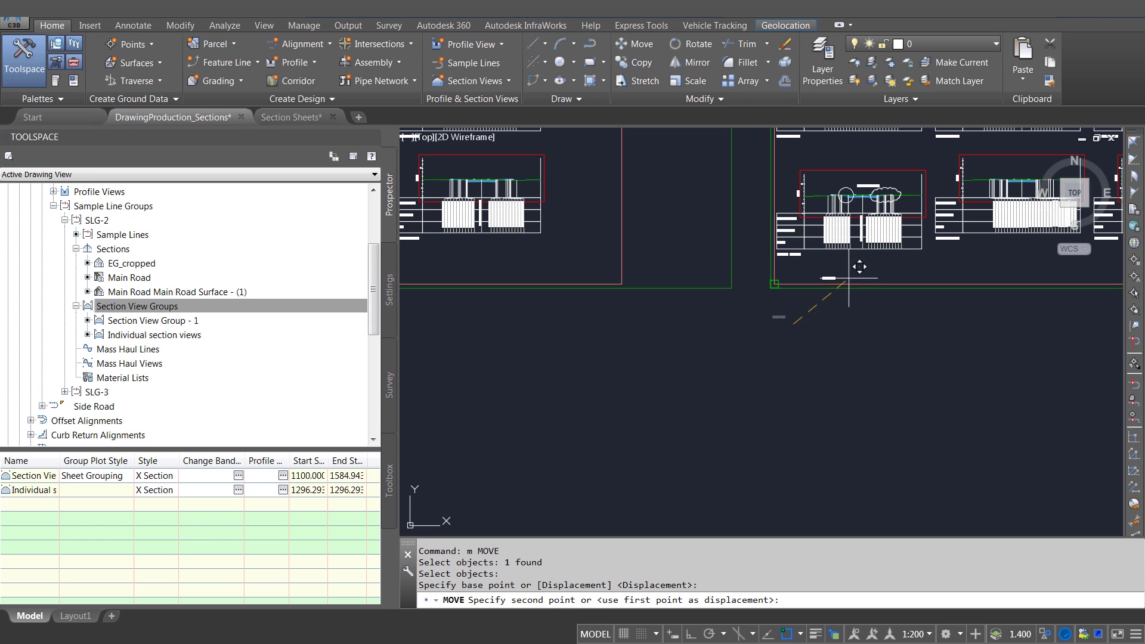
key("Escape")
scroll(857, 195, "up", 6)
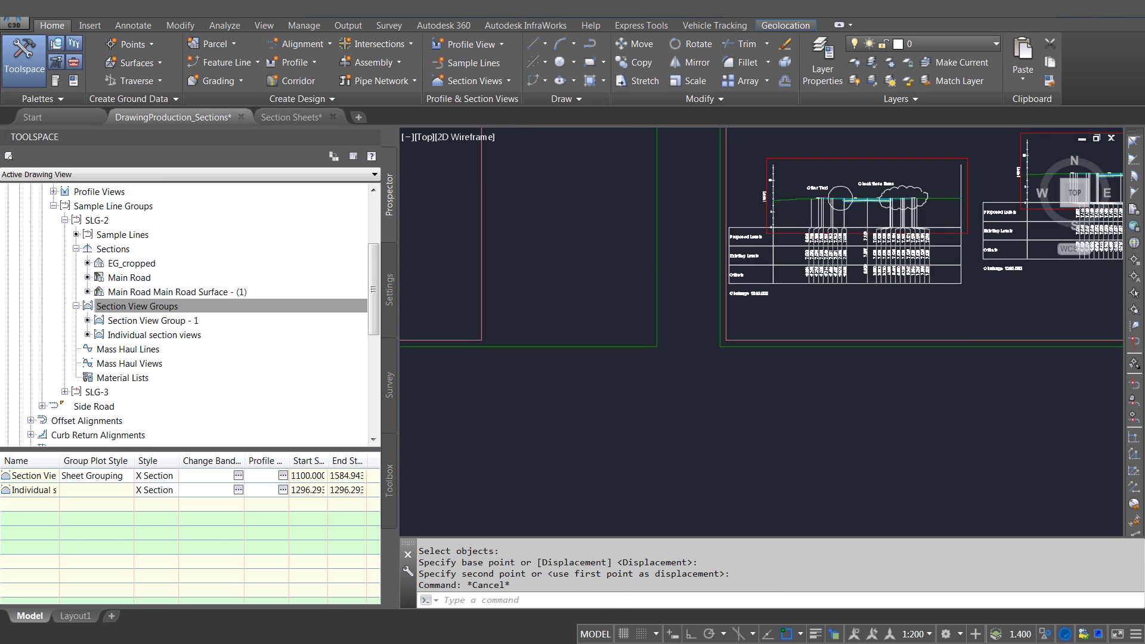
- Move the chainage 1240.000 section view below the sheet frame again, and undo that move
type("m")
key("Return")
scroll(784, 194, "down", 4)
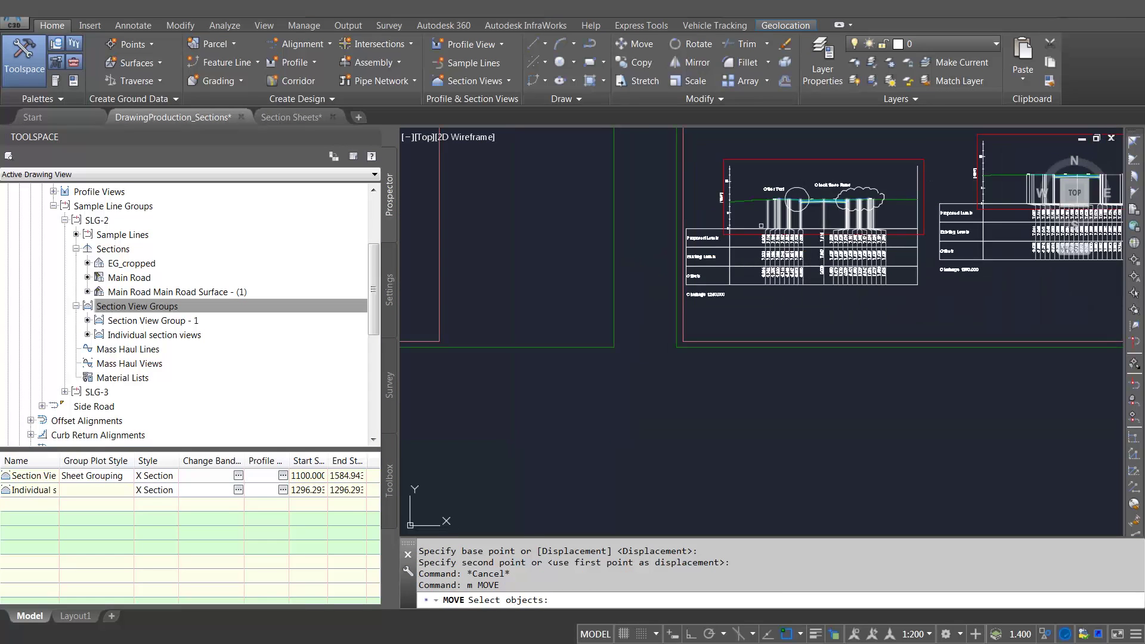
left_click(724, 233)
key("Return")
left_click(723, 232)
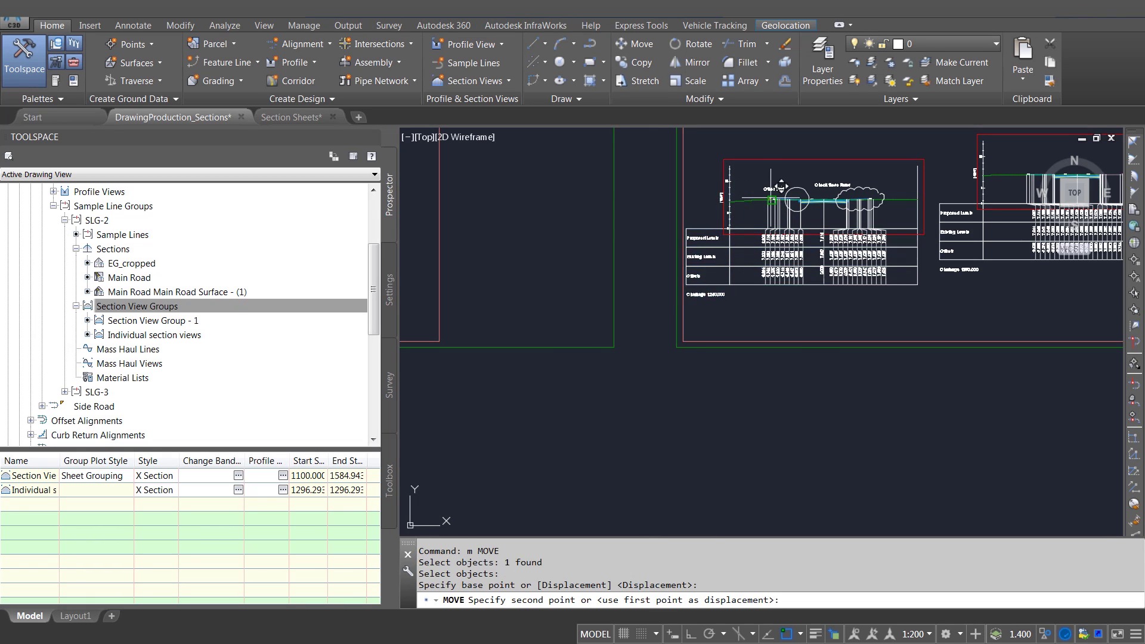
left_click(648, 432)
key("Escape")
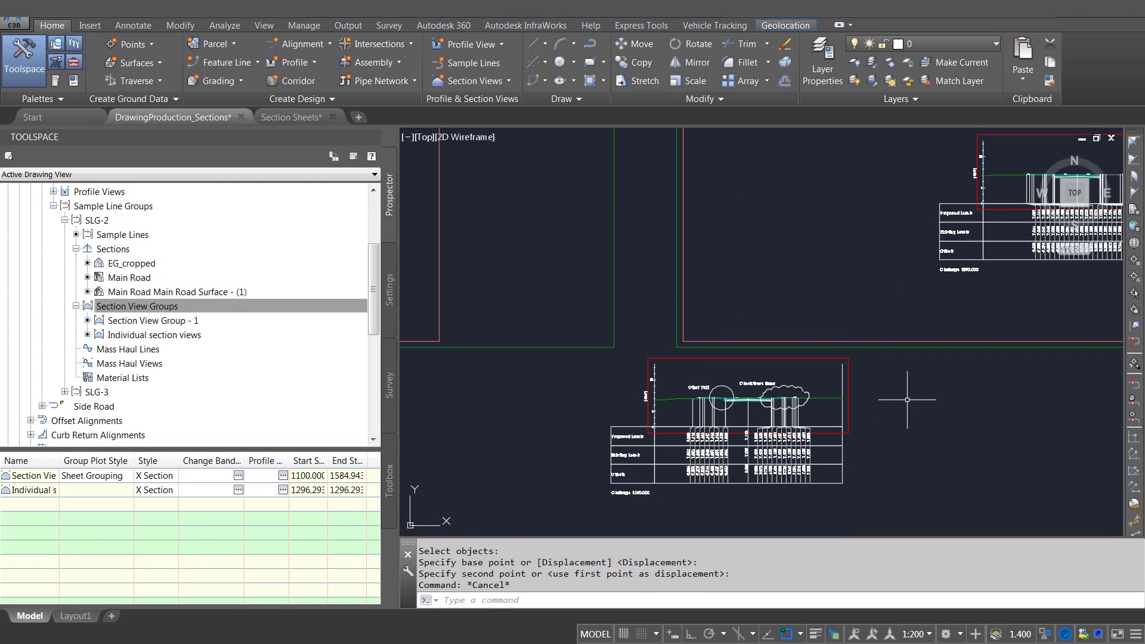
key("Return")
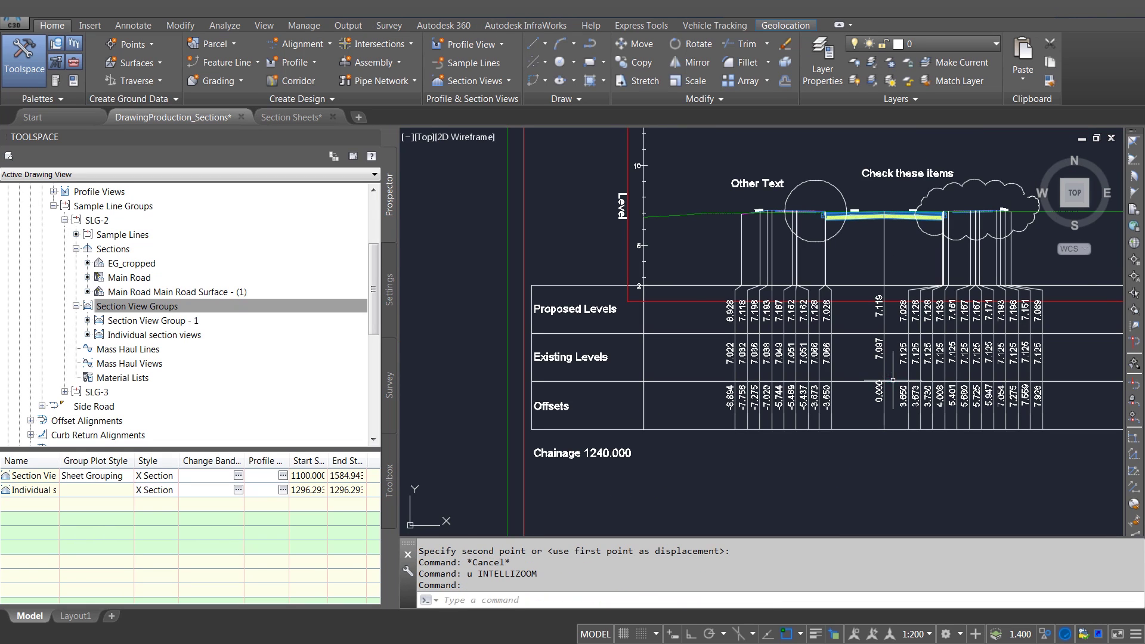
scroll(707, 337, "down", 5)
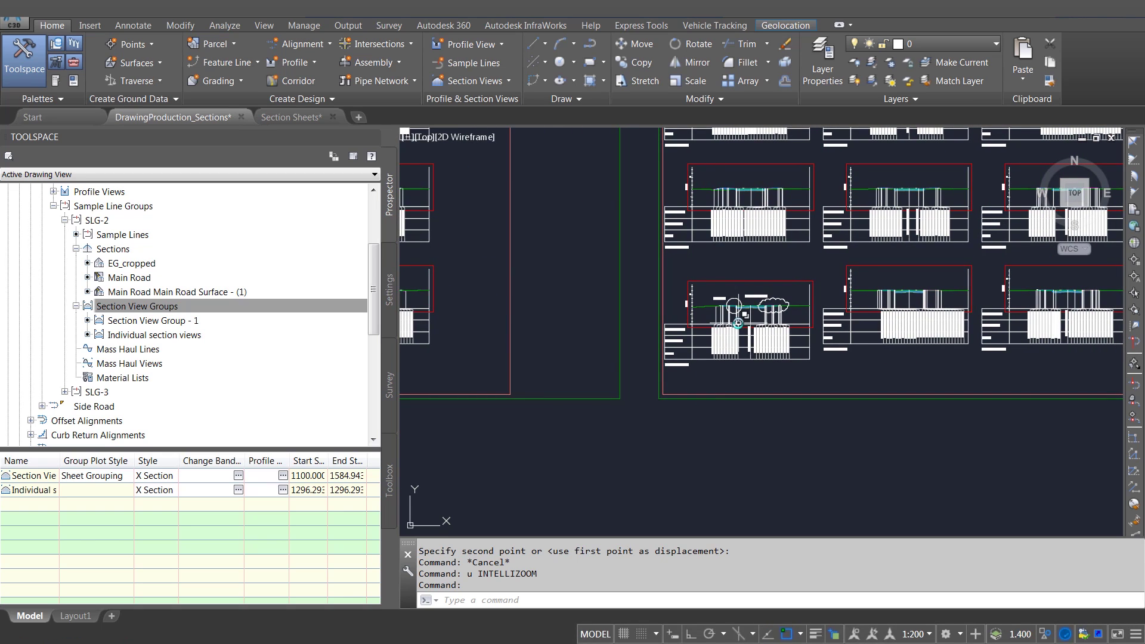
- Move the chainage 1240.000 section view out of its sheet into the empty space below the frames
key("Escape")
key("Escape")
type("m")
key("Return")
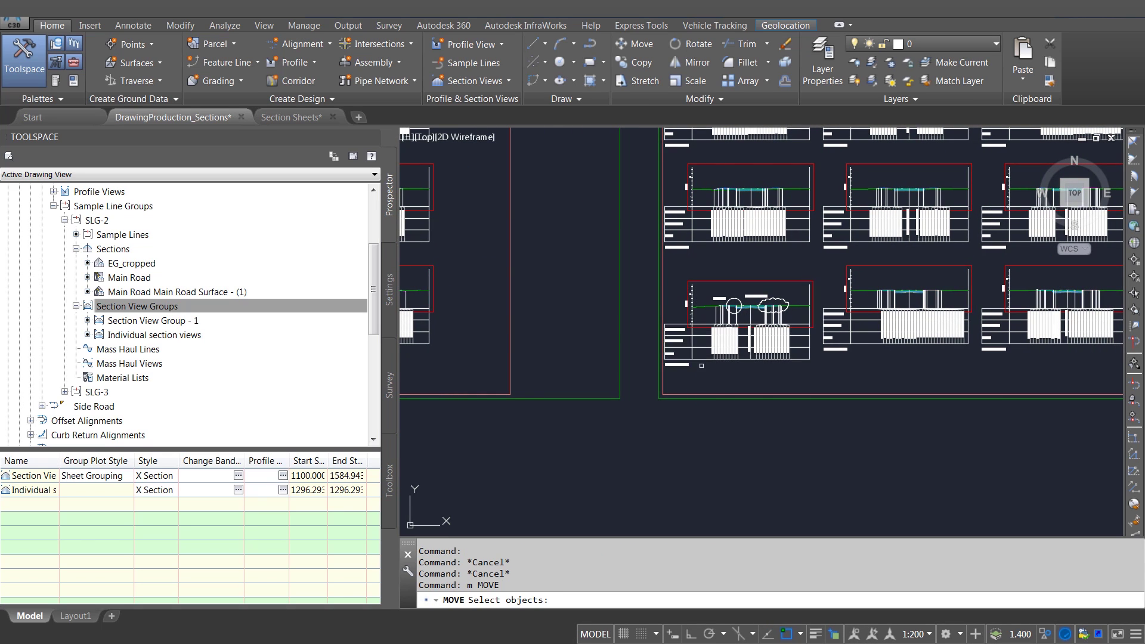
left_click(736, 324)
key("Return")
left_click(736, 323)
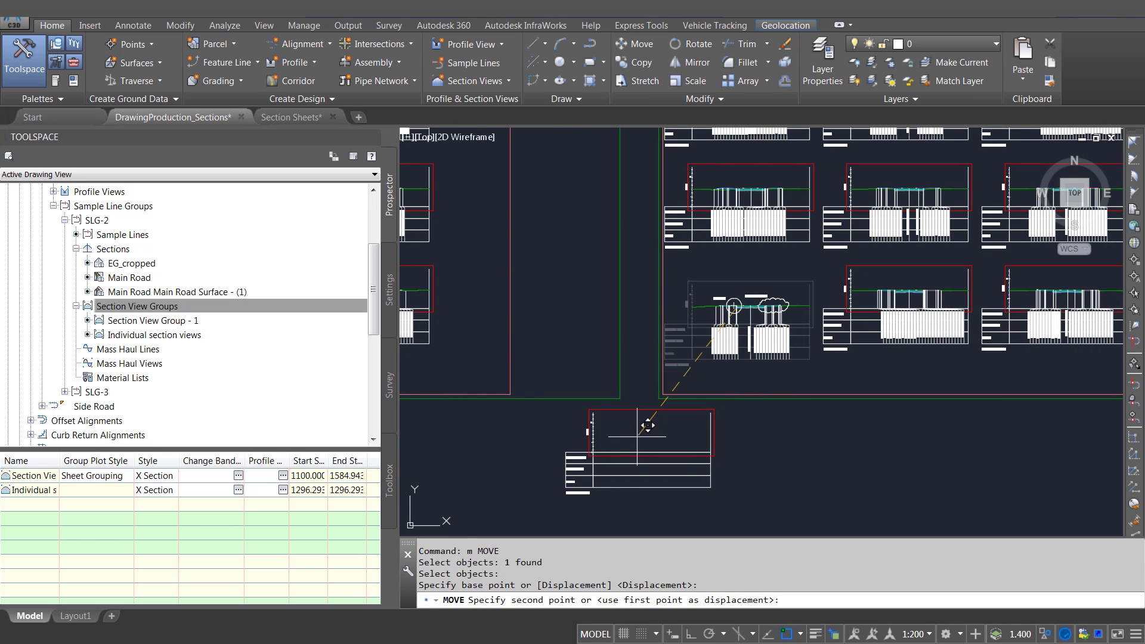
left_click(637, 451)
key("Escape")
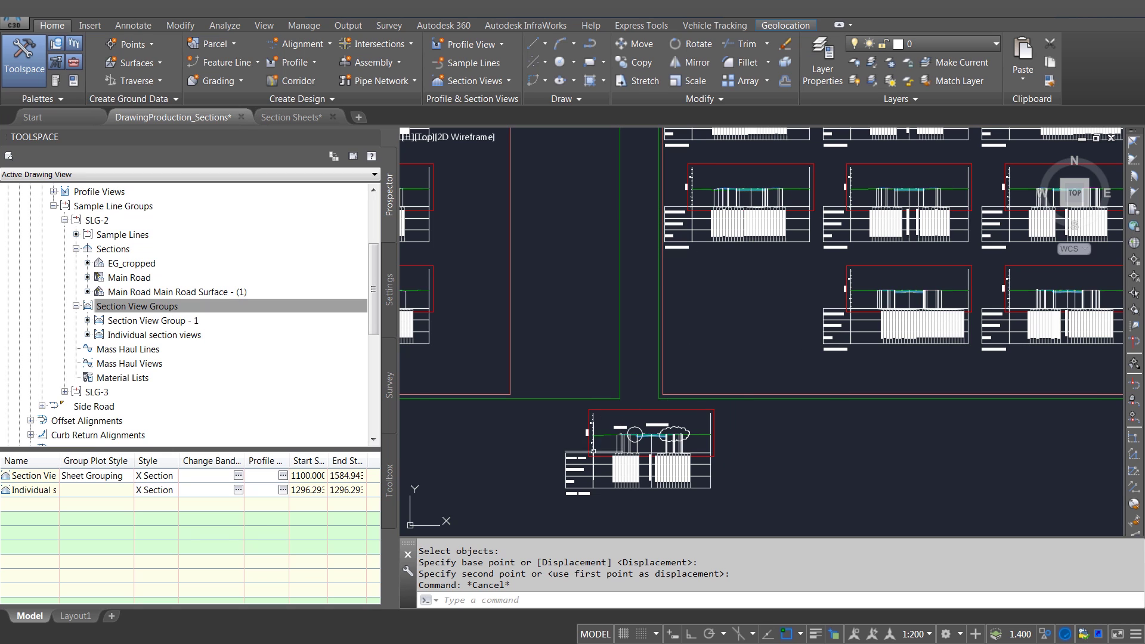
- Update the group layout from the chainage 1240.000 section view to return it to its sheet position
left_click(578, 455)
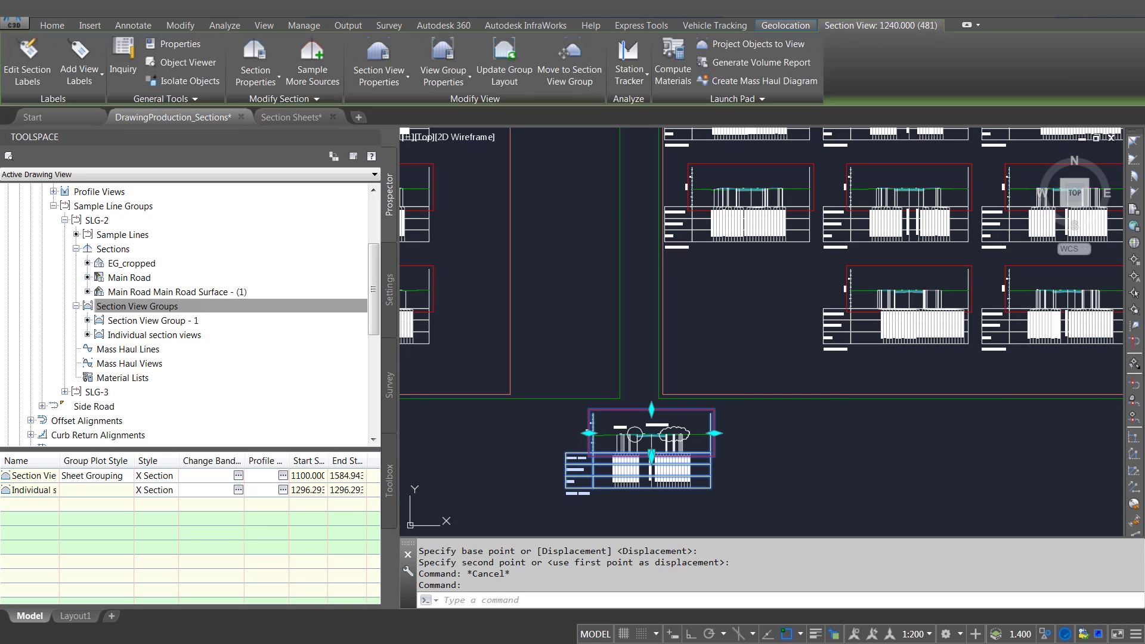
left_click(508, 68)
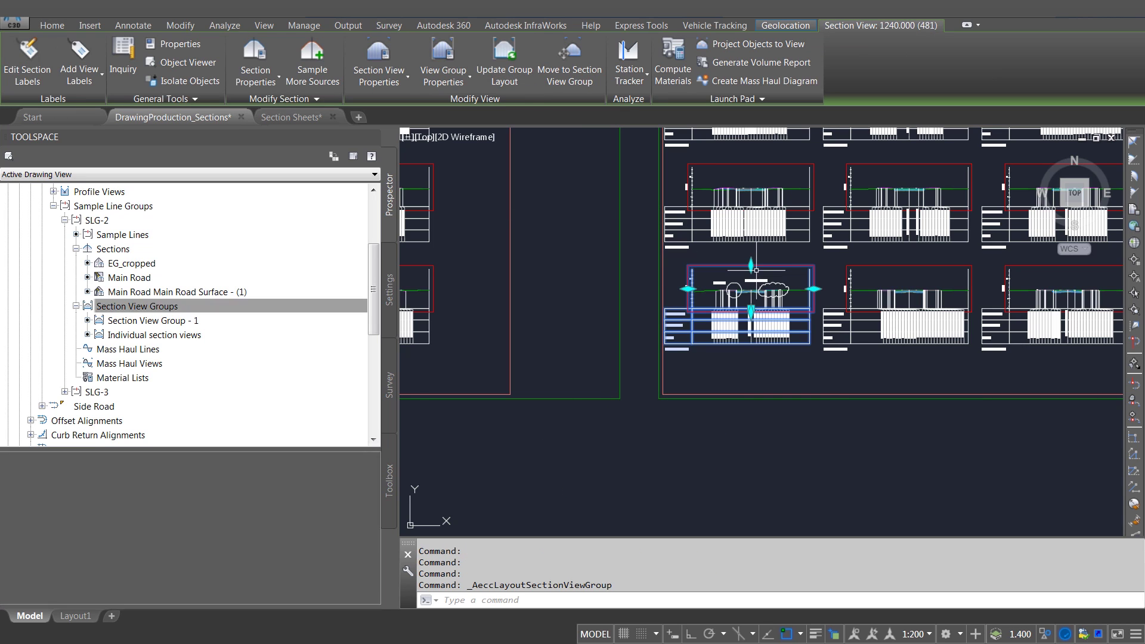
scroll(770, 282, "up", 6)
key("Escape")
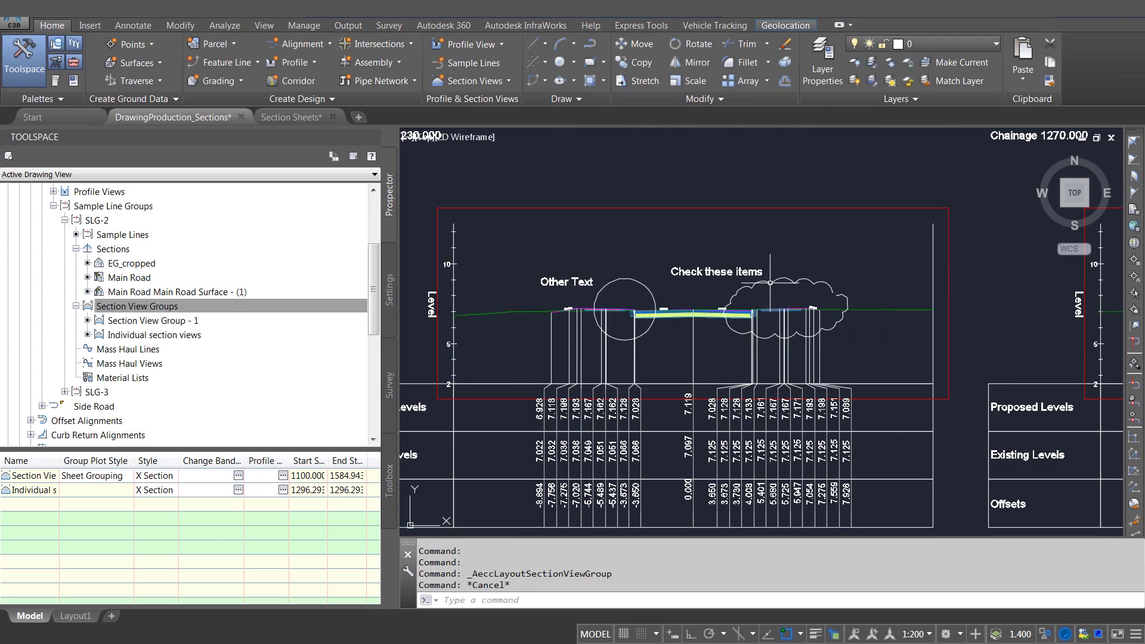
key("Escape")
- Examine the separate sample line between chainages 1290.000 and 1300.000 at the junction, and its individual section view
scroll(754, 275, "down", 10)
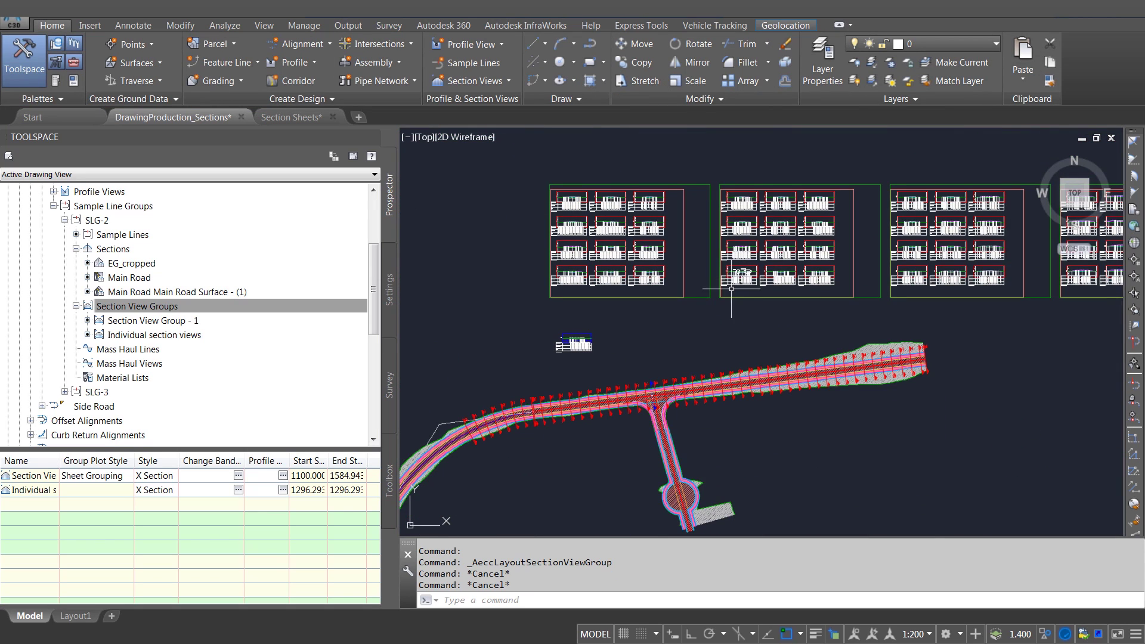
scroll(727, 334, "up", 5)
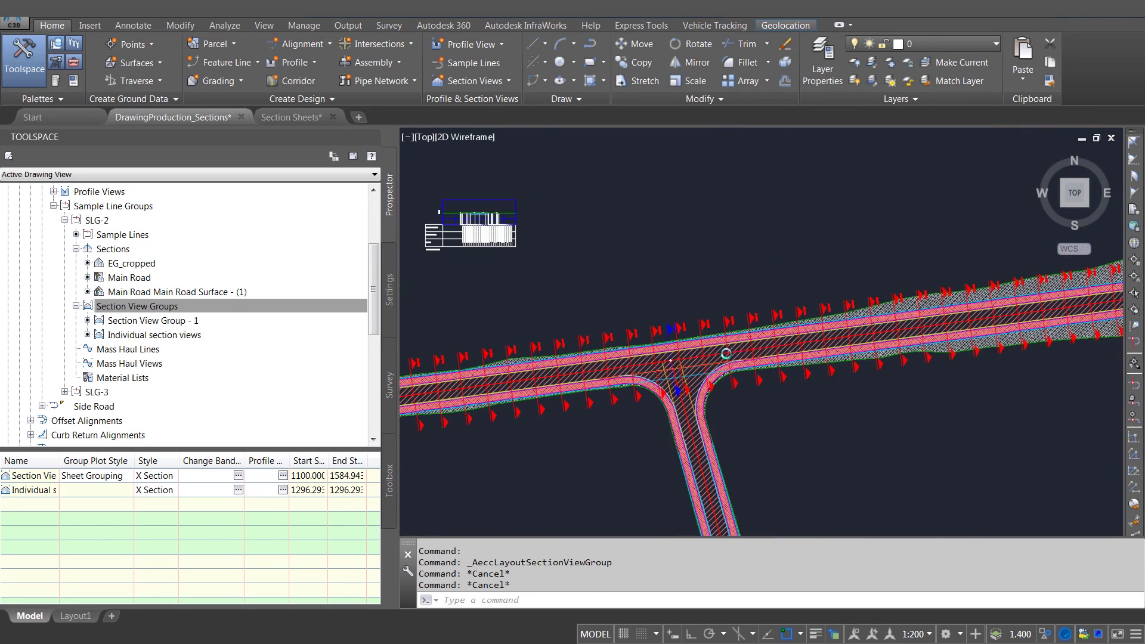
scroll(726, 353, "up", 2)
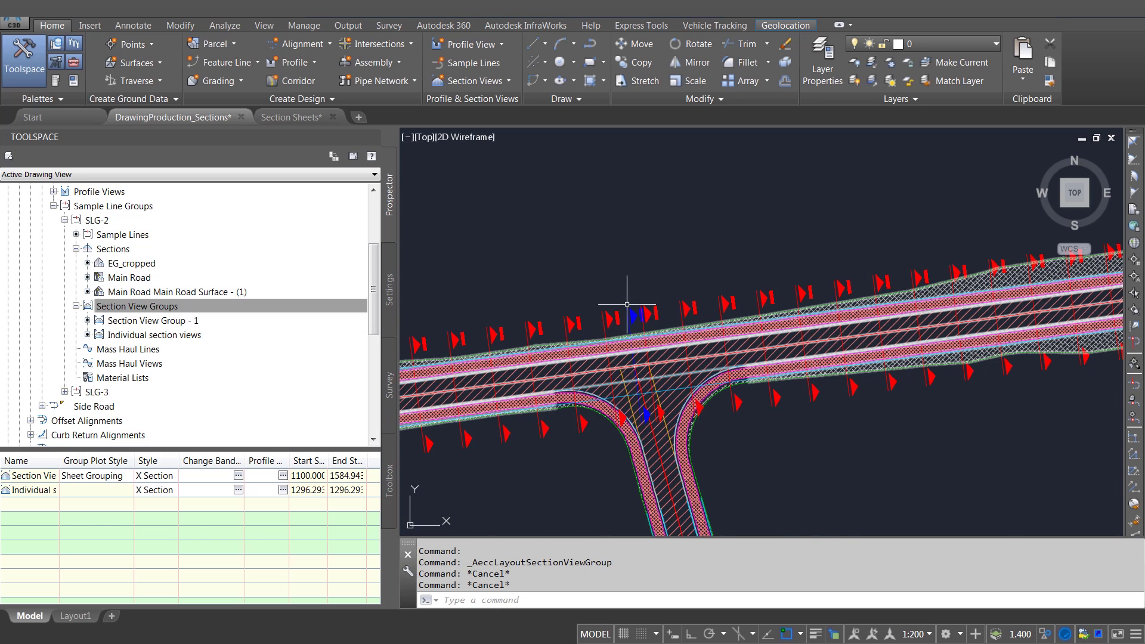
scroll(628, 307, "up", 5)
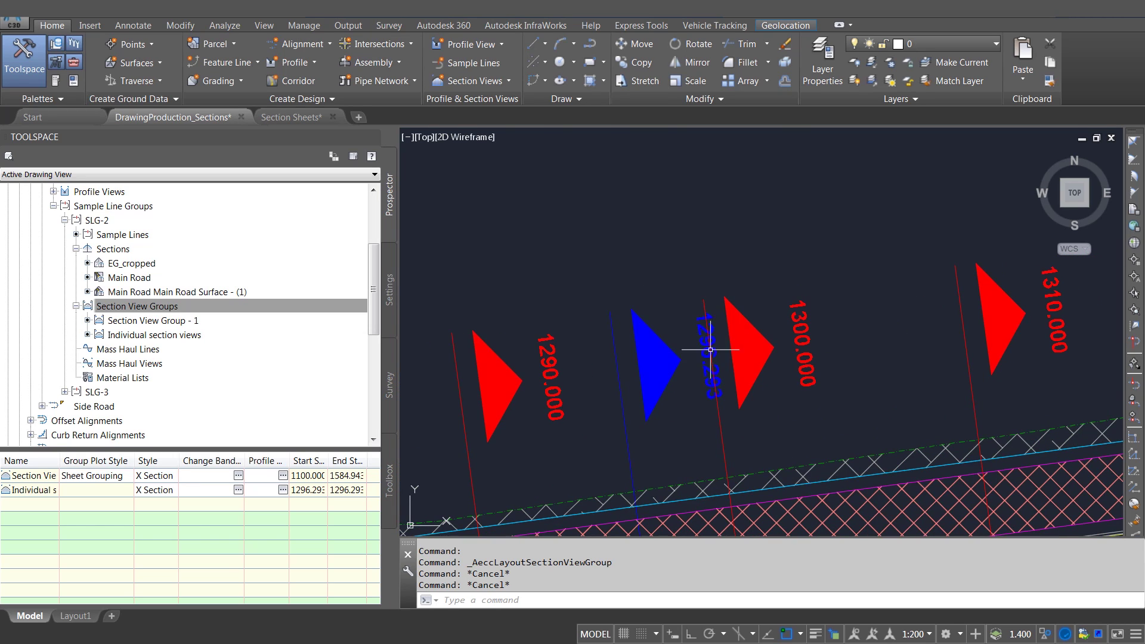
scroll(707, 352, "down", 5)
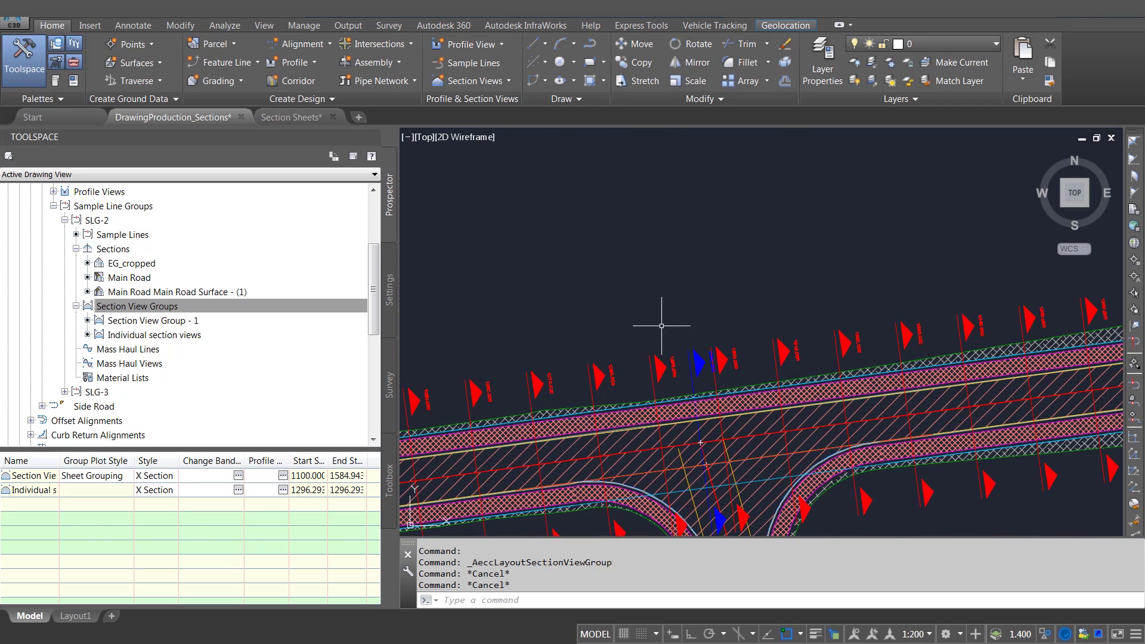
scroll(662, 326, "down", 4)
mouse_move(751, 466)
middle_mouse_down()
mouse_move(766, 365)
mouse_move(765, 383)
middle_mouse_up()
scroll(576, 289, "up", 5)
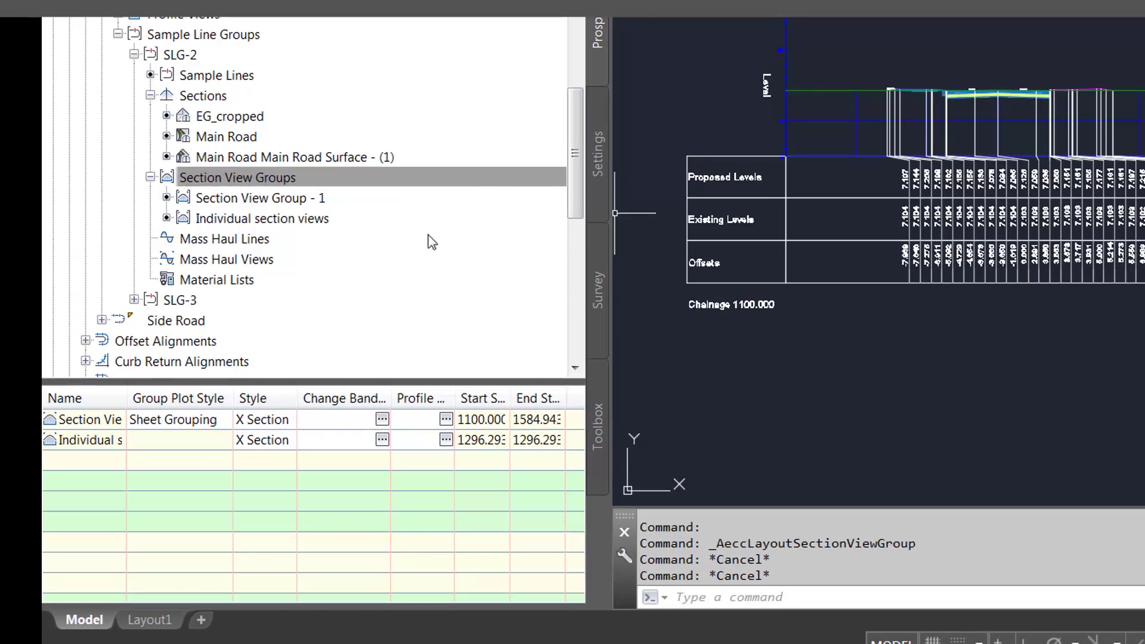
- Move the individual section view 1296.293 to Section View Group - 1, applying the section view group styles
left_click(229, 202)
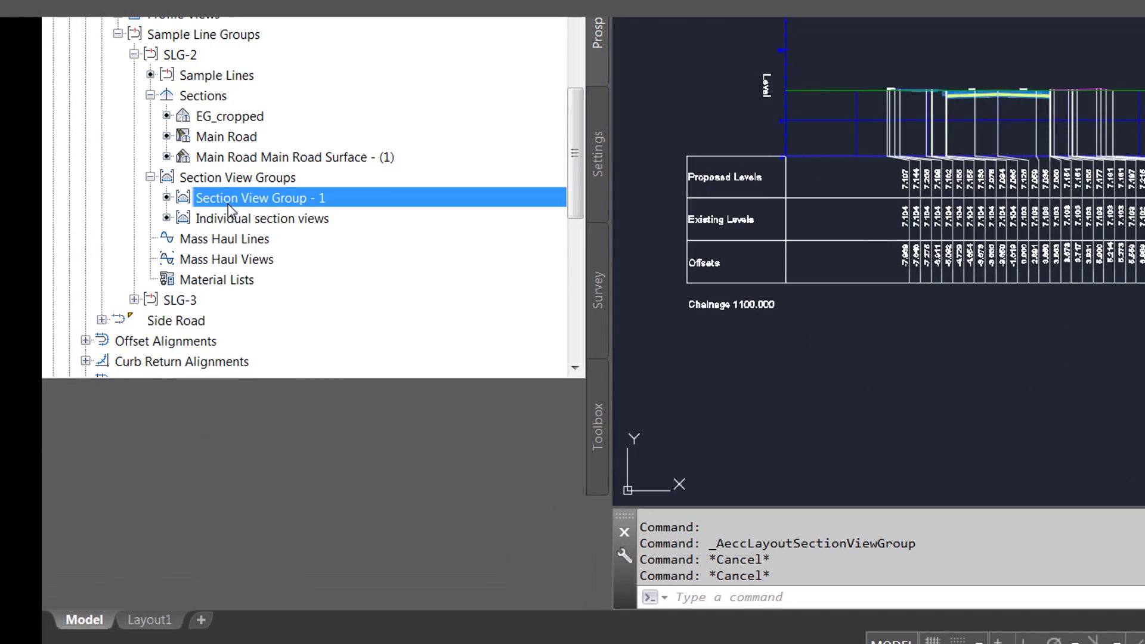
left_click(223, 219)
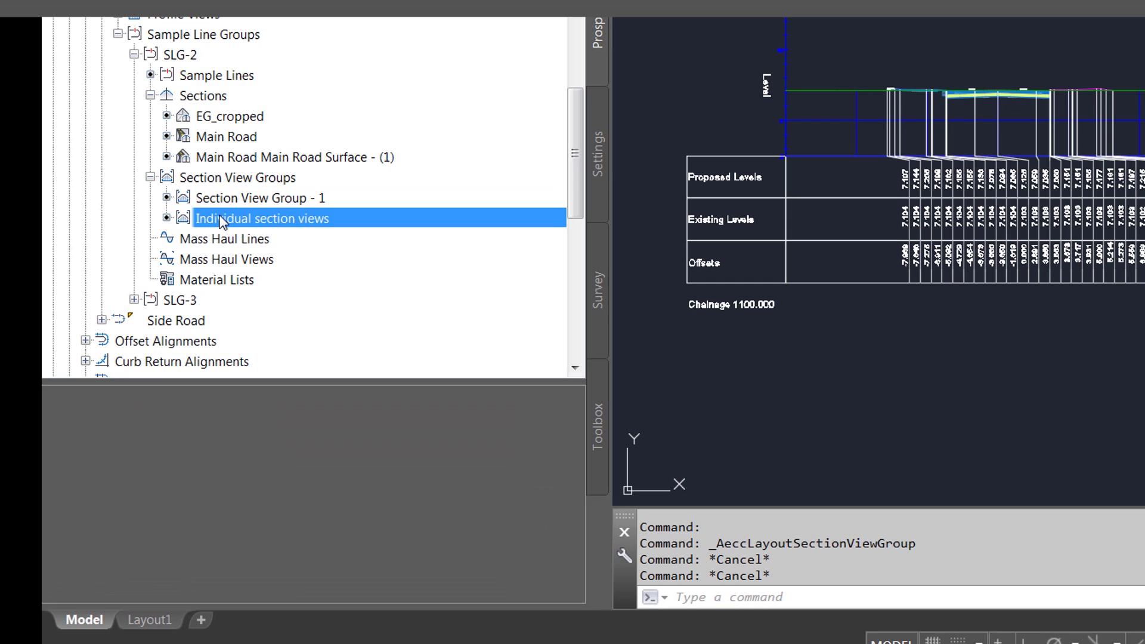
left_click(157, 421)
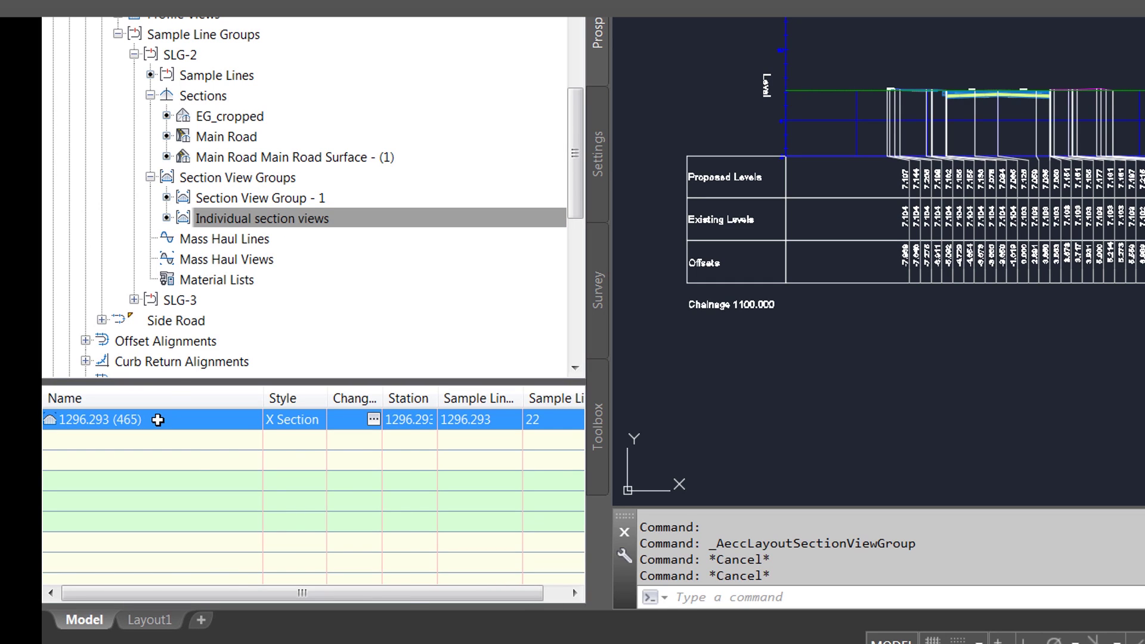
right_click(158, 420)
left_click(286, 449)
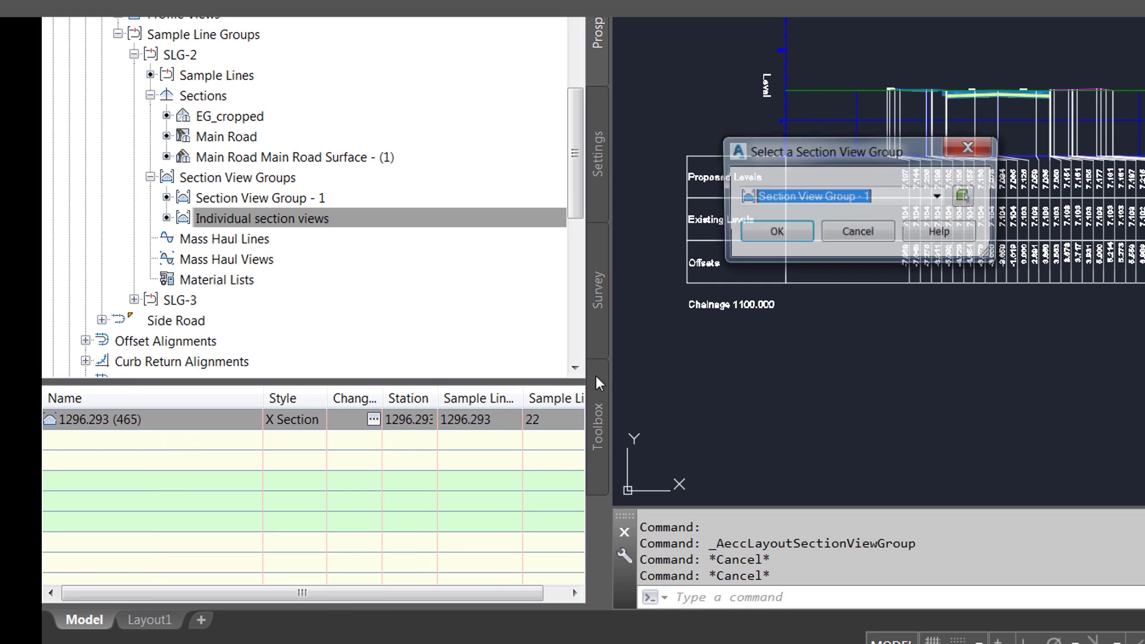
left_click(782, 233)
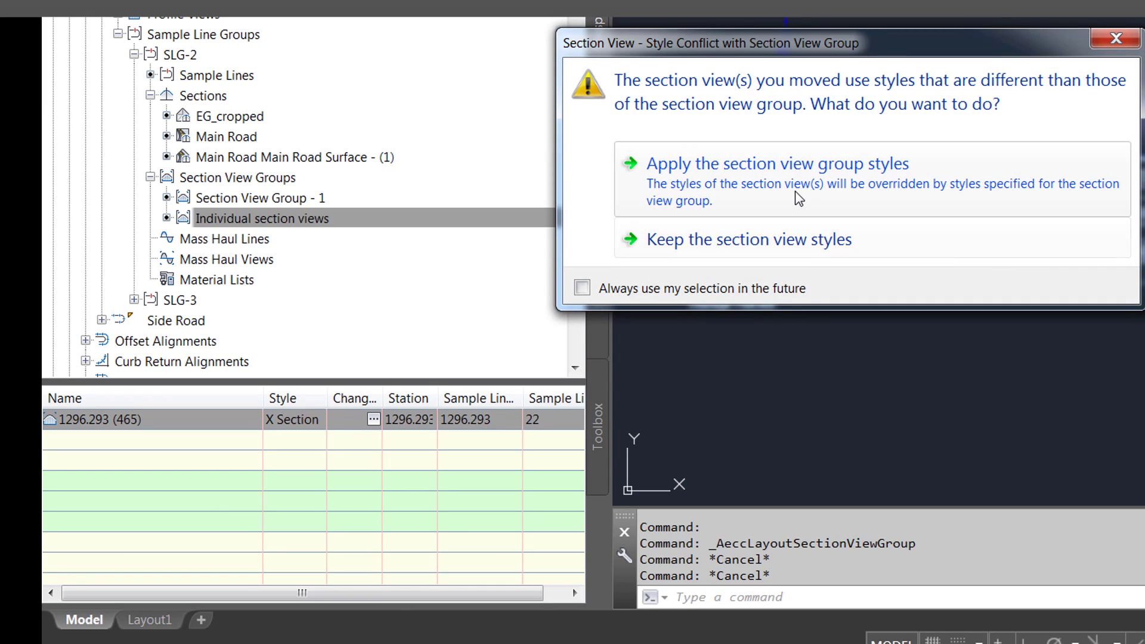
left_click(795, 193)
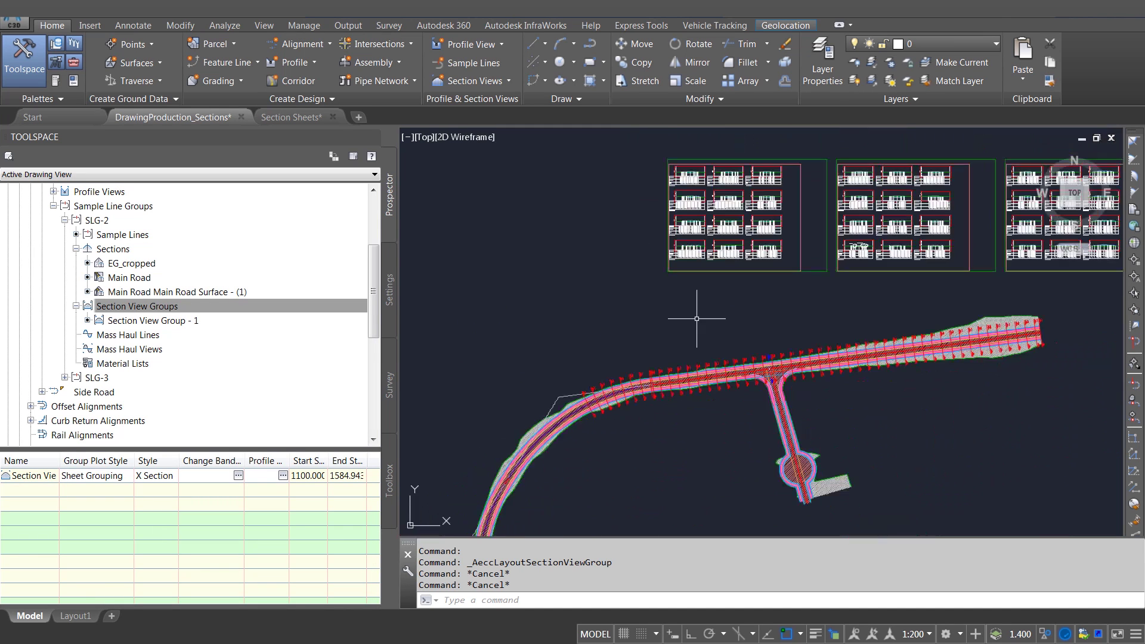
- Locate the chainage 1296.293 section view on the production sheets and inspect its placement and styling
scroll(736, 293, "up", 5)
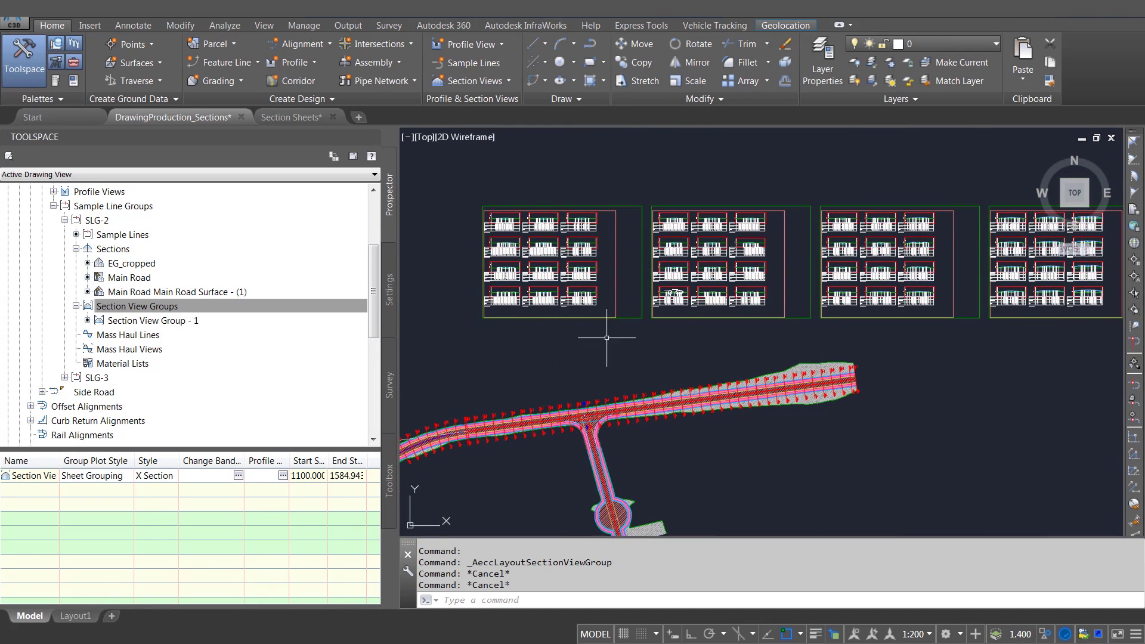
scroll(773, 323, "up", 8)
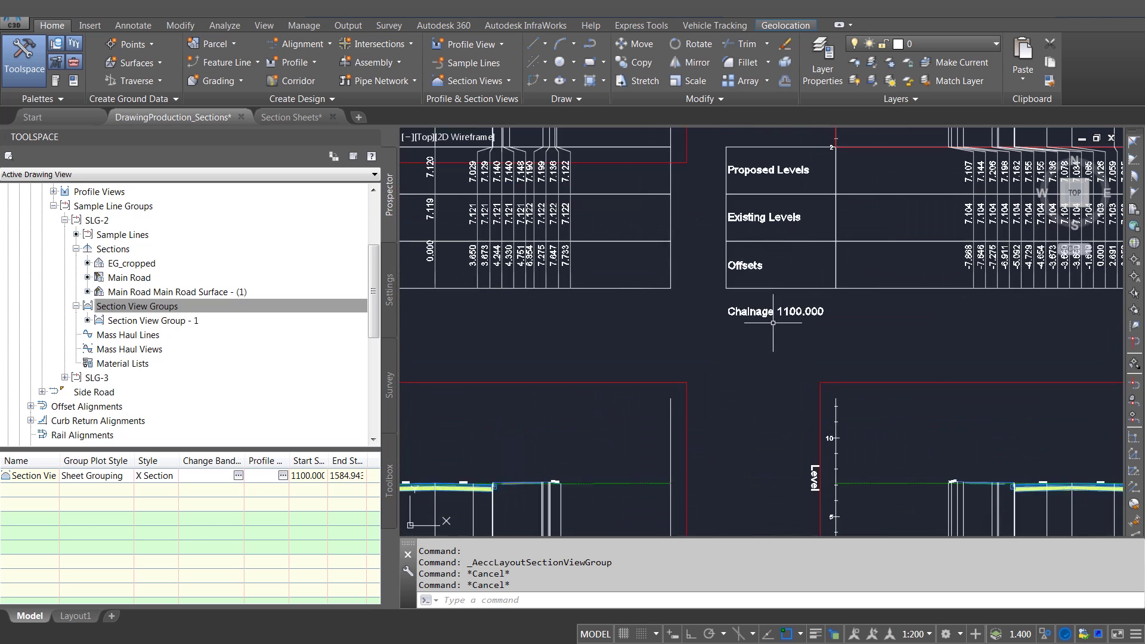
scroll(779, 325, "down", 5)
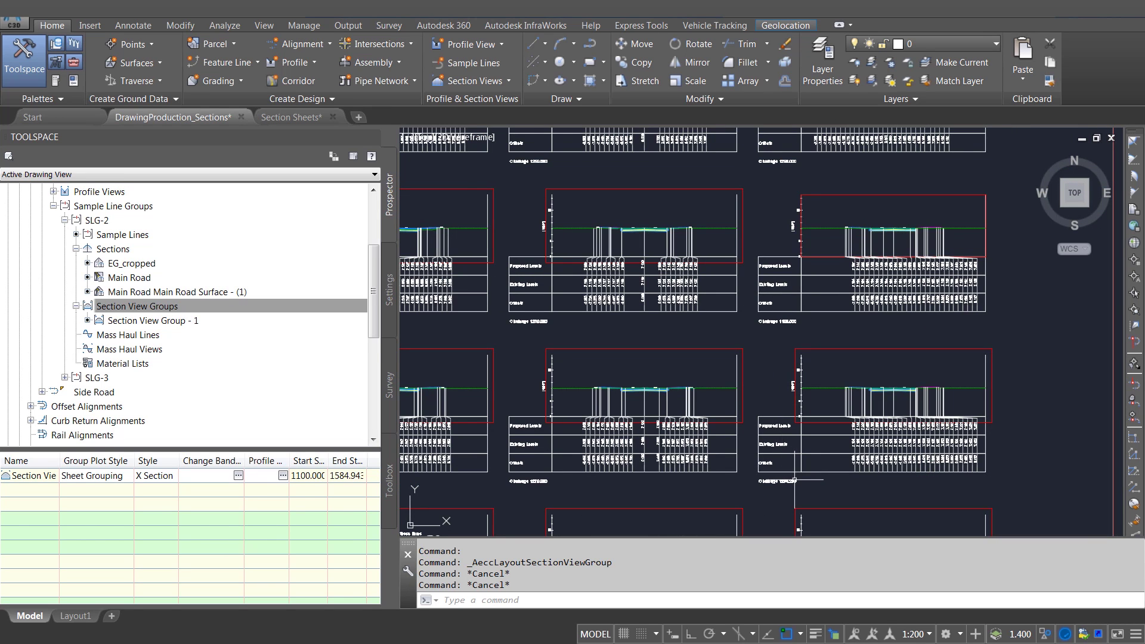
scroll(794, 481, "up", 4)
middle_click_drag(842, 470, 555, 489)
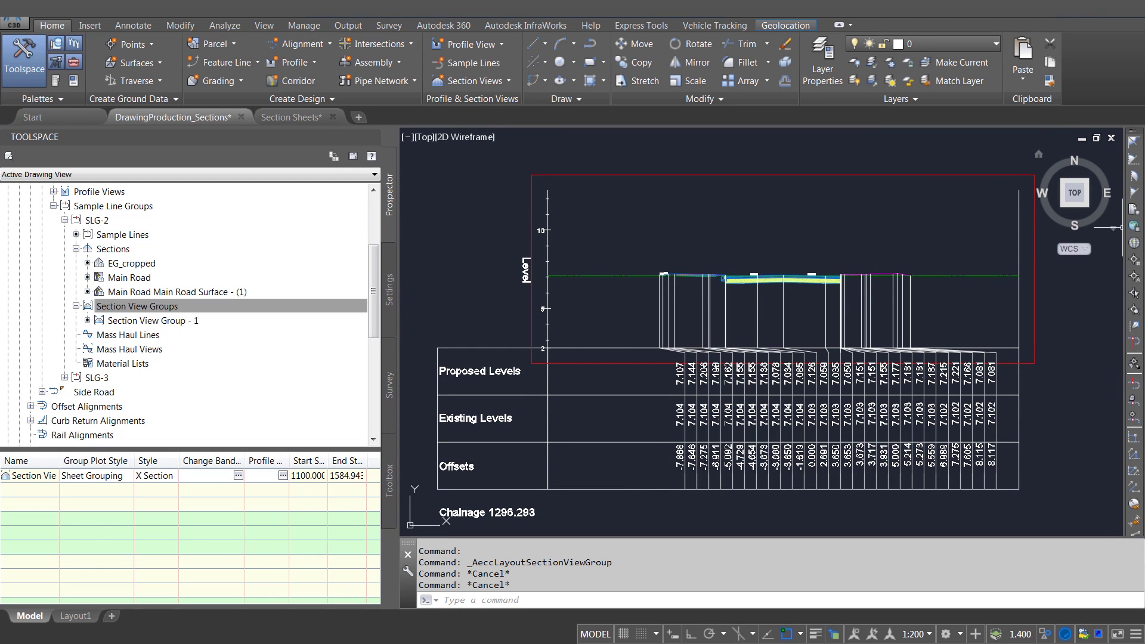
left_click(1039, 154)
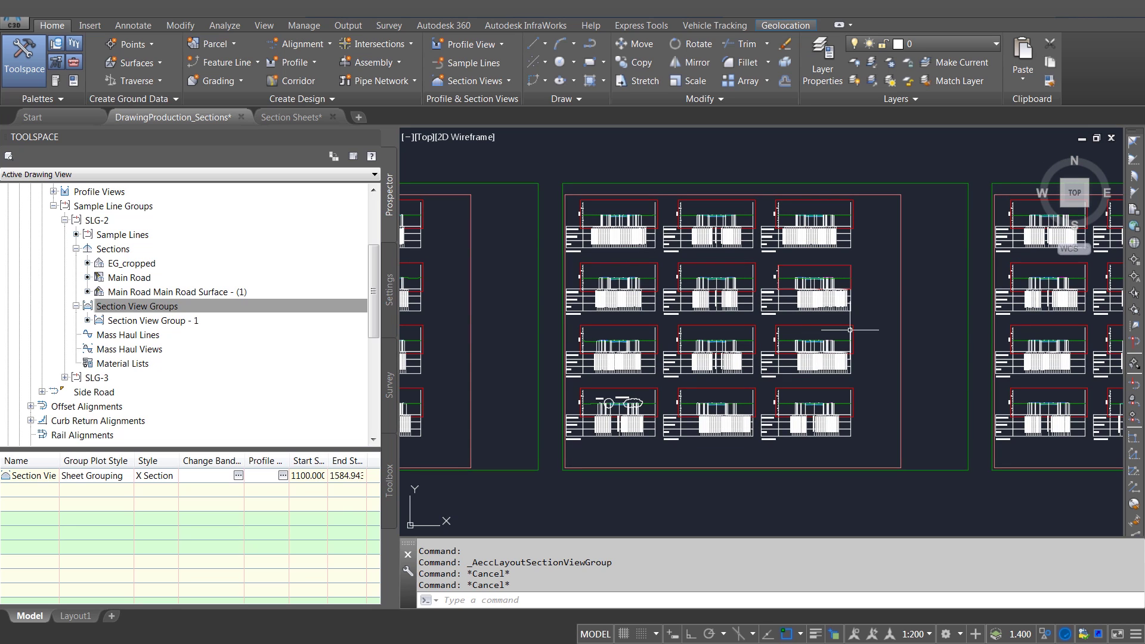